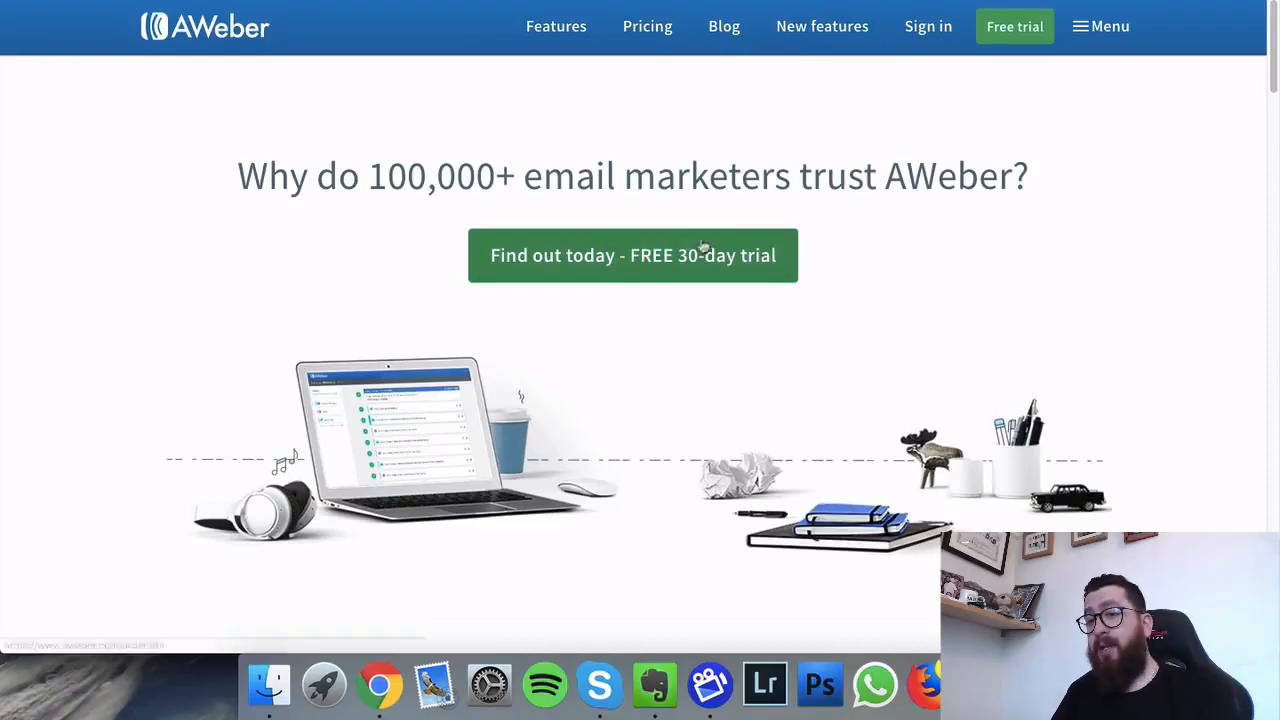
Step: Open AWeber's free 30-day trial signup page and scroll down to the Prepay and save plans
click(596, 271)
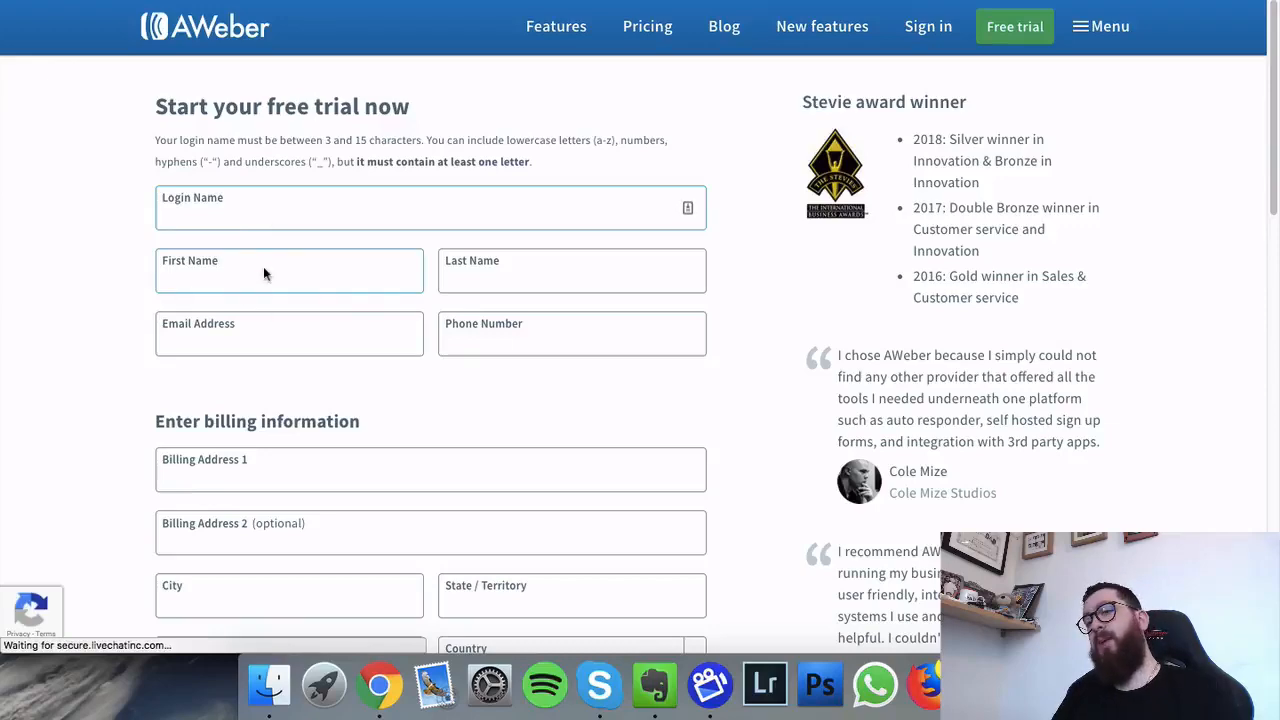
scroll(281, 316, down, 5)
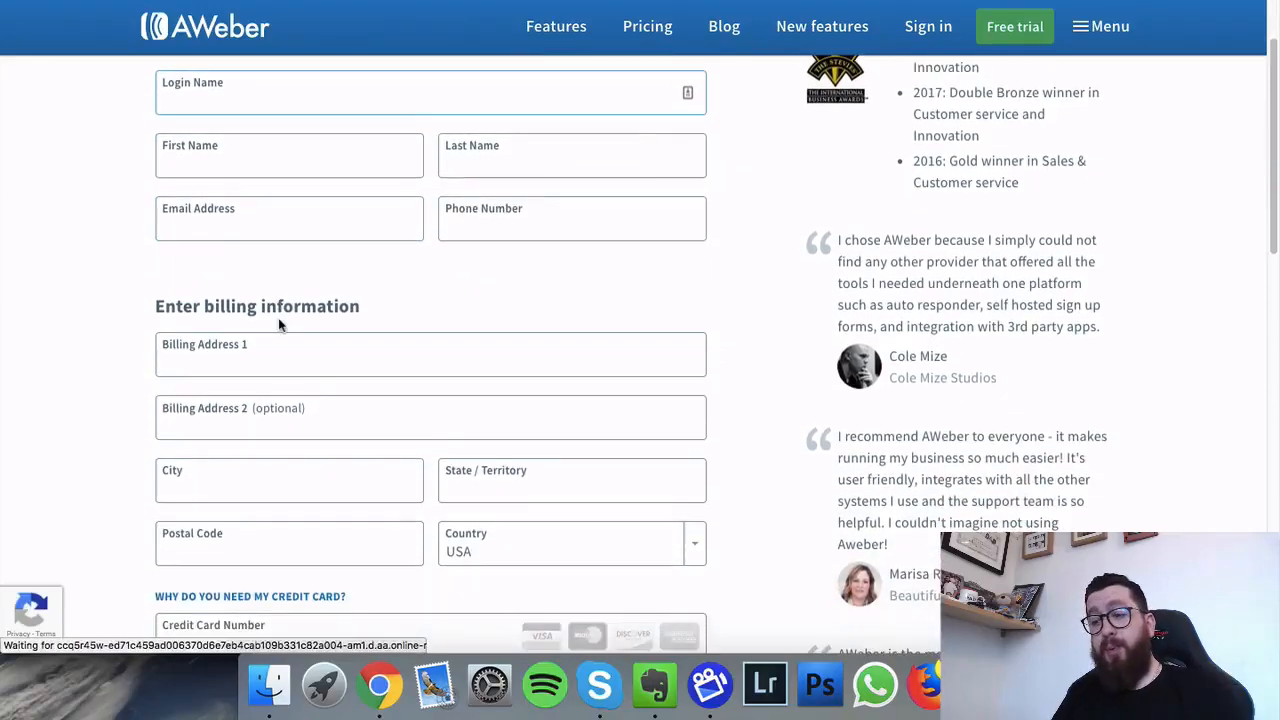
scroll(277, 326, down, 7)
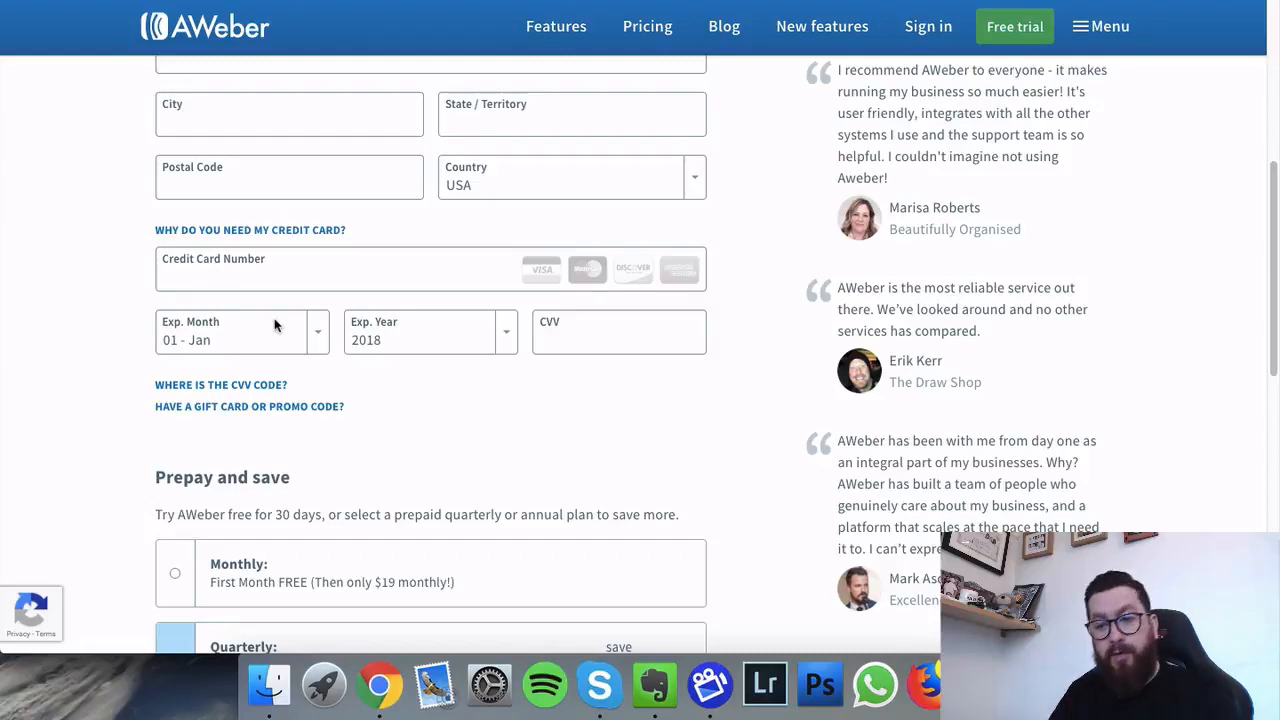
scroll(276, 323, down, 5)
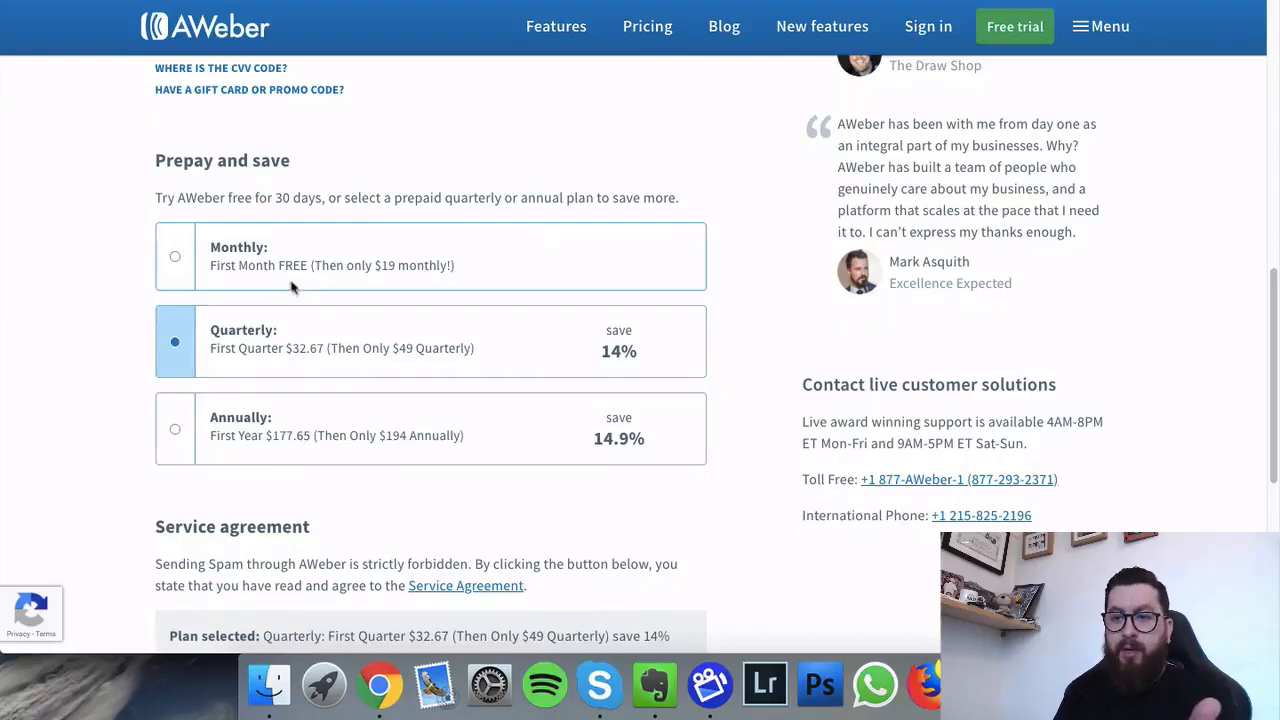
Step: Compare the Monthly plan, leave Quarterly selected, and submit the free-trial form
click(180, 258)
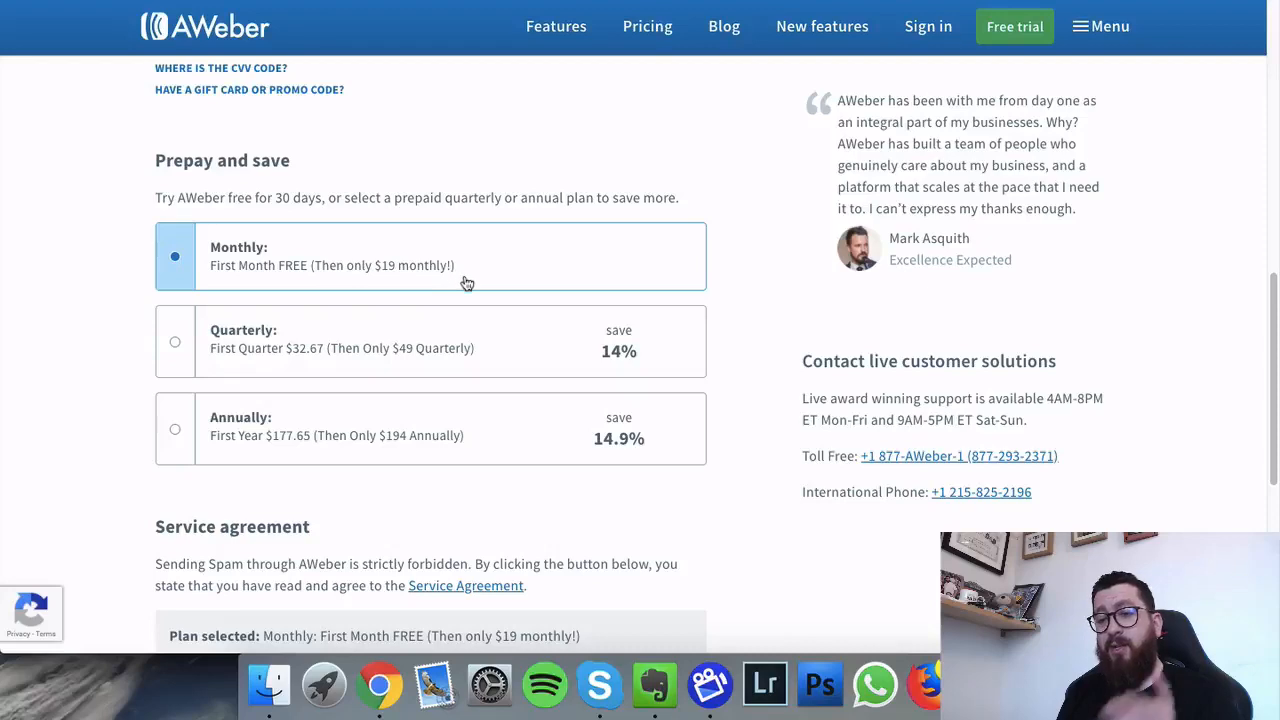
click(278, 364)
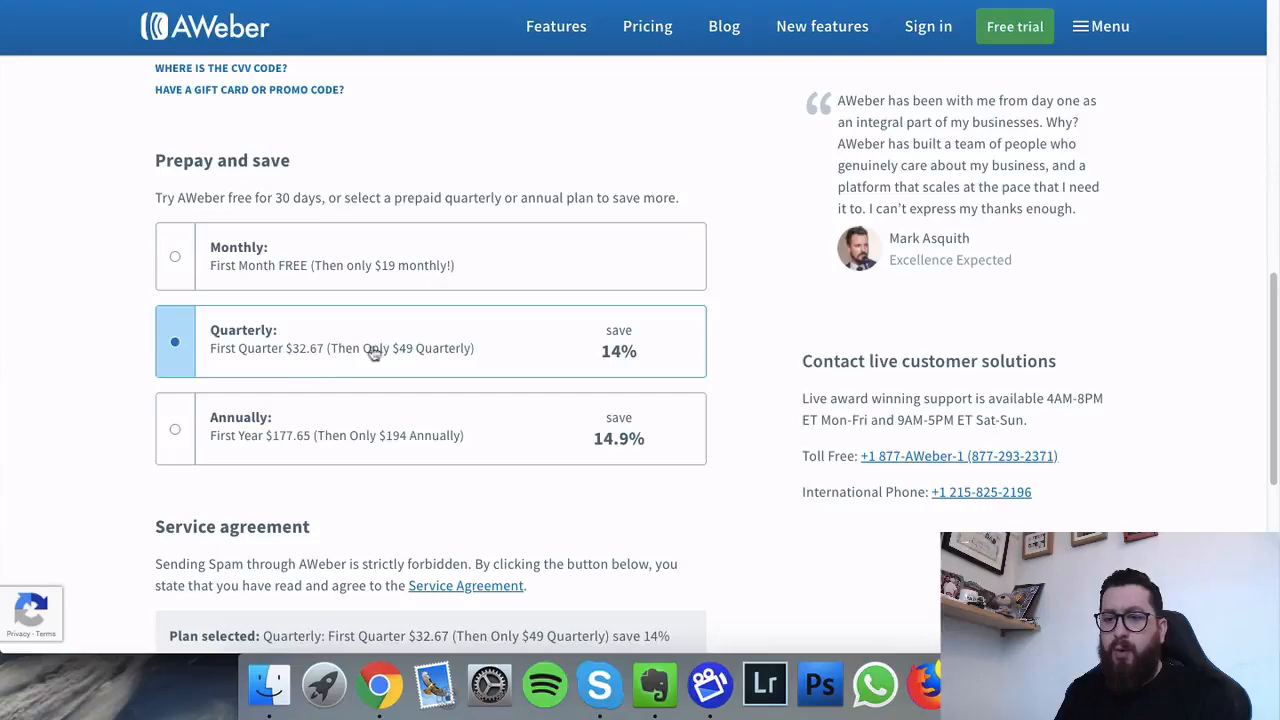
scroll(648, 372, down, 3)
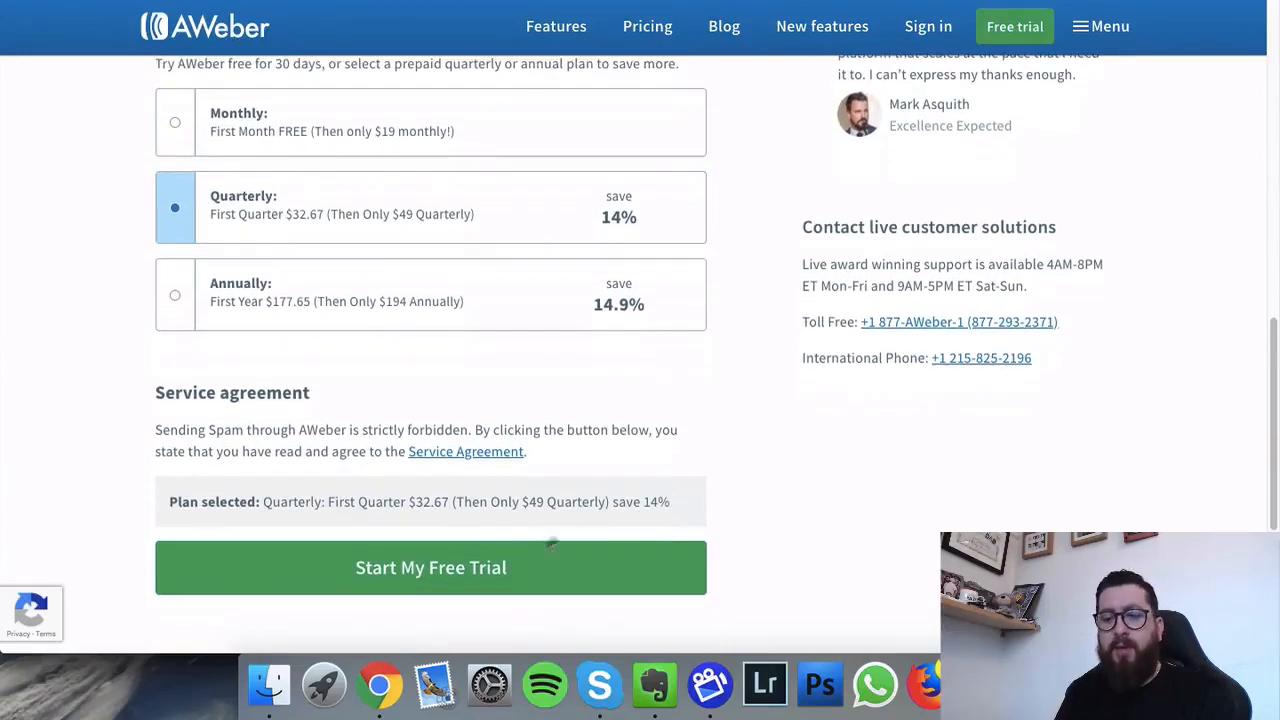
click(458, 592)
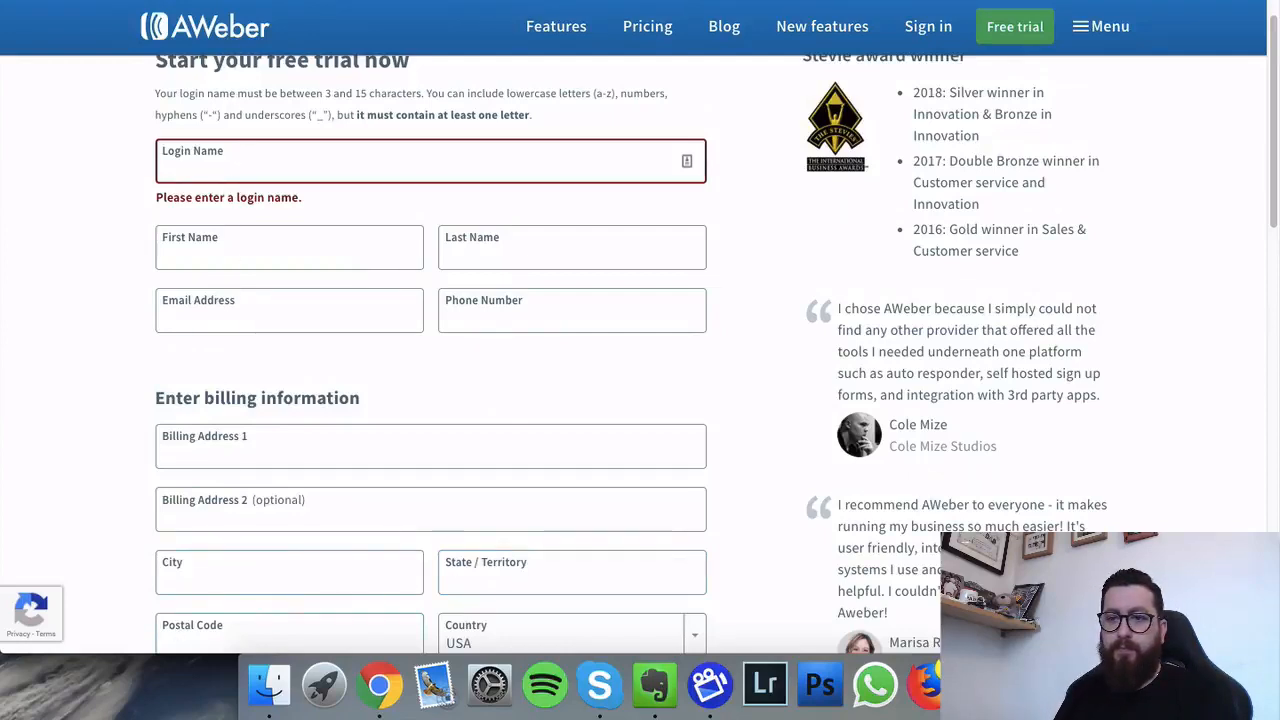
Step: Log into the existing AWeber account with the saved login, dismiss the survey, and view Manage Lists
click(229, 38)
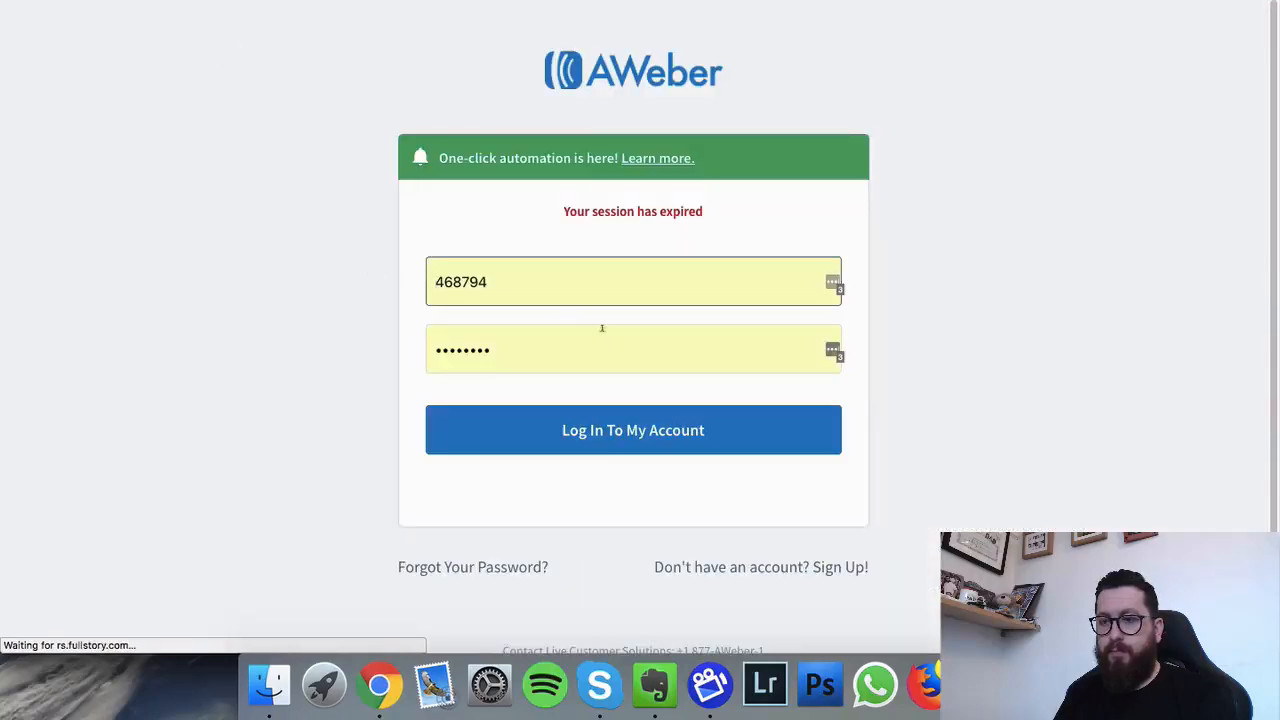
click(629, 344)
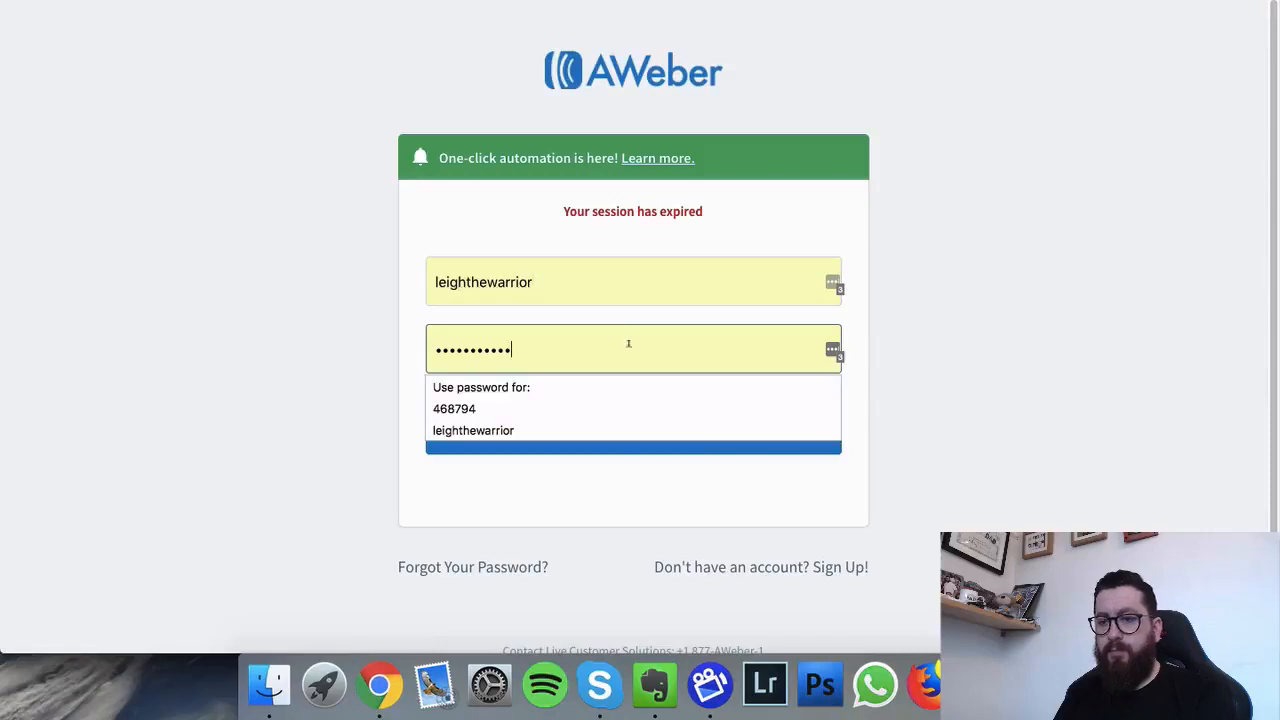
click(632, 446)
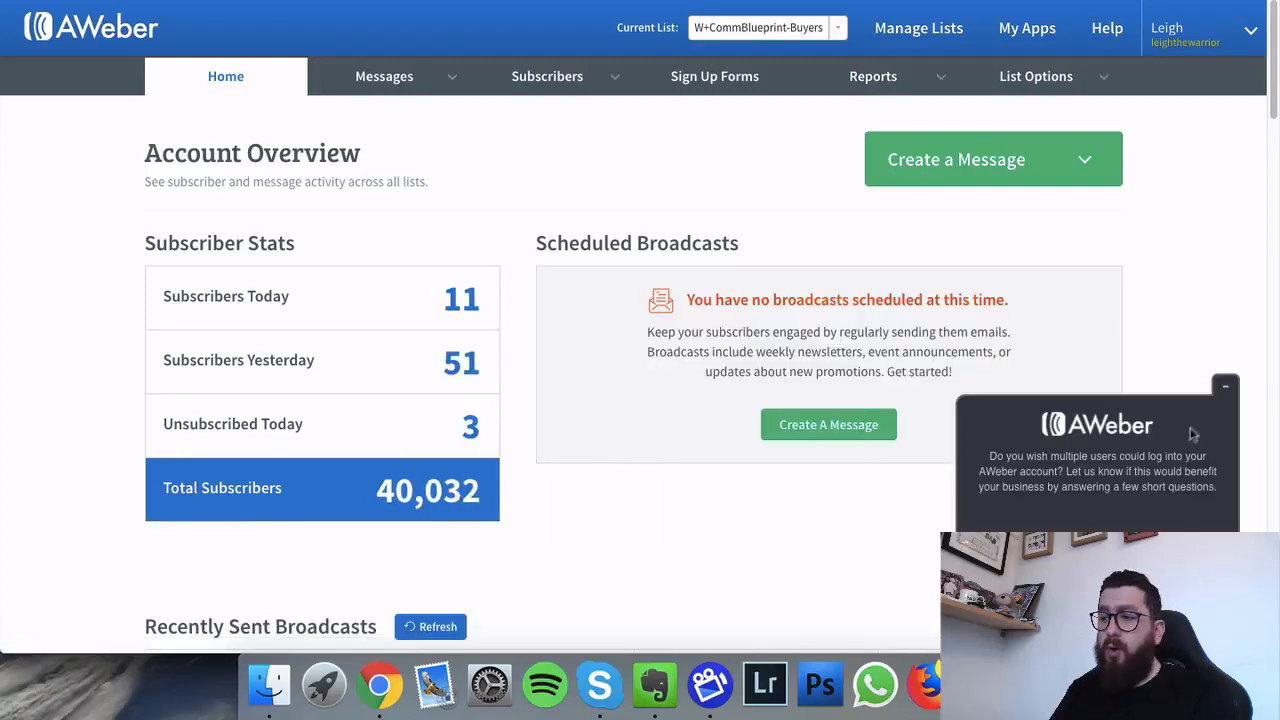
click(1224, 387)
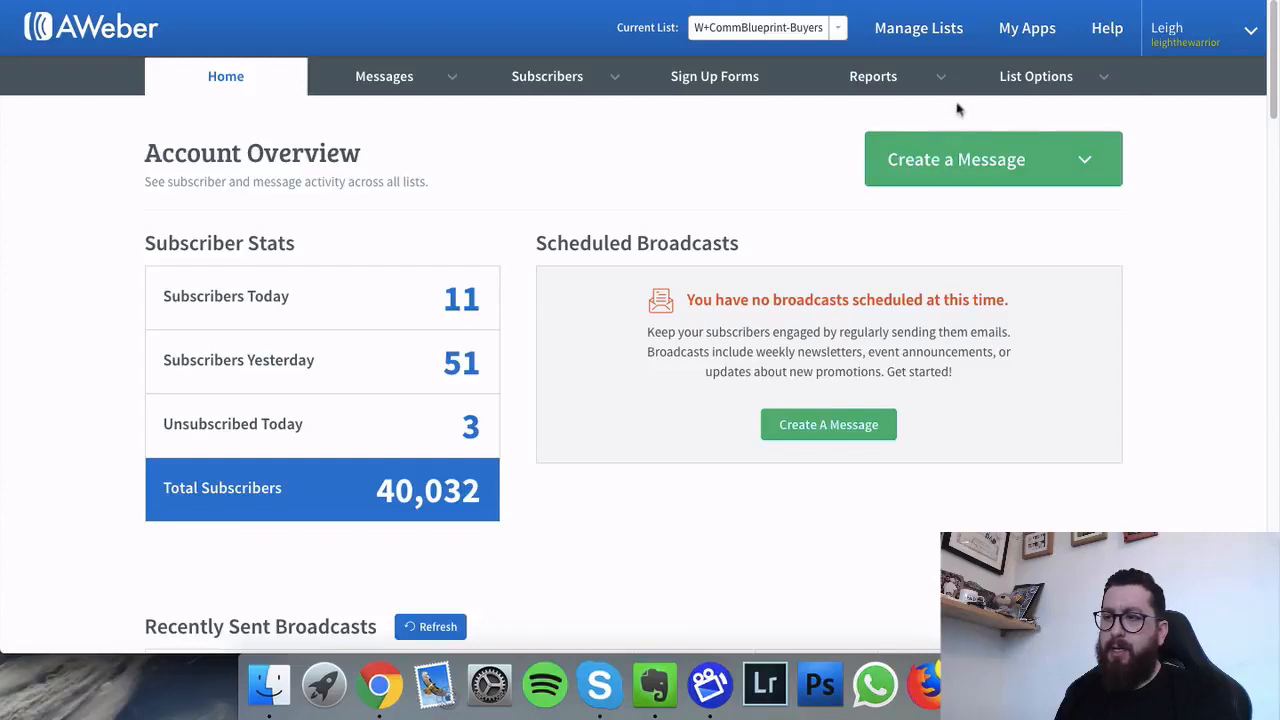
click(922, 36)
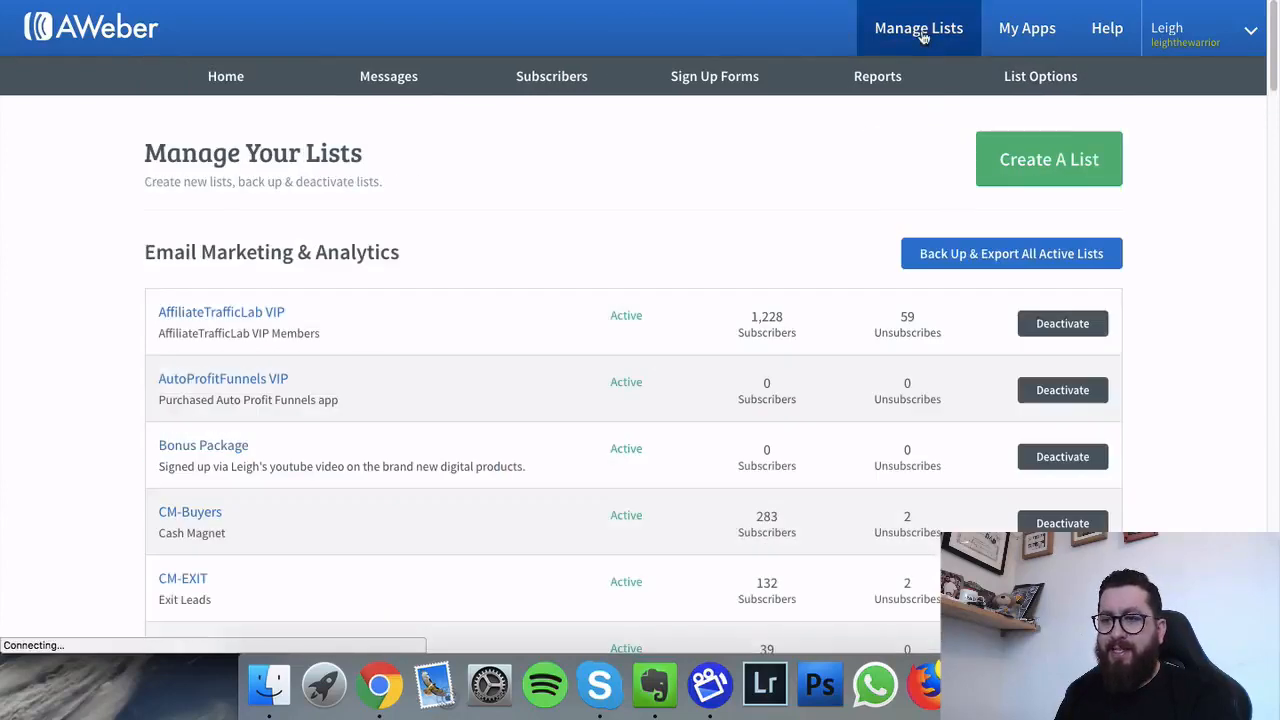
Step: Start a new AWeber email list with Create A List
click(1054, 159)
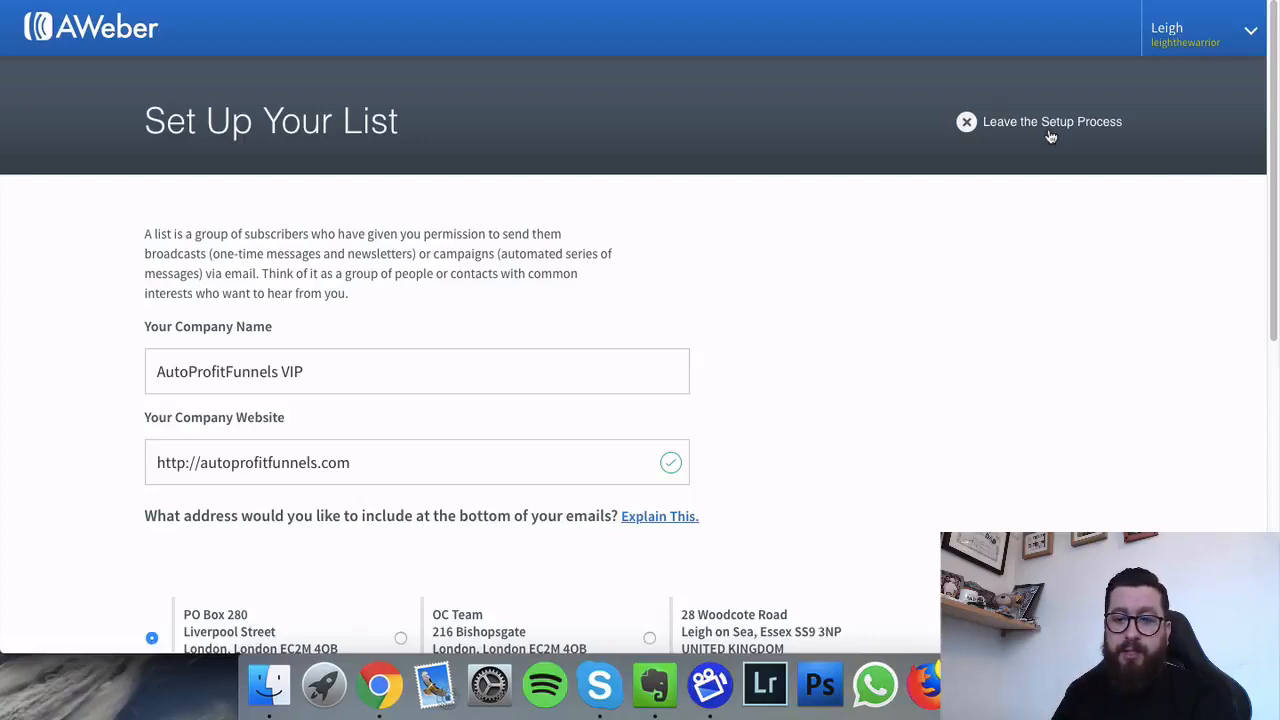
triple_click(255, 369)
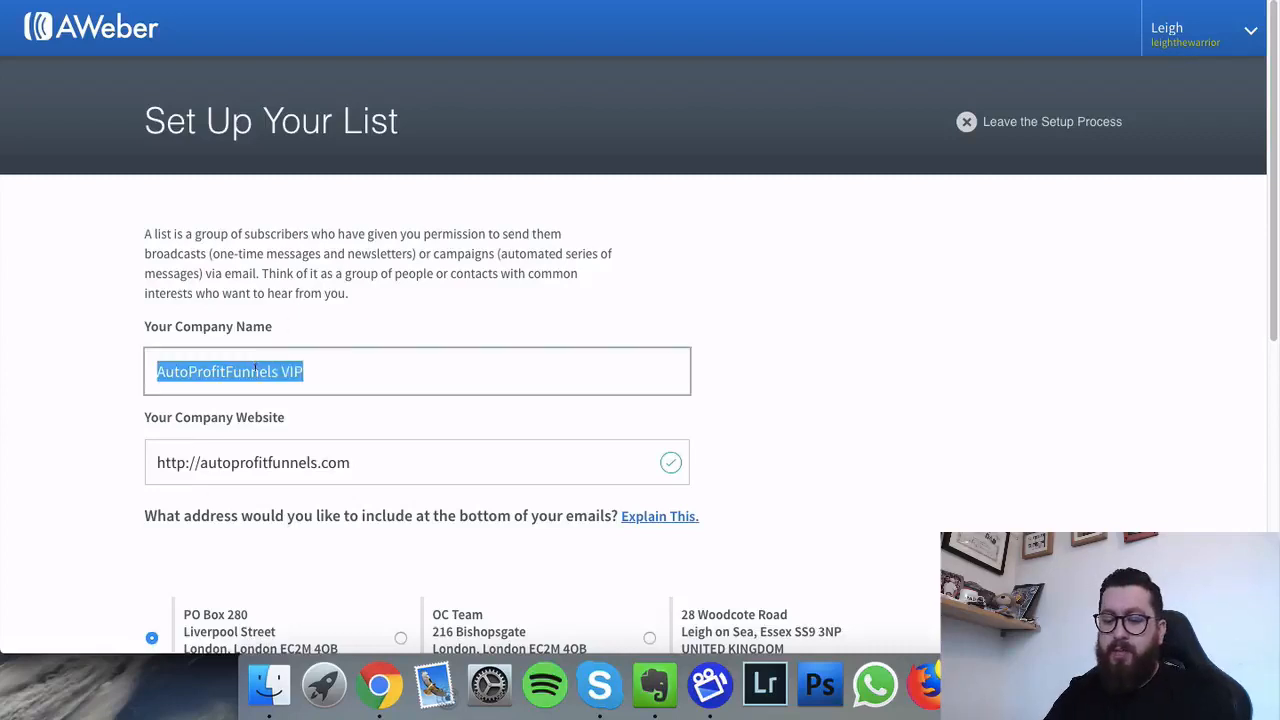
text(C)
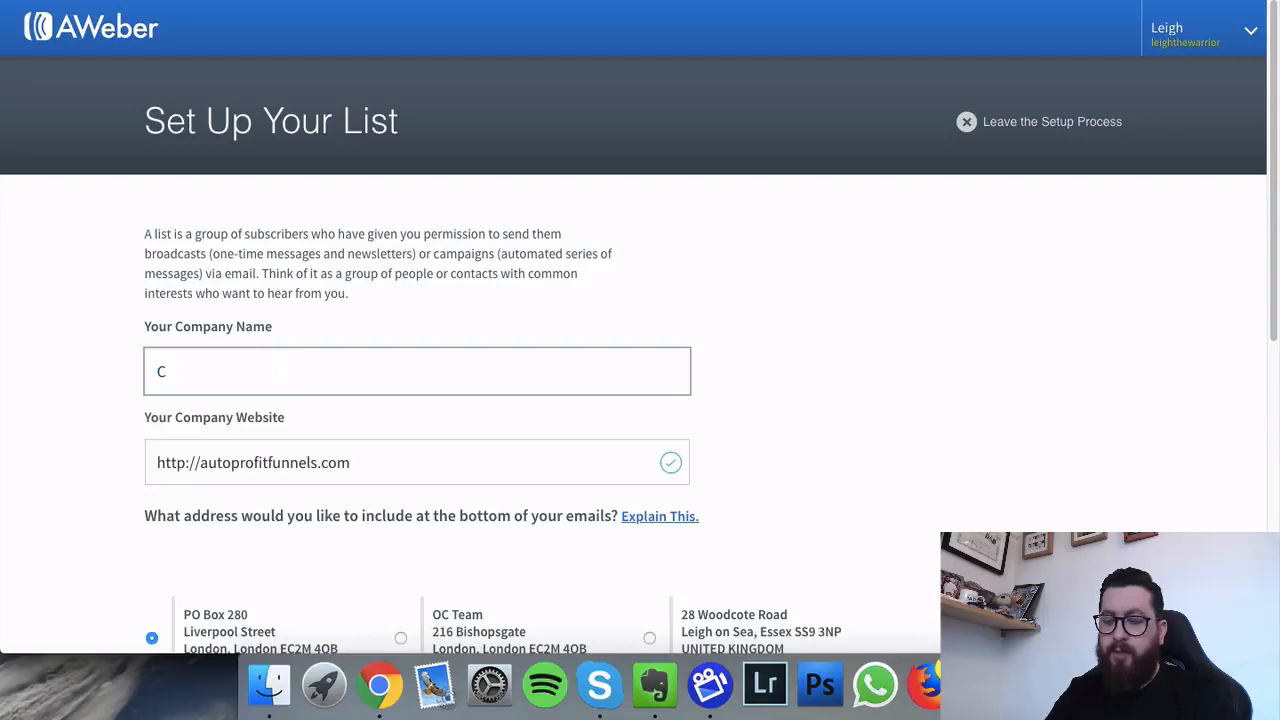
text(lti)
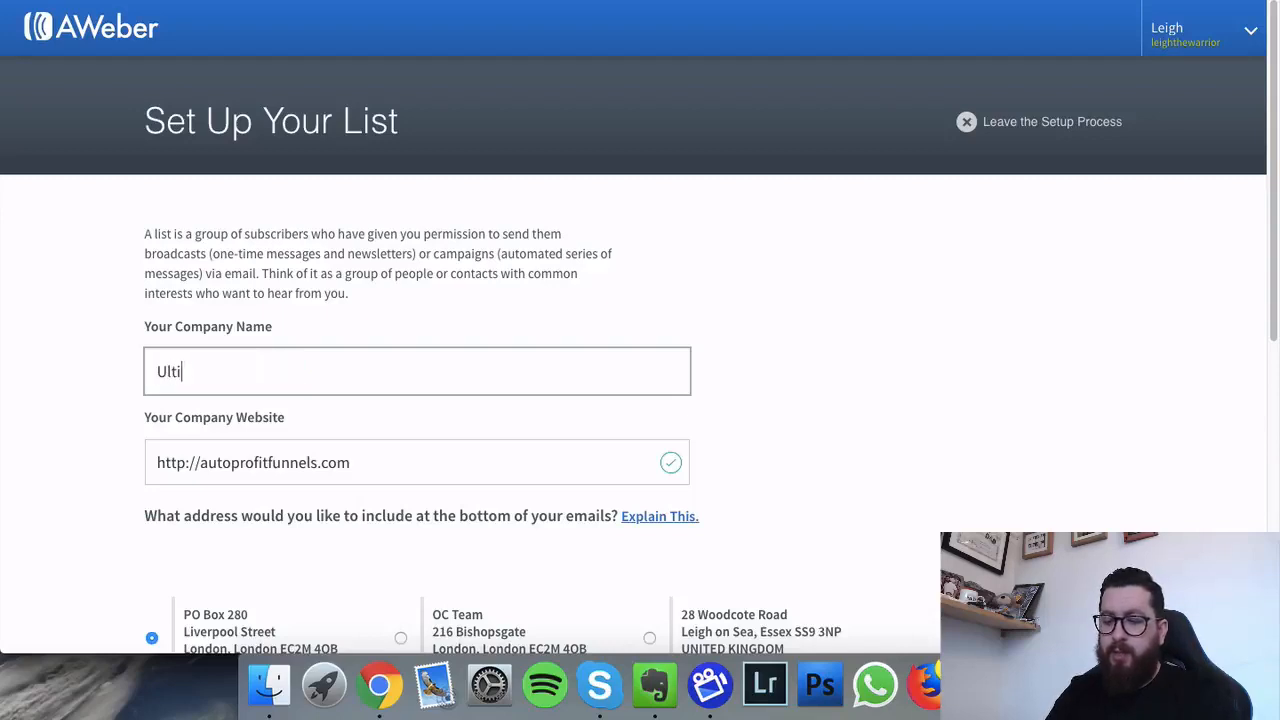
text(mate Commission)
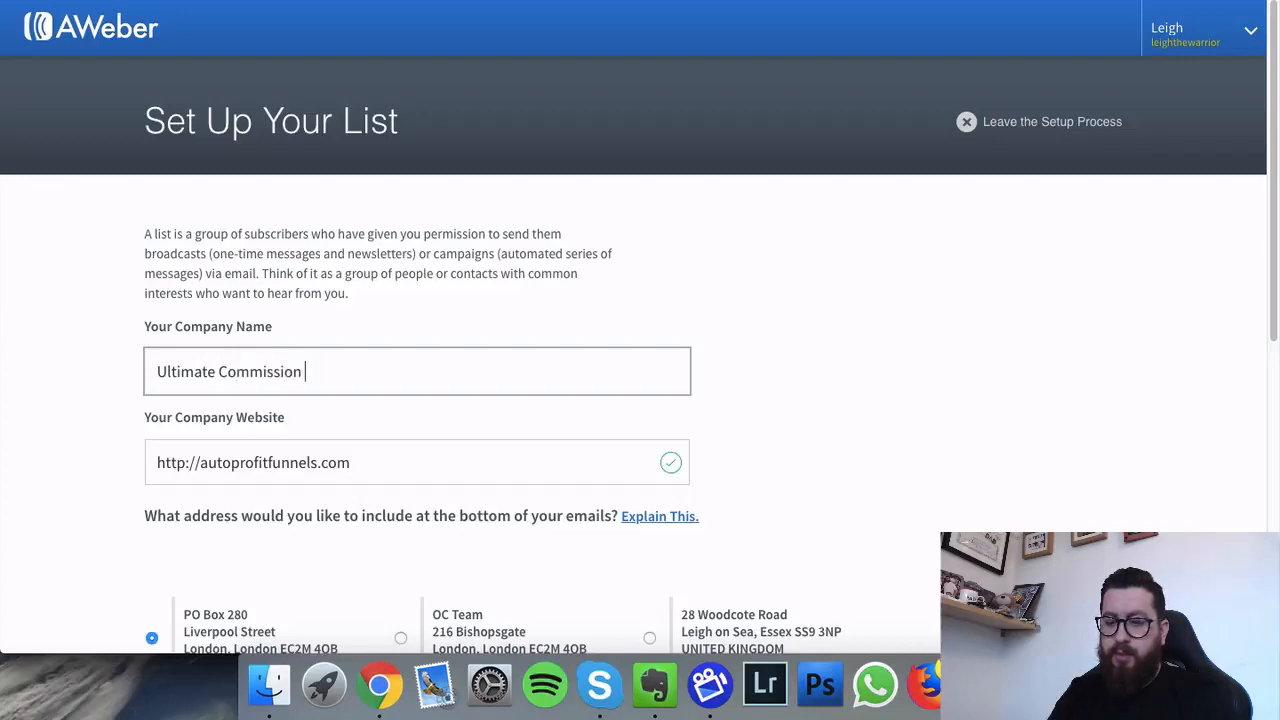
text( Club)
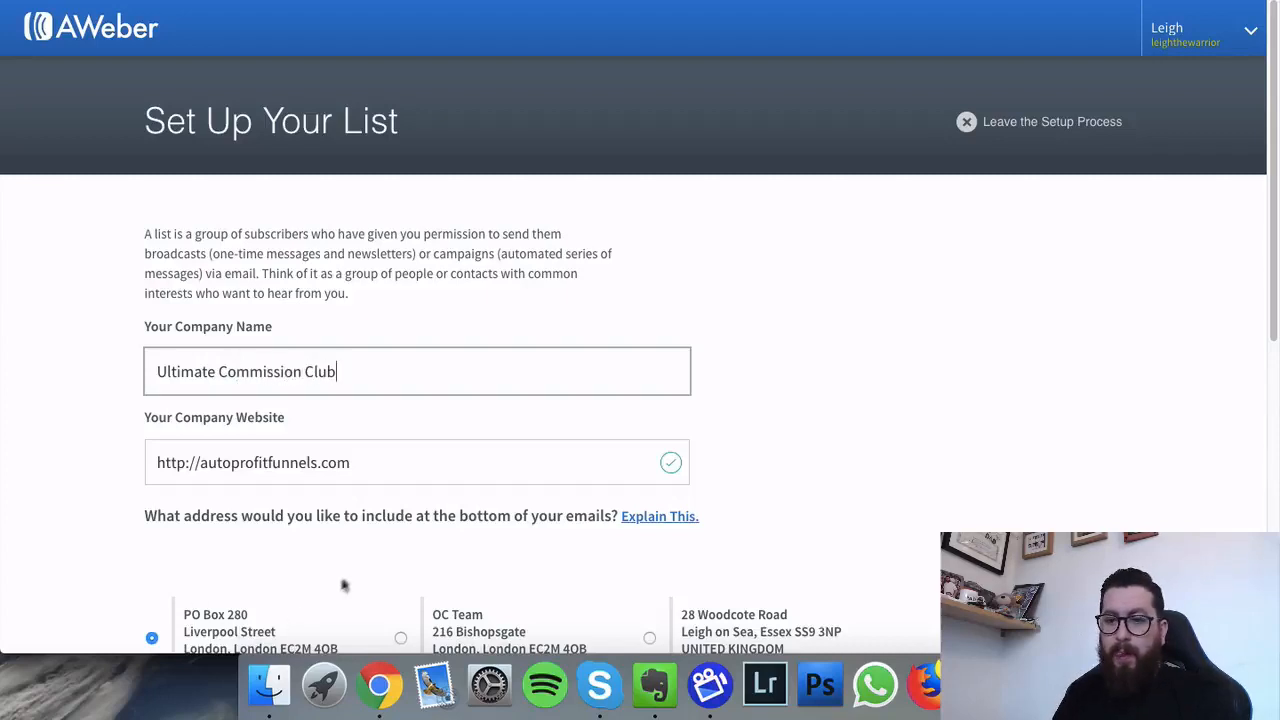
key(Tab)
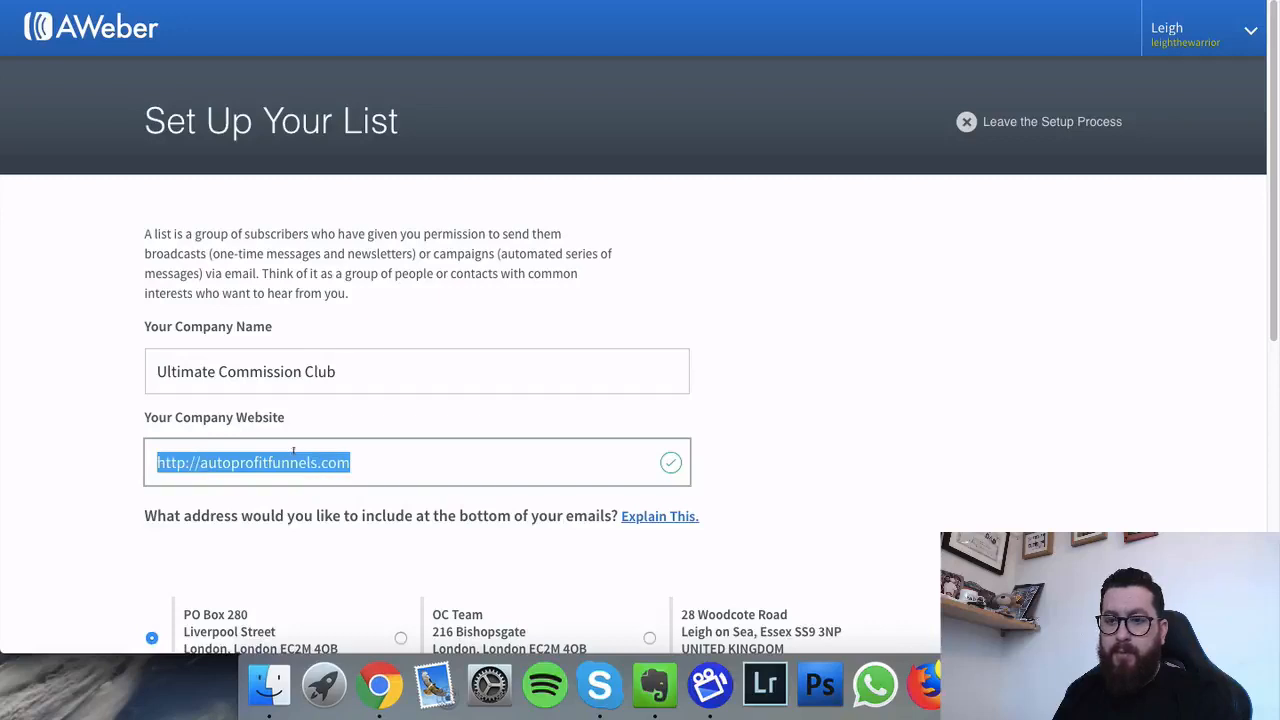
click(337, 447)
click(409, 458)
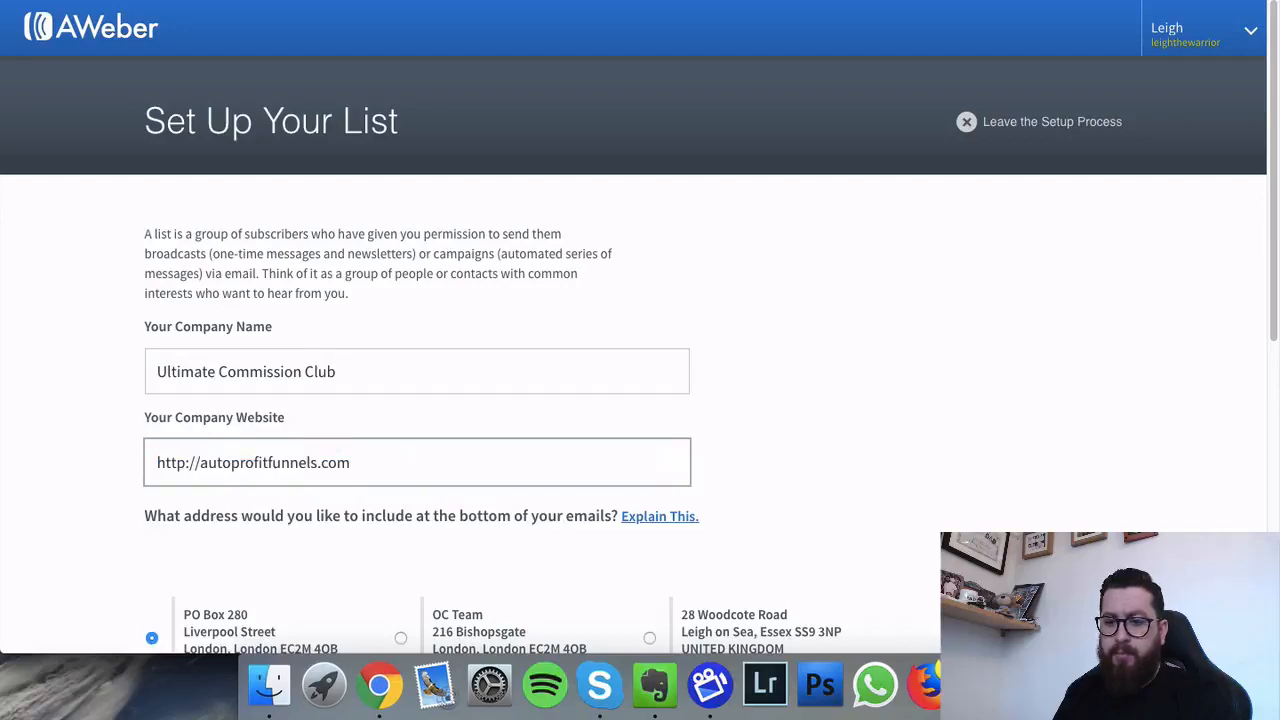
key(super+v)
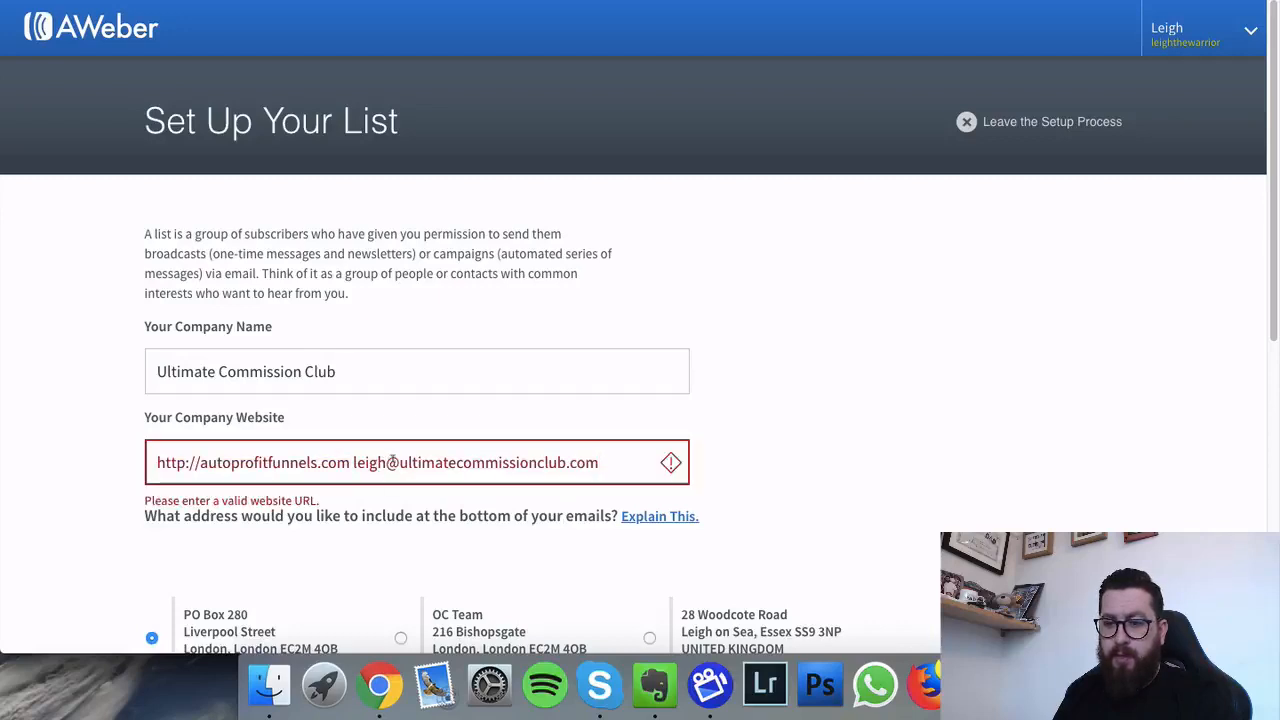
drag(398, 461, 203, 463)
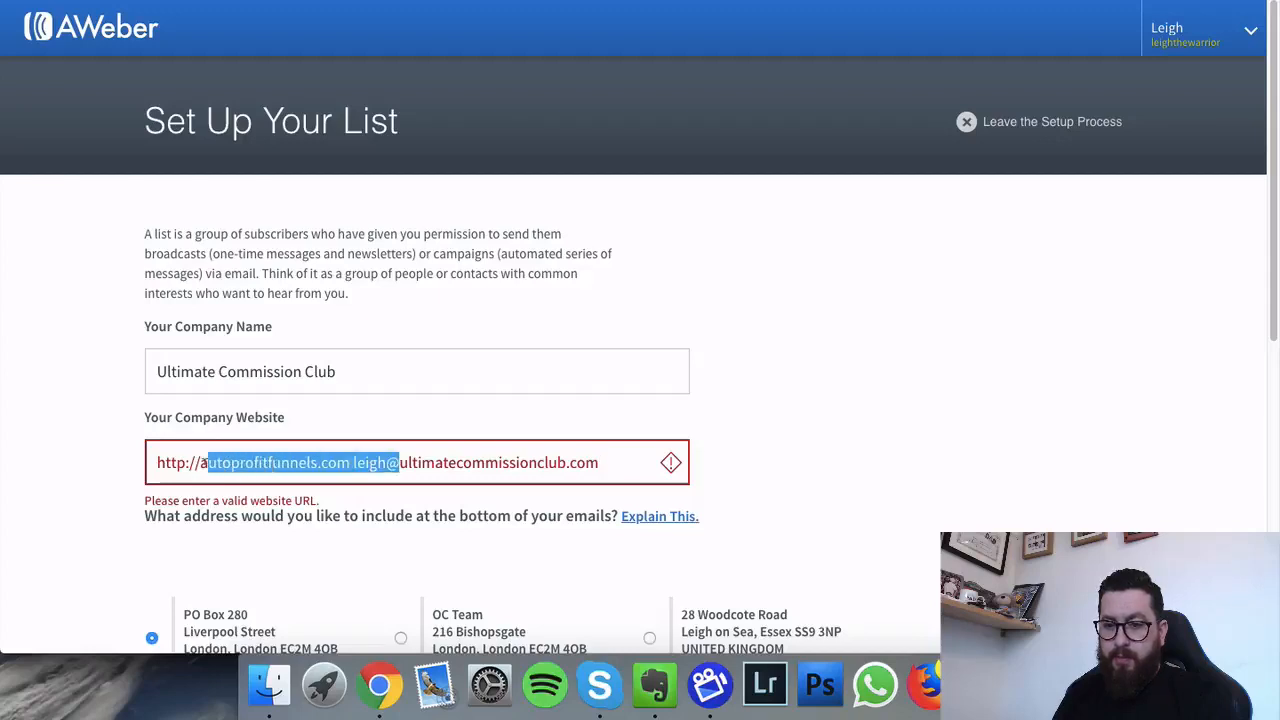
key(BackSpace)
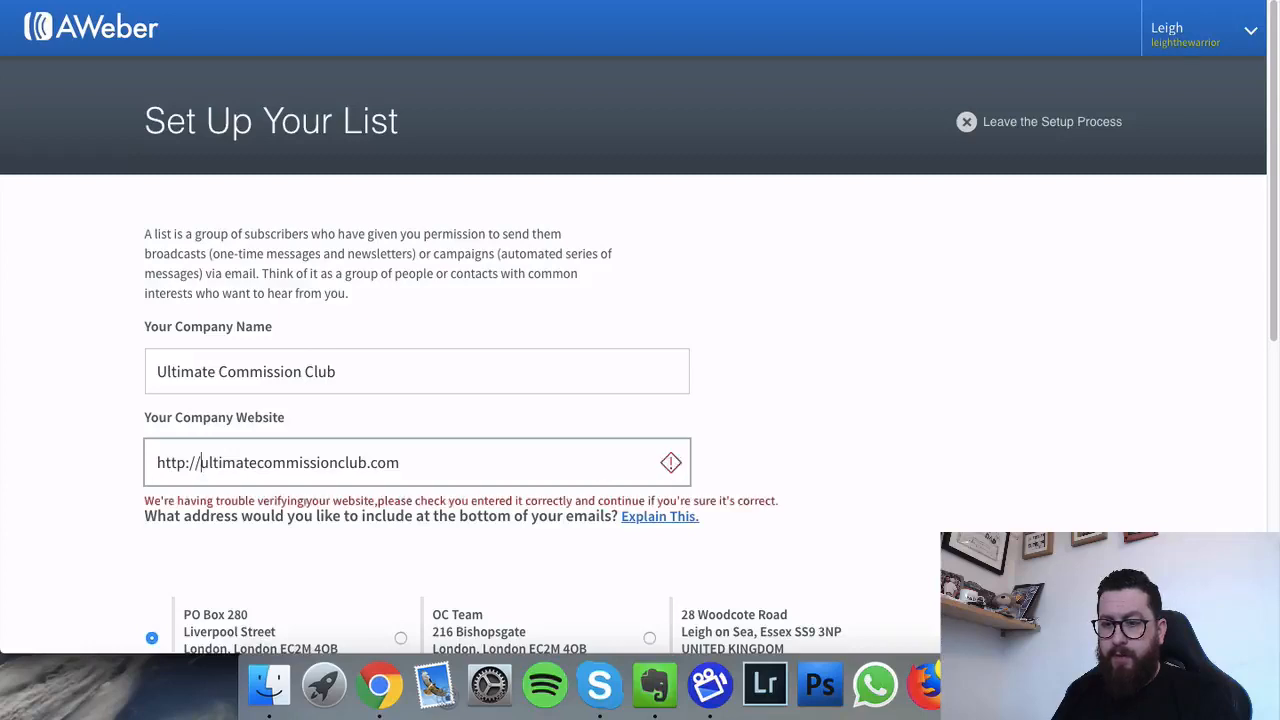
drag(197, 462, 123, 474)
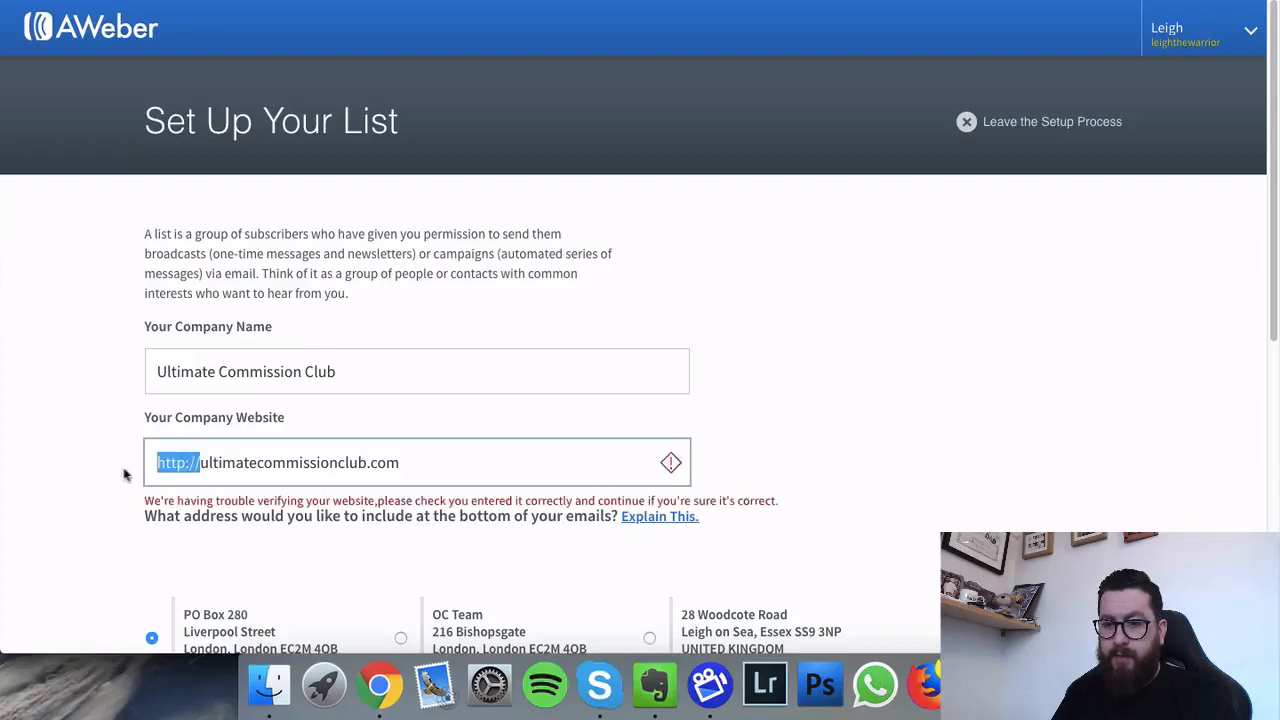
text(www)
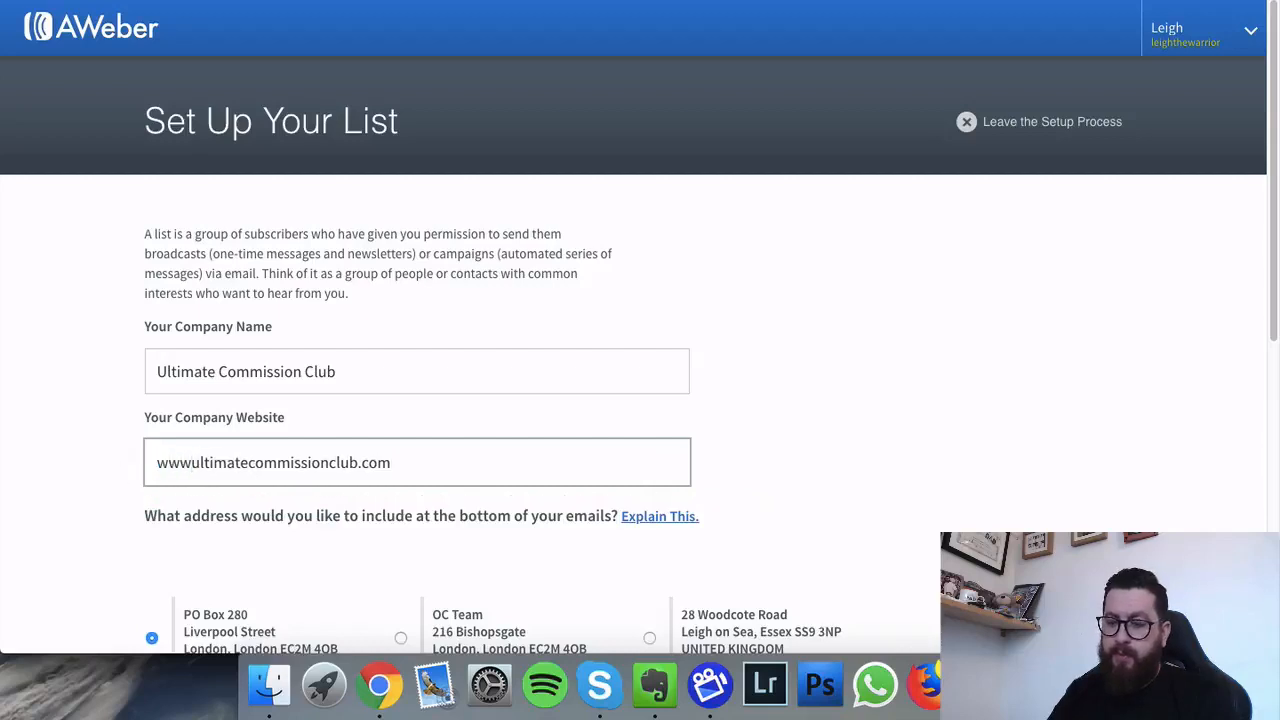
text(.)
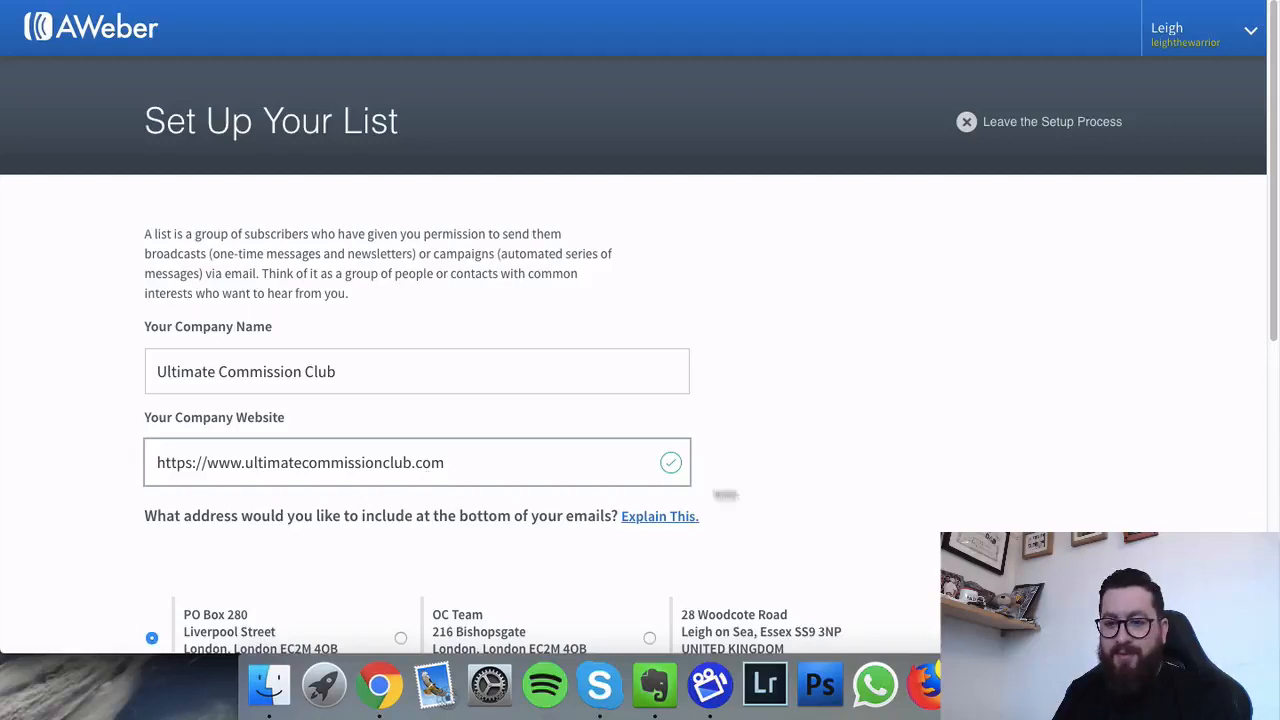
scroll(799, 390, down, 1)
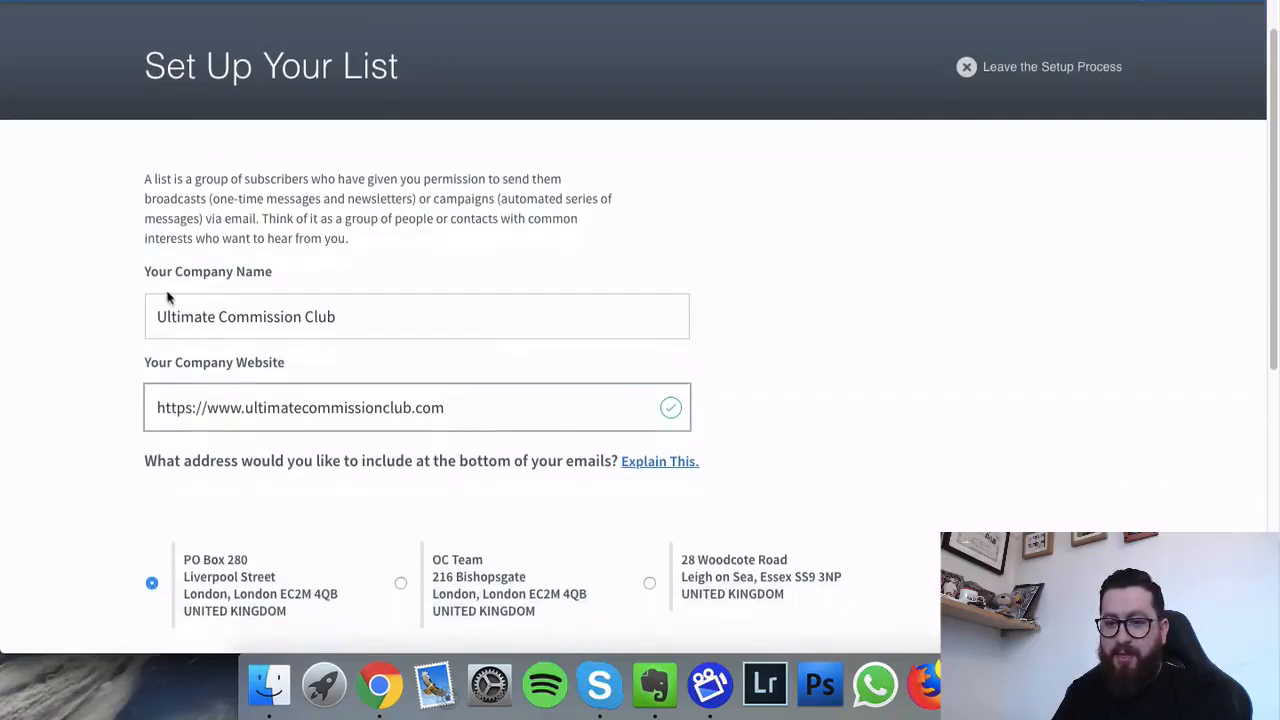
Step: Replace the sender name and sender email with the new sender's details, then go to Next Step
scroll(168, 297, down, 1)
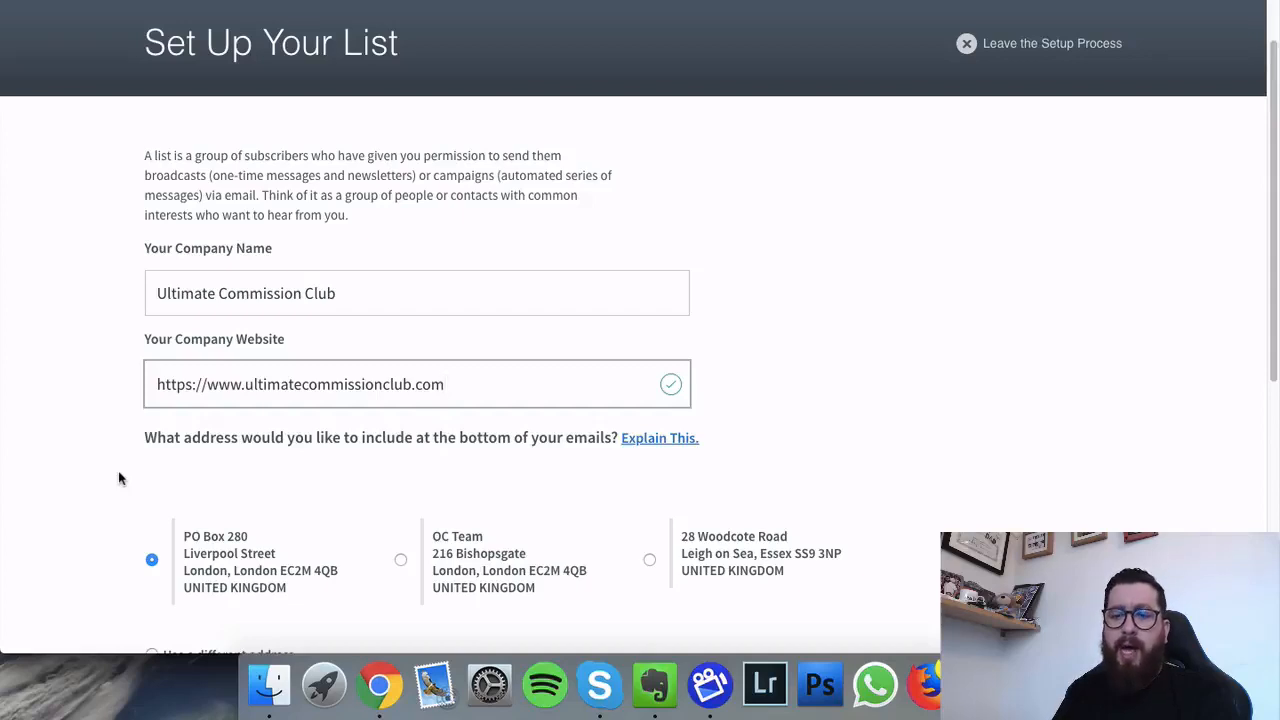
scroll(118, 478, down, 5)
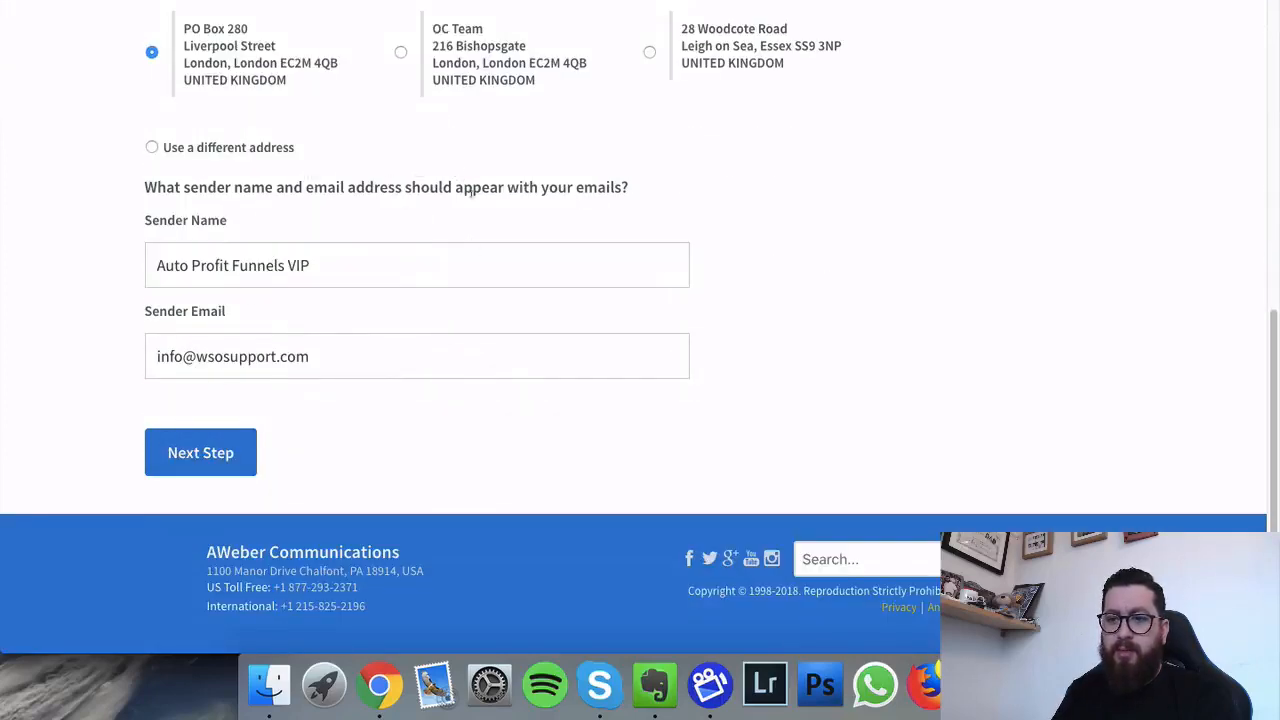
click(188, 262)
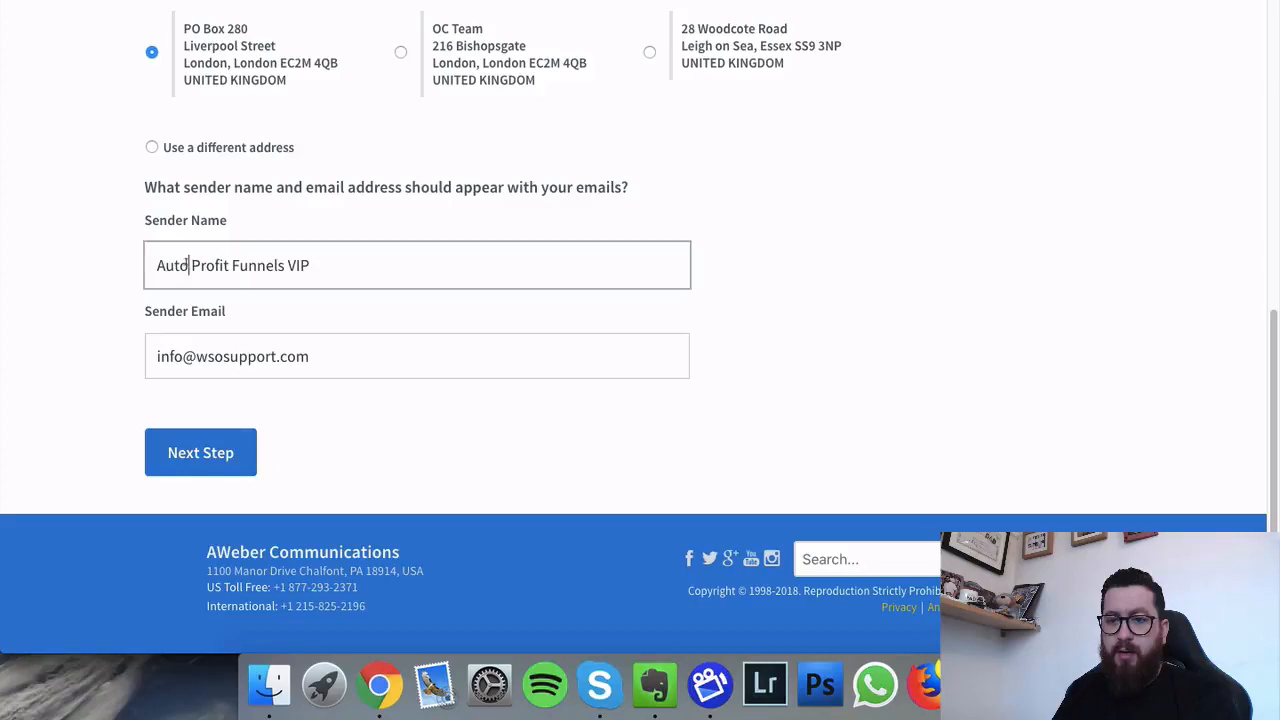
key(super+a)
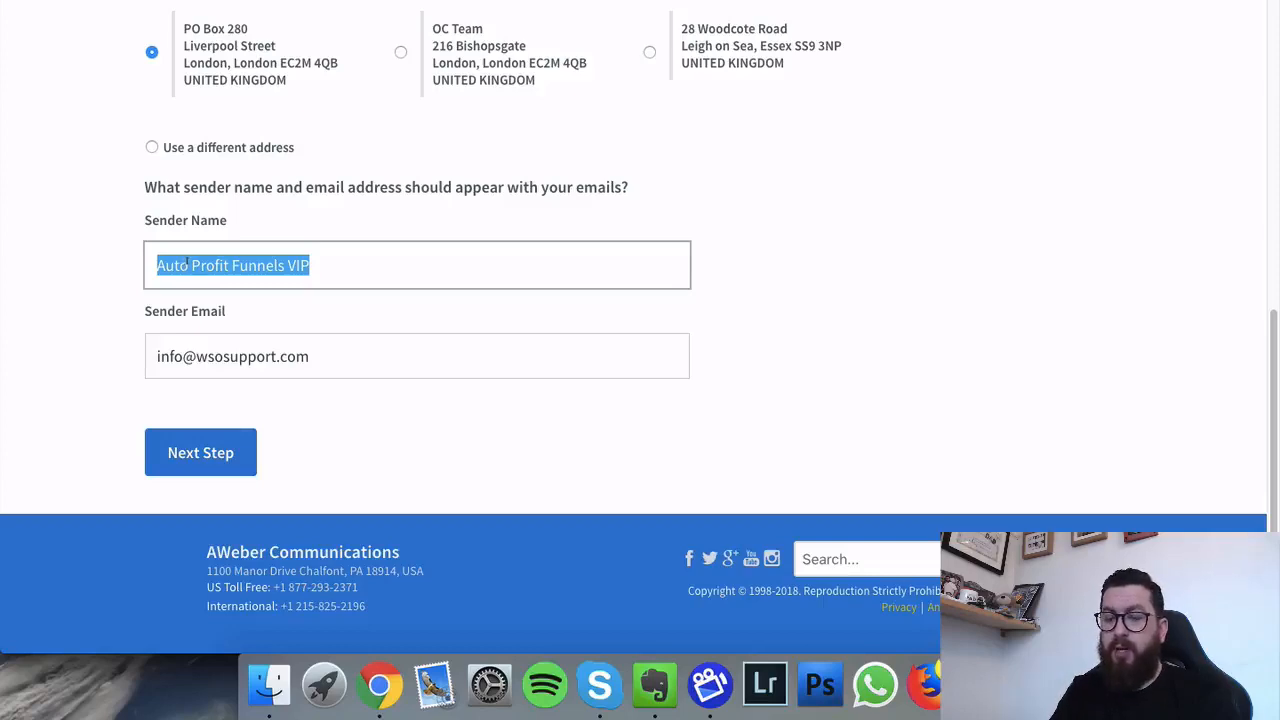
text(Leigh)
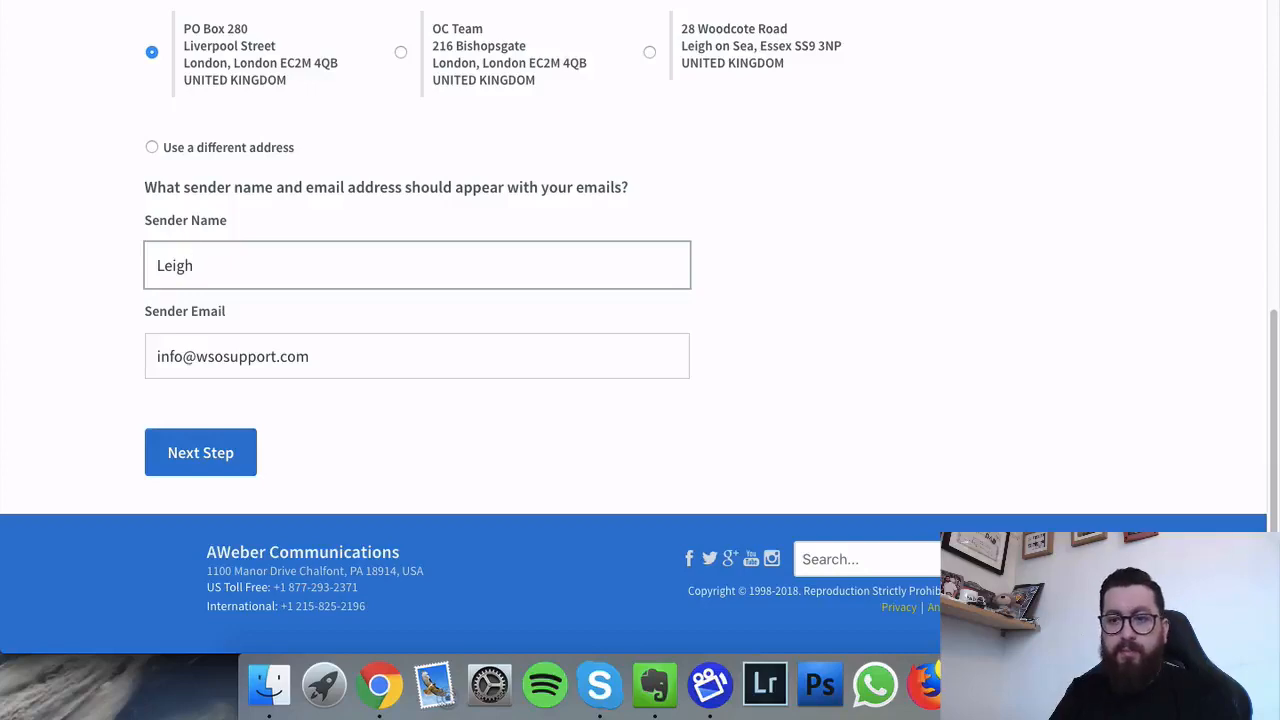
drag(320, 356, 152, 356)
click(72, 380)
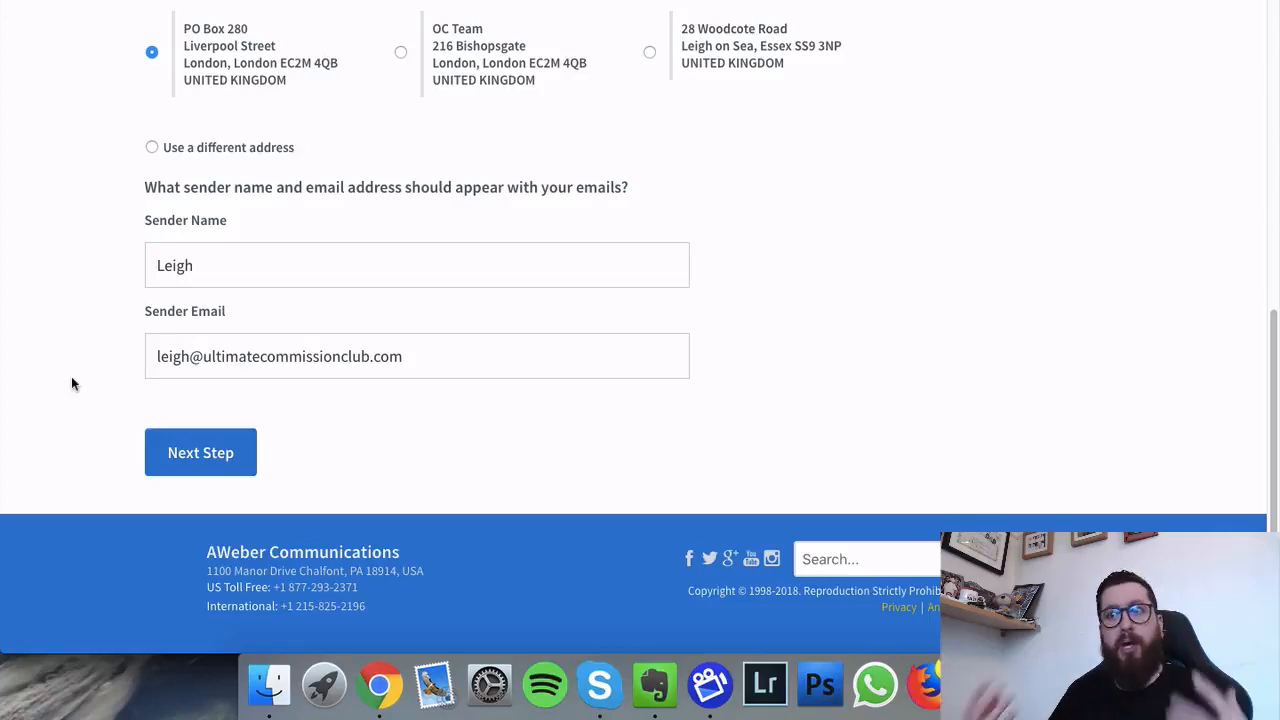
click(184, 448)
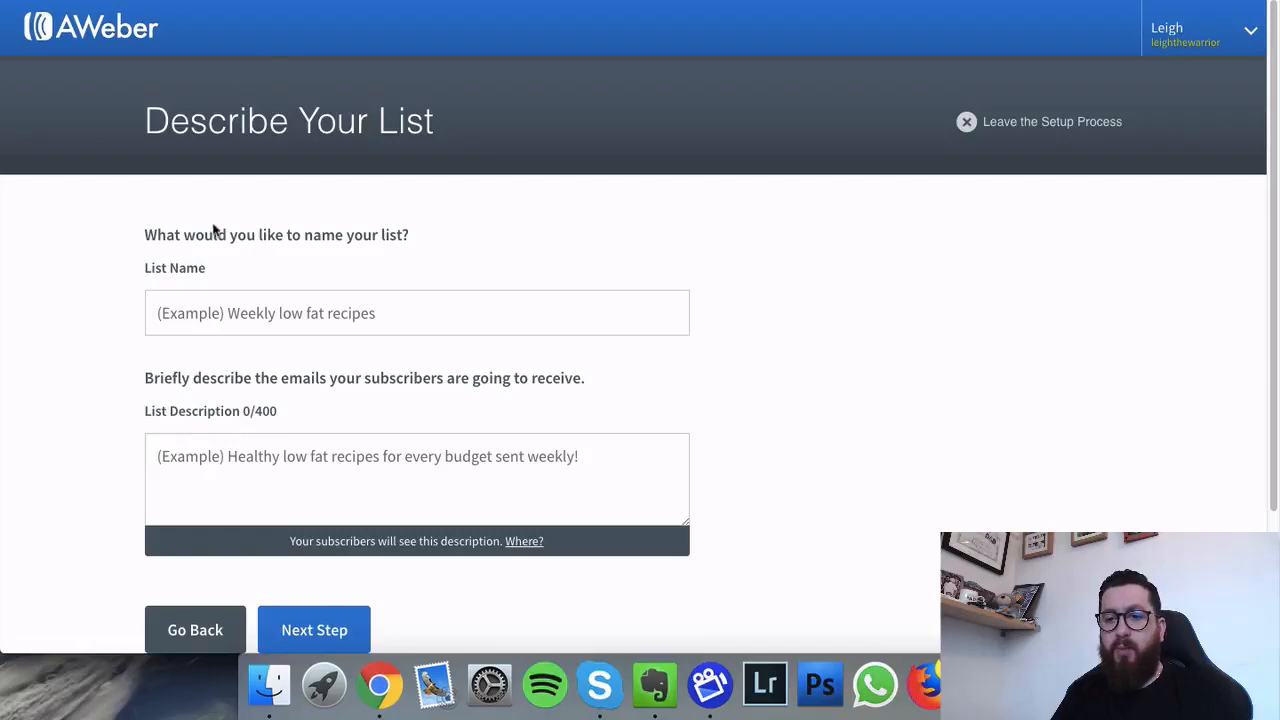
Step: Name the list Ultimate Commission Club and describe it as regular emails and coaching about the club
click(401, 301)
text(U)
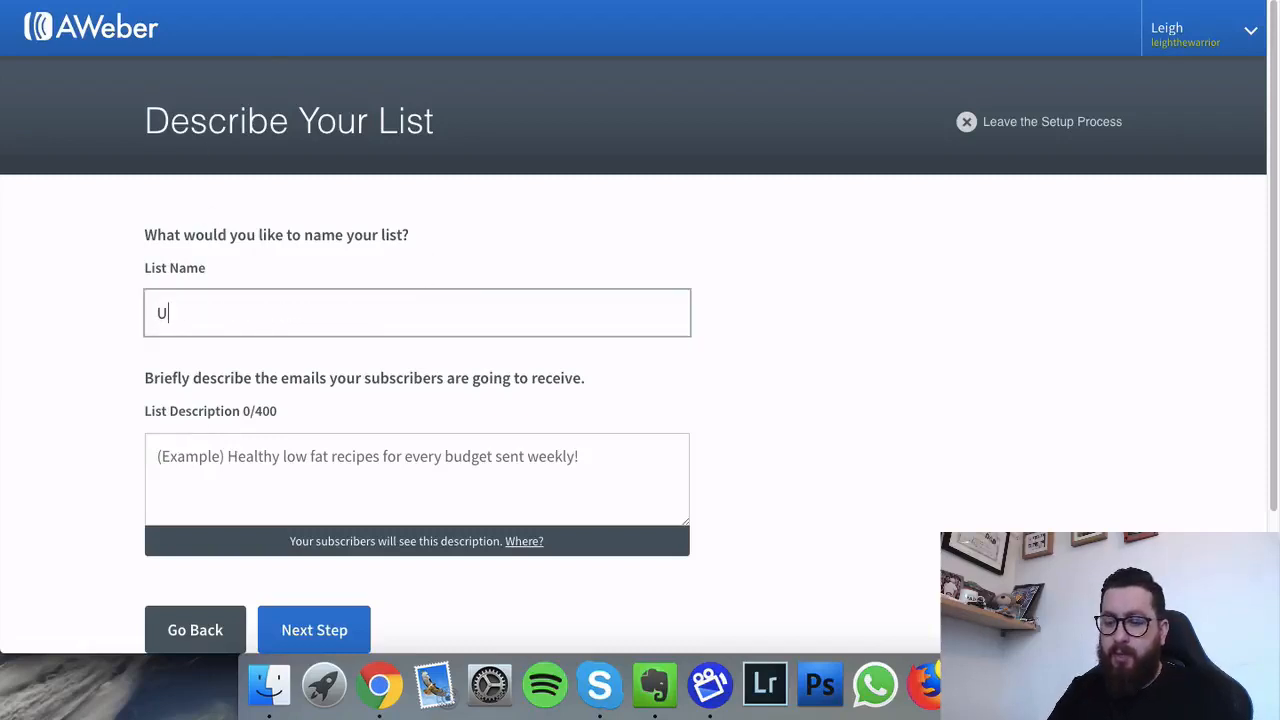
text(ltimate )
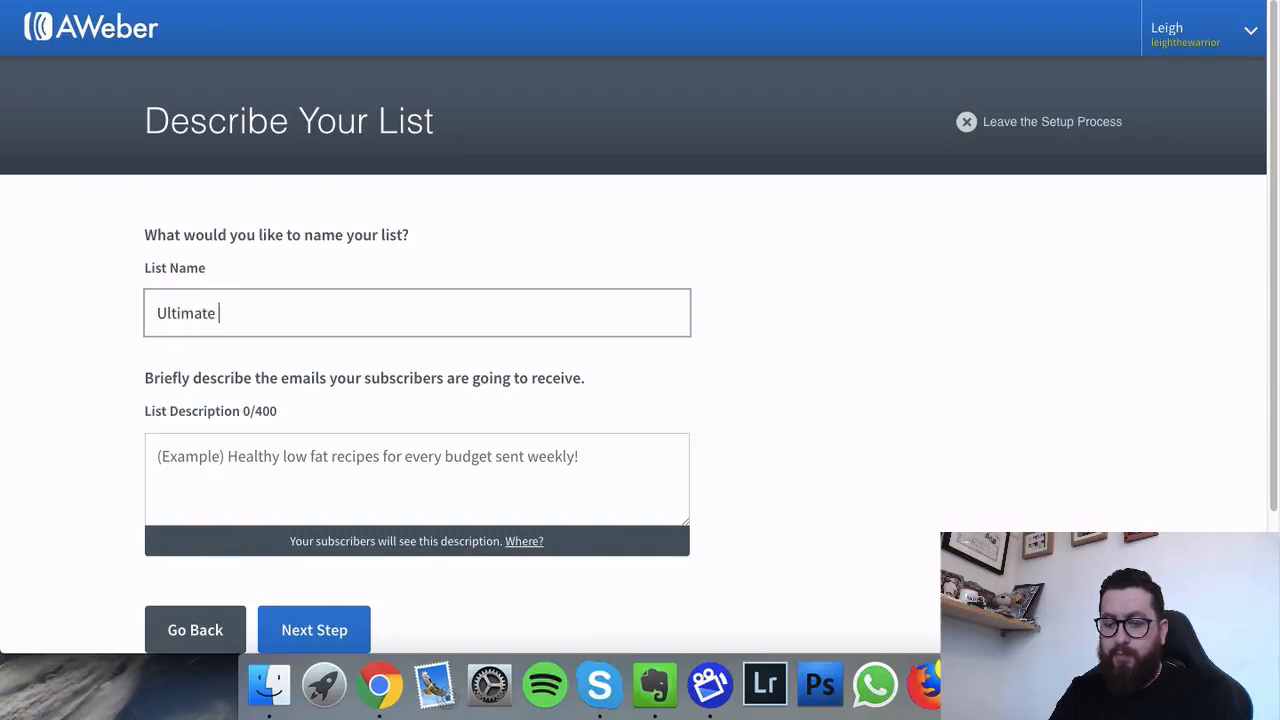
text(Commission )
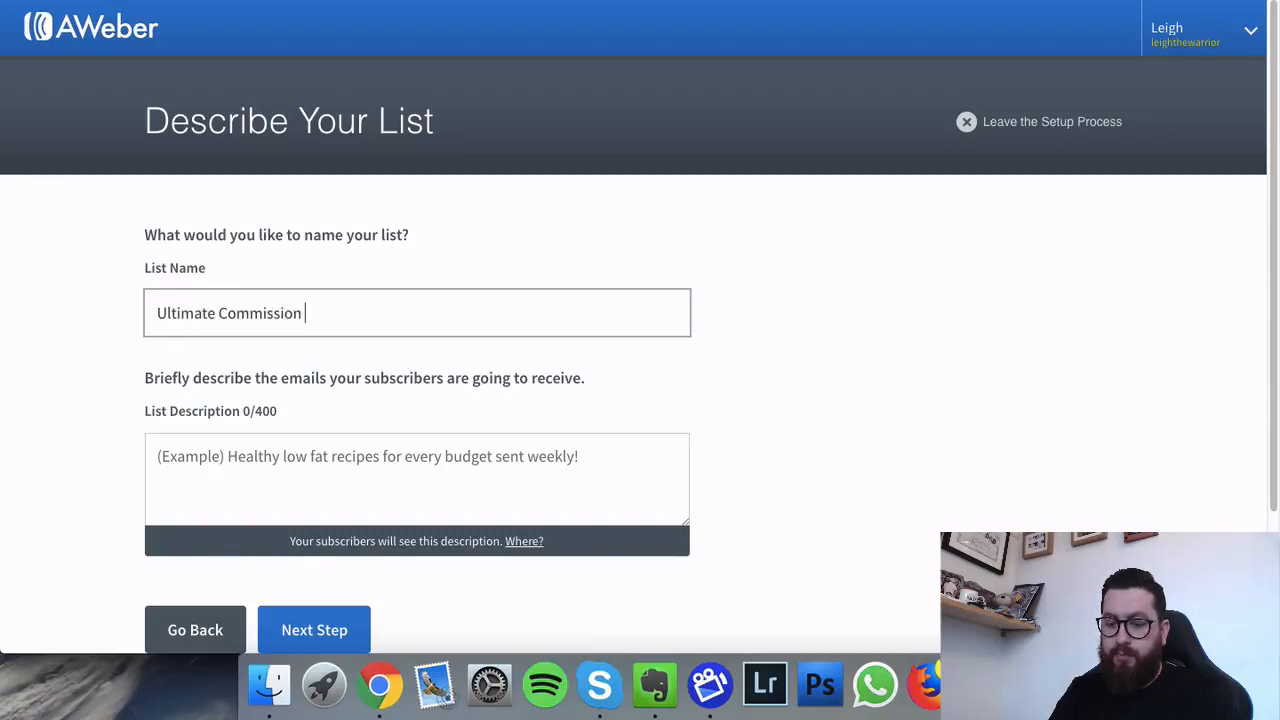
text(Club)
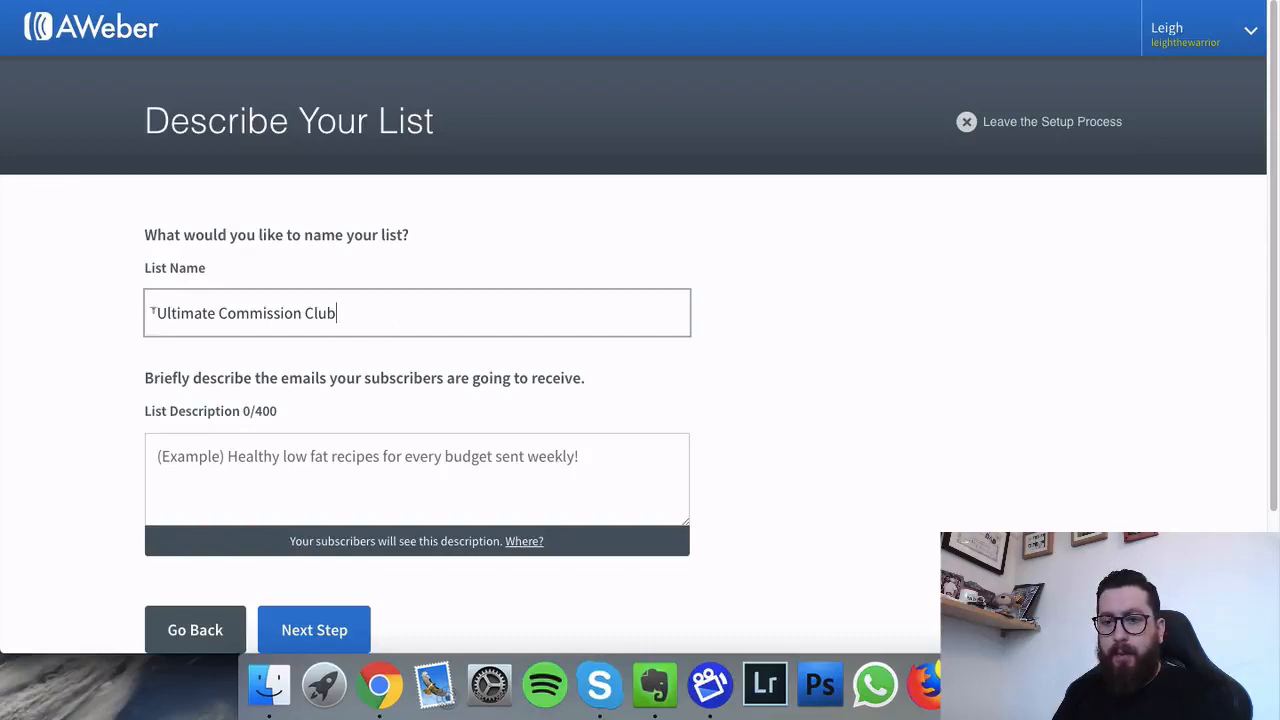
click(280, 458)
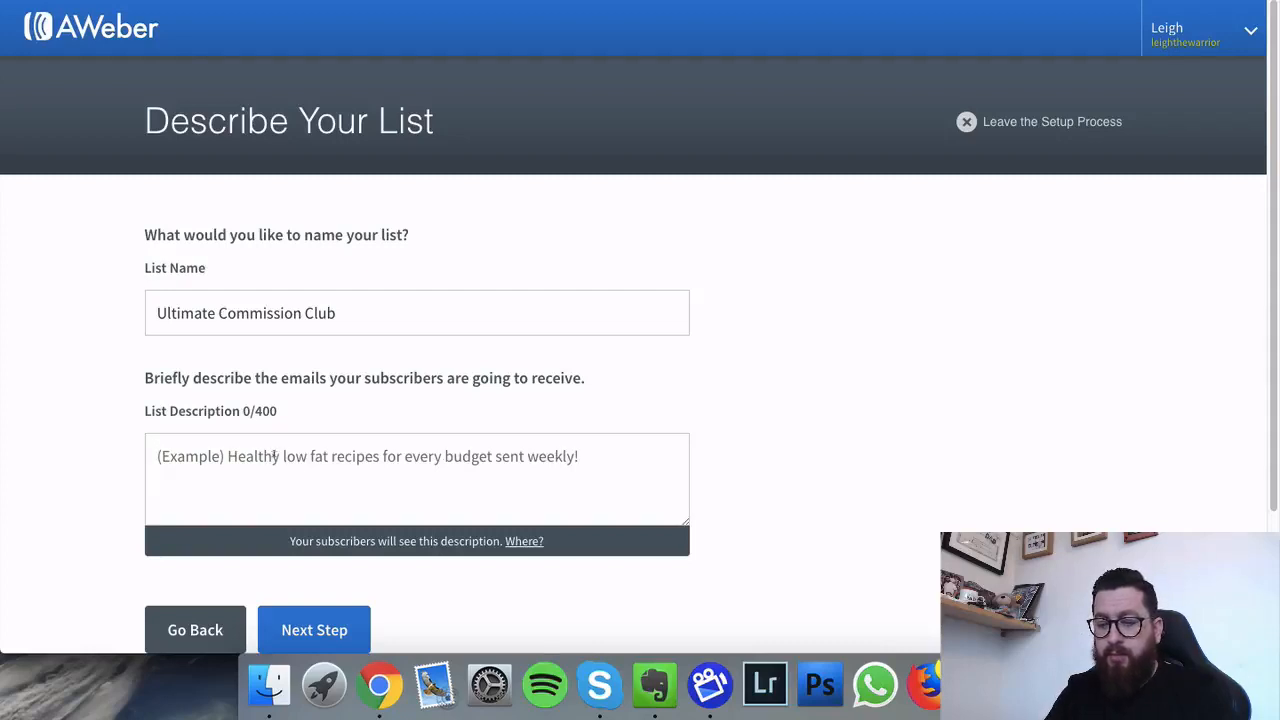
text(REgular)
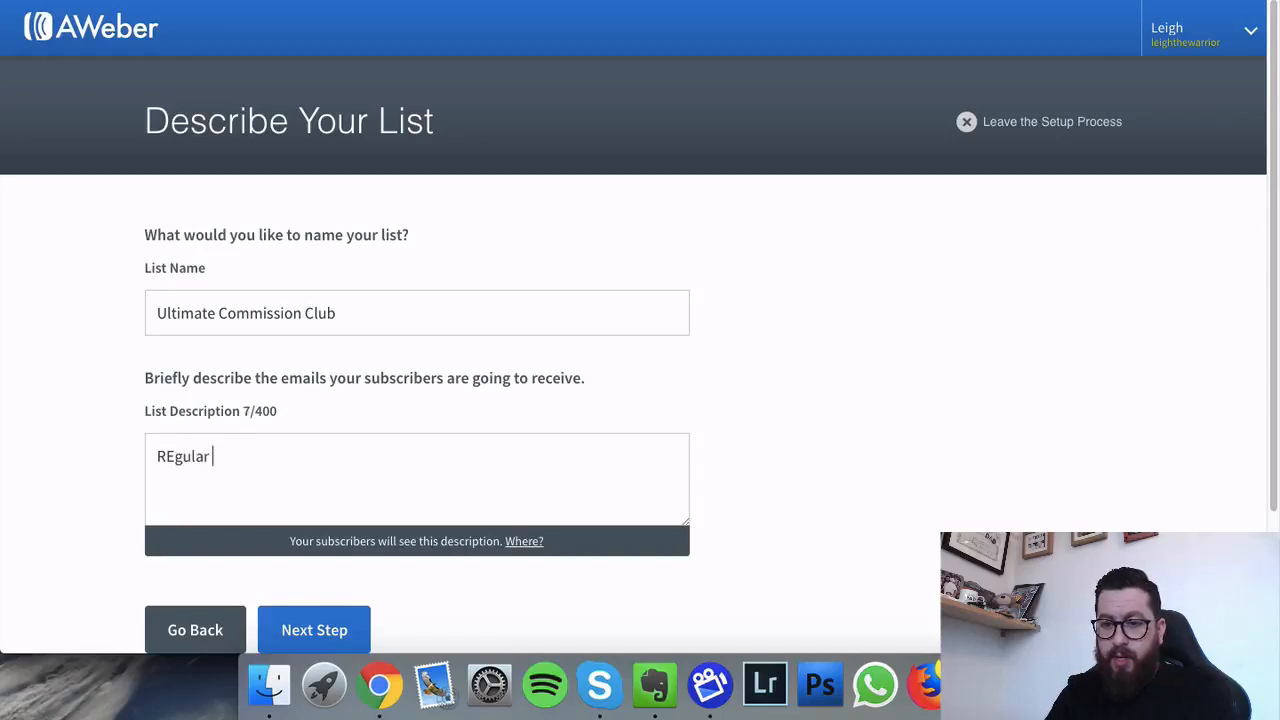
text( emails)
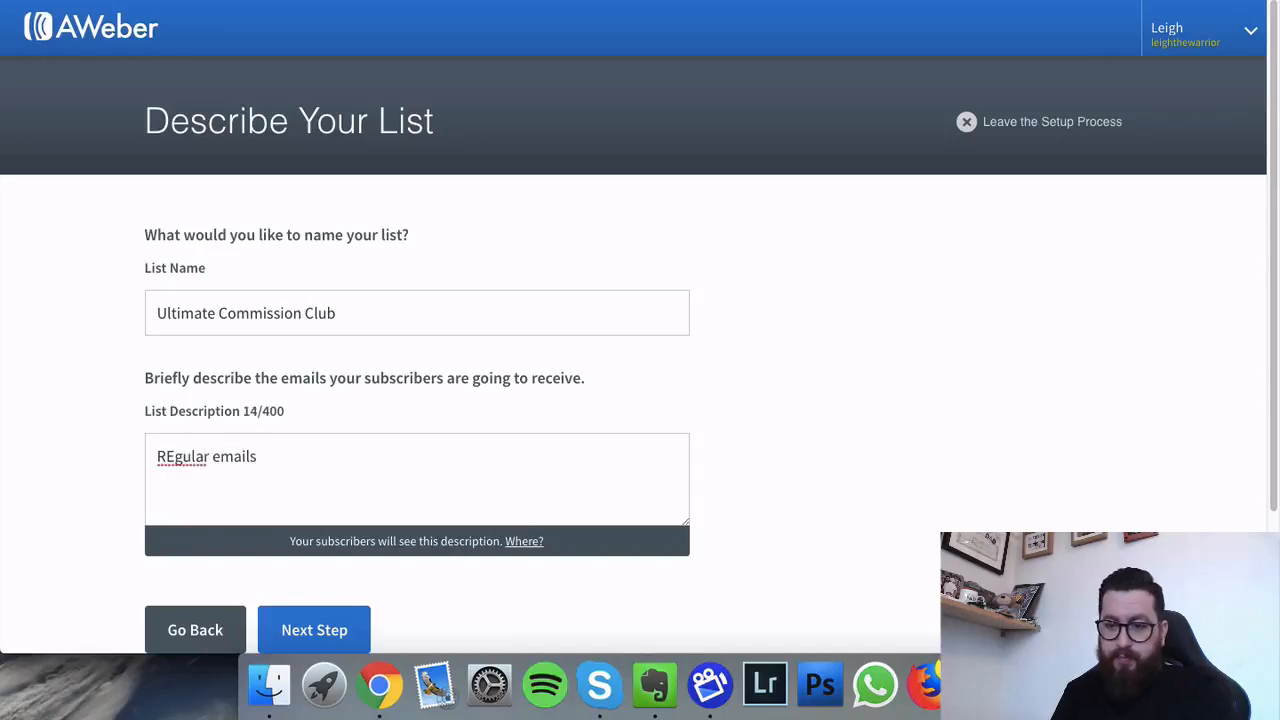
drag(176, 456, 166, 456)
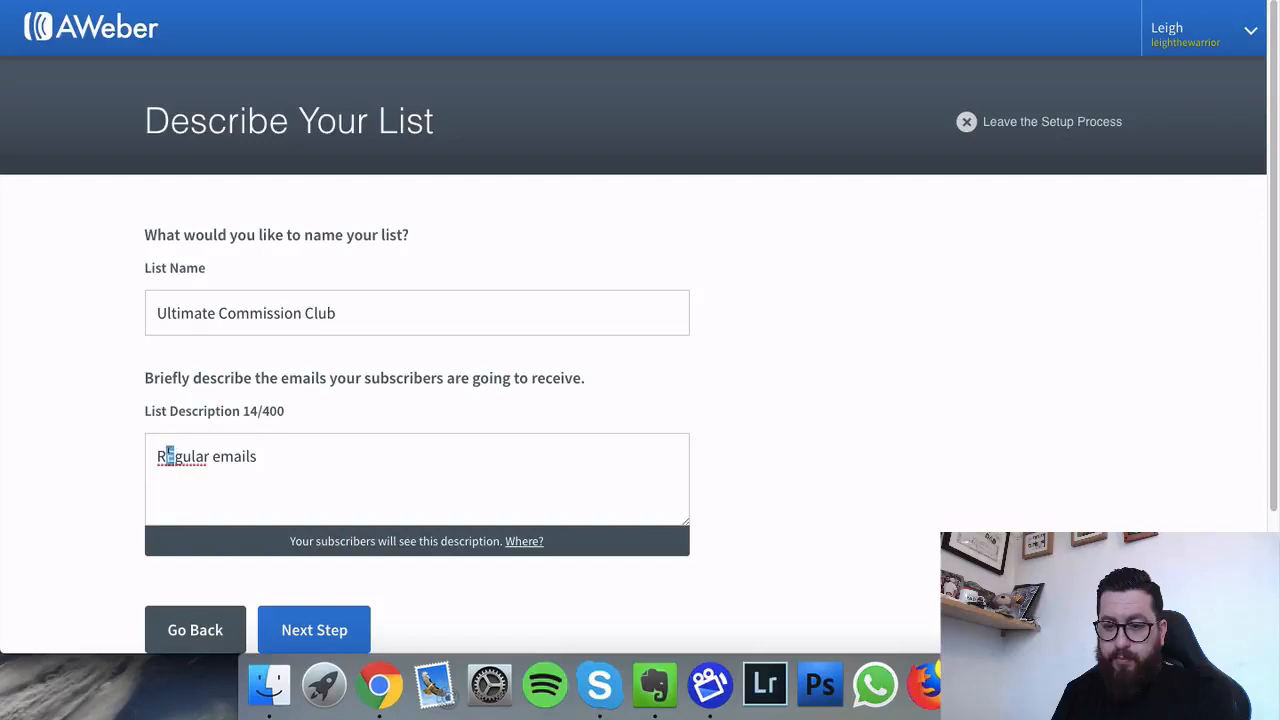
text(e)
click(333, 435)
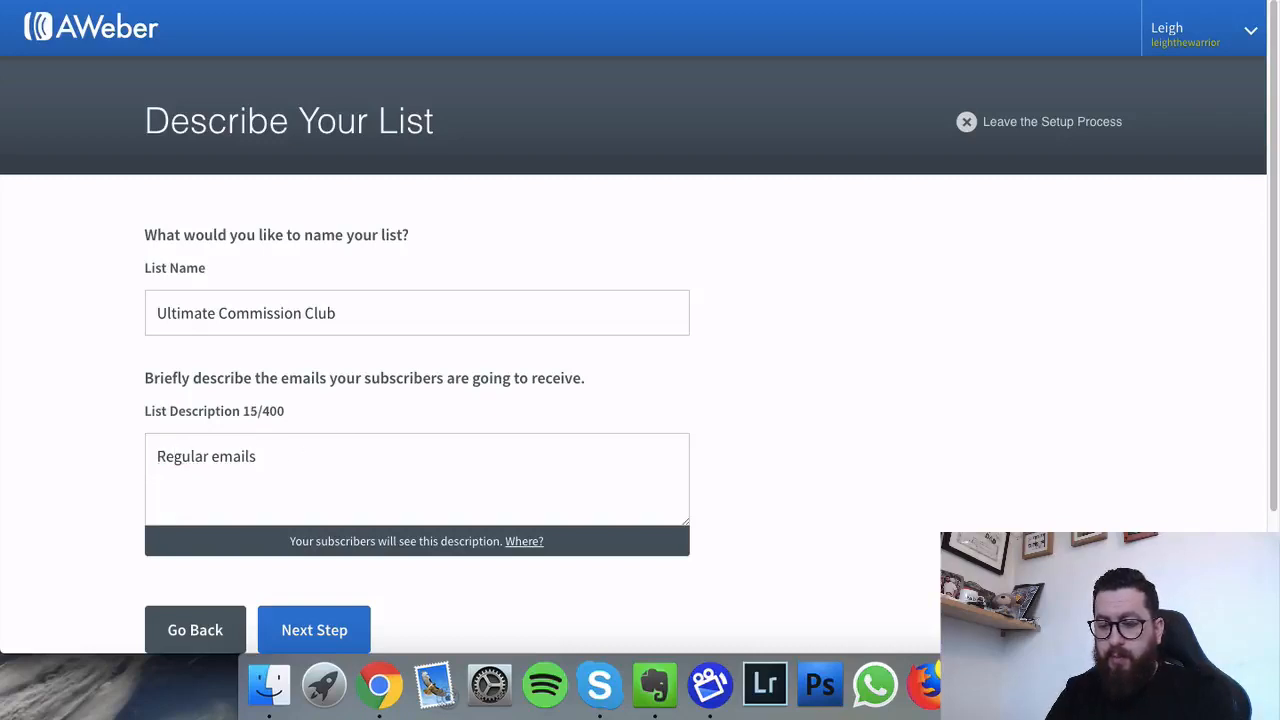
text(and coachi)
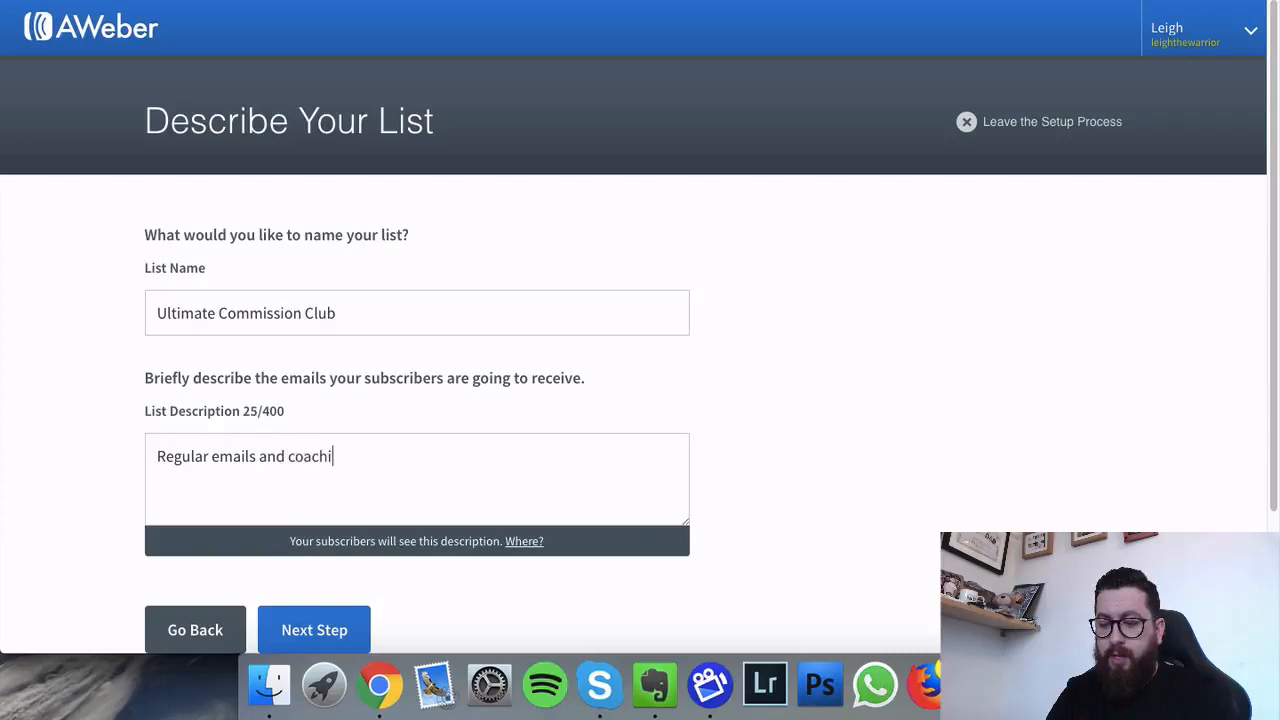
text(ng regardi)
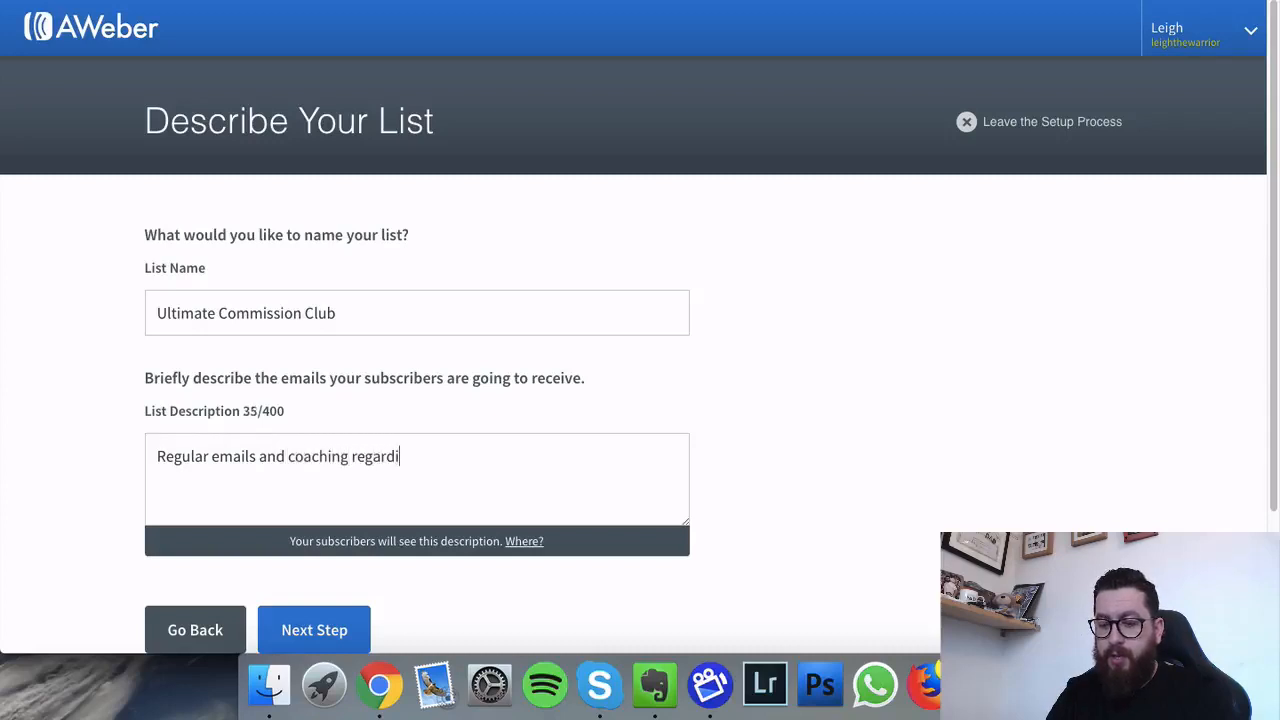
text(ng the Ultiamt)
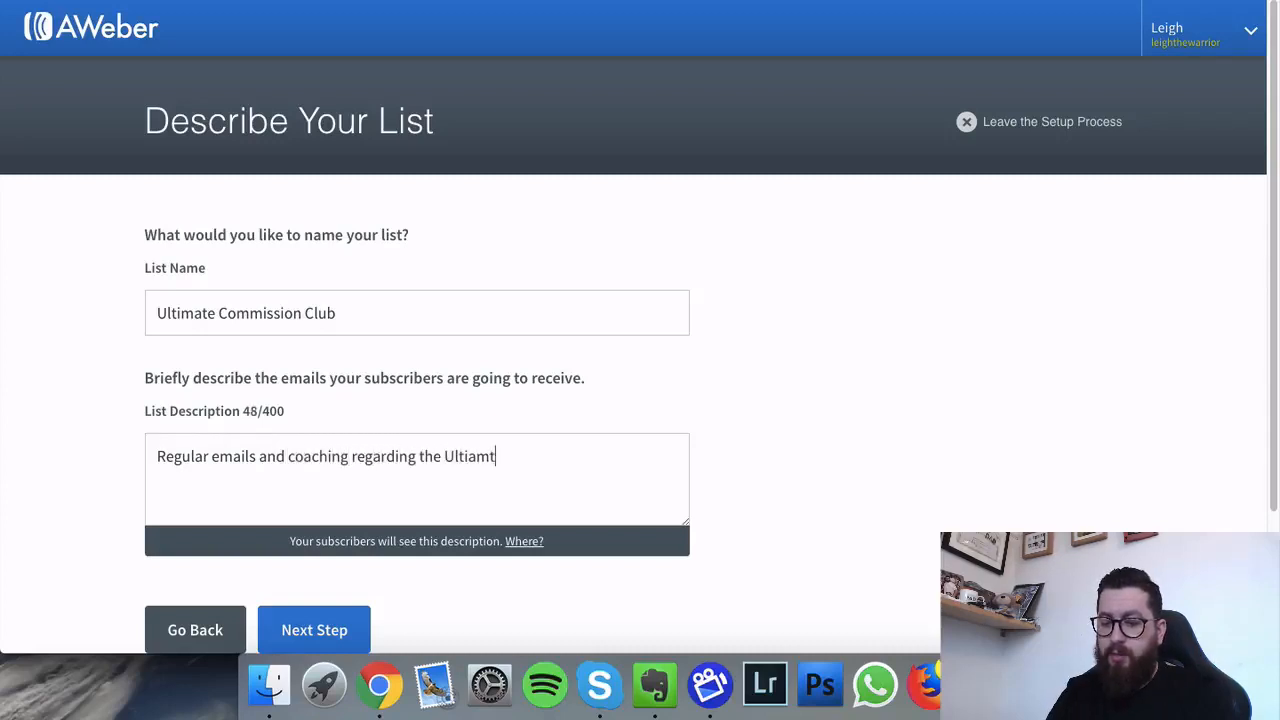
text(e COmmsiison)
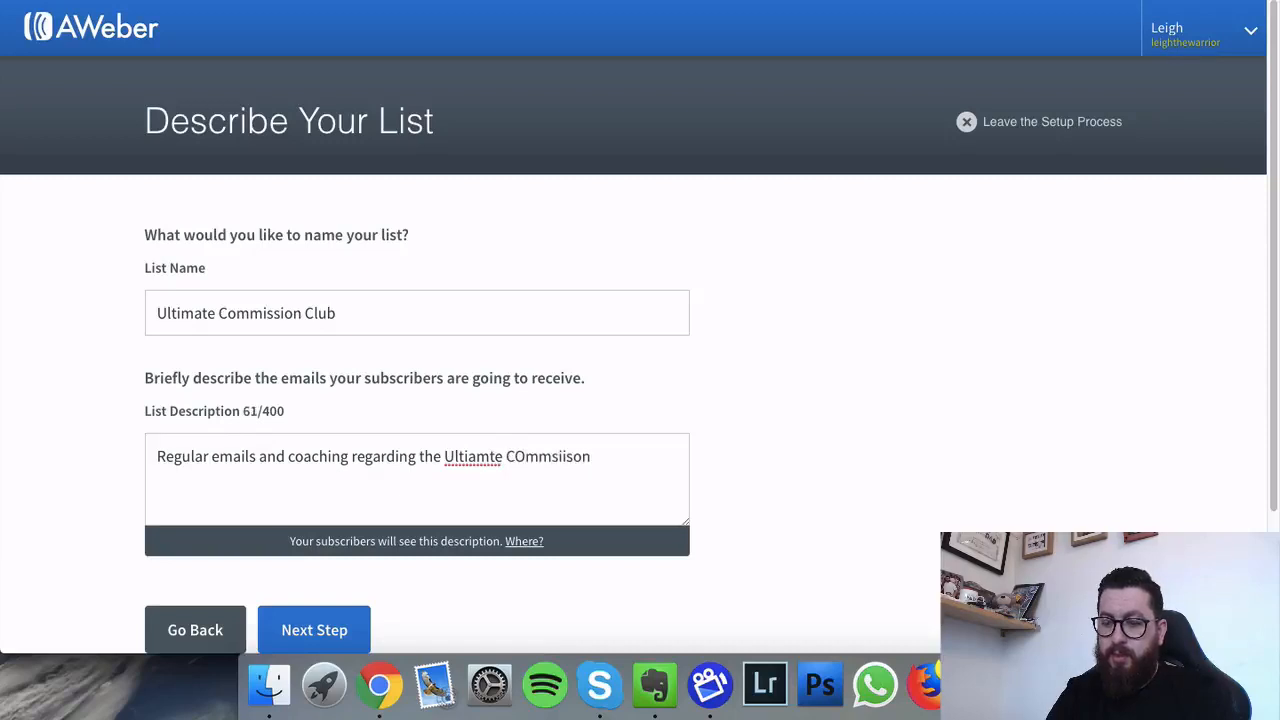
text( Club.)
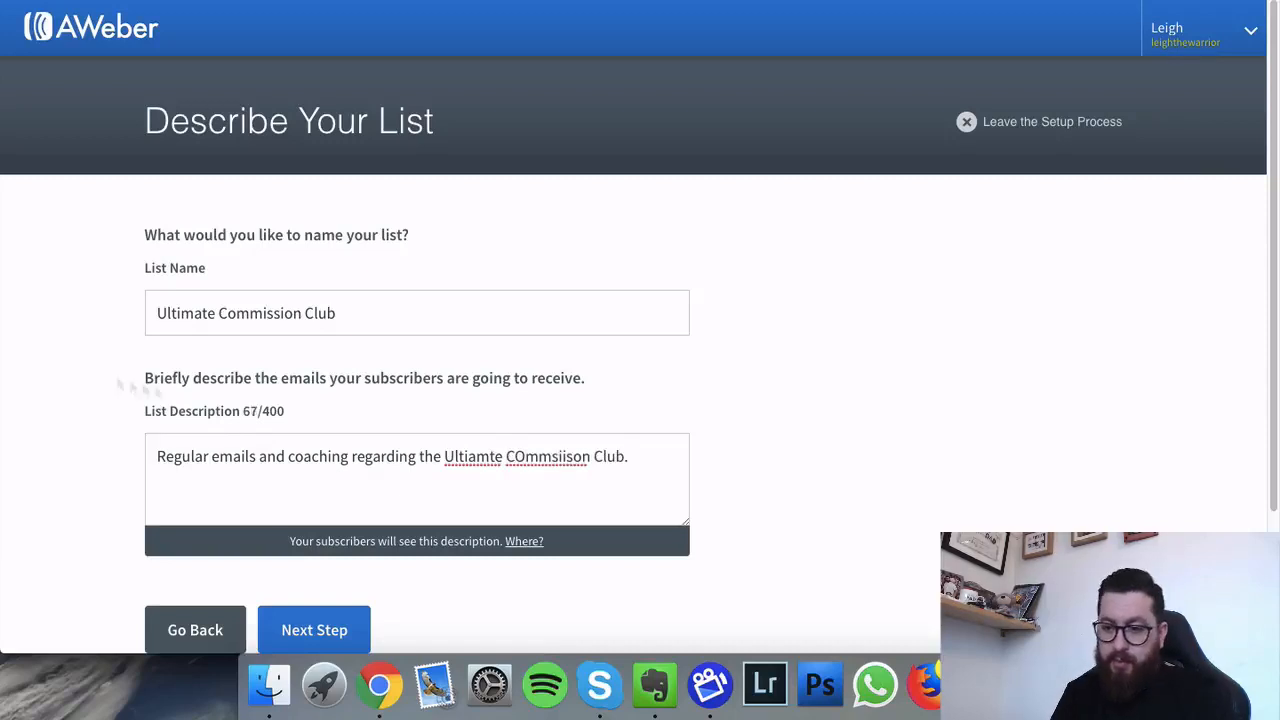
right_click(479, 456)
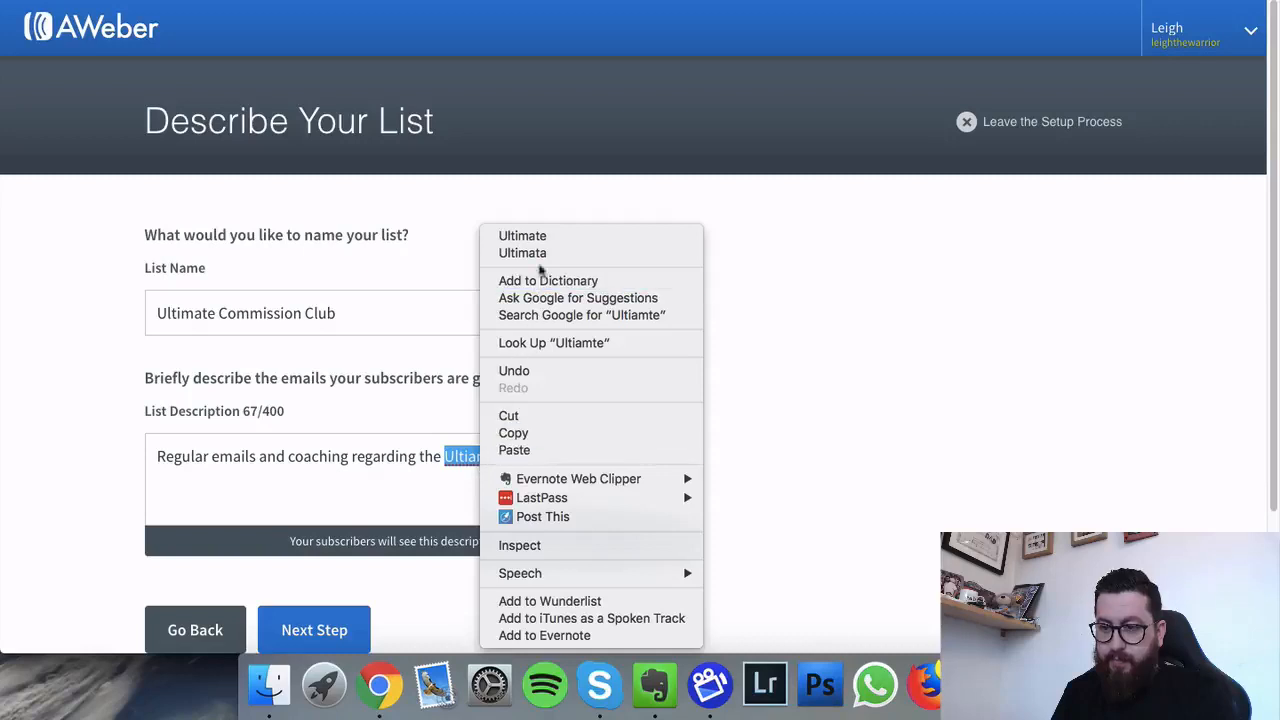
click(549, 237)
right_click(551, 458)
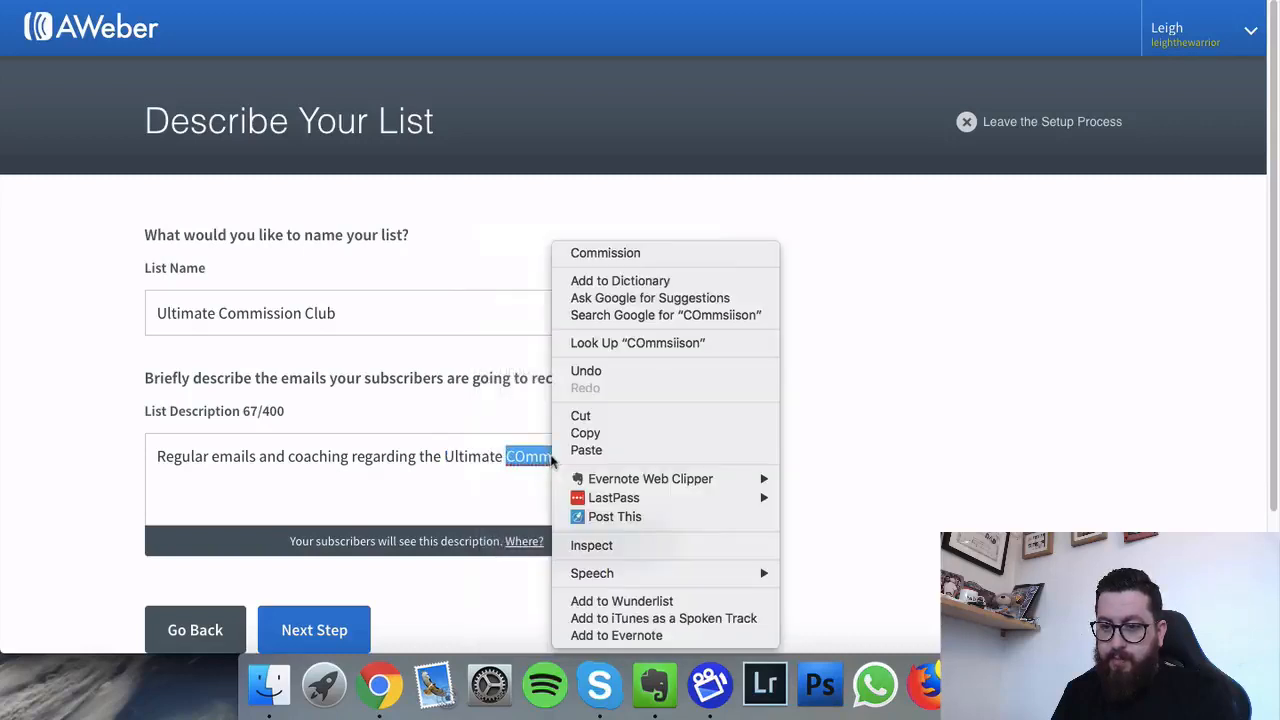
click(590, 252)
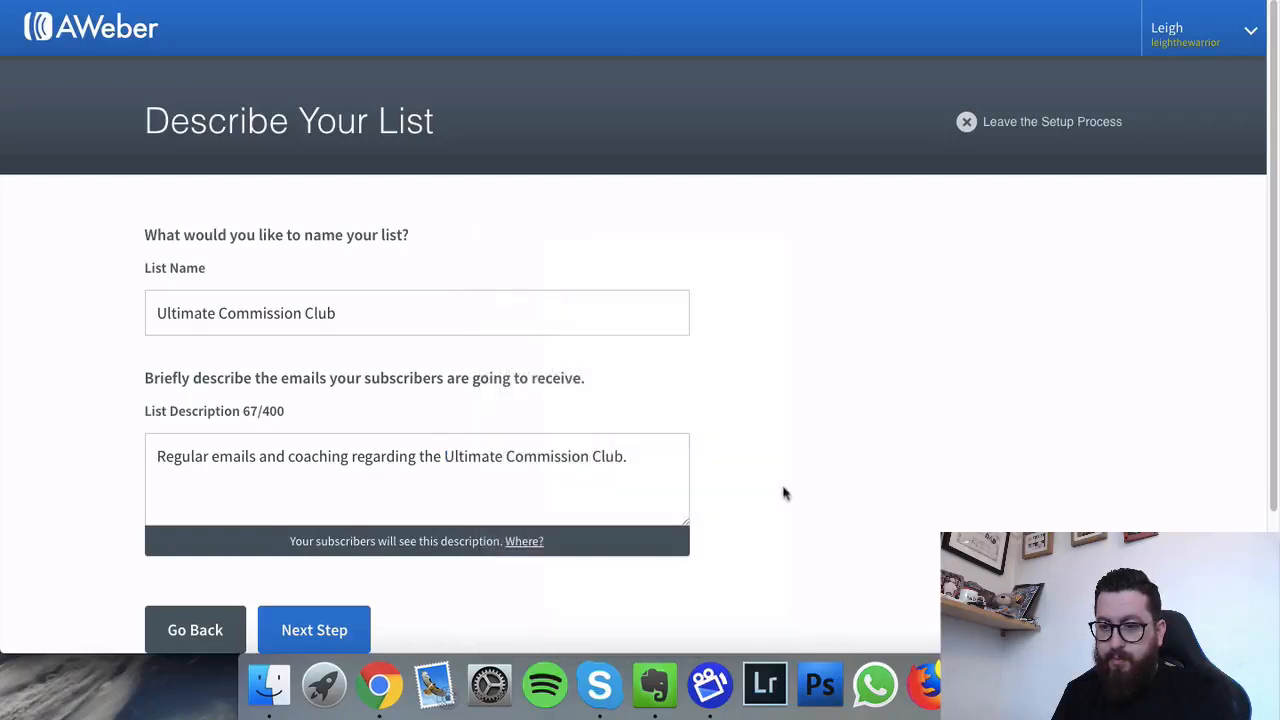
Step: Check where subscribers see the list description, then continue to the confirmation message step
scroll(788, 454, down, 2)
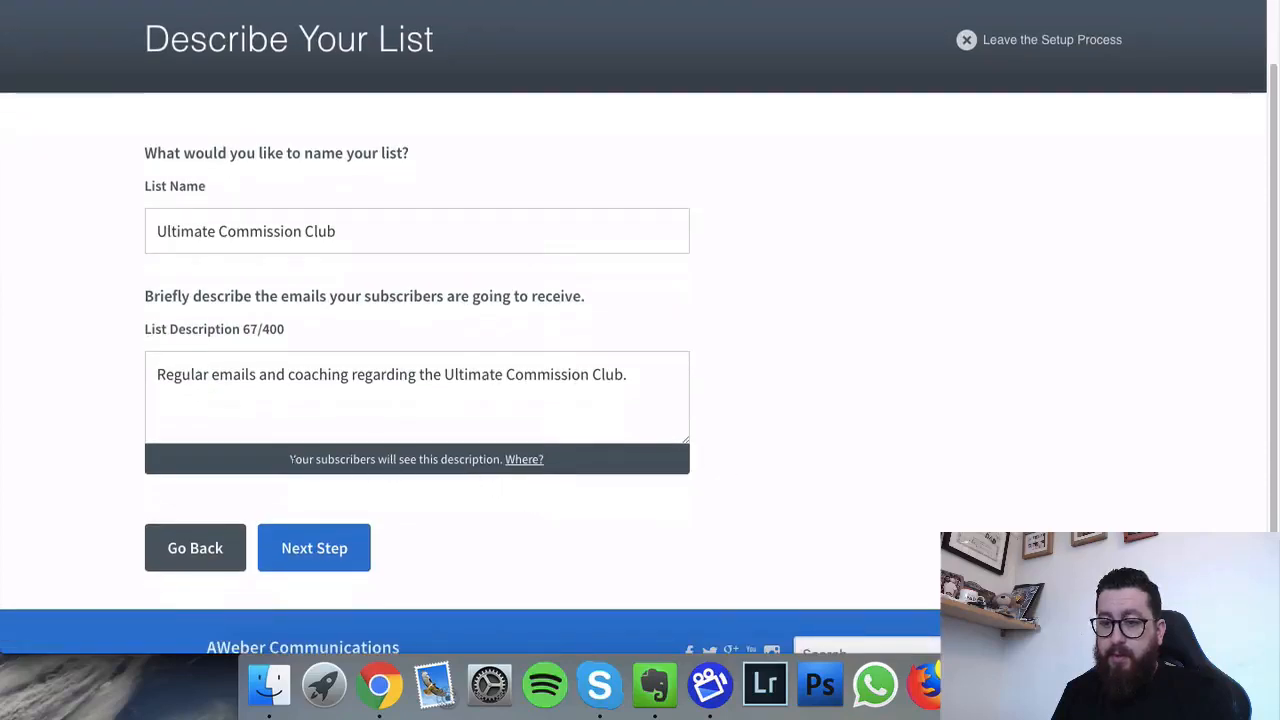
click(518, 466)
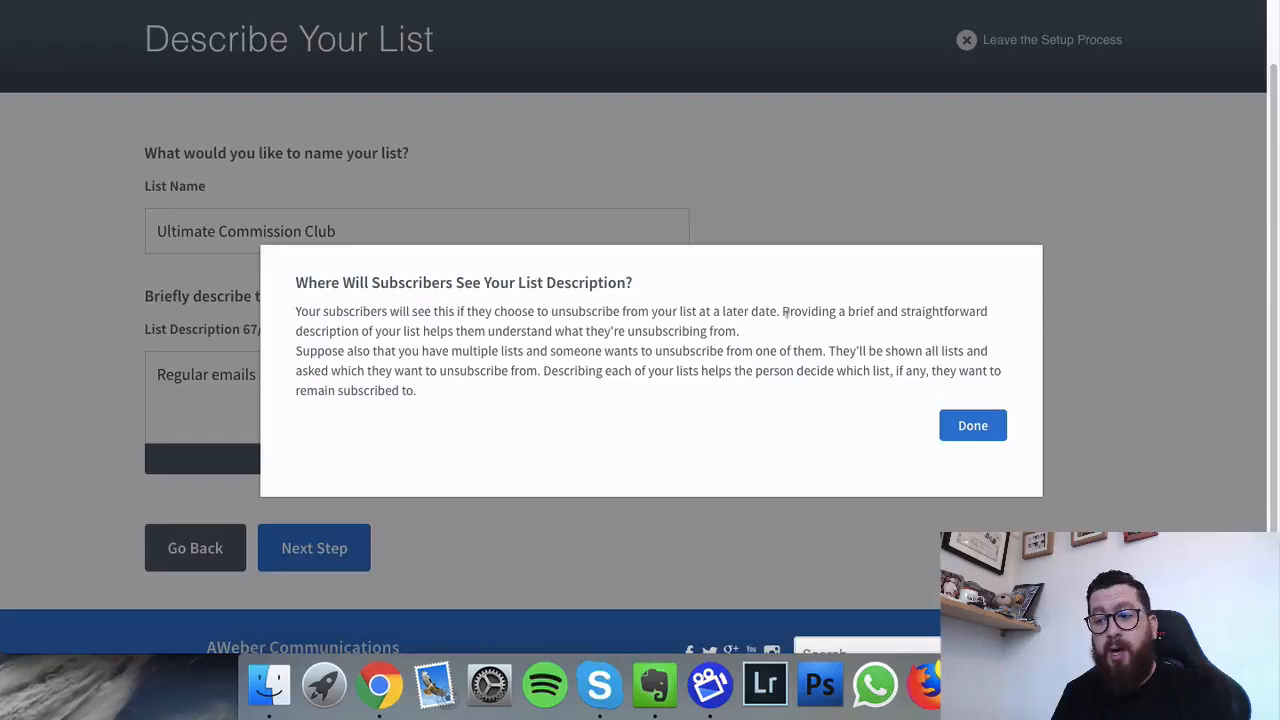
click(978, 427)
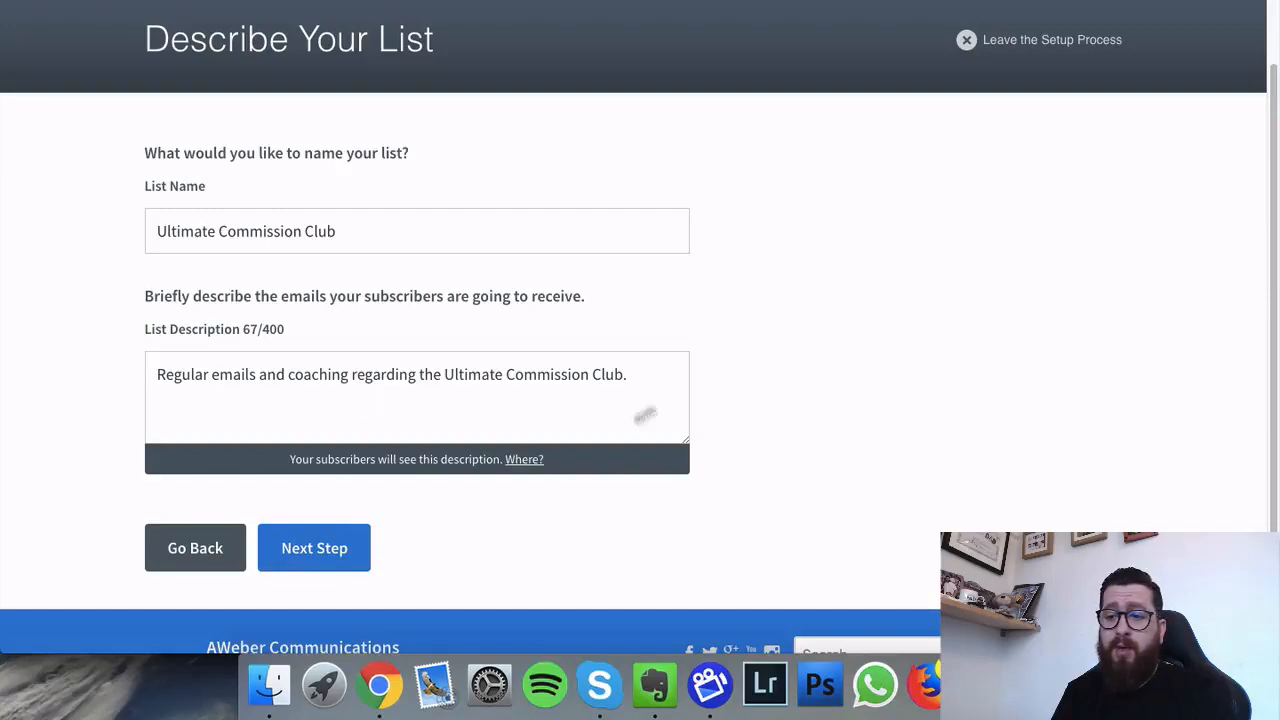
click(326, 546)
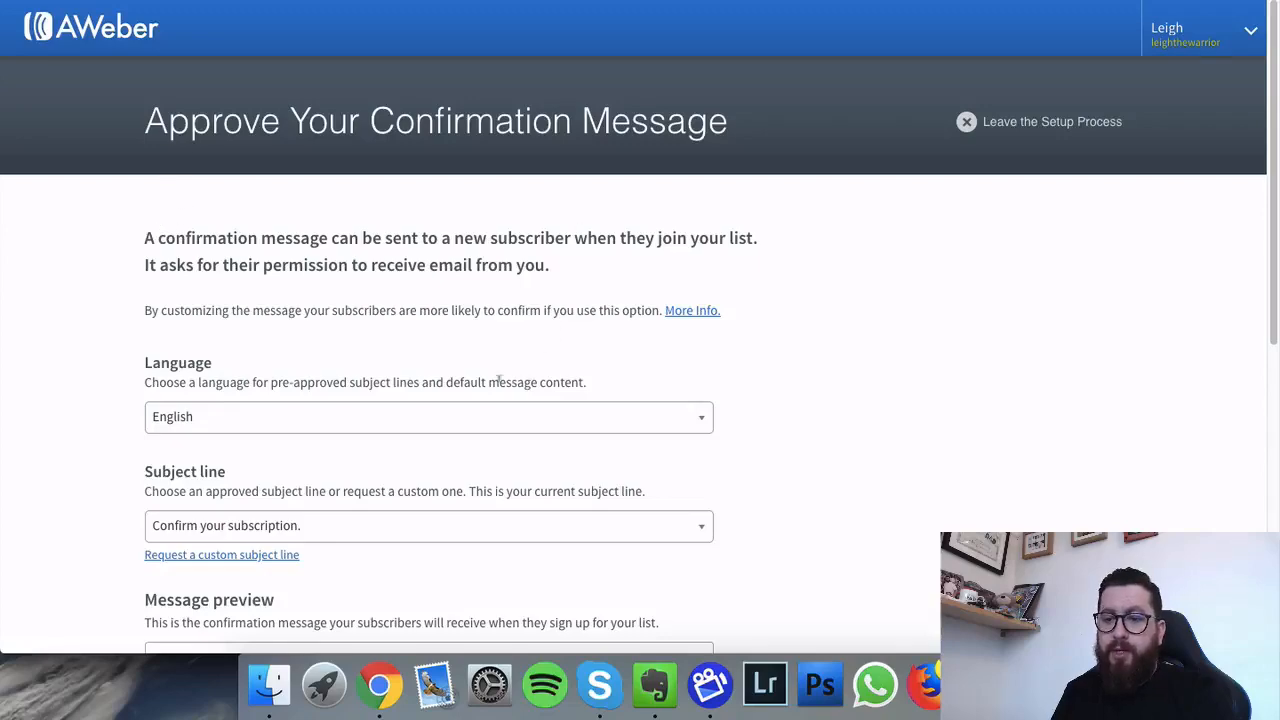
scroll(489, 400, down, 6)
scroll(489, 401, up, 6)
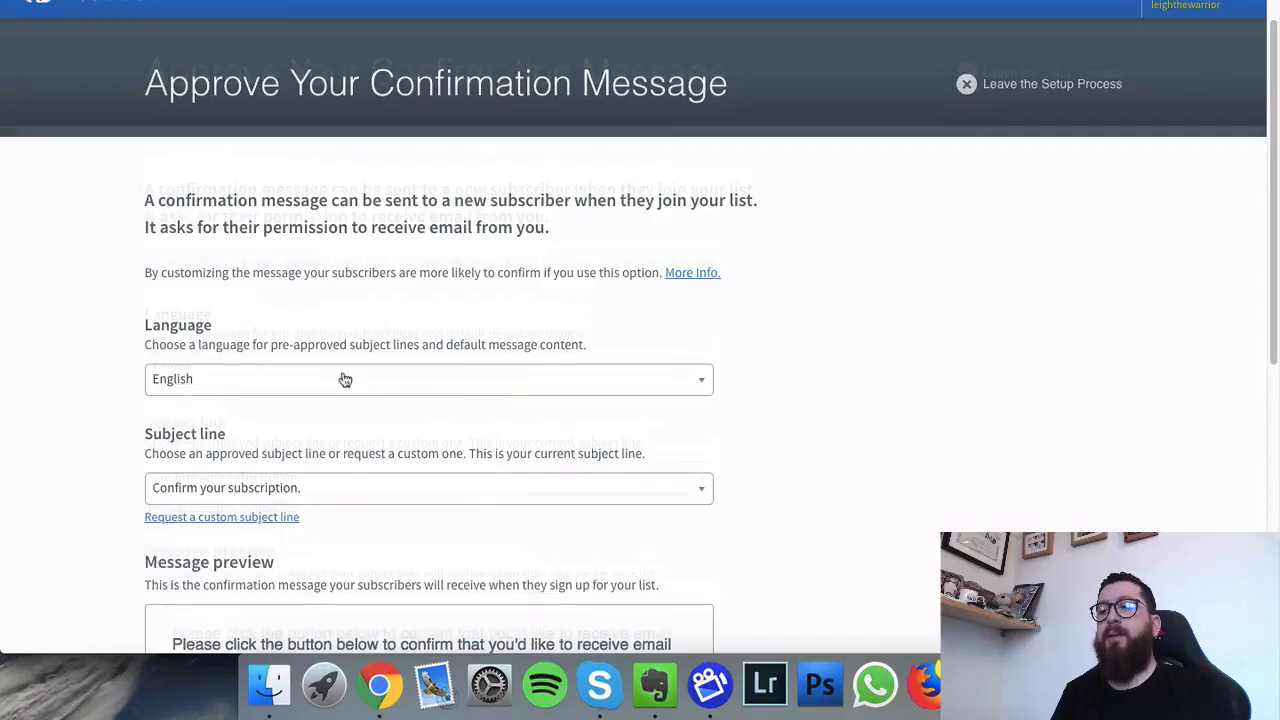
scroll(341, 378, down, 1)
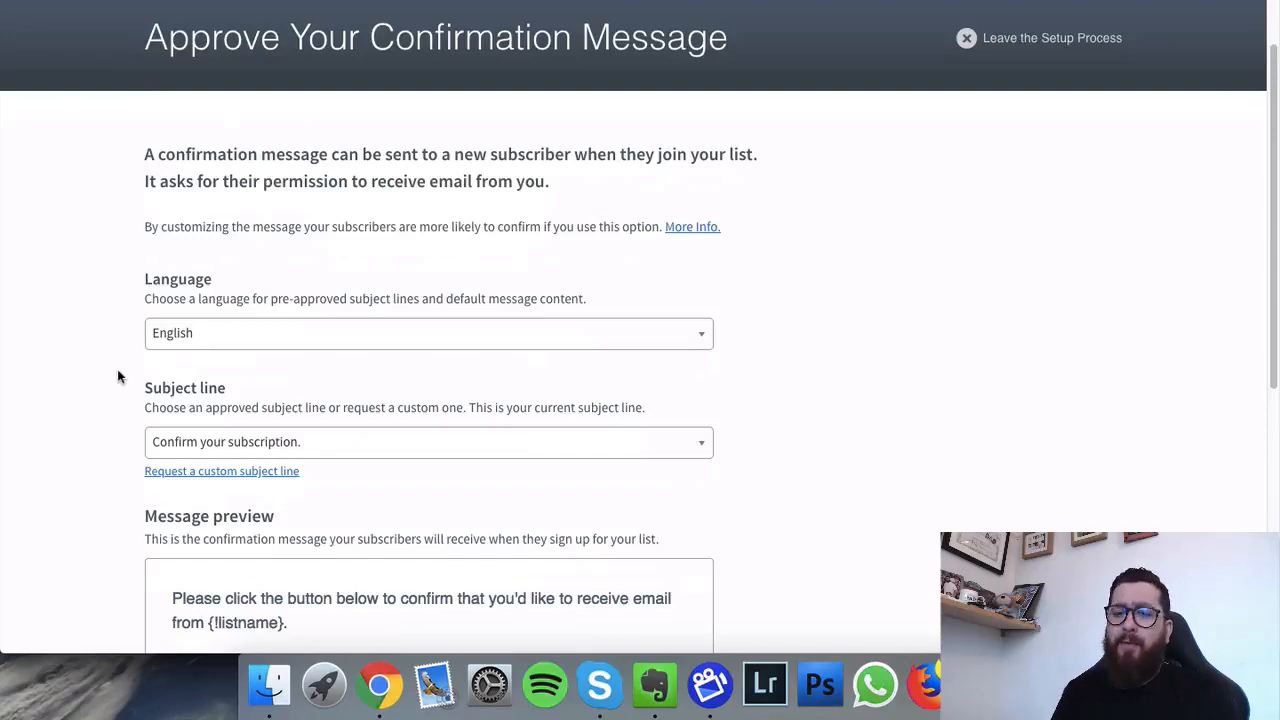
scroll(54, 403, down, 3)
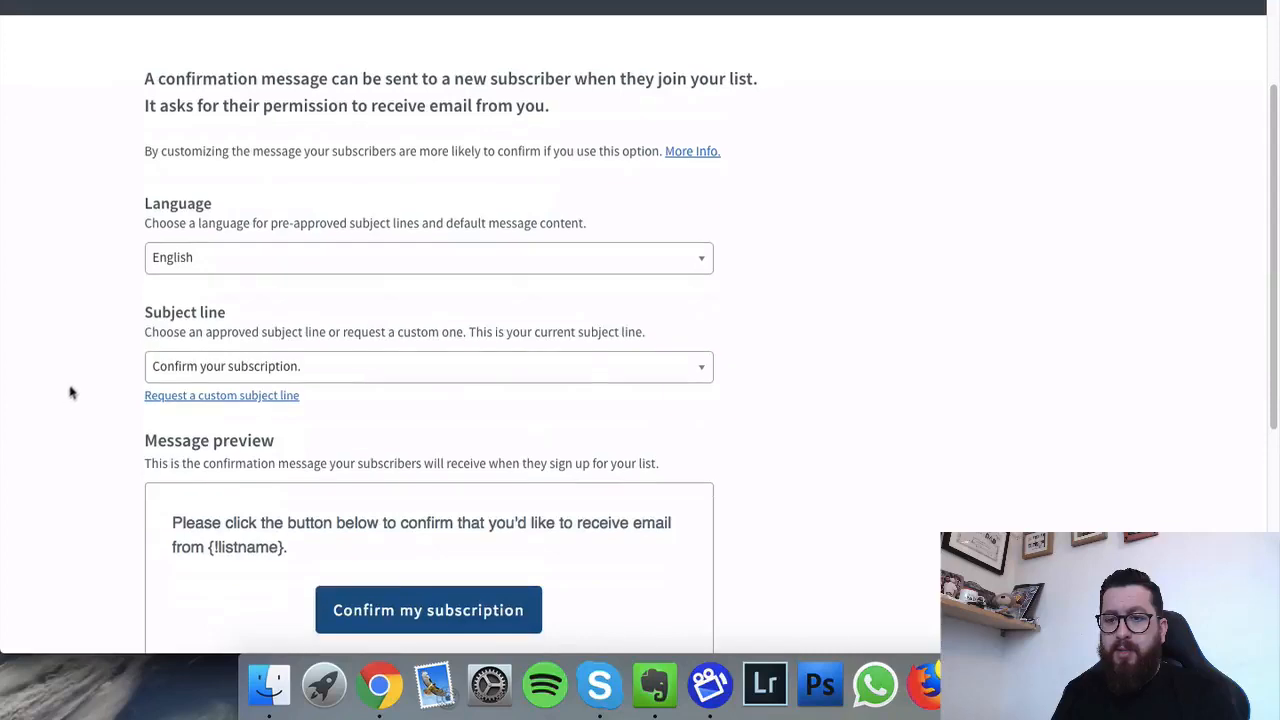
Step: Choose the 'Response Required: Please confirm your request for information.' subject line and open the message editor
click(364, 378)
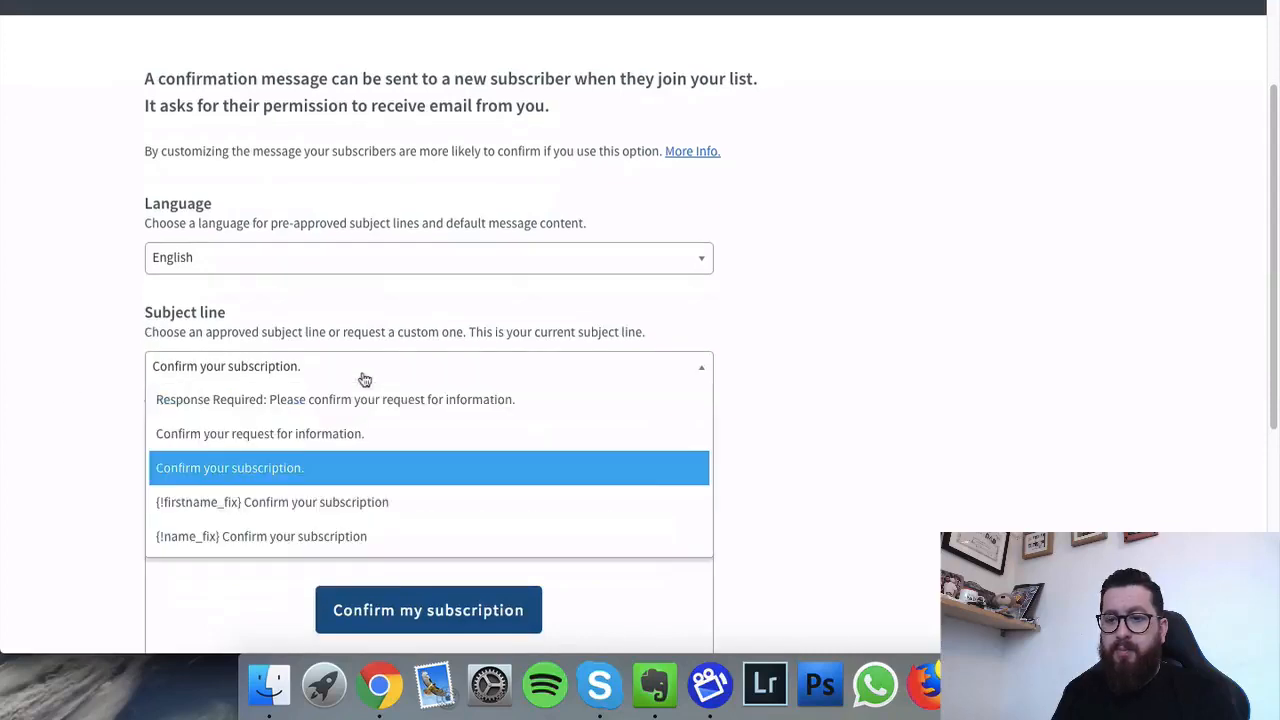
scroll(112, 405, down, 2)
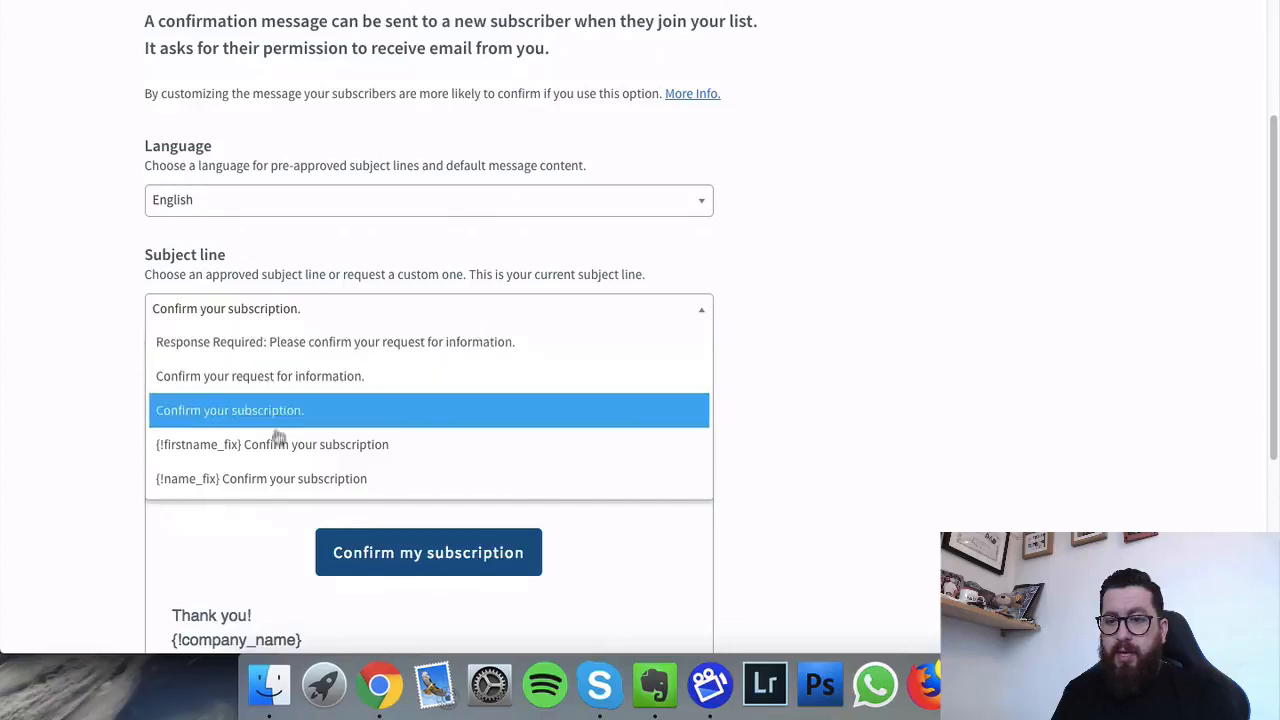
click(292, 346)
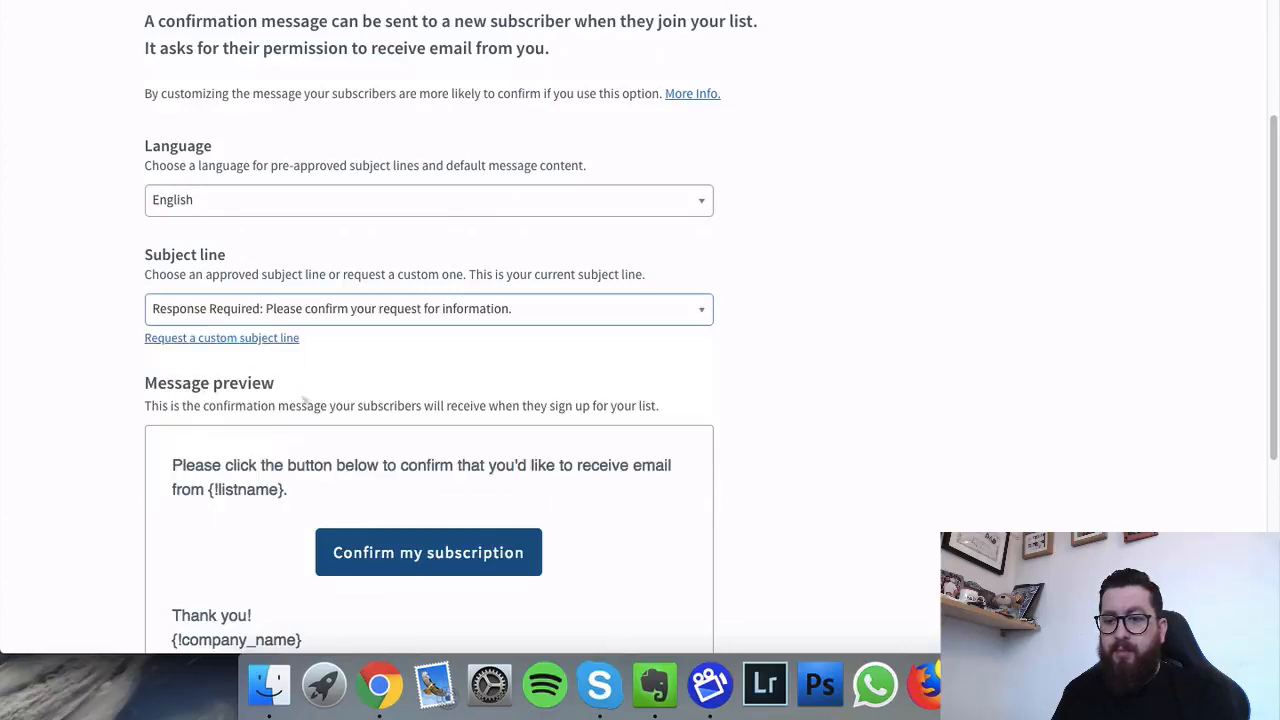
scroll(255, 398, down, 3)
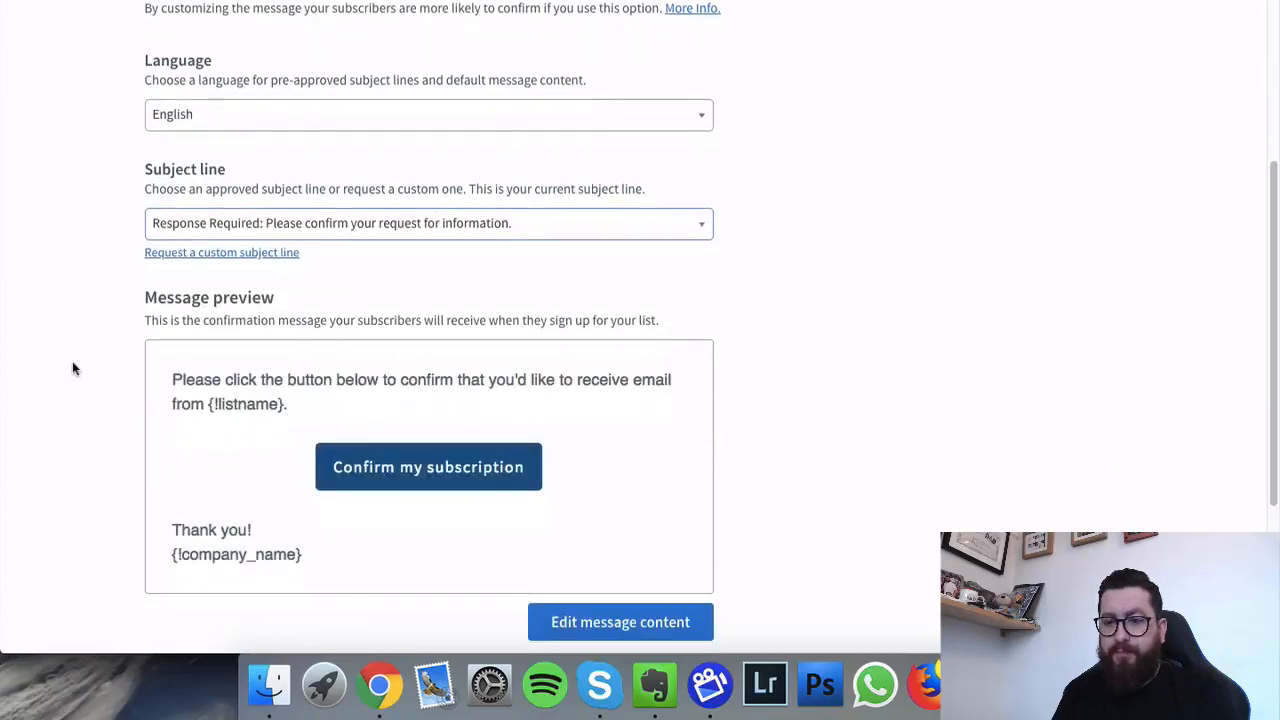
scroll(70, 366, down, 1)
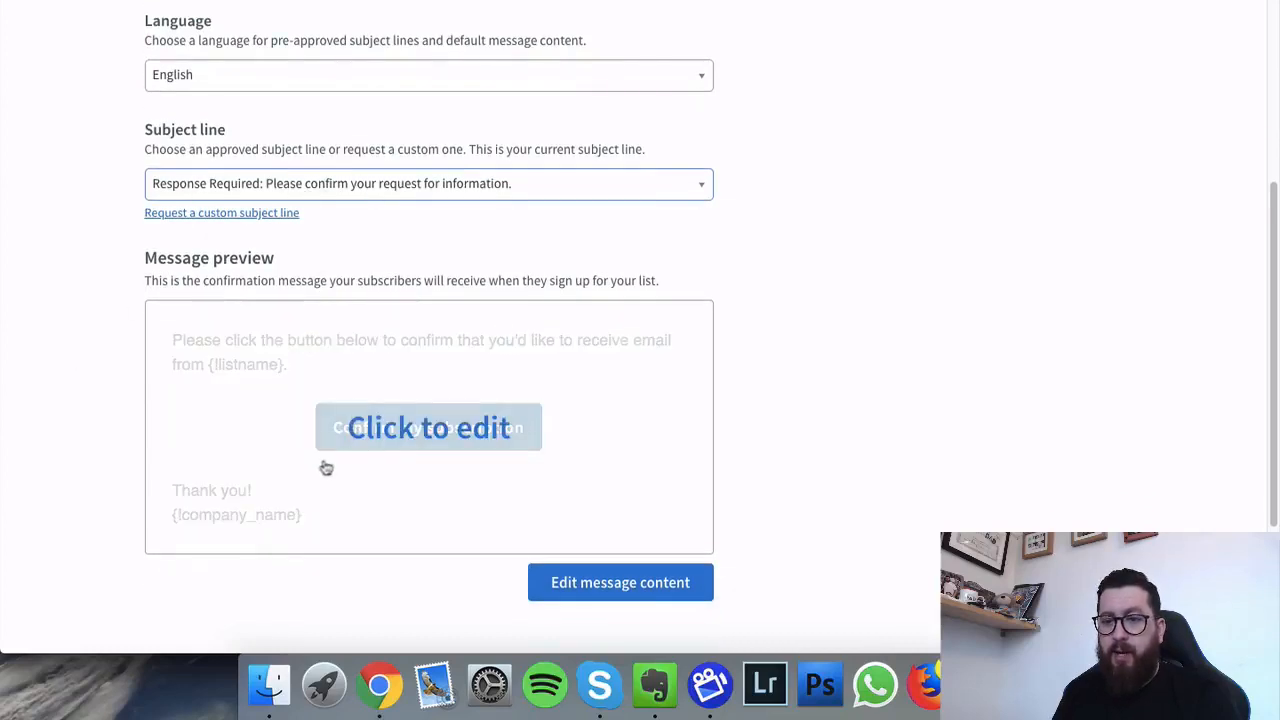
click(469, 440)
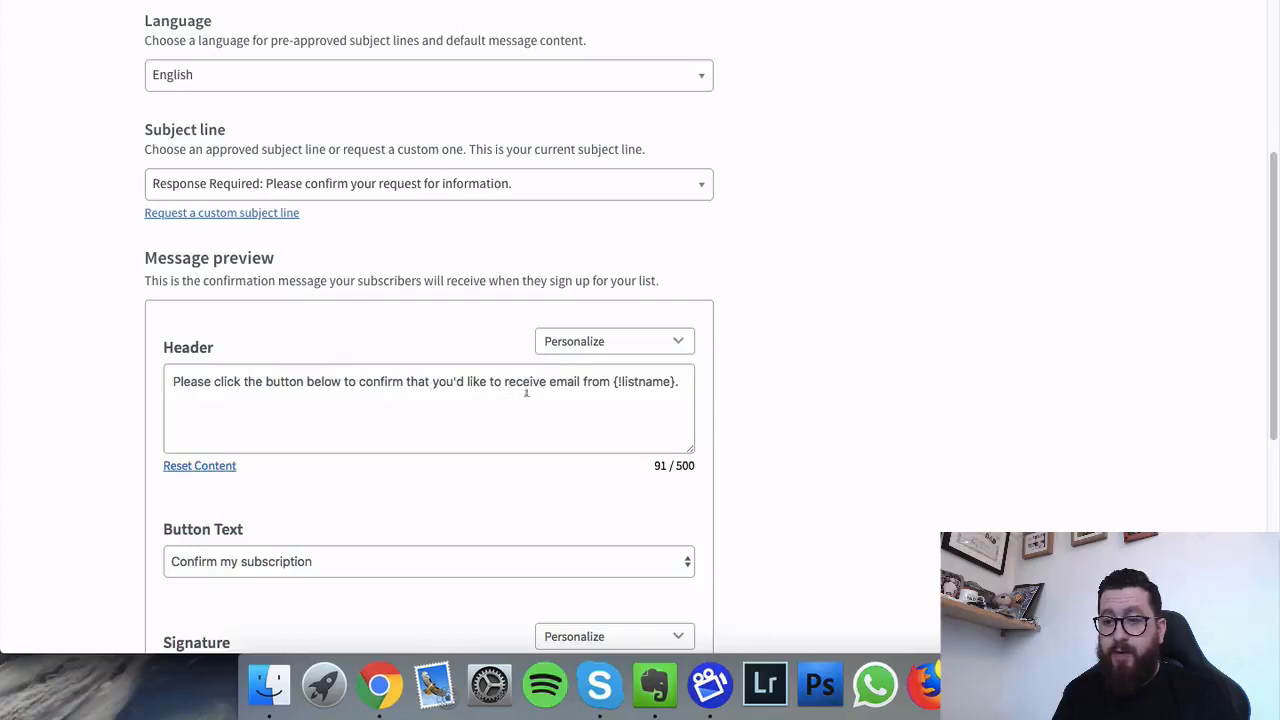
Step: Add a header line saying the emails assist coaching in the Ultimate Commission Club and require agreement
click(687, 381)
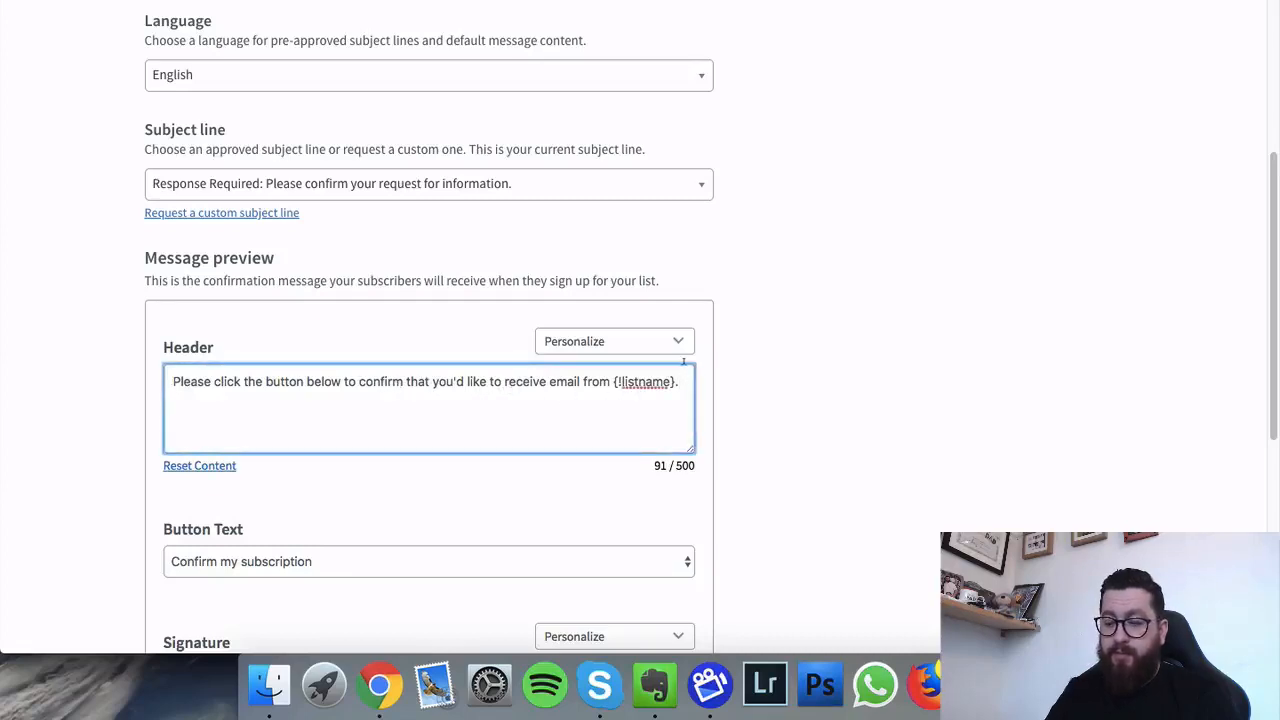
key(Return)
text(These em)
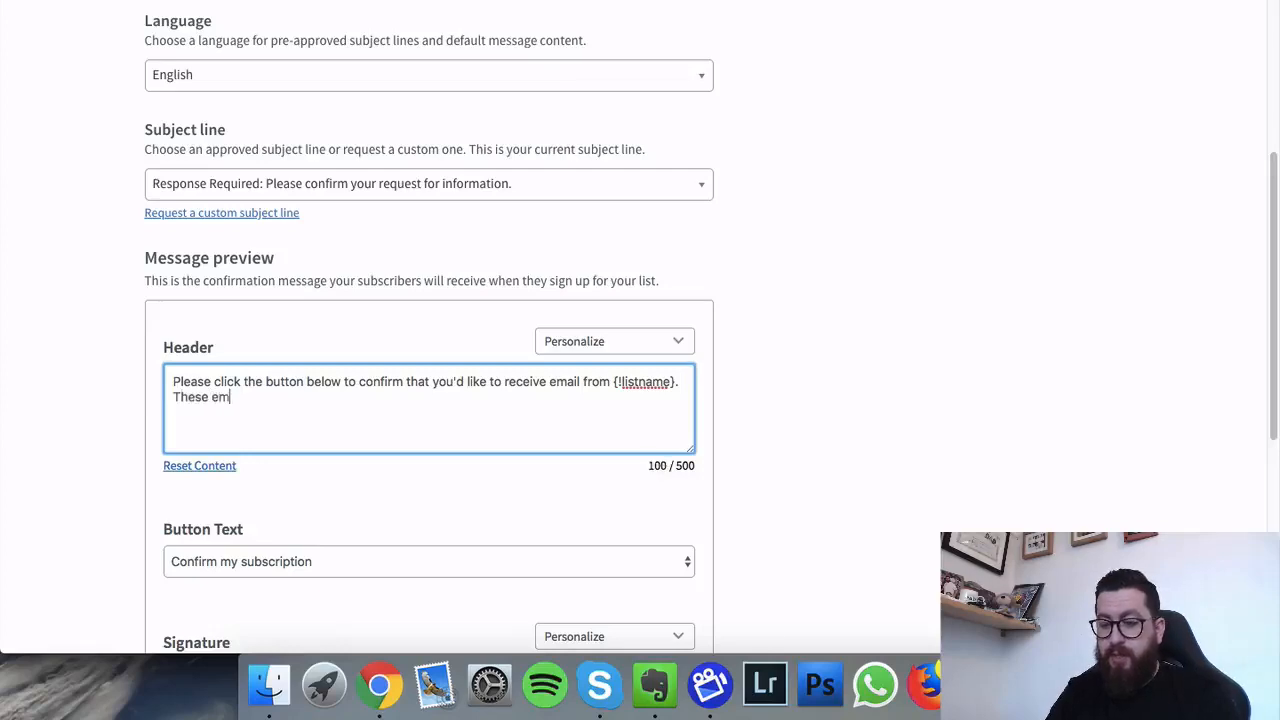
text(ails wi)
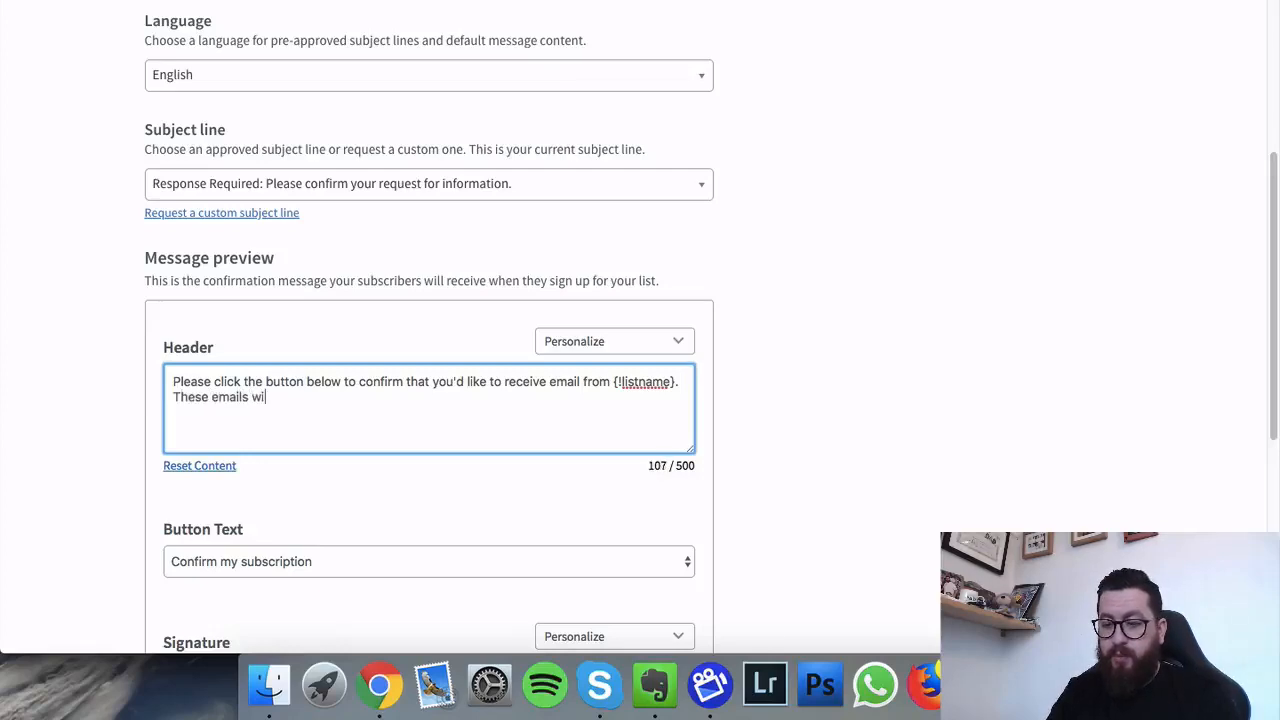
text(ll assiting )
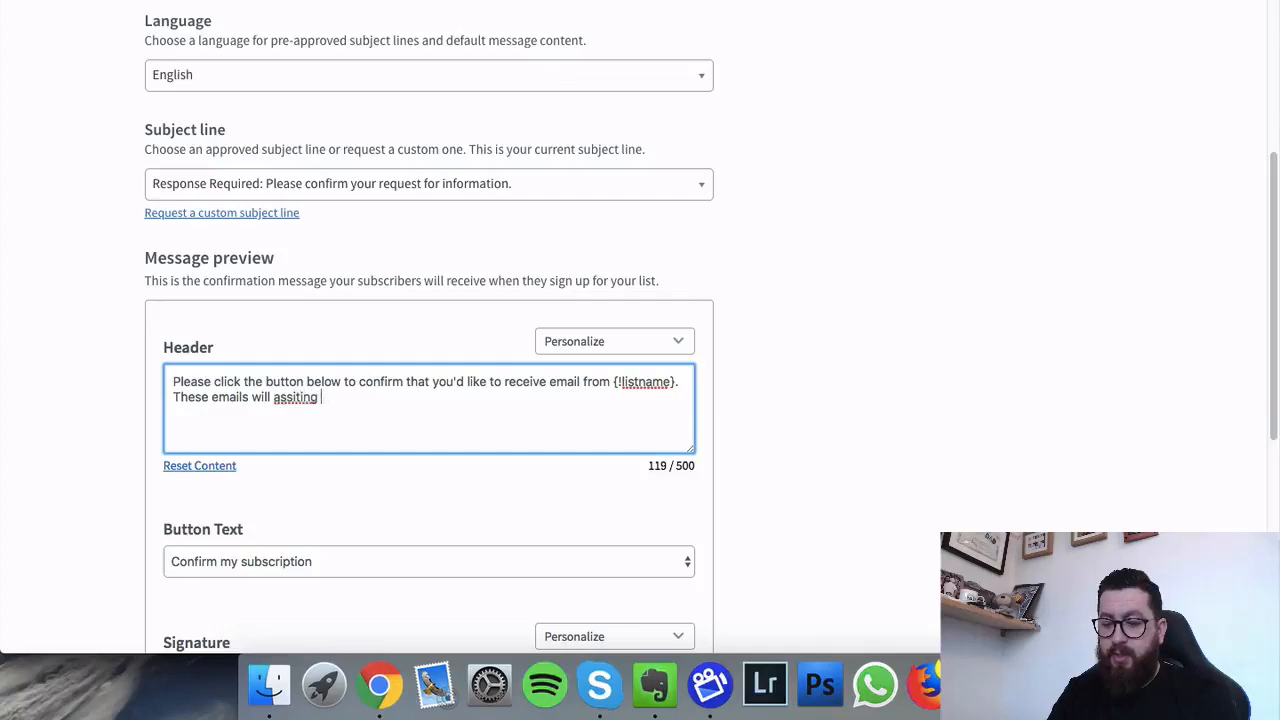
text(you in your c)
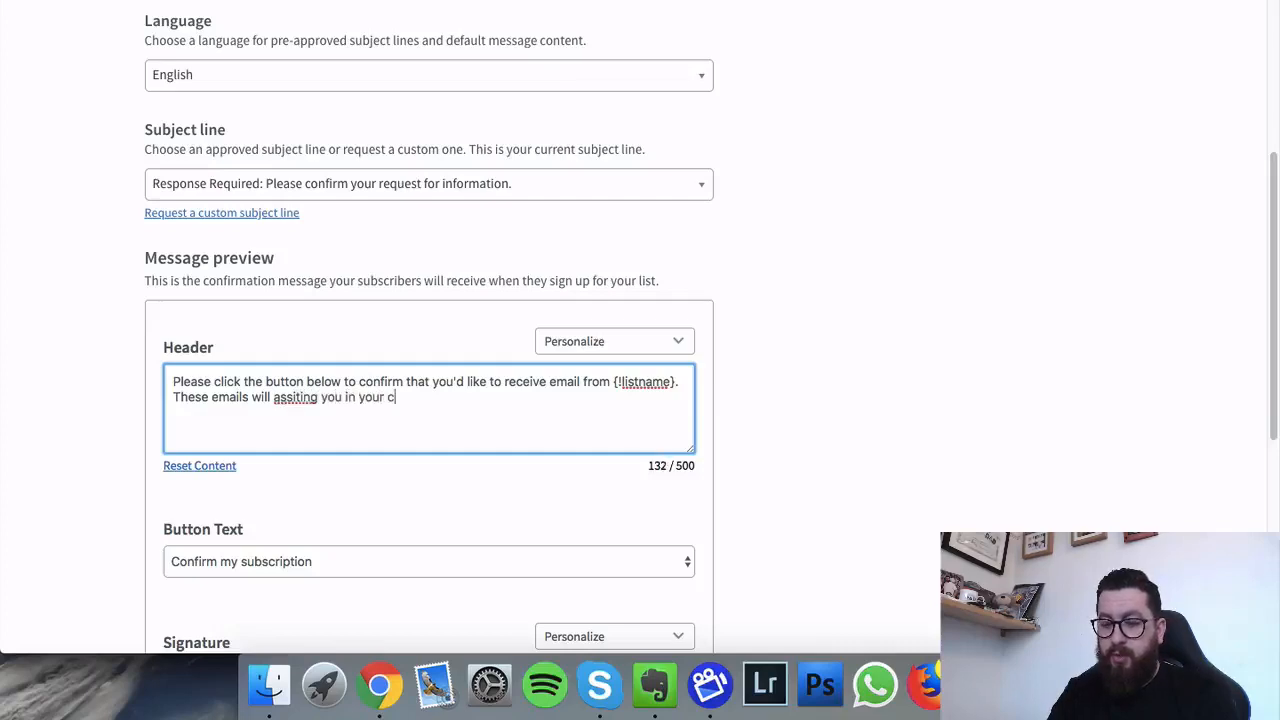
text(oaching of the )
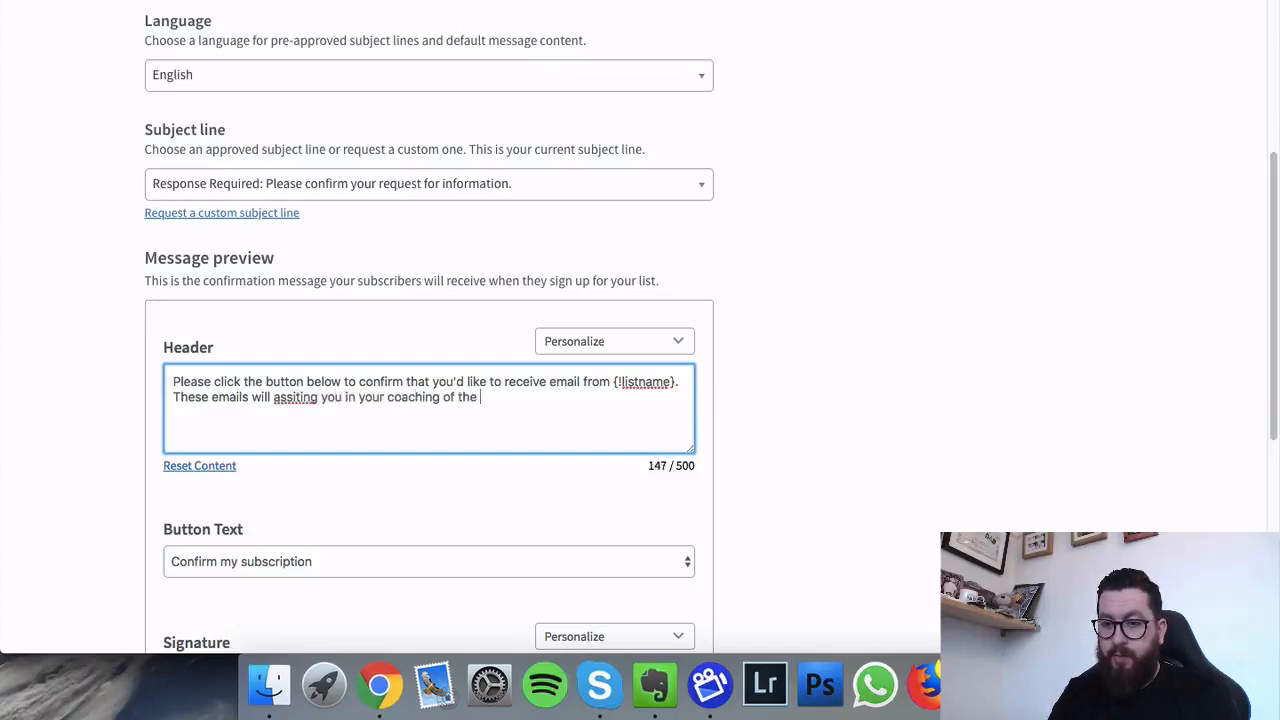
text(Ult)
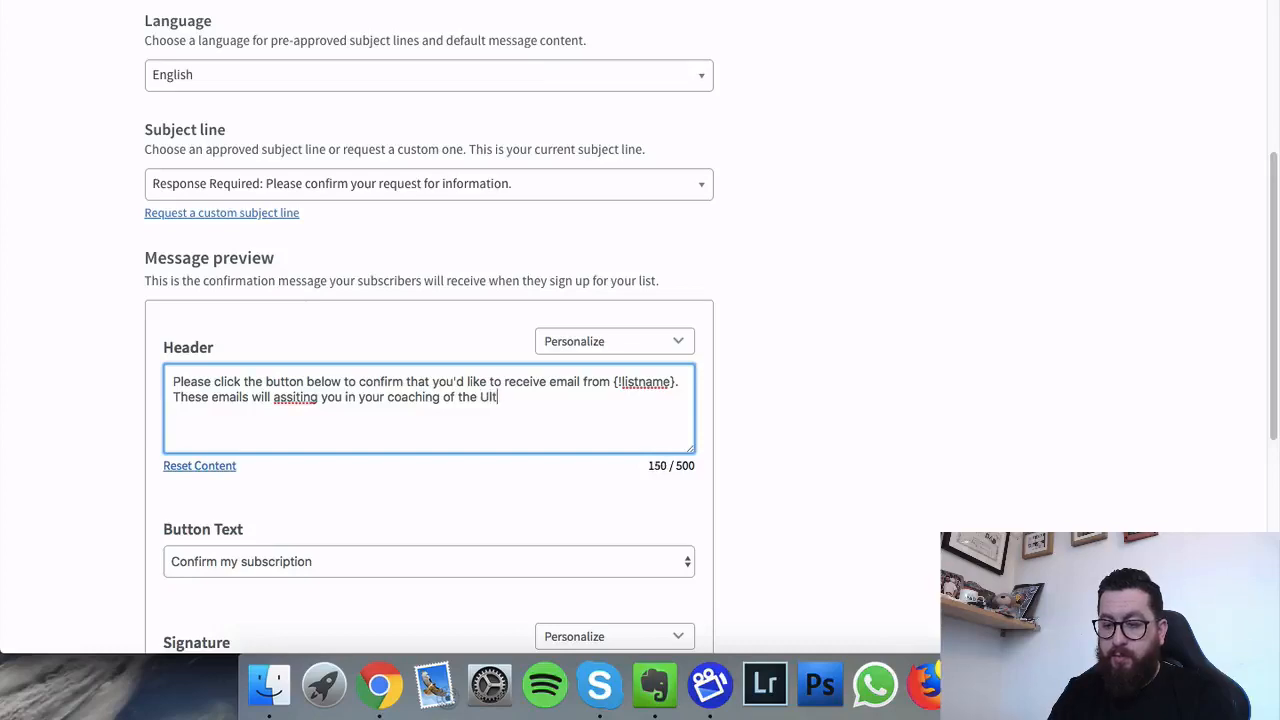
text(iamte Commssio)
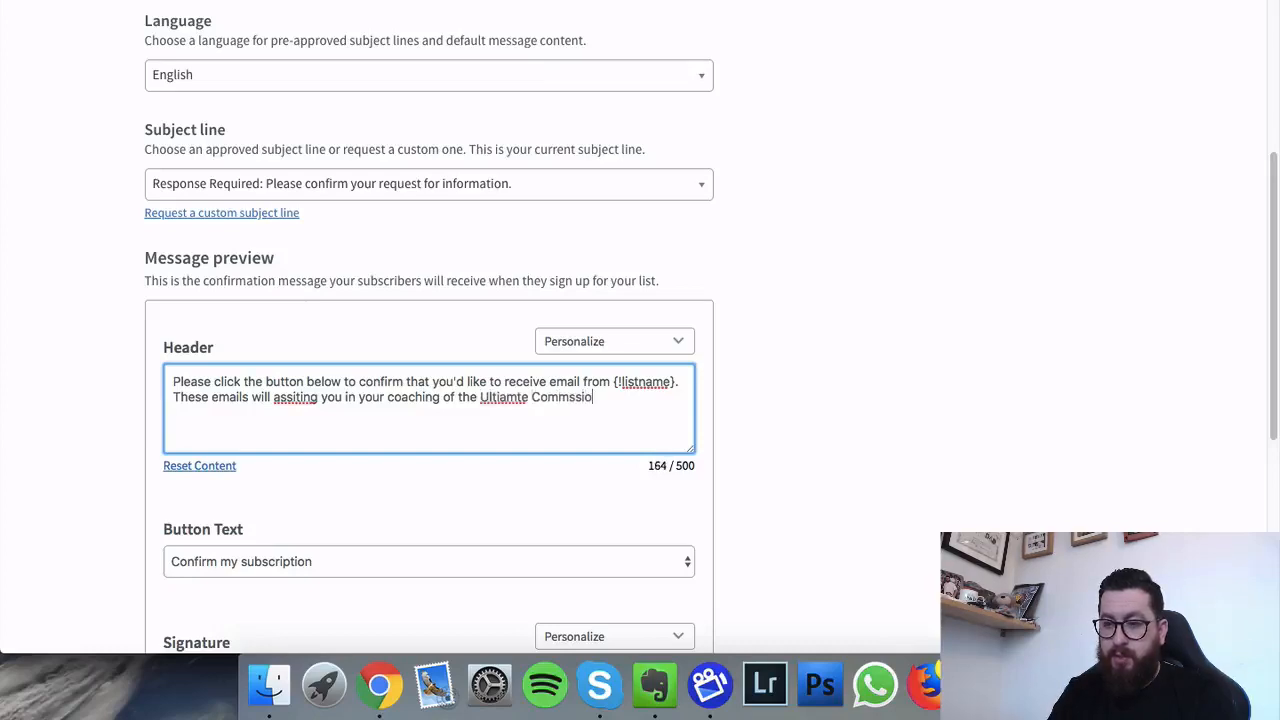
text(n CLub)
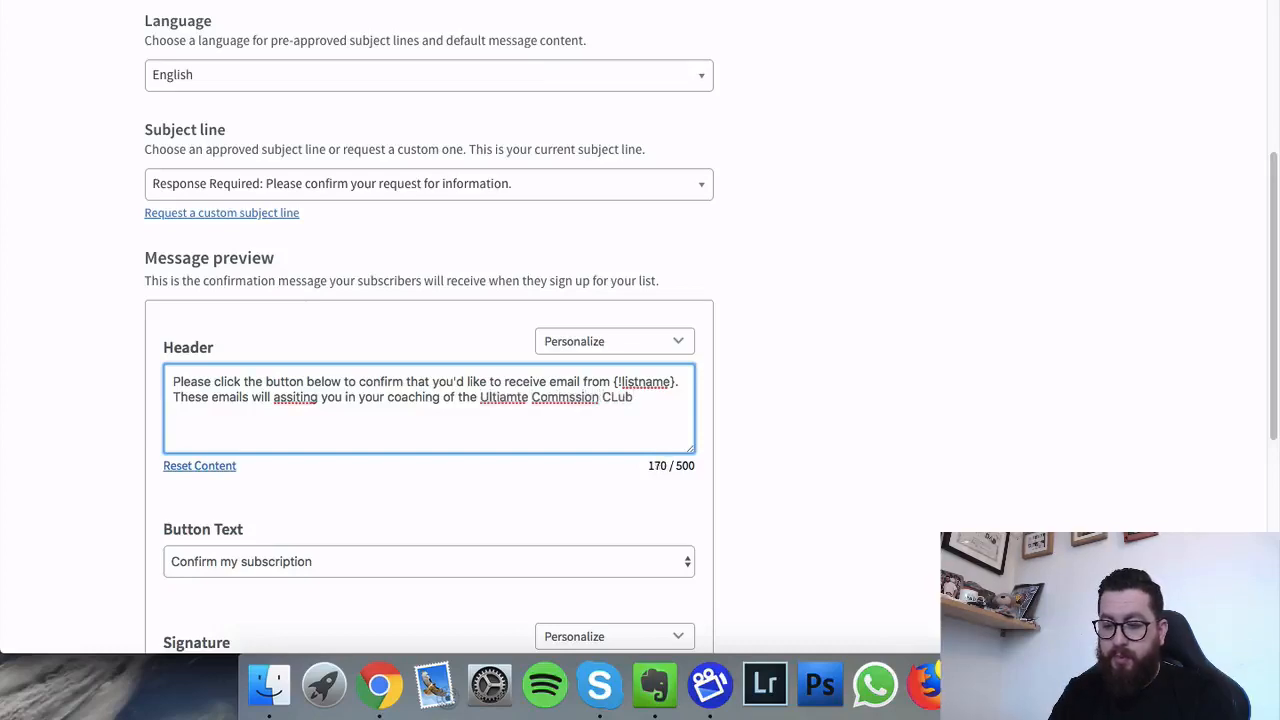
key(BackSpace)
key(BackSpace)
key(BackSpace)
text(Cl)
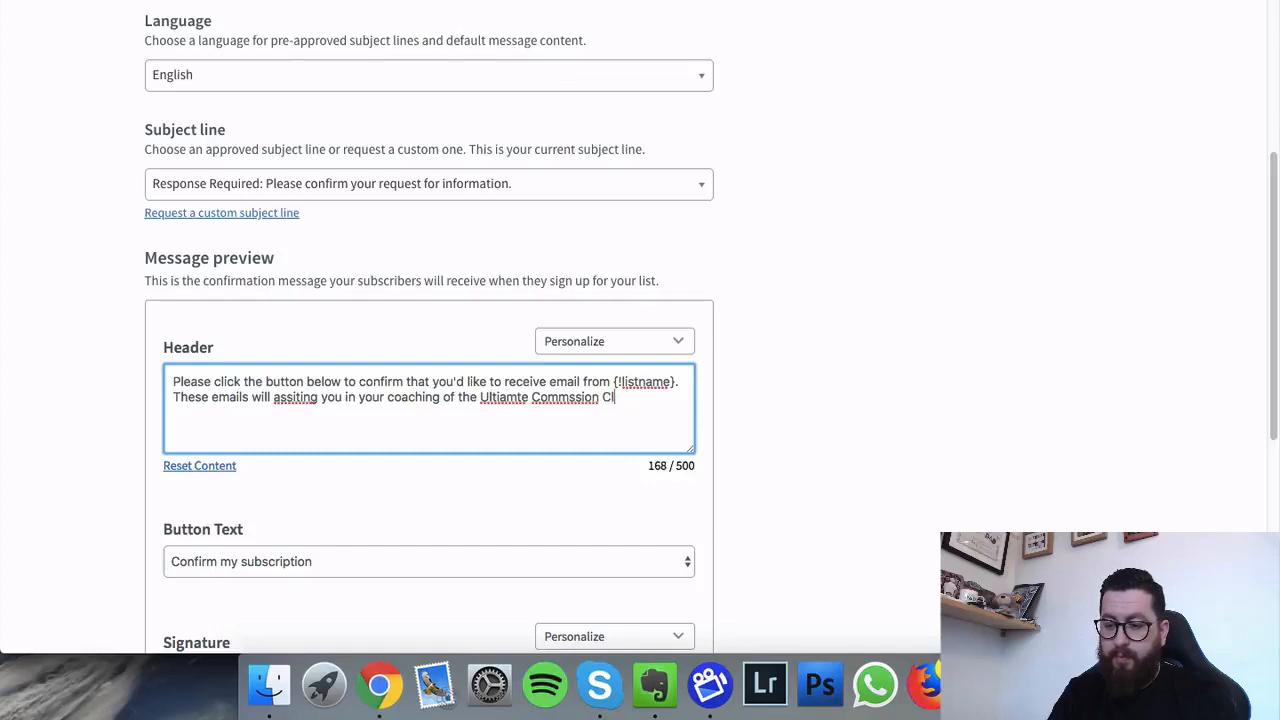
text(ub and w)
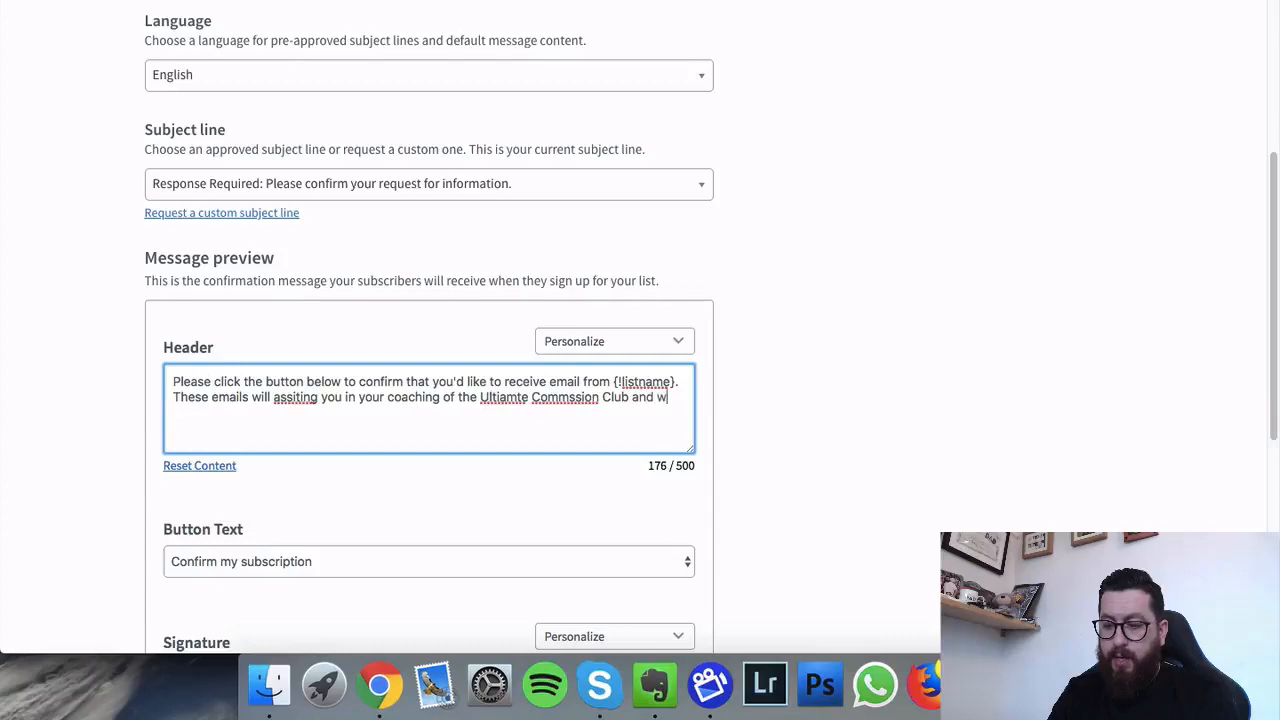
text(itho)
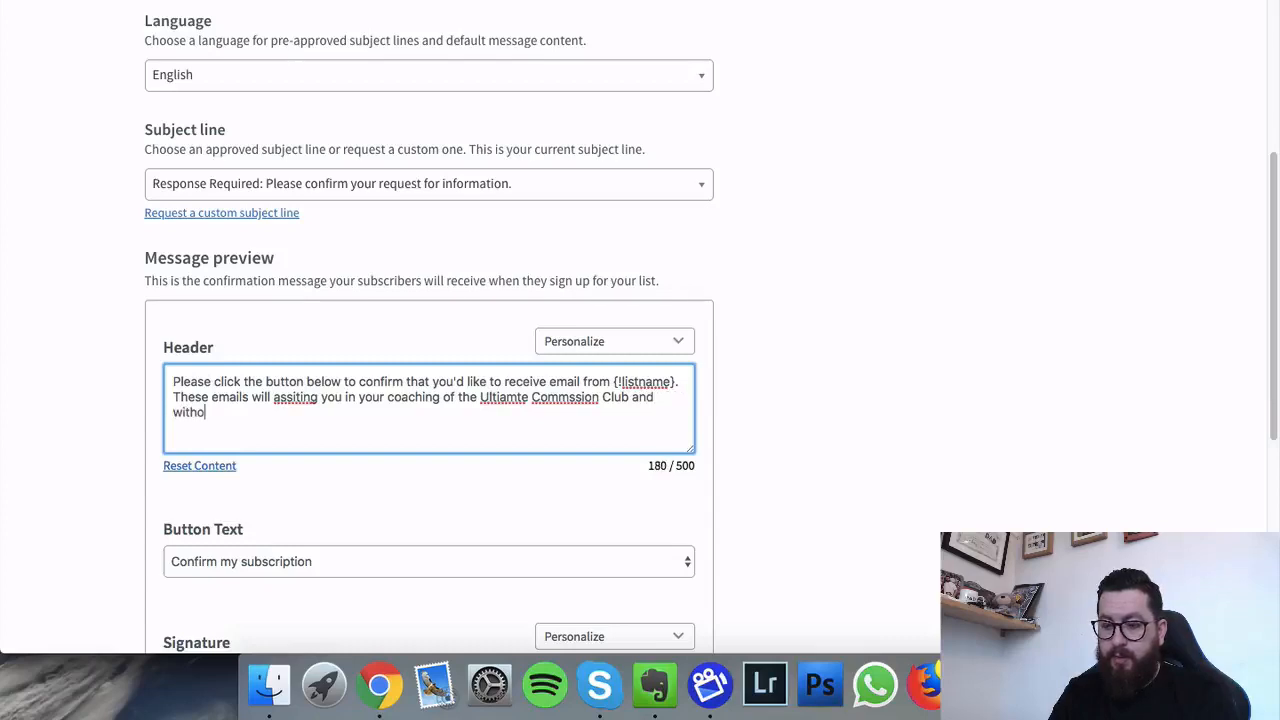
text(ut agreement )
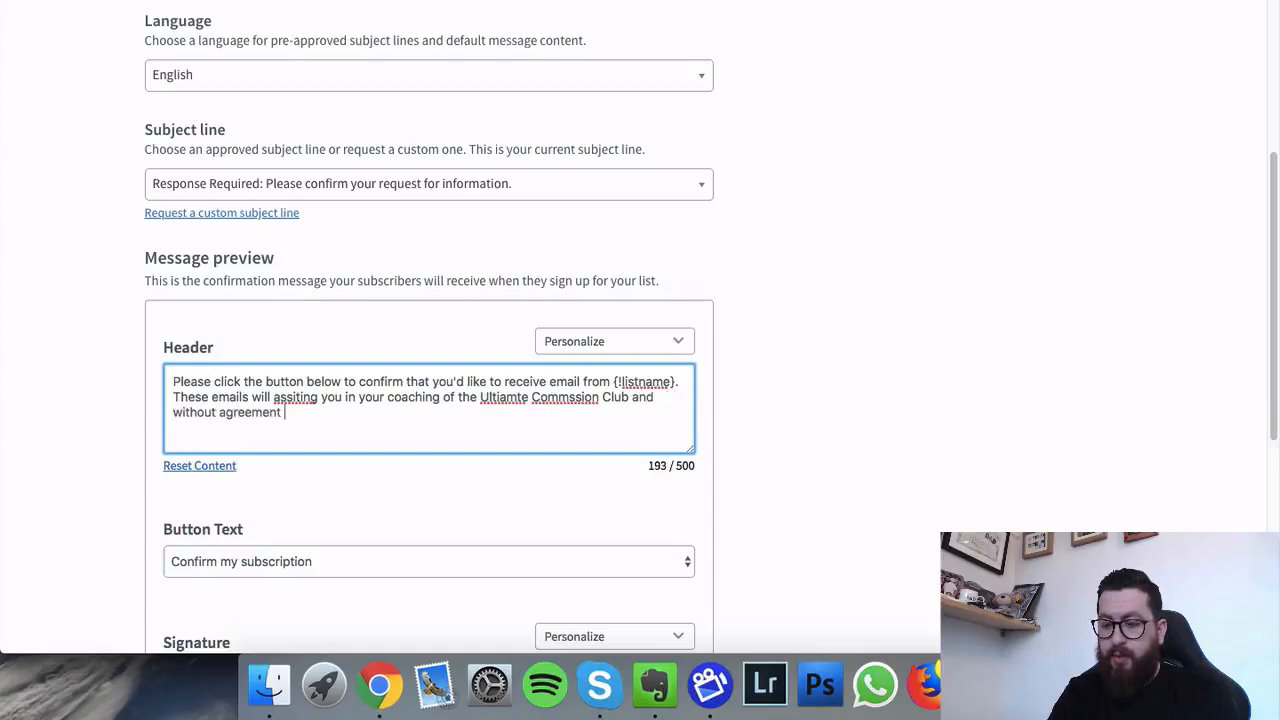
text(we are unable to )
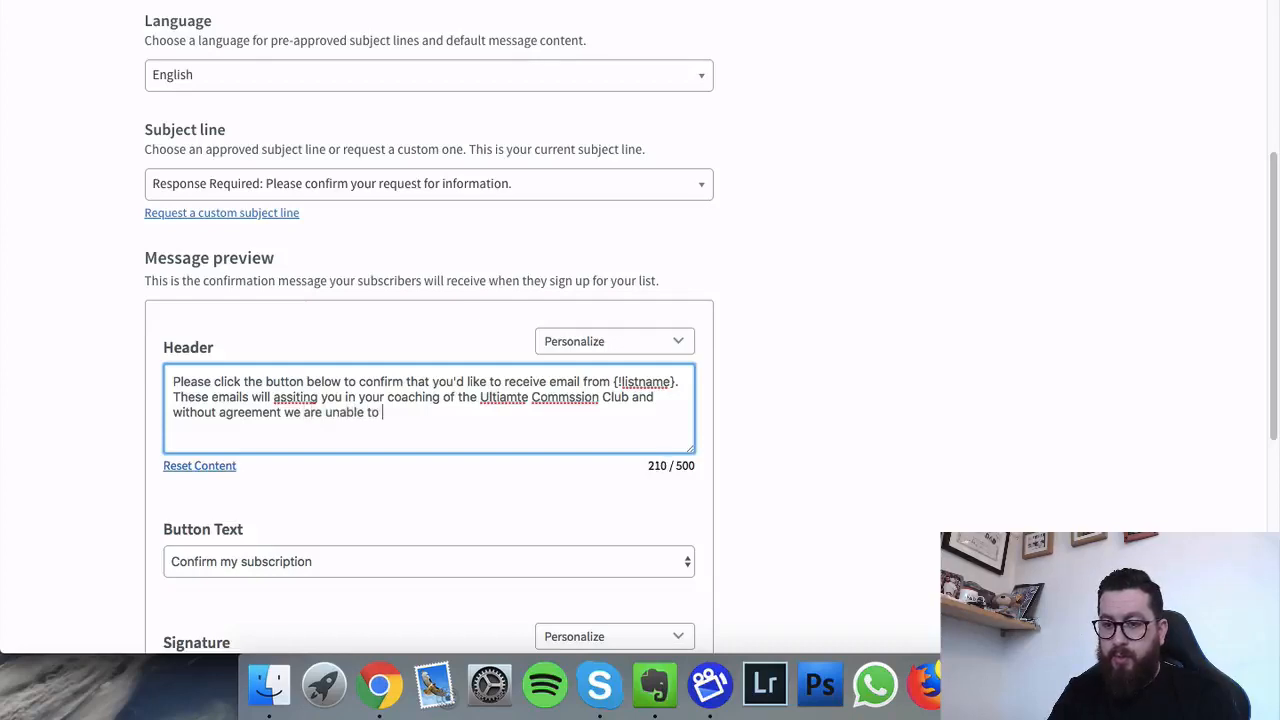
text(send you the)
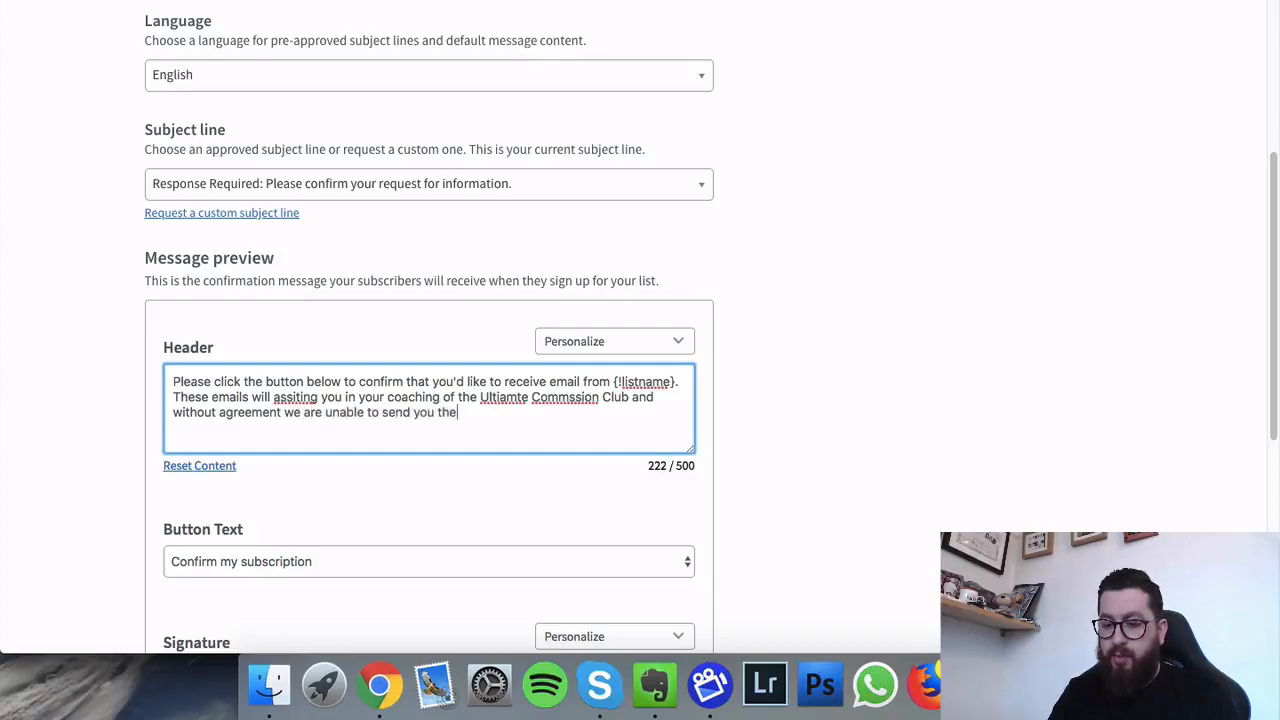
text( trainng you )
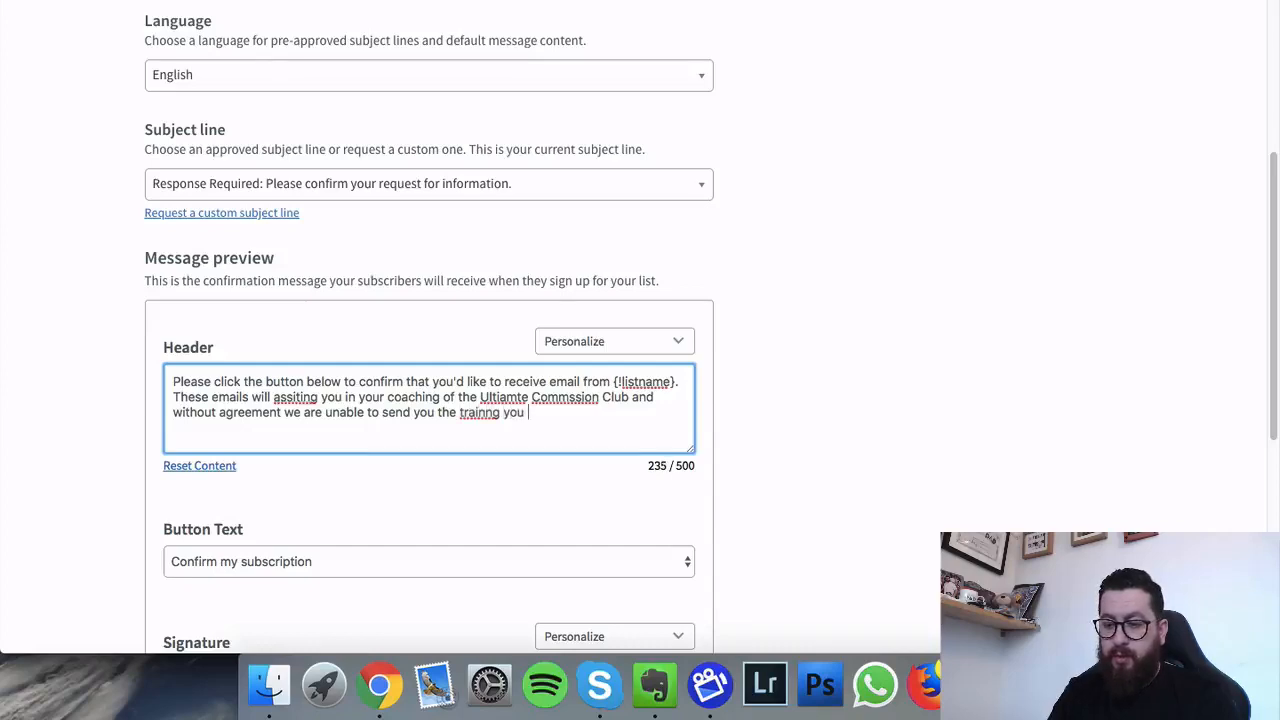
text(reqested.)
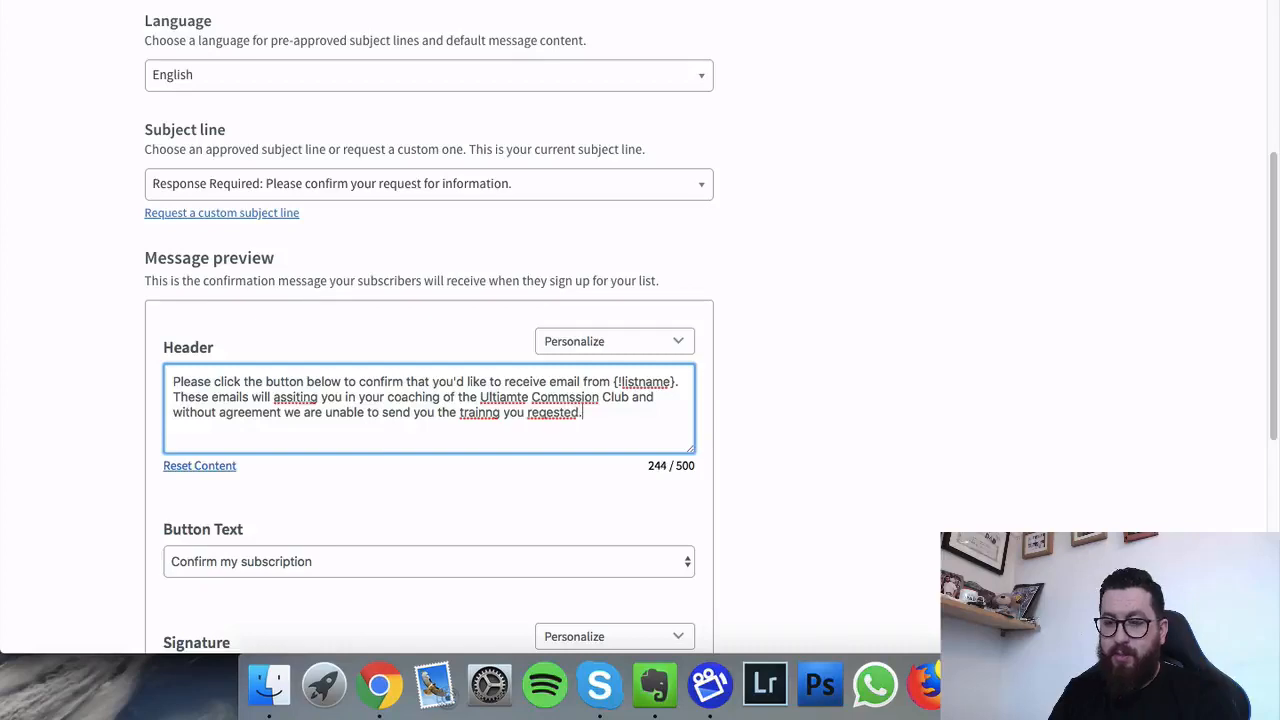
Step: Correct the misspellings Ultiamte, Commssion, trainng, reqested and assiting in the header text
right_click(500, 397)
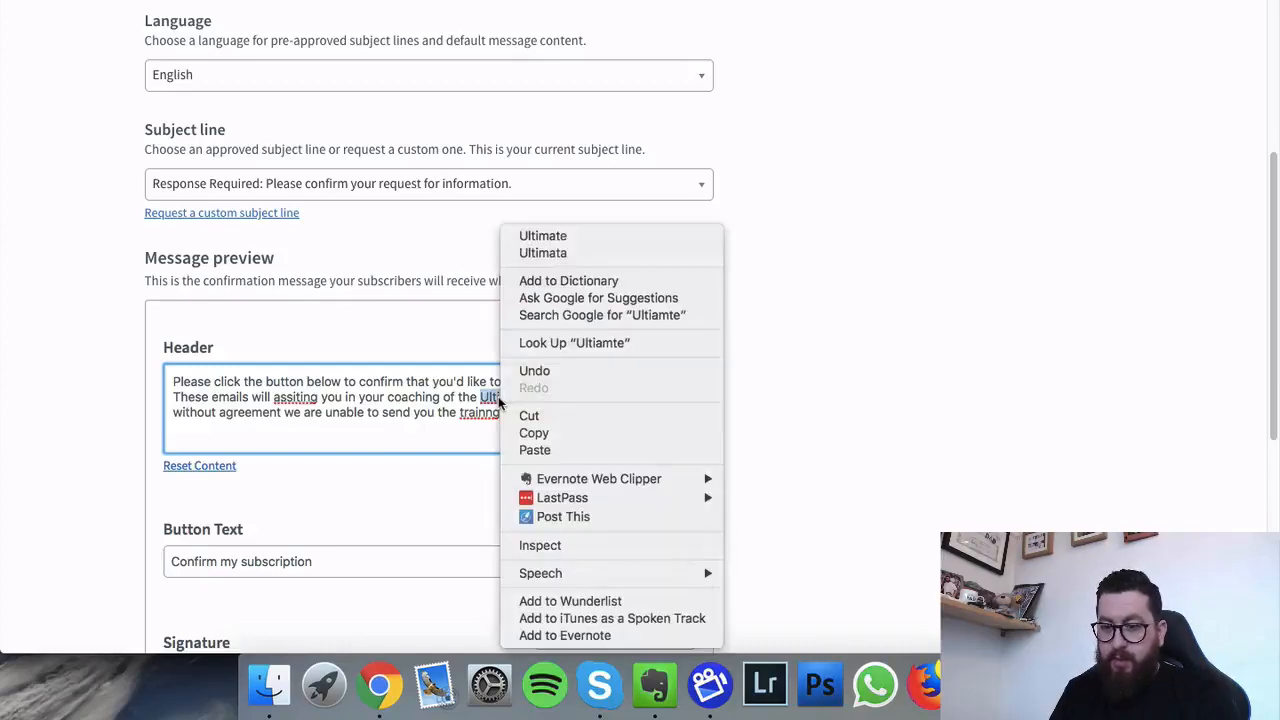
click(543, 236)
right_click(557, 398)
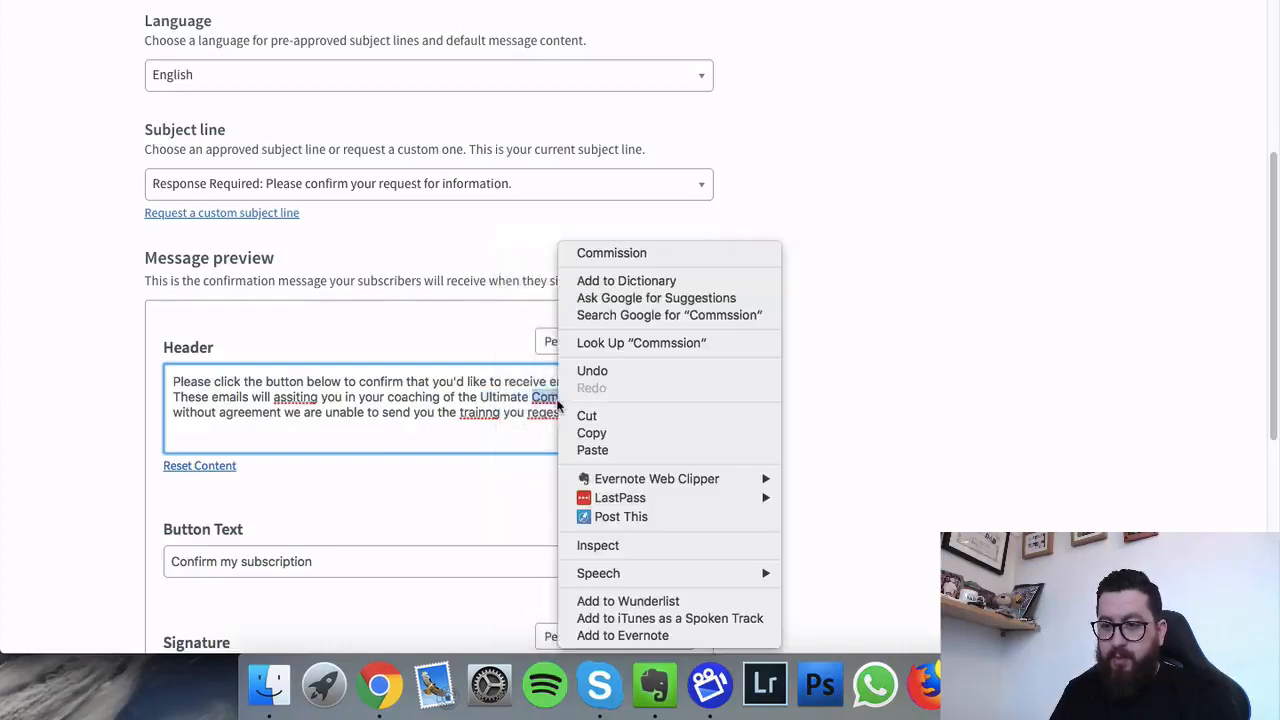
click(605, 254)
right_click(489, 412)
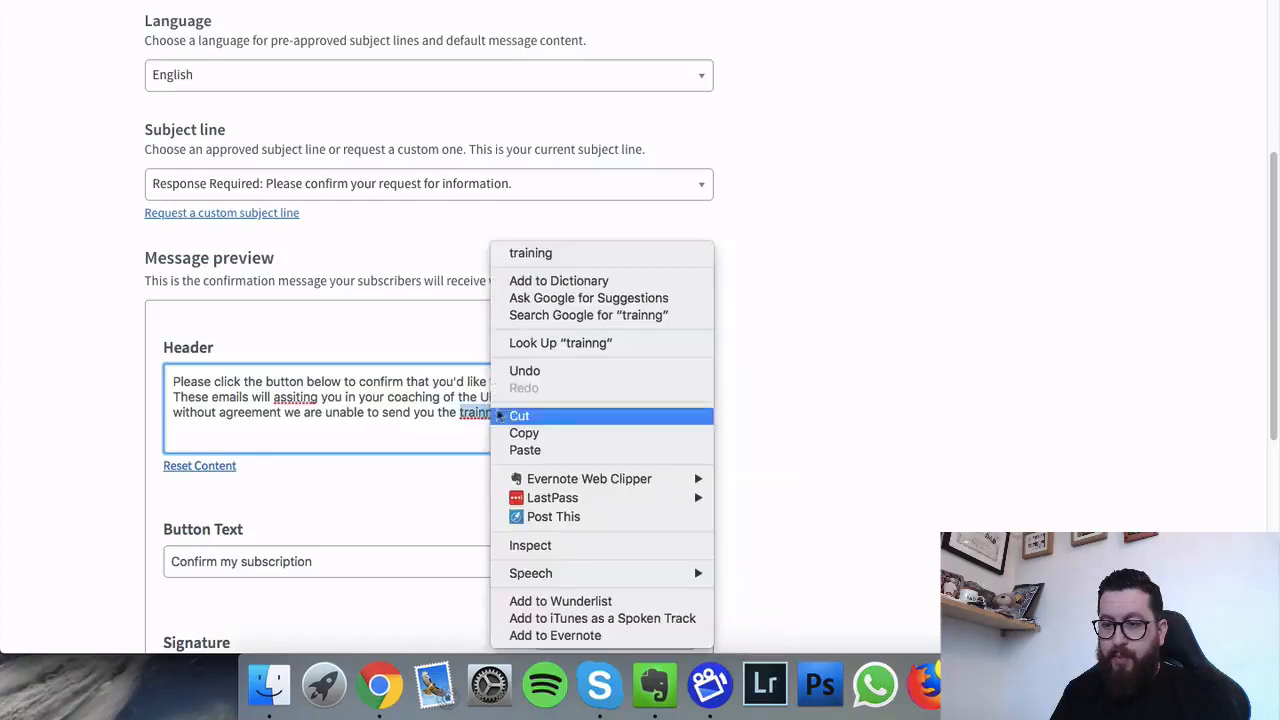
click(592, 256)
right_click(555, 413)
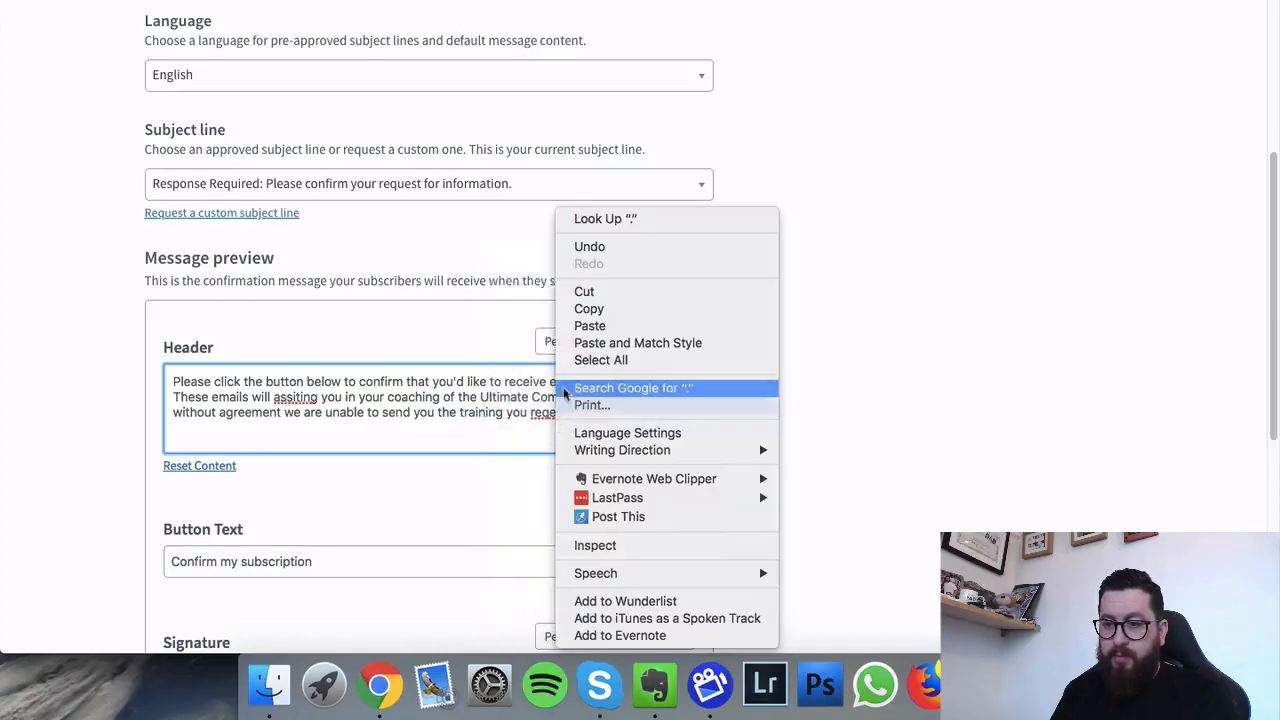
right_click(545, 413)
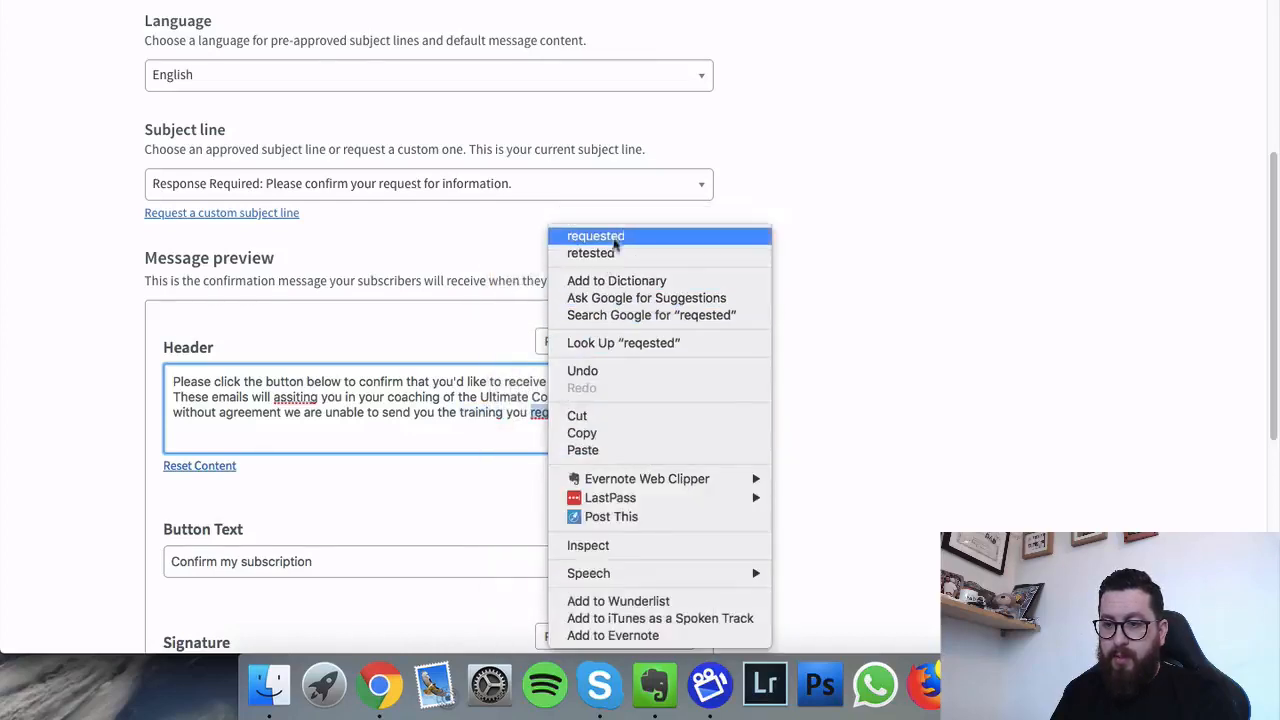
click(600, 236)
right_click(290, 398)
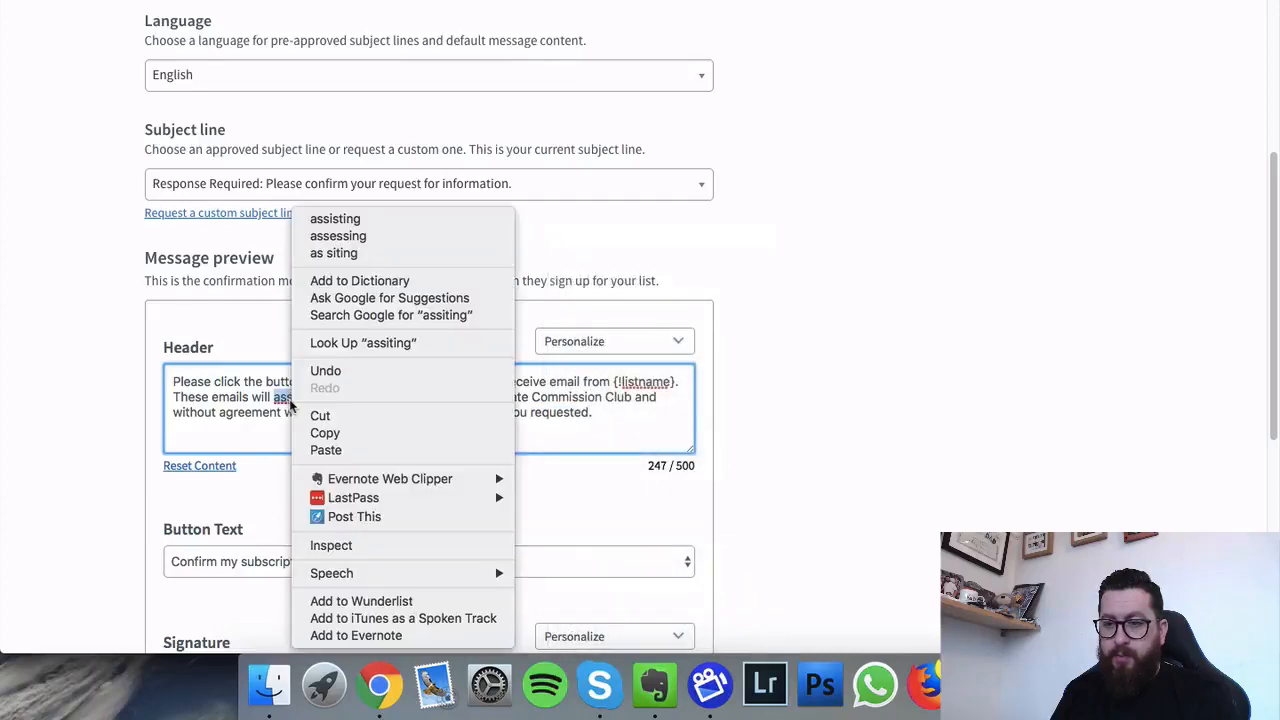
click(420, 219)
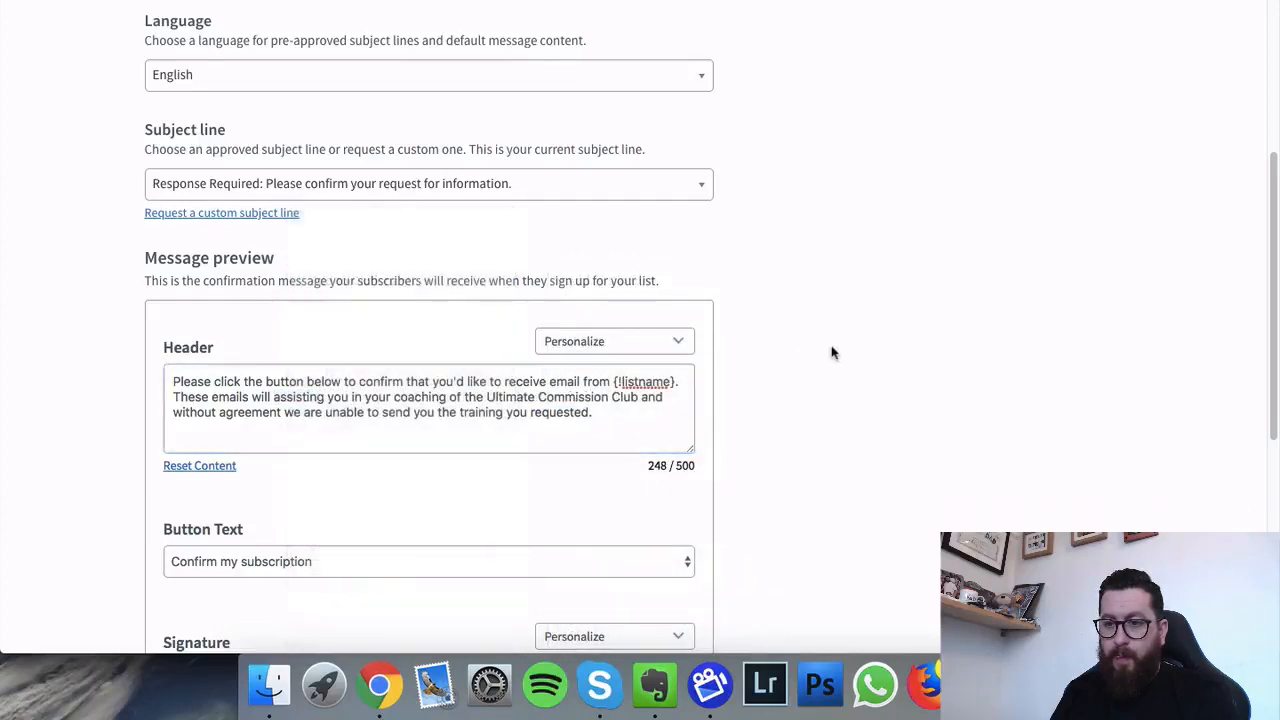
Step: Set the button text to 'Confirm my request' and apply the message edits
scroll(740, 400, down, 1)
scroll(726, 408, down, 3)
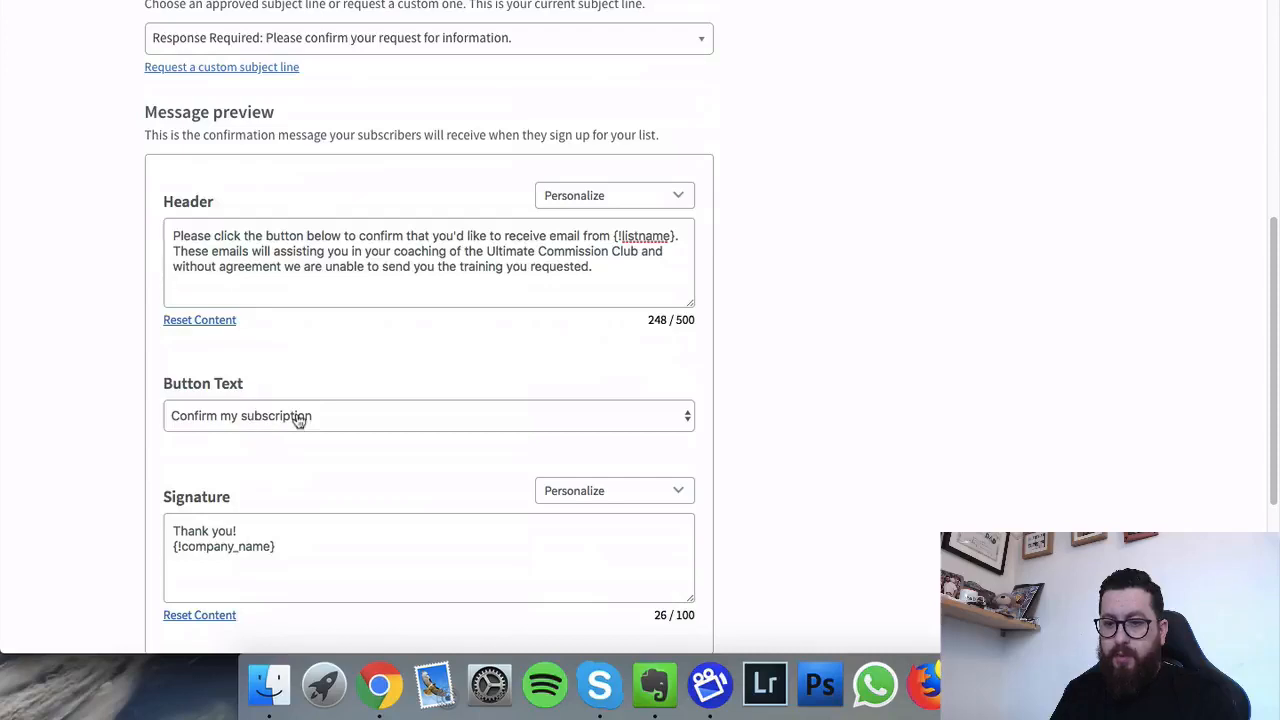
click(297, 416)
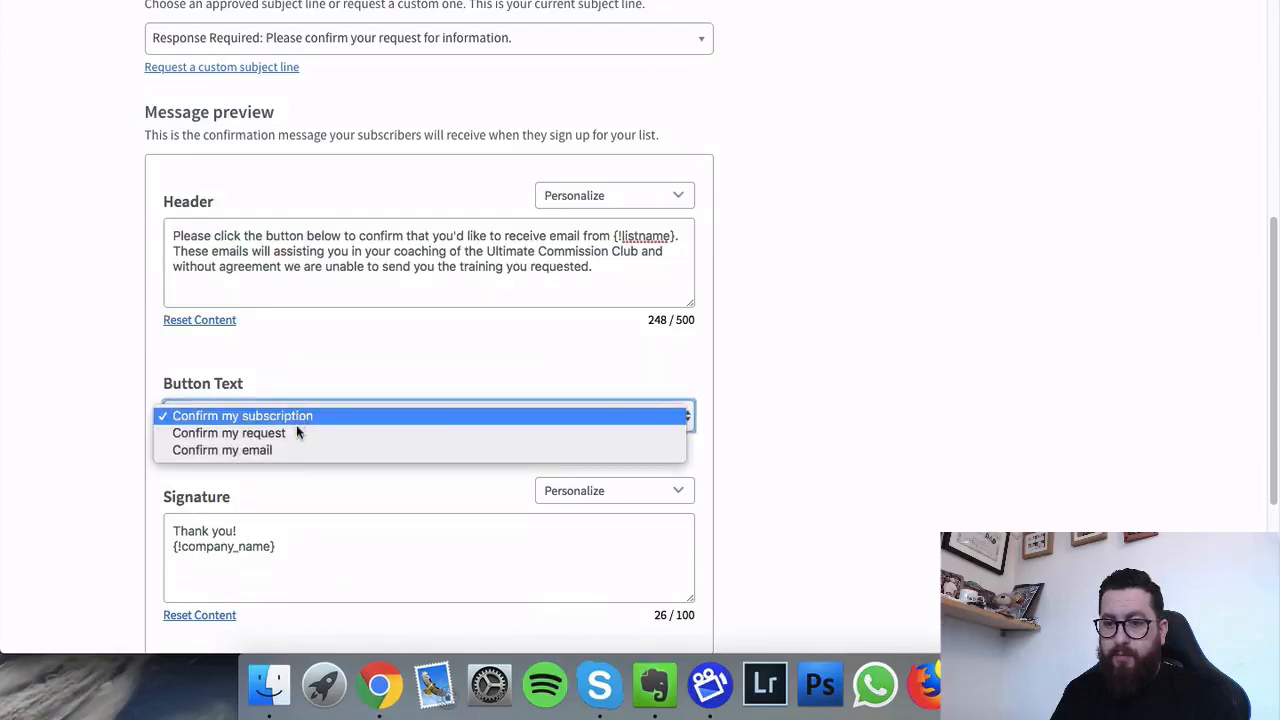
click(296, 431)
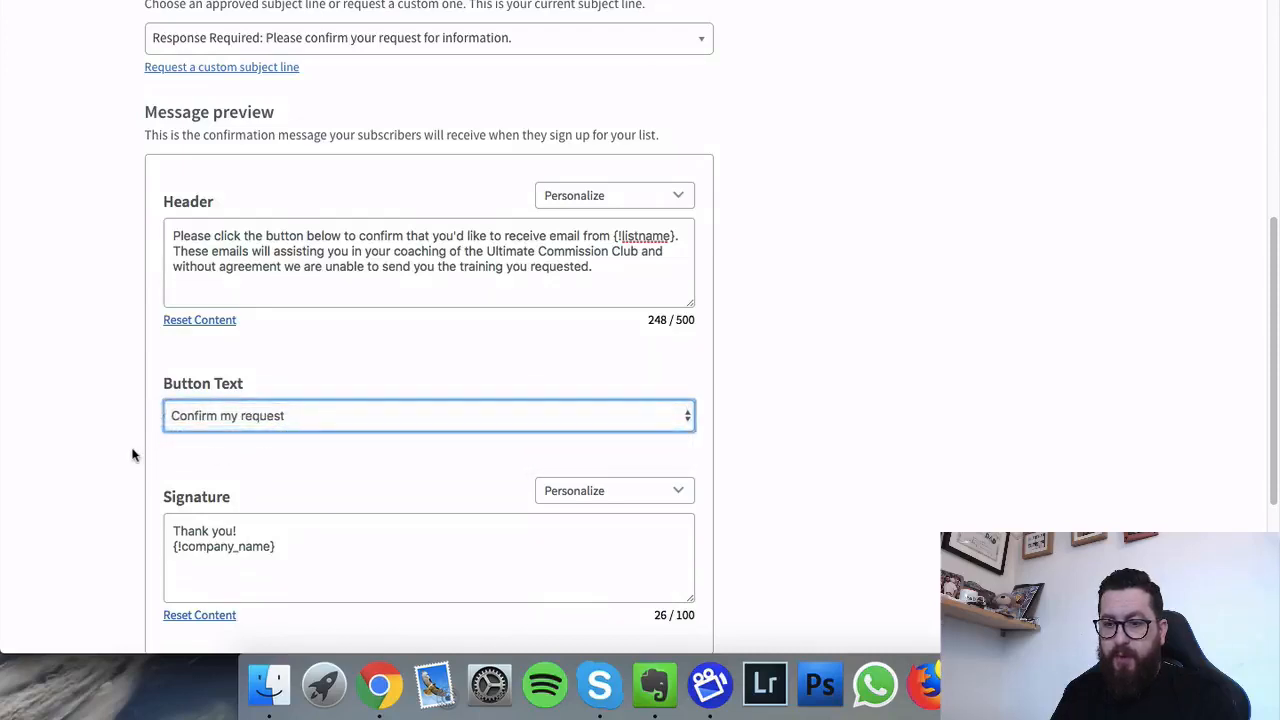
scroll(131, 455, down, 3)
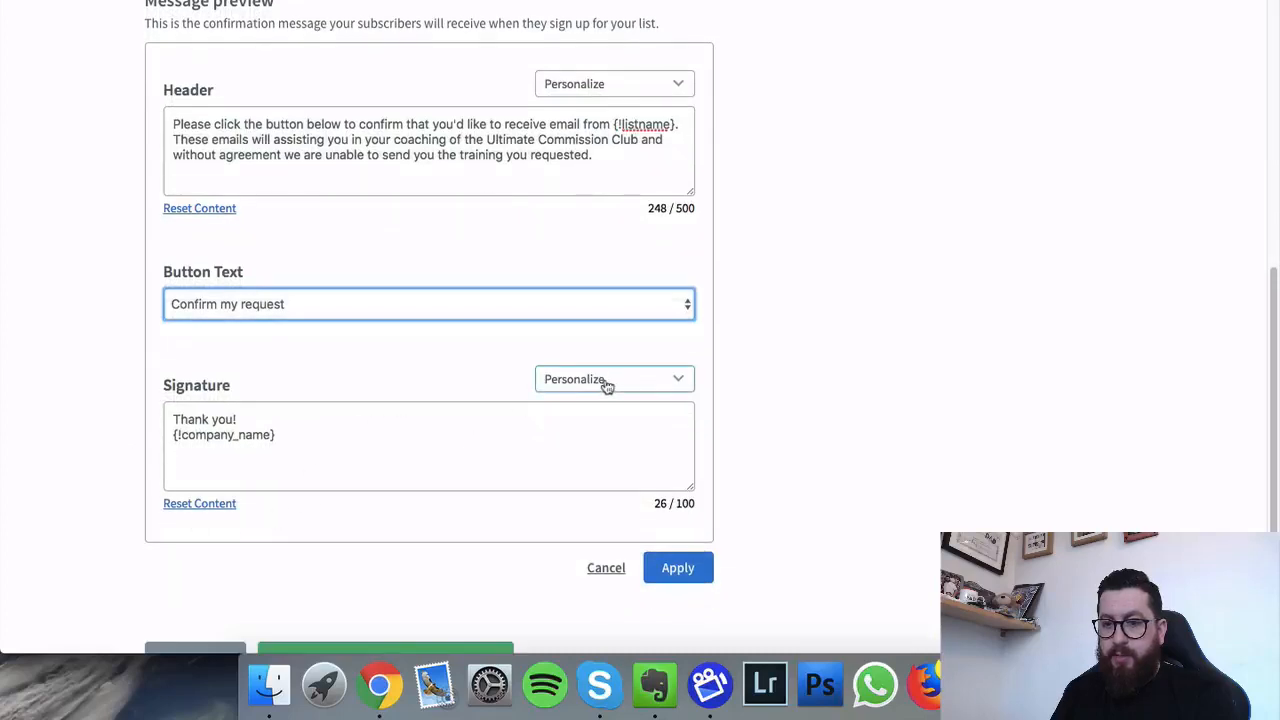
click(677, 567)
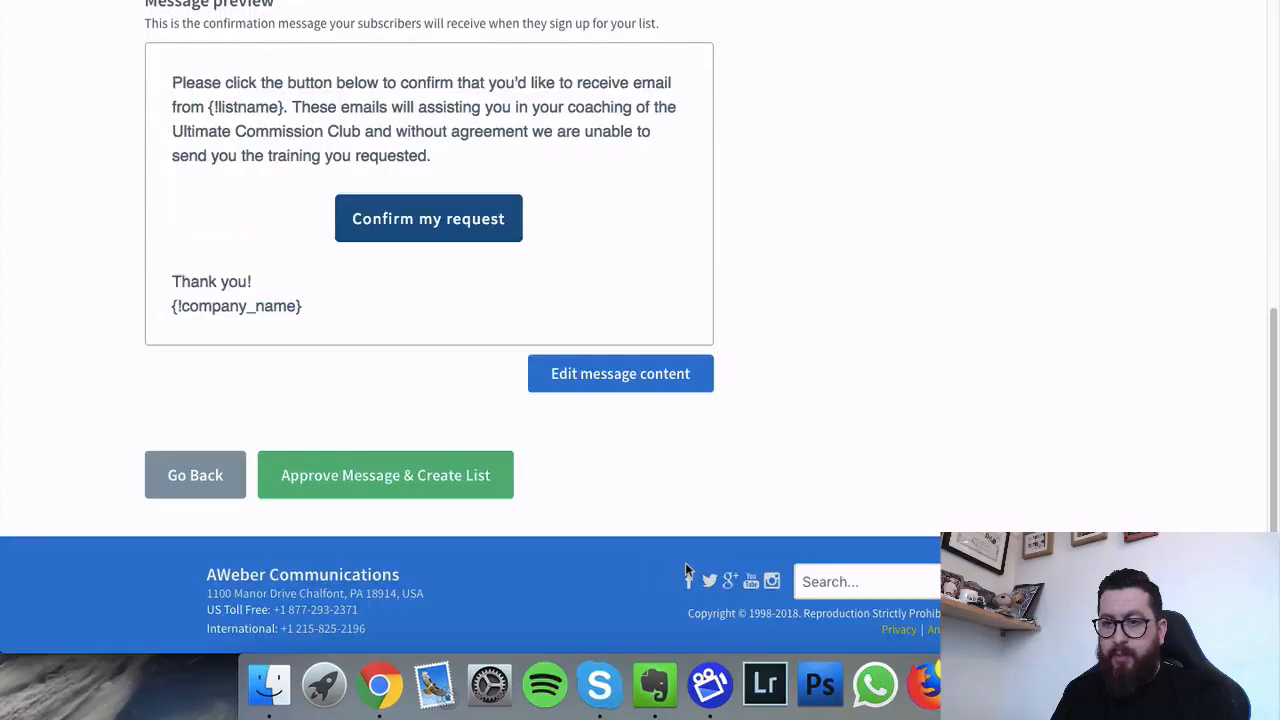
Step: Approve the confirmation message and create the Ultimate Commission Club list
scroll(440, 400, up, 8)
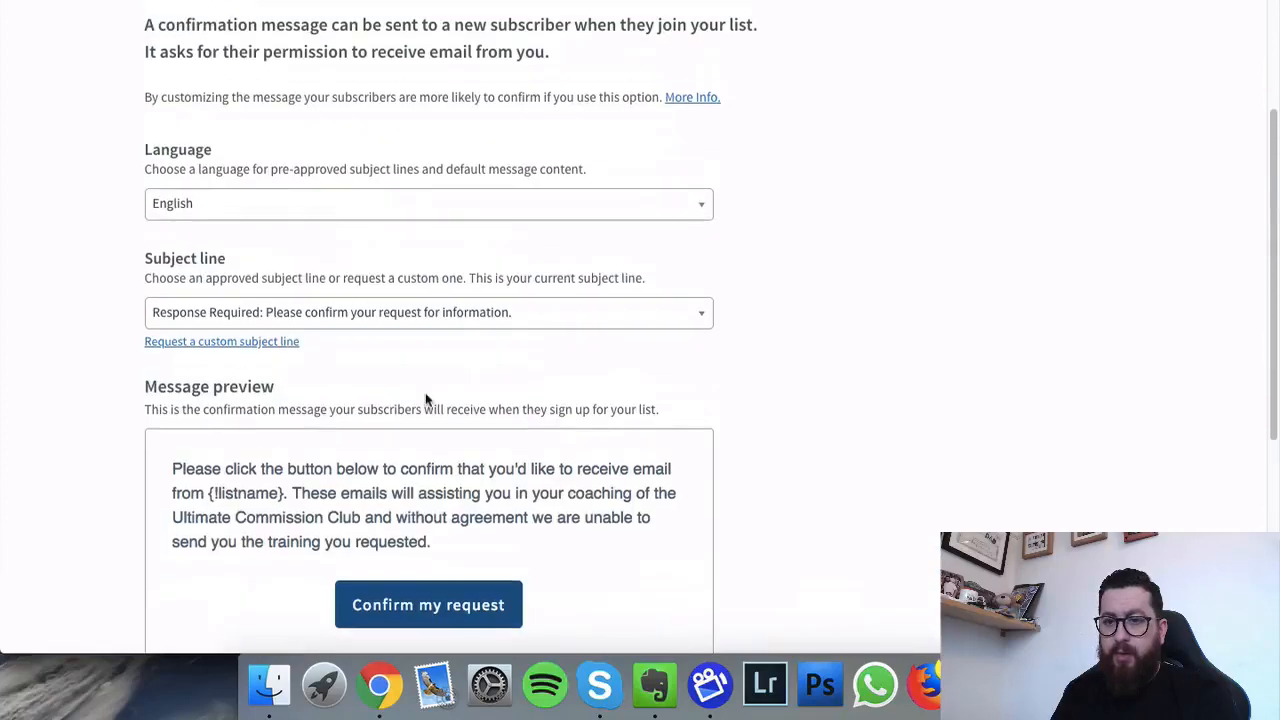
scroll(425, 400, down, 8)
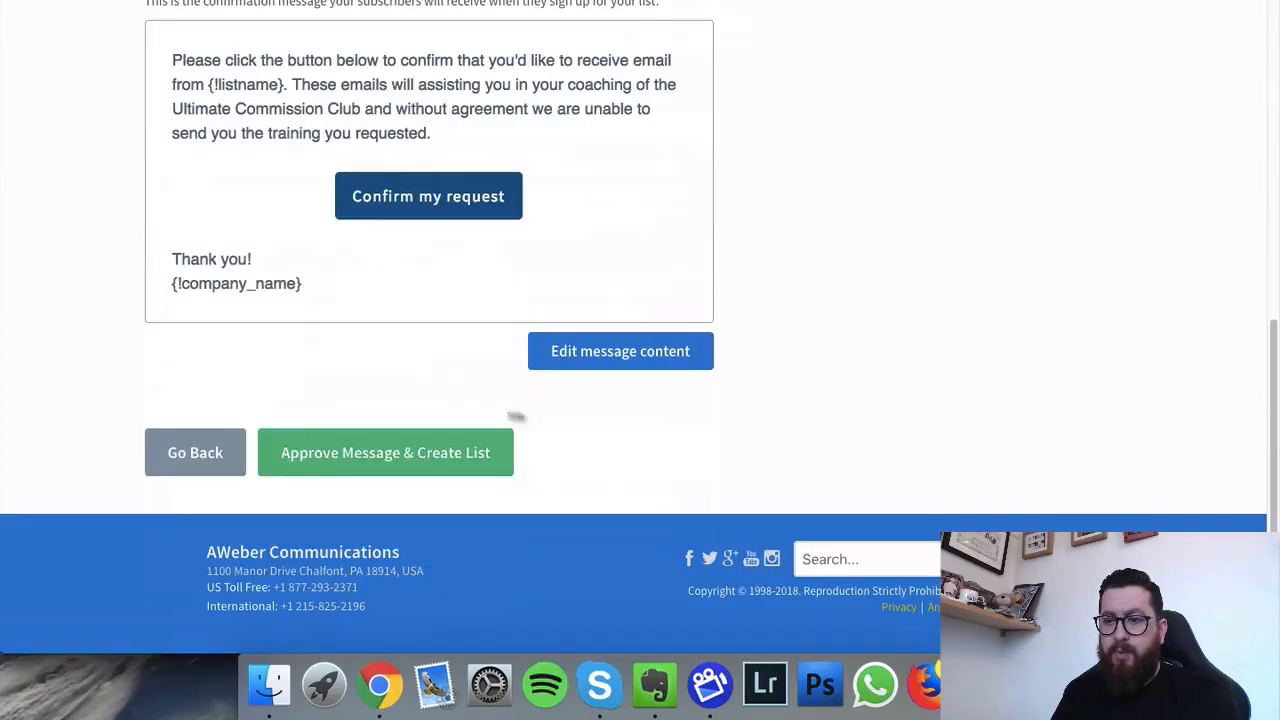
click(387, 470)
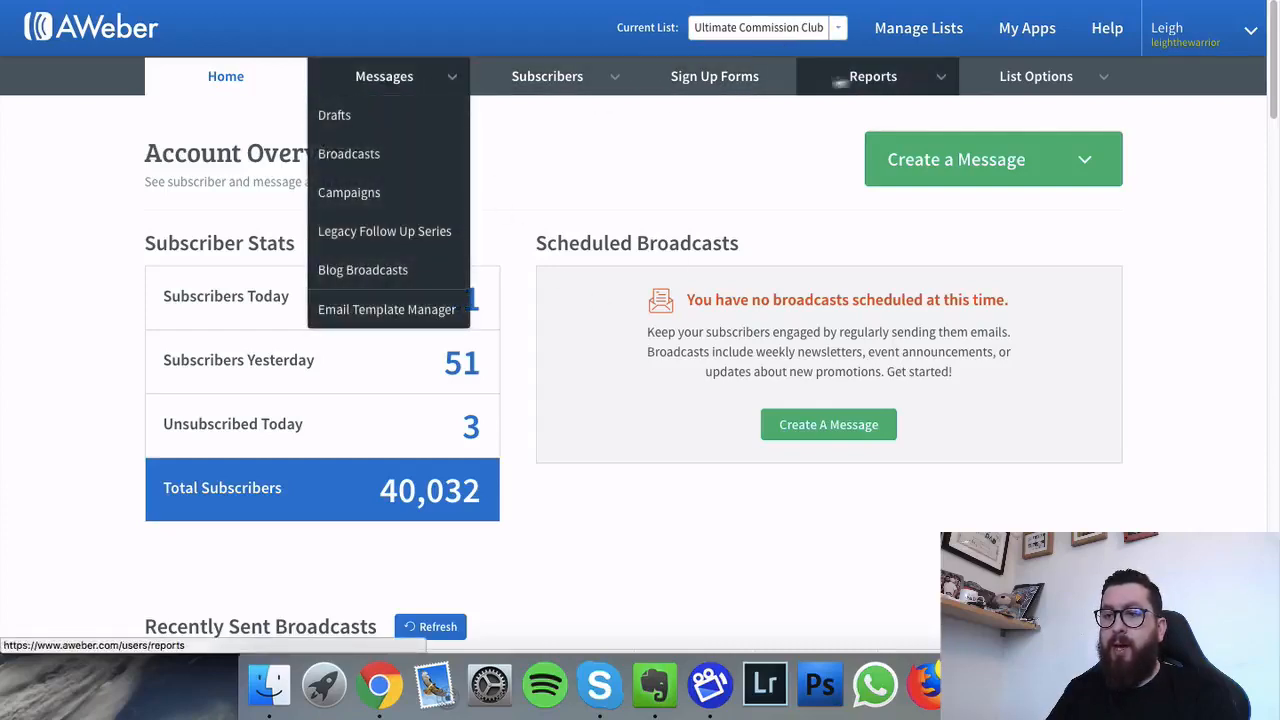
Step: Open List Options' Confirmation Message tab and scroll to the opt-in and success page settings
click(1022, 78)
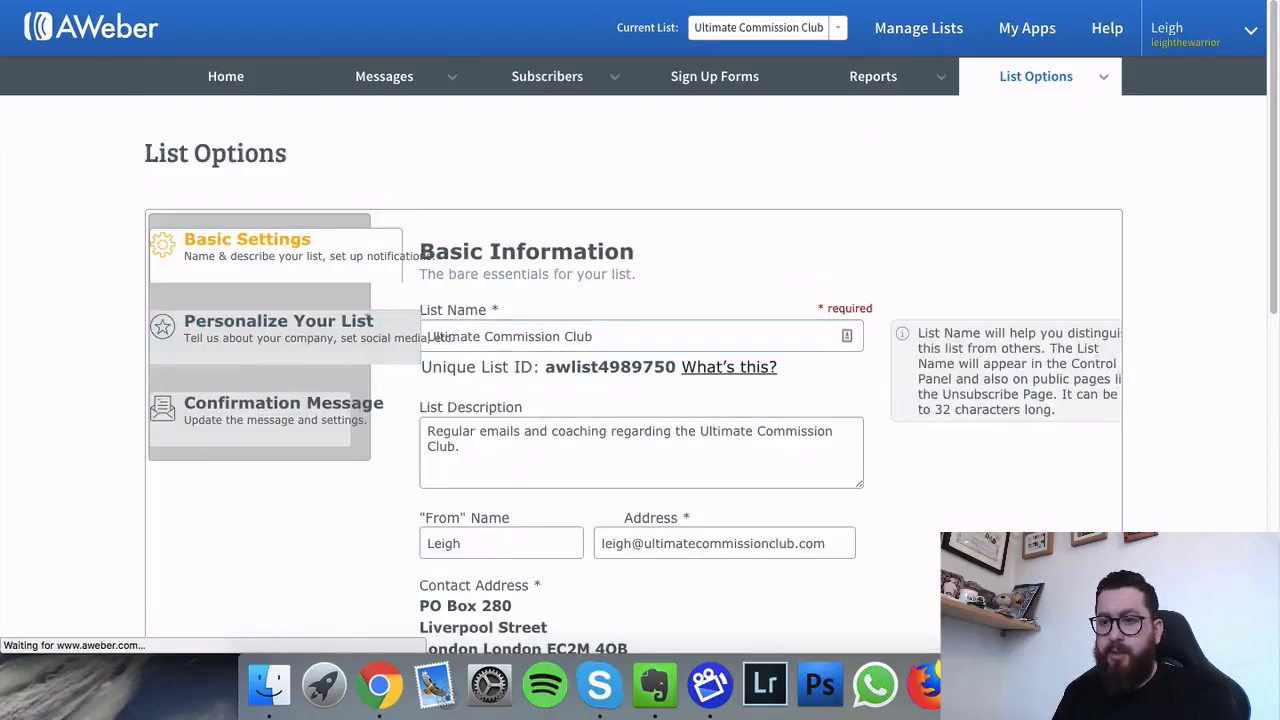
click(226, 428)
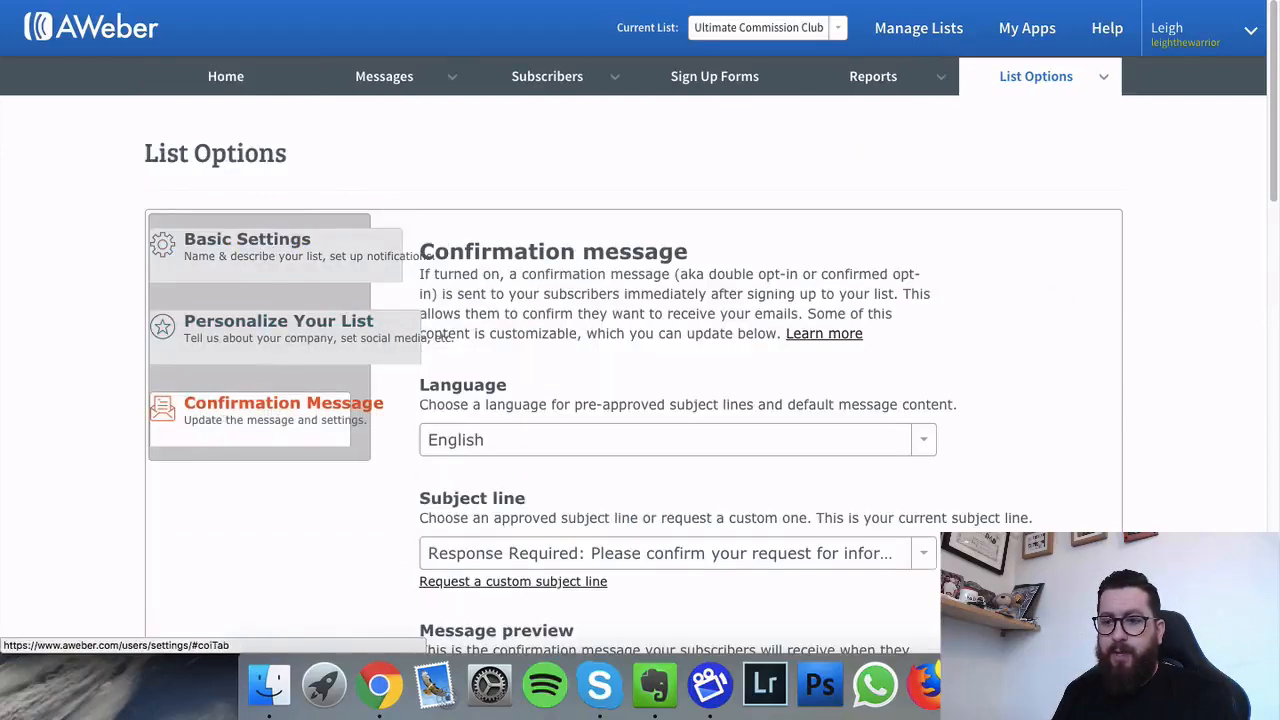
scroll(722, 357, down, 10)
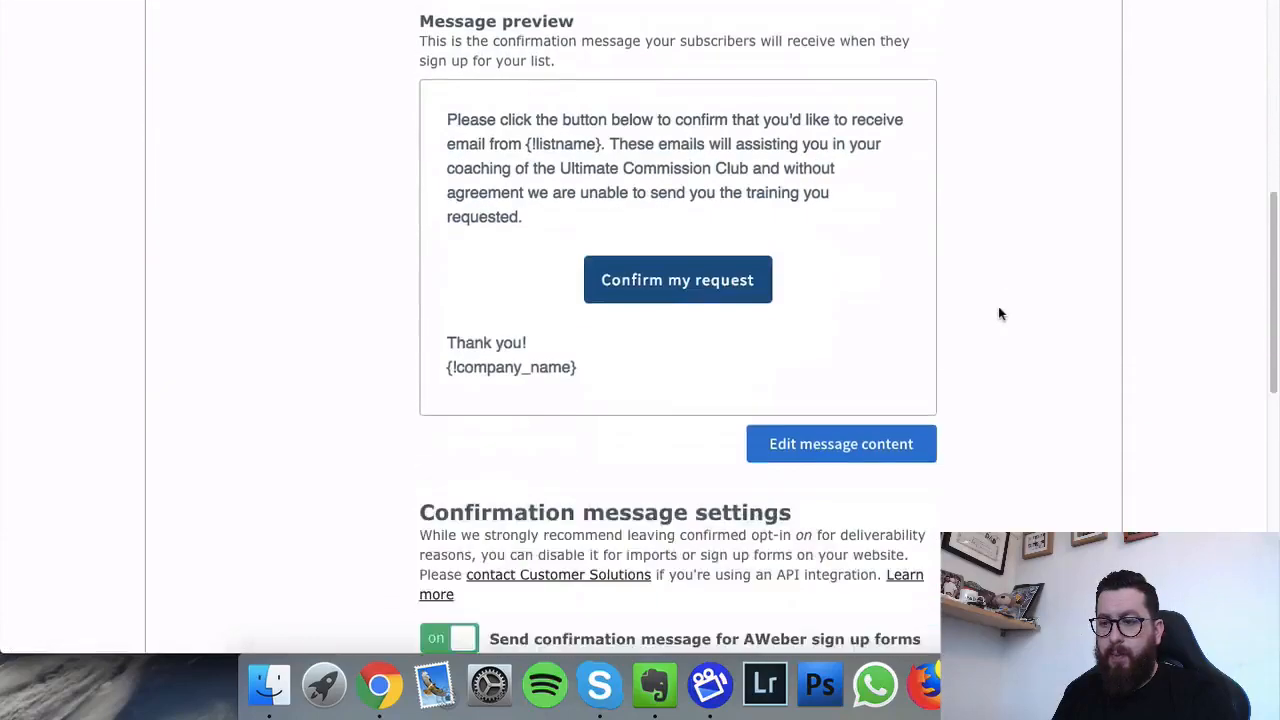
scroll(998, 313, down, 3)
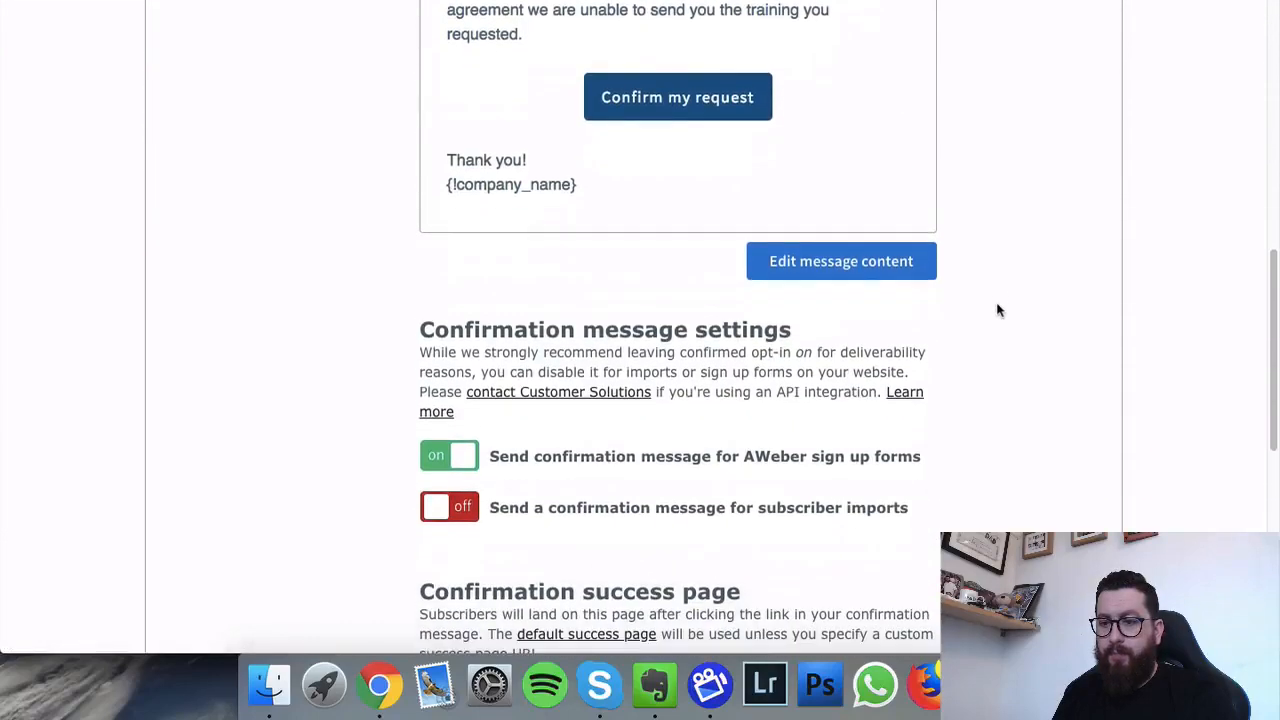
scroll(998, 311, down, 1)
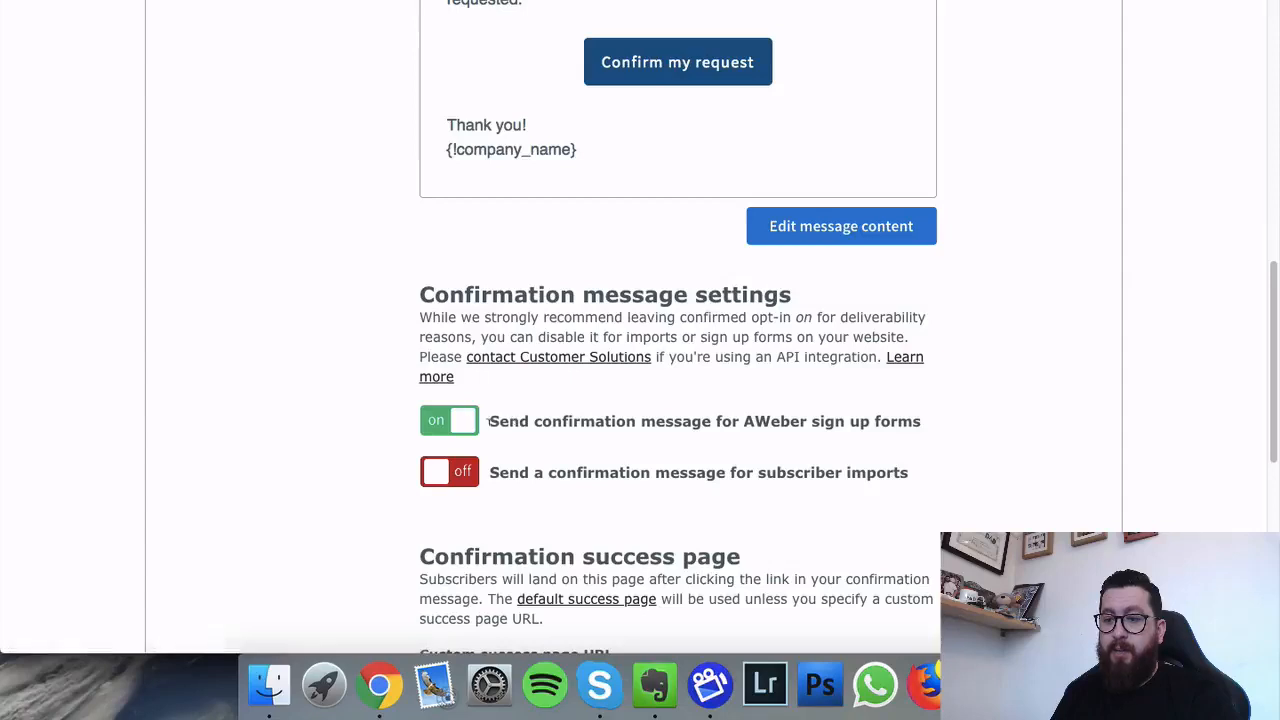
click(463, 421)
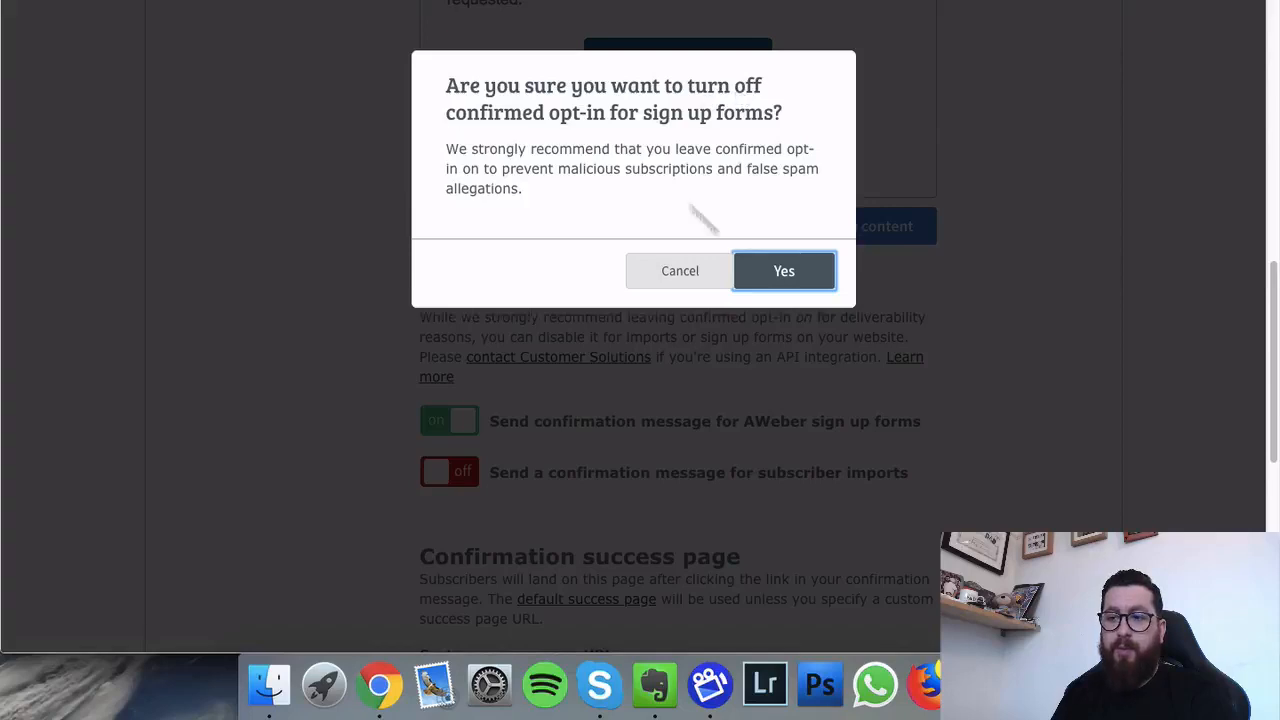
click(677, 271)
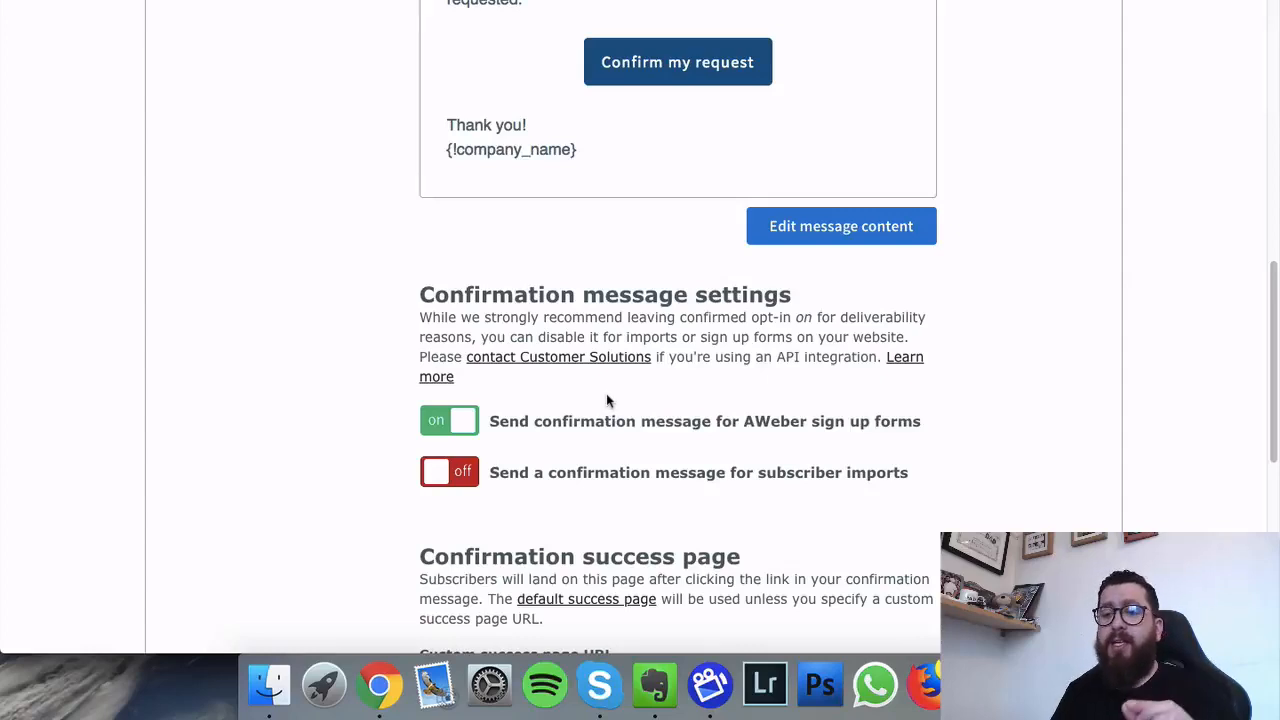
Step: Scroll to the AWeber list's Custom success page URL field and back
scroll(606, 400, down, 2)
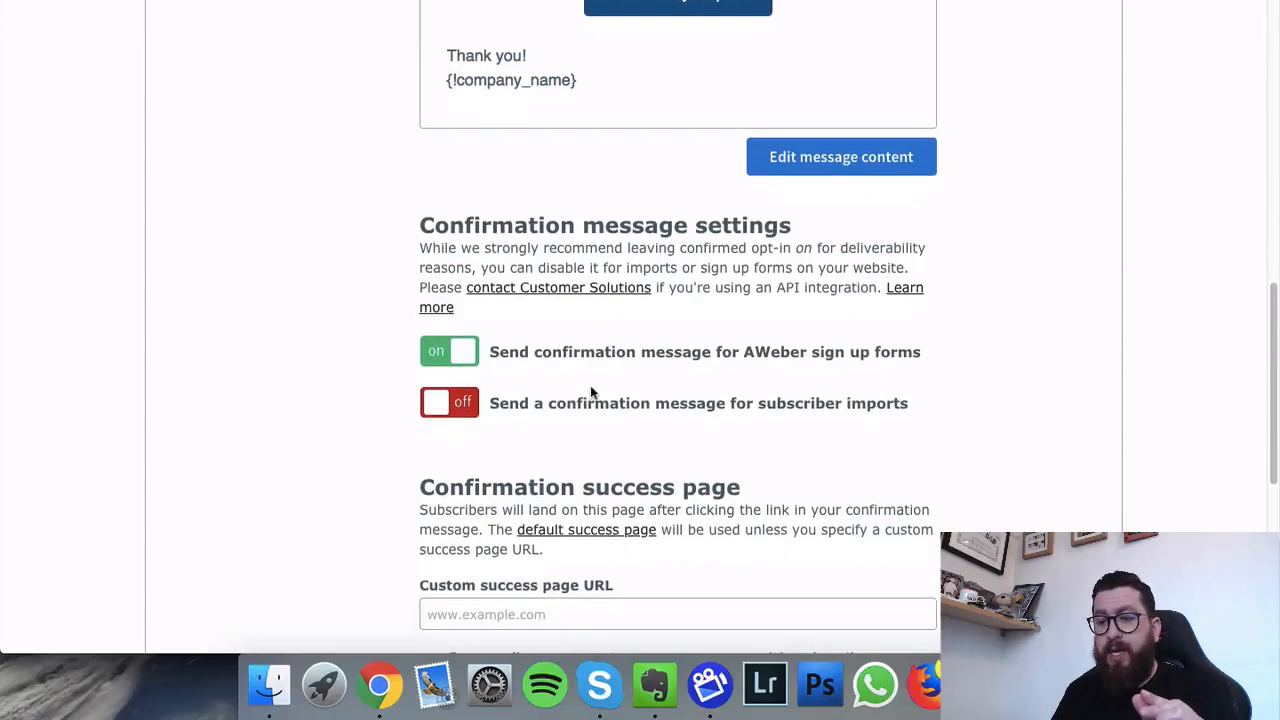
scroll(590, 390, up, 1)
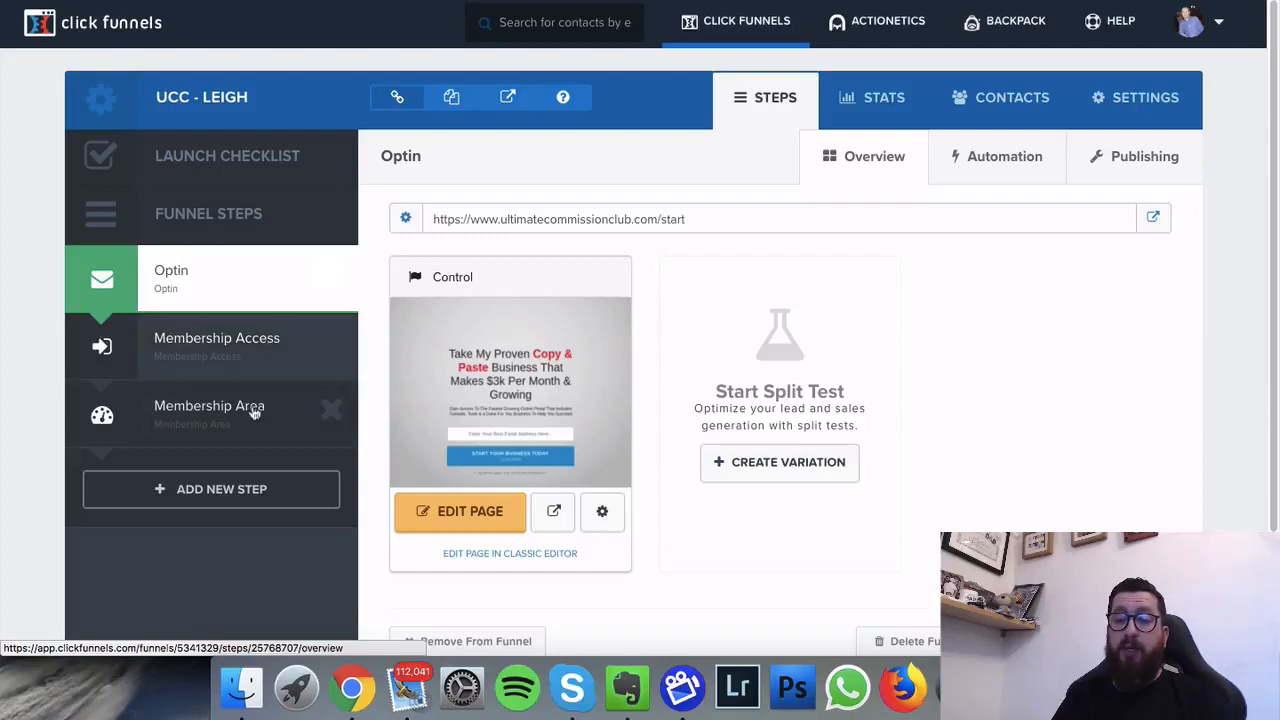
Step: Create a new funnel step named 'Bridge' in the UCC funnel
click(202, 497)
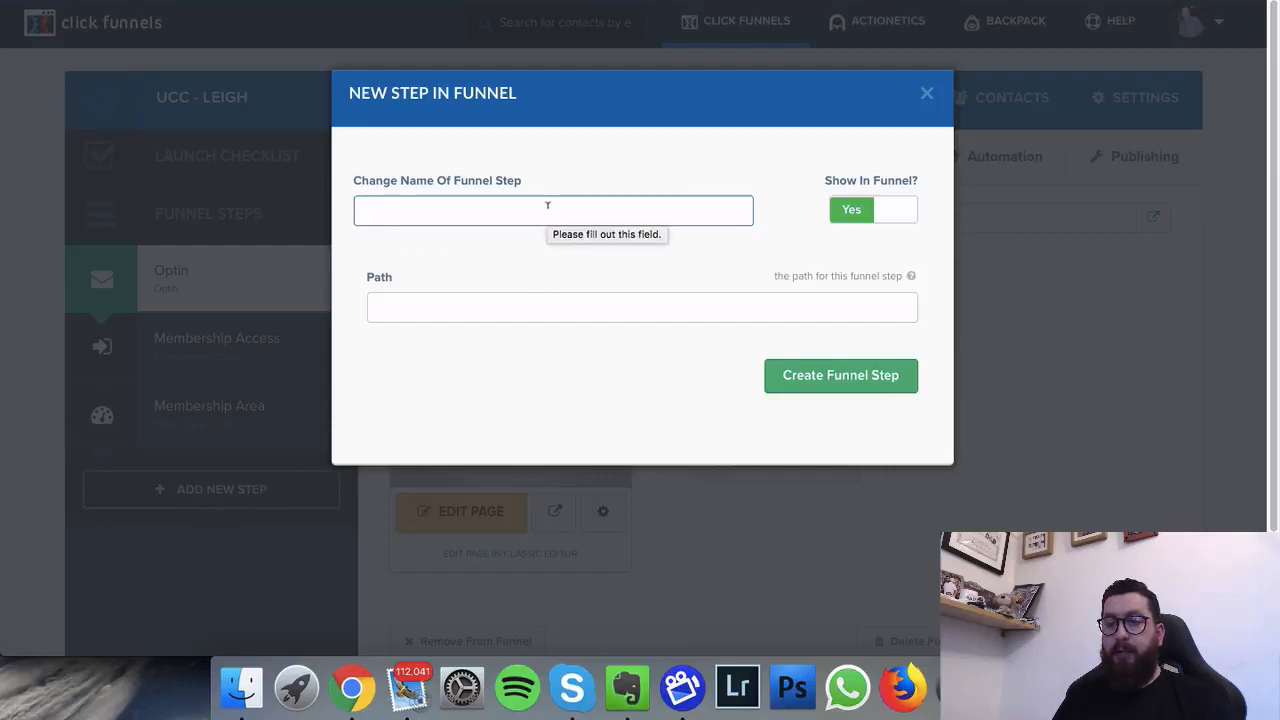
click(547, 205)
click(556, 160)
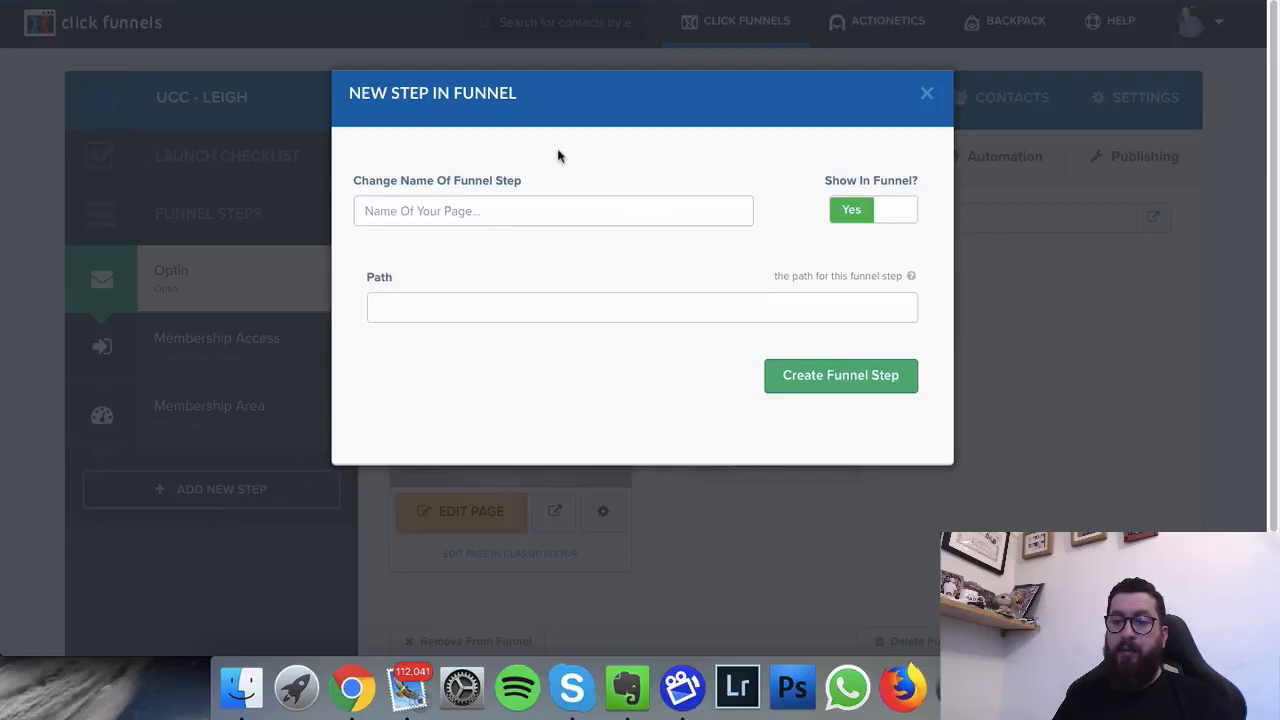
click(538, 200)
text(Br)
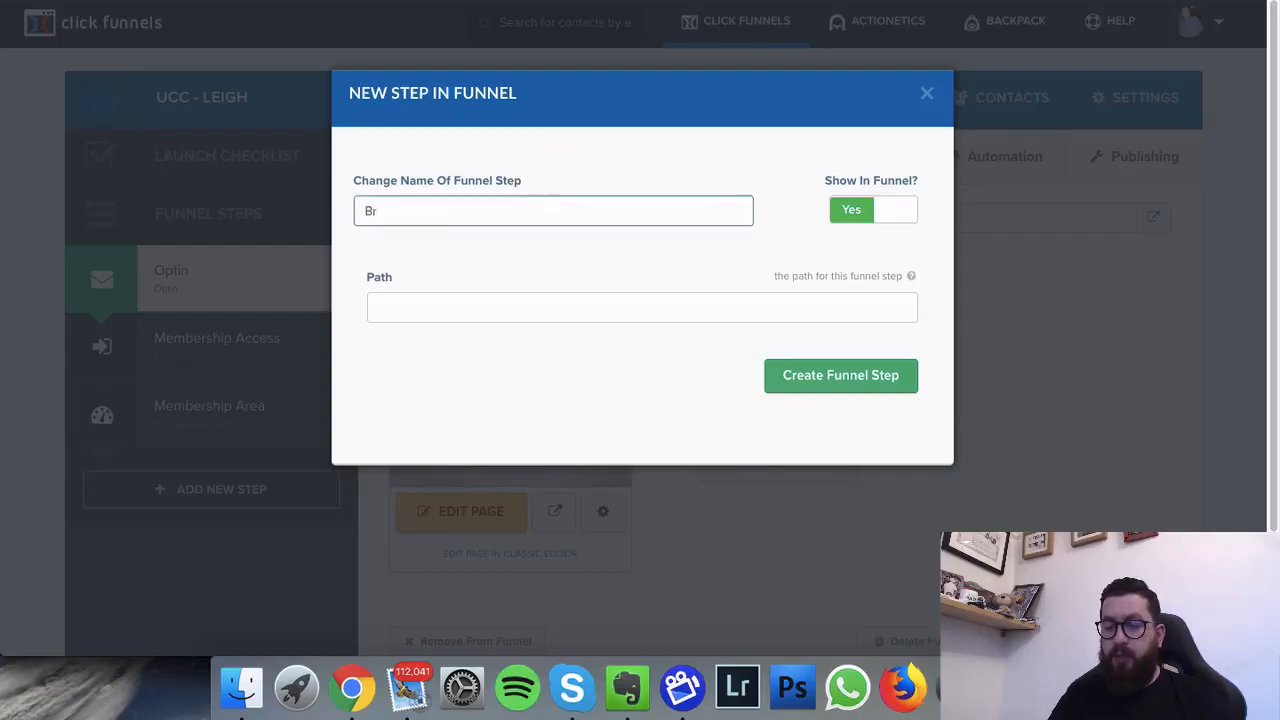
text(idge)
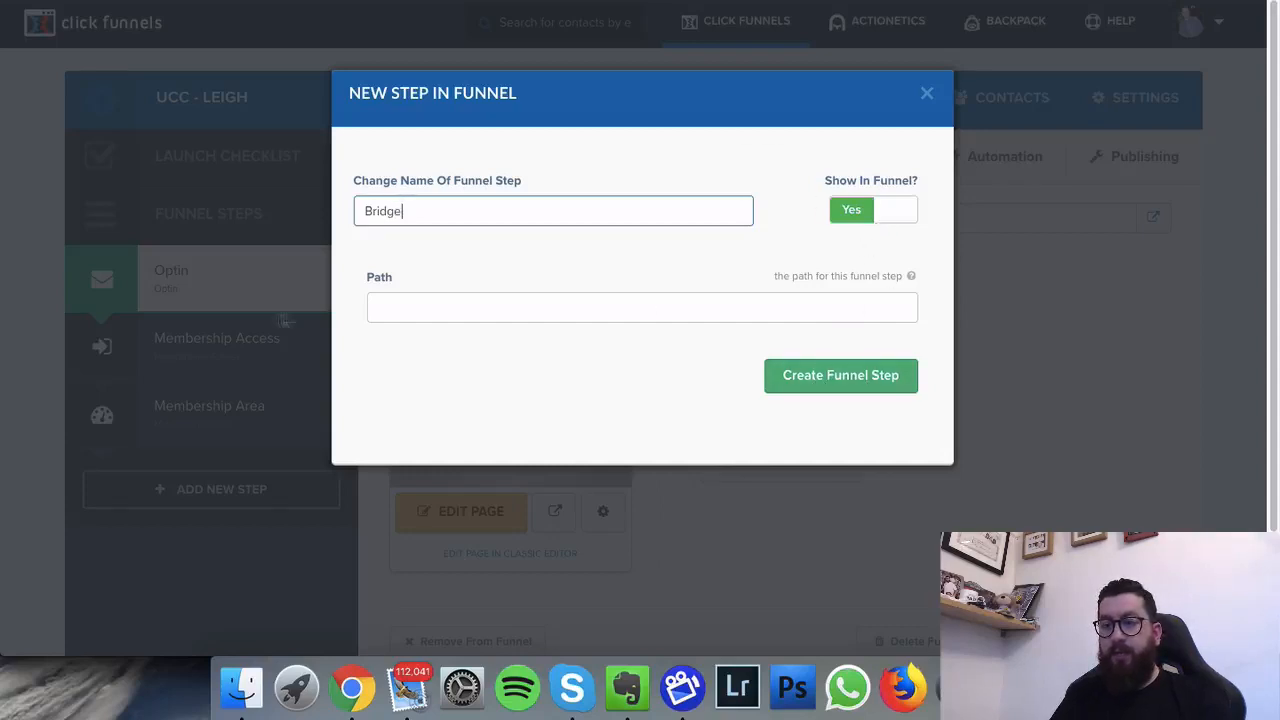
click(837, 376)
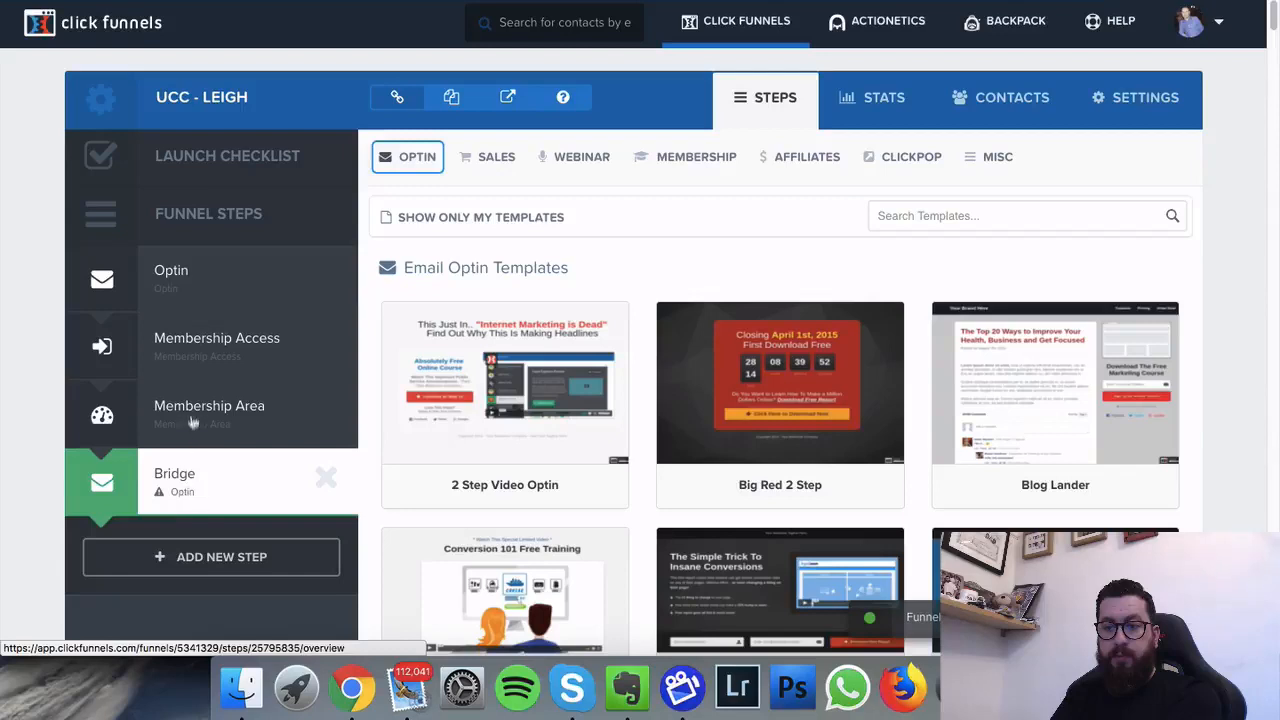
Step: Move Bridge between Optin and Membership Access and apply the 3 Step Thank You template
drag(189, 326, 185, 360)
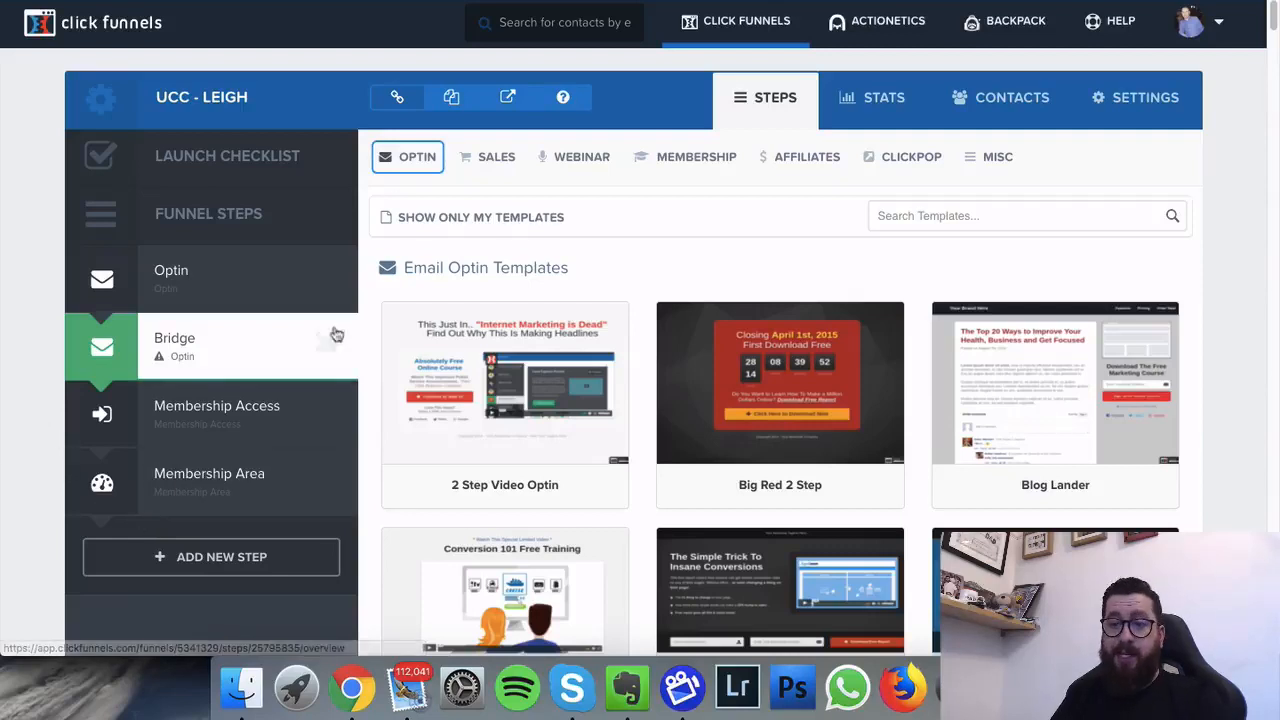
click(412, 157)
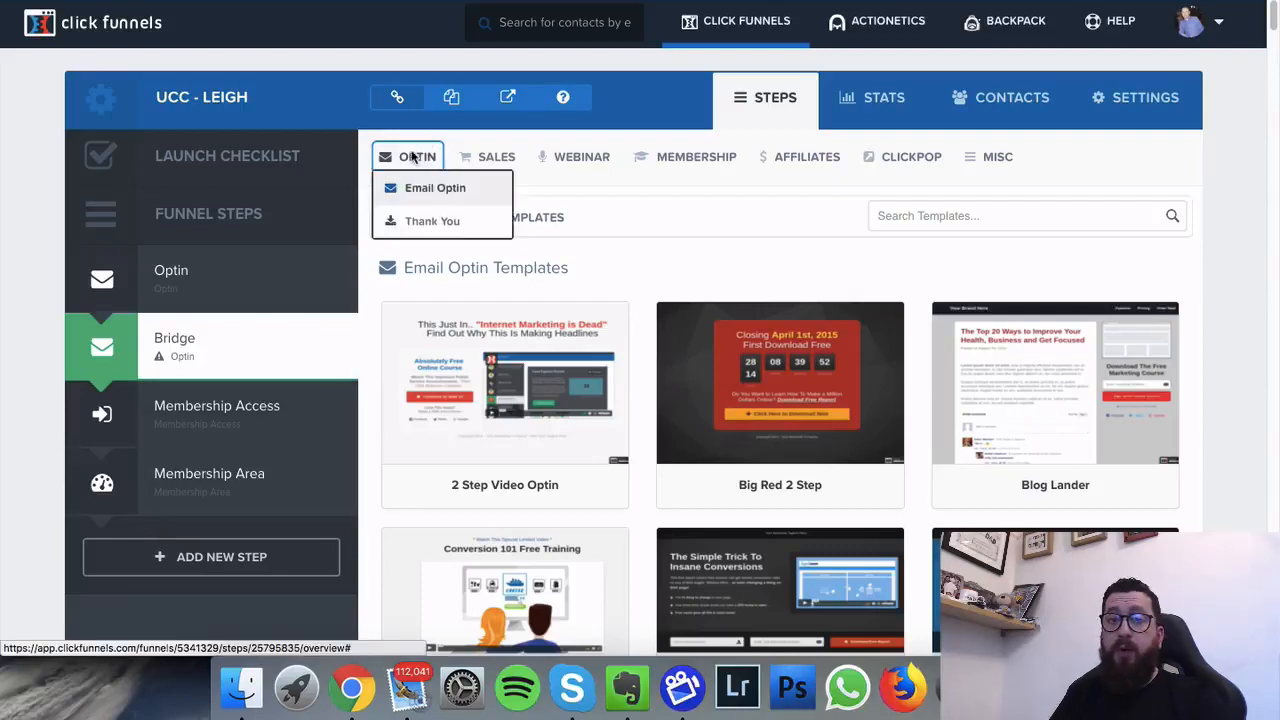
click(433, 222)
click(408, 160)
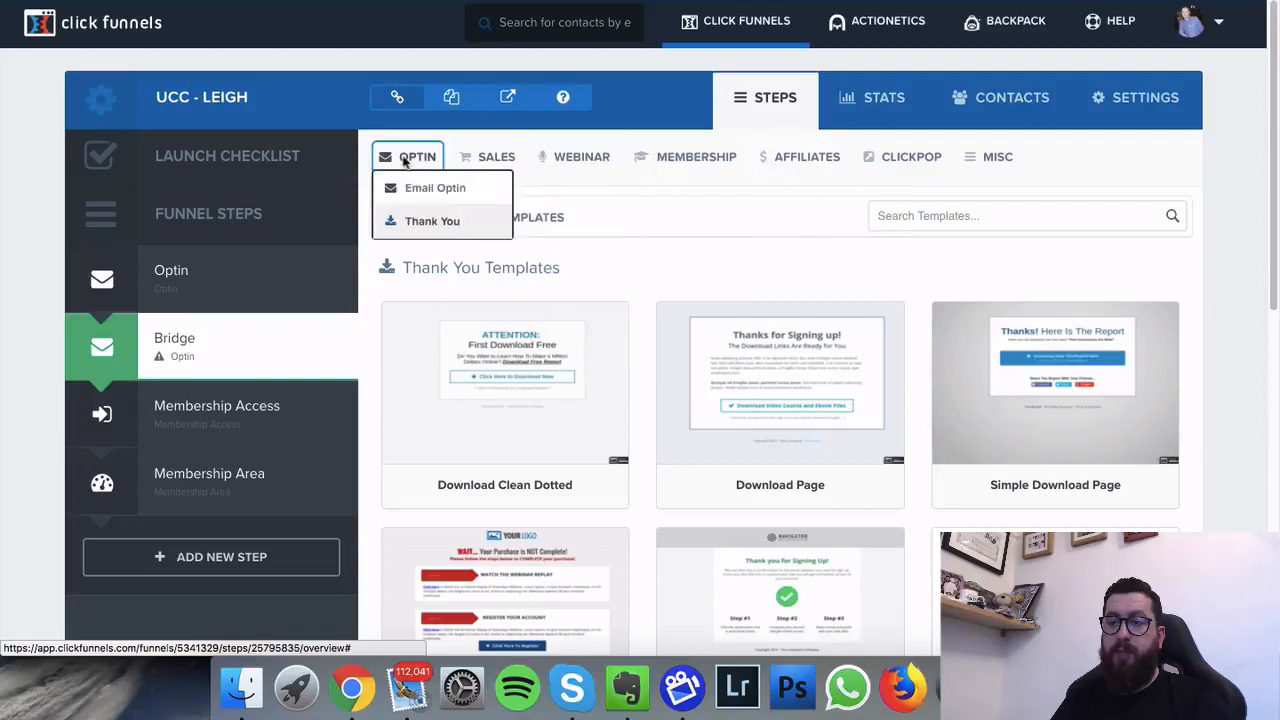
click(430, 222)
mouse_move(775, 311)
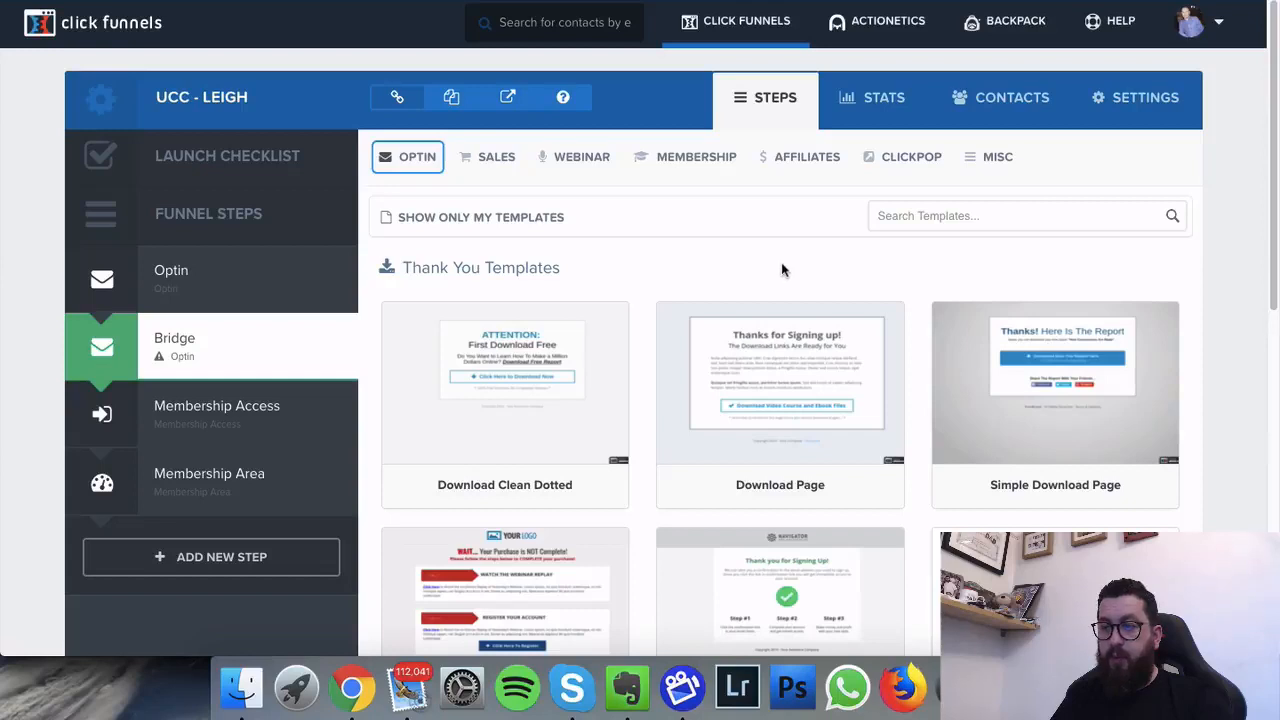
scroll(771, 271, down, 3)
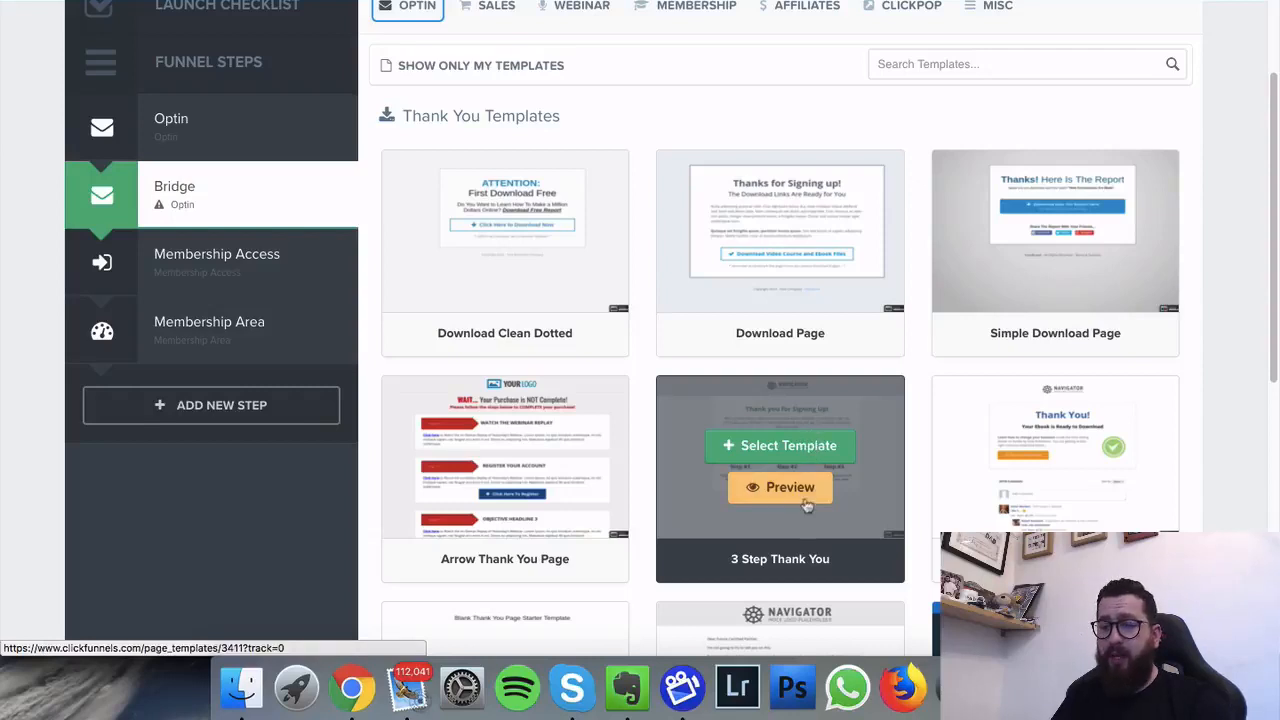
click(788, 452)
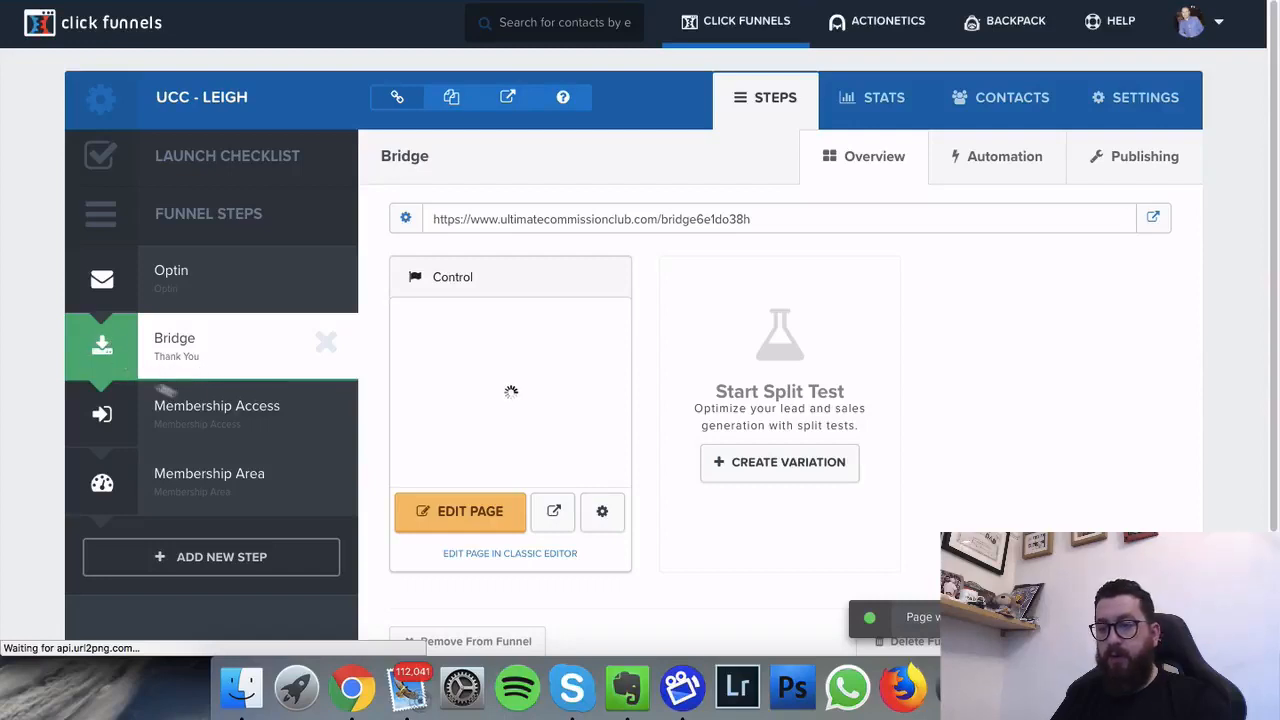
Step: Open the Bridge page in the editor and delete the Navigator logo header section
click(441, 514)
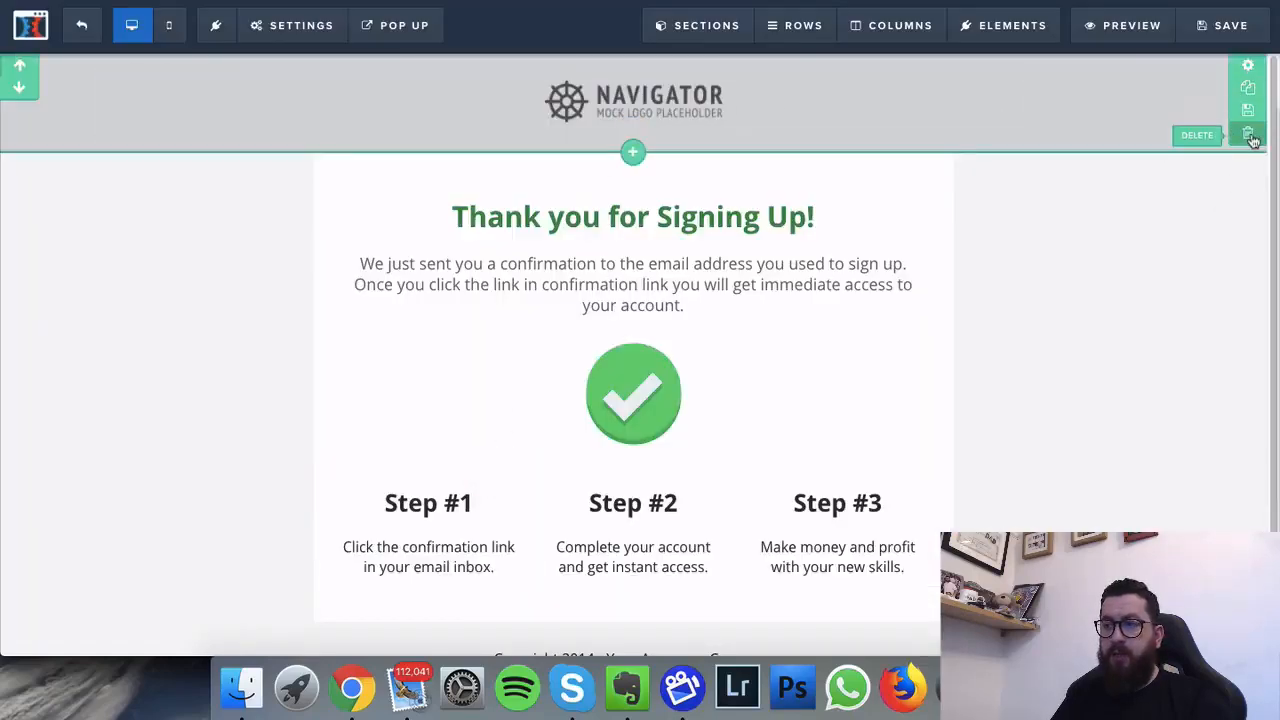
click(1247, 134)
click(826, 88)
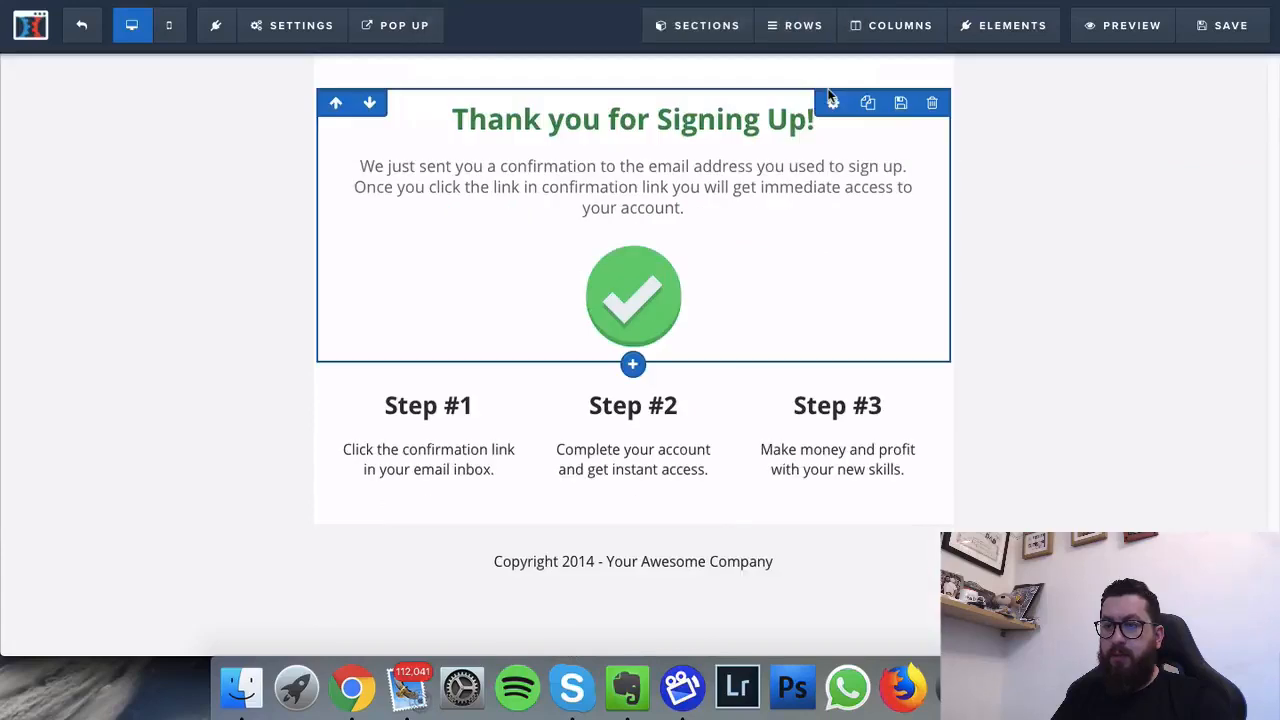
Step: Replace the 'Thank you for Signing Up' headline with 'Ultimate Commission Club'
click(675, 120)
click(675, 118)
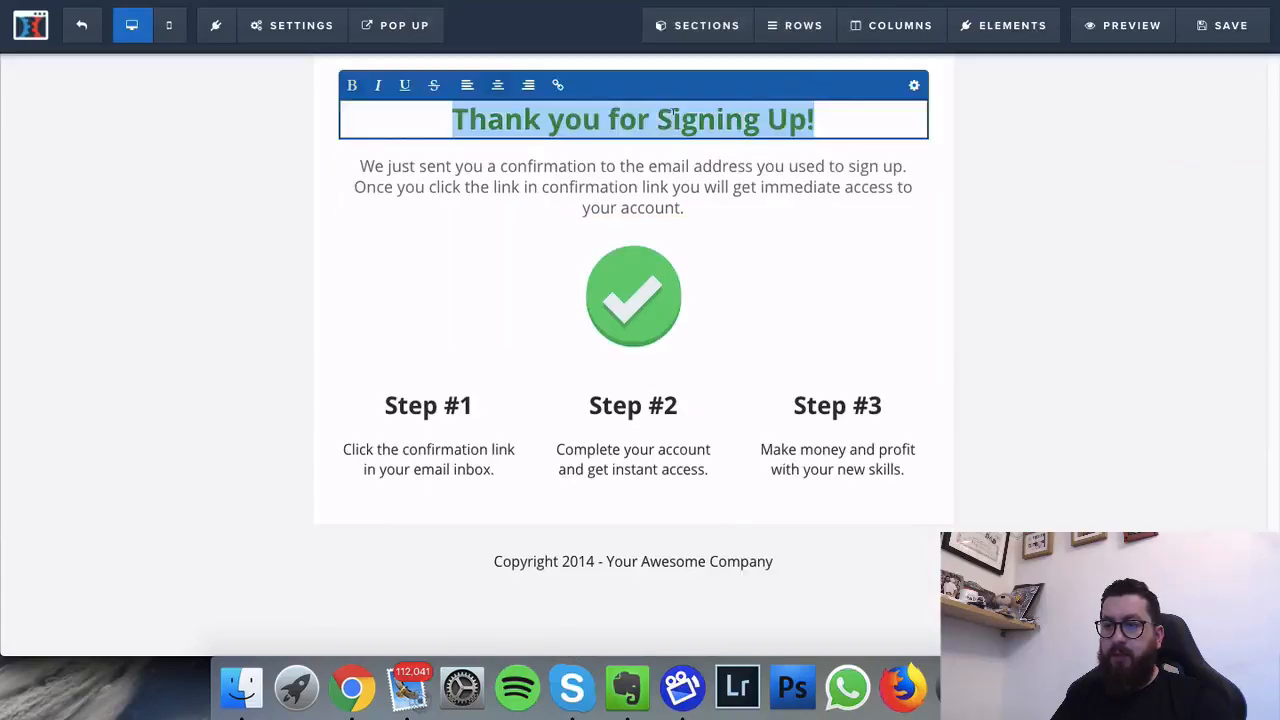
text(Ul)
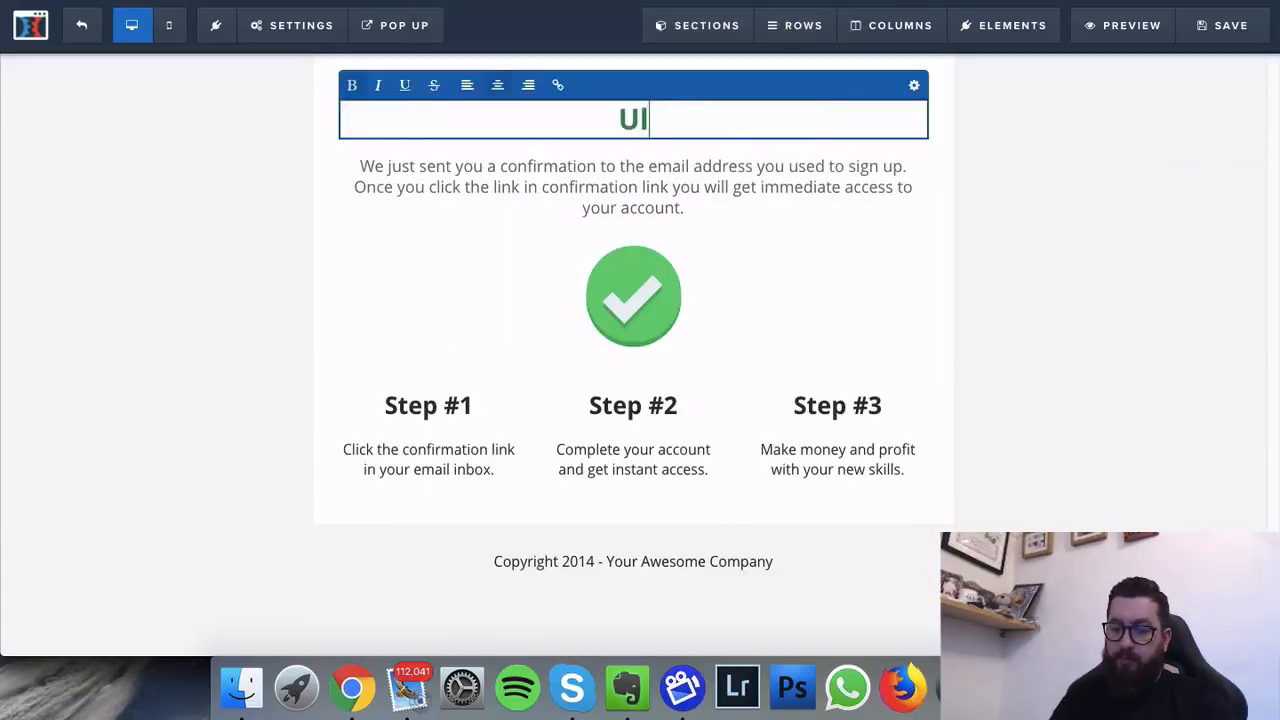
text(timate )
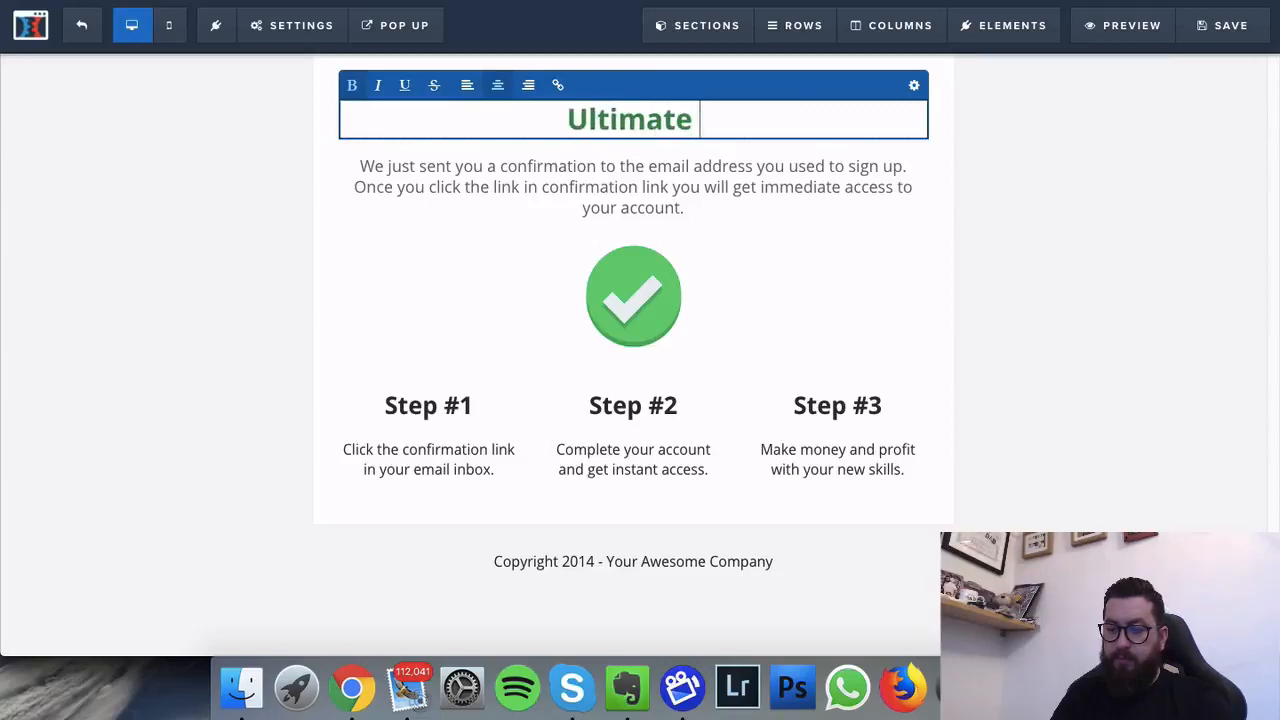
text(Commission )
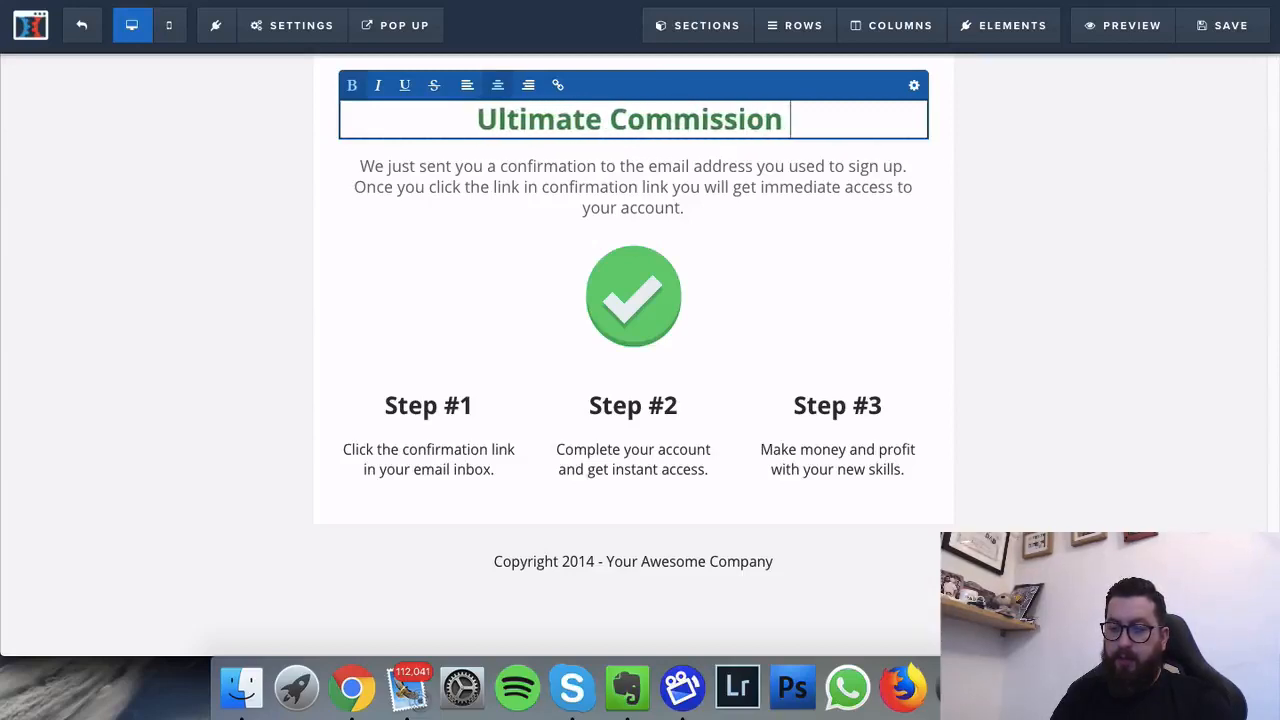
text(Club)
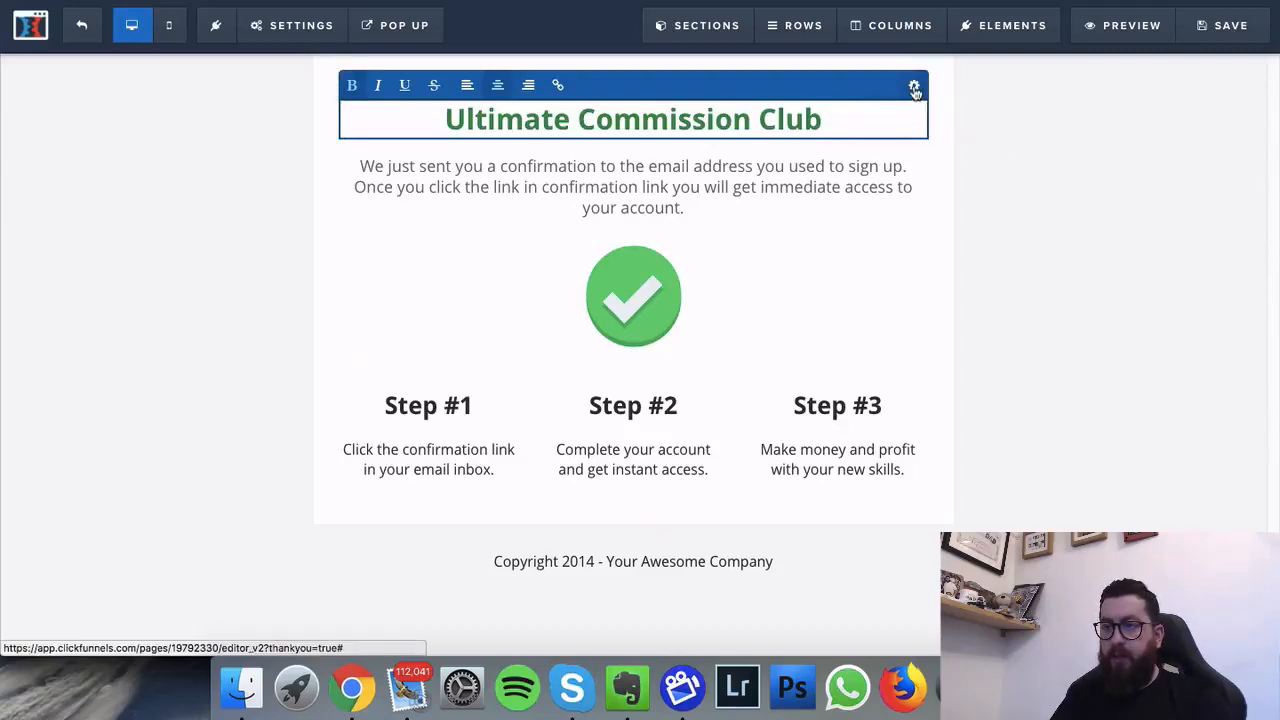
Step: Make the headline text dark navy
click(913, 88)
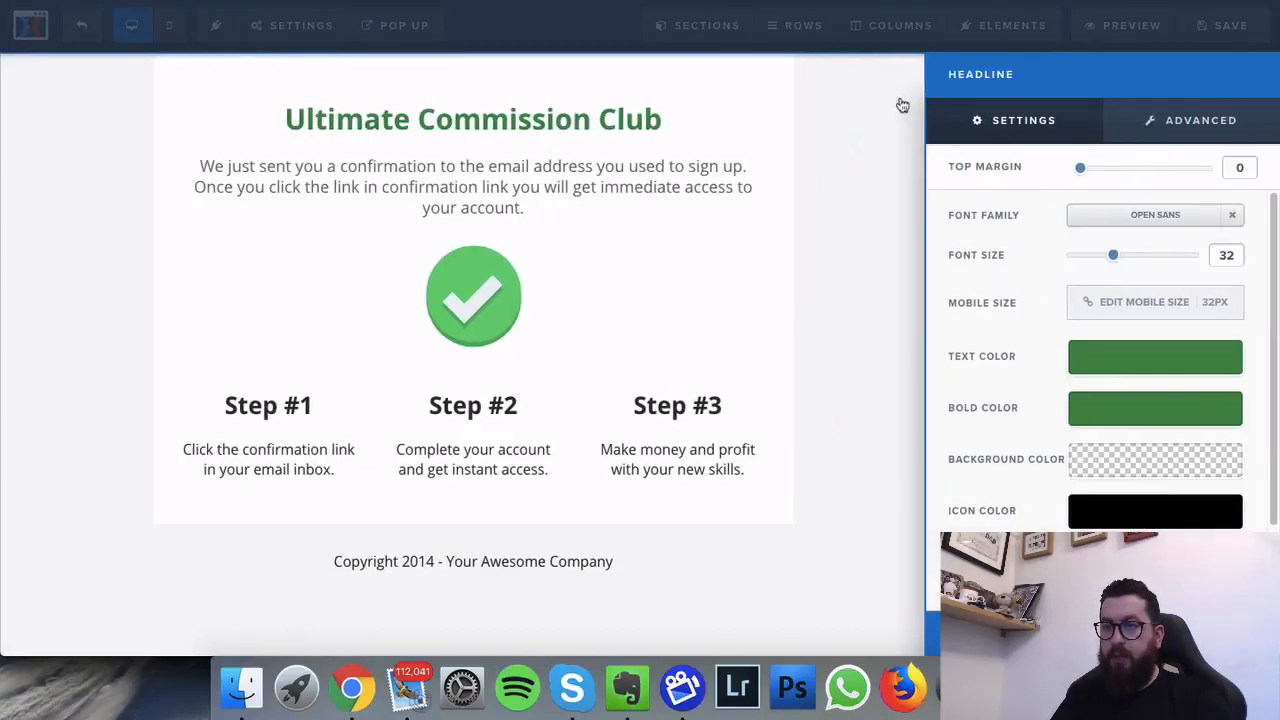
click(1182, 366)
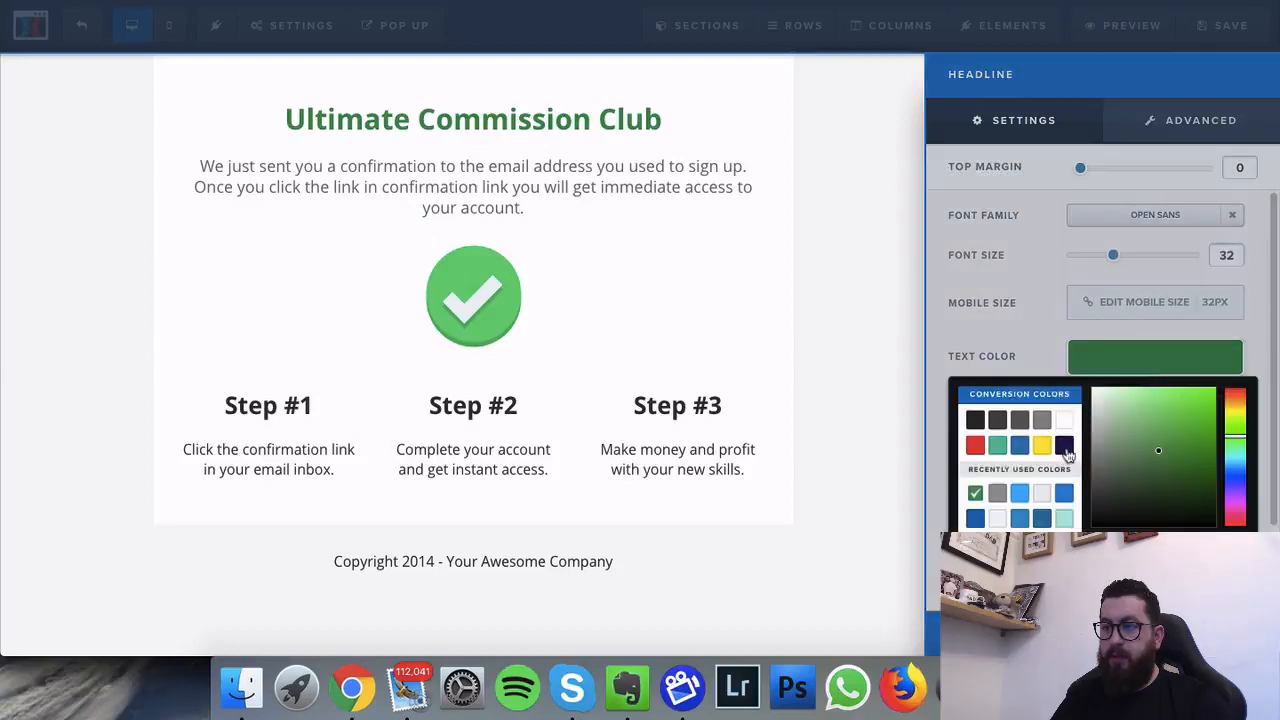
click(1065, 446)
click(885, 262)
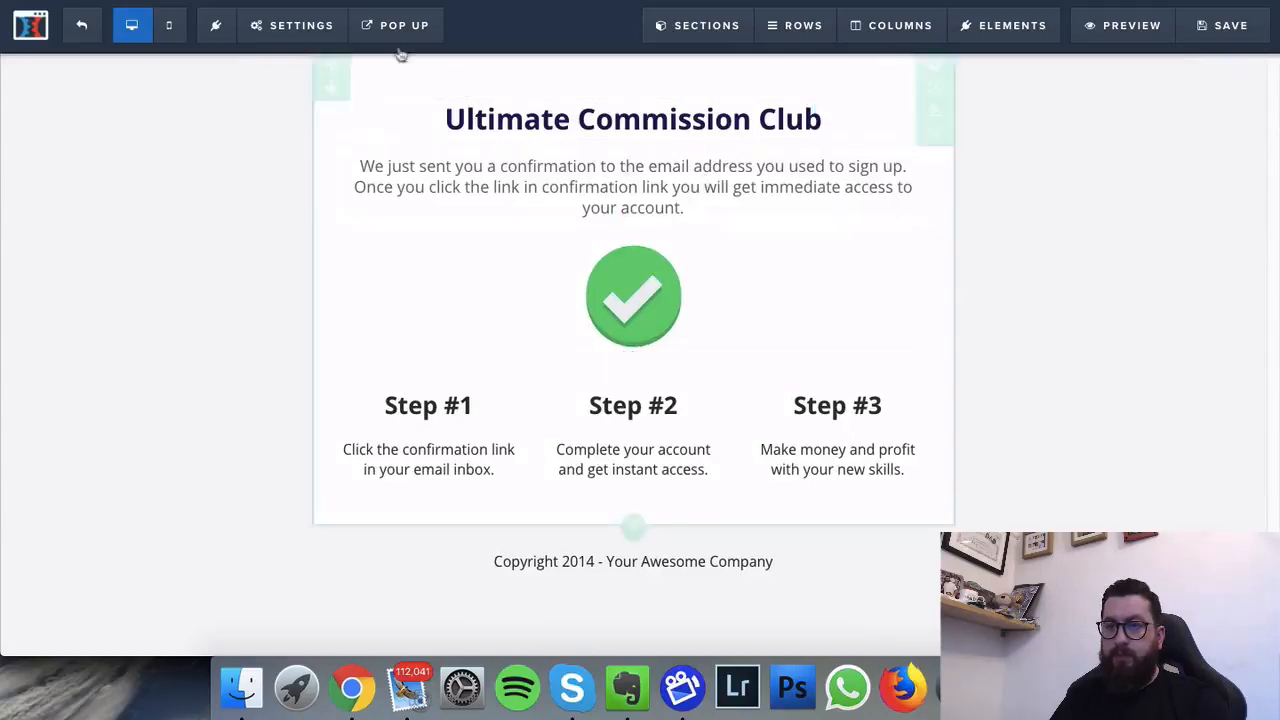
Step: Set the page background to the dark grey #2d2d2d swatch
click(285, 25)
click(262, 212)
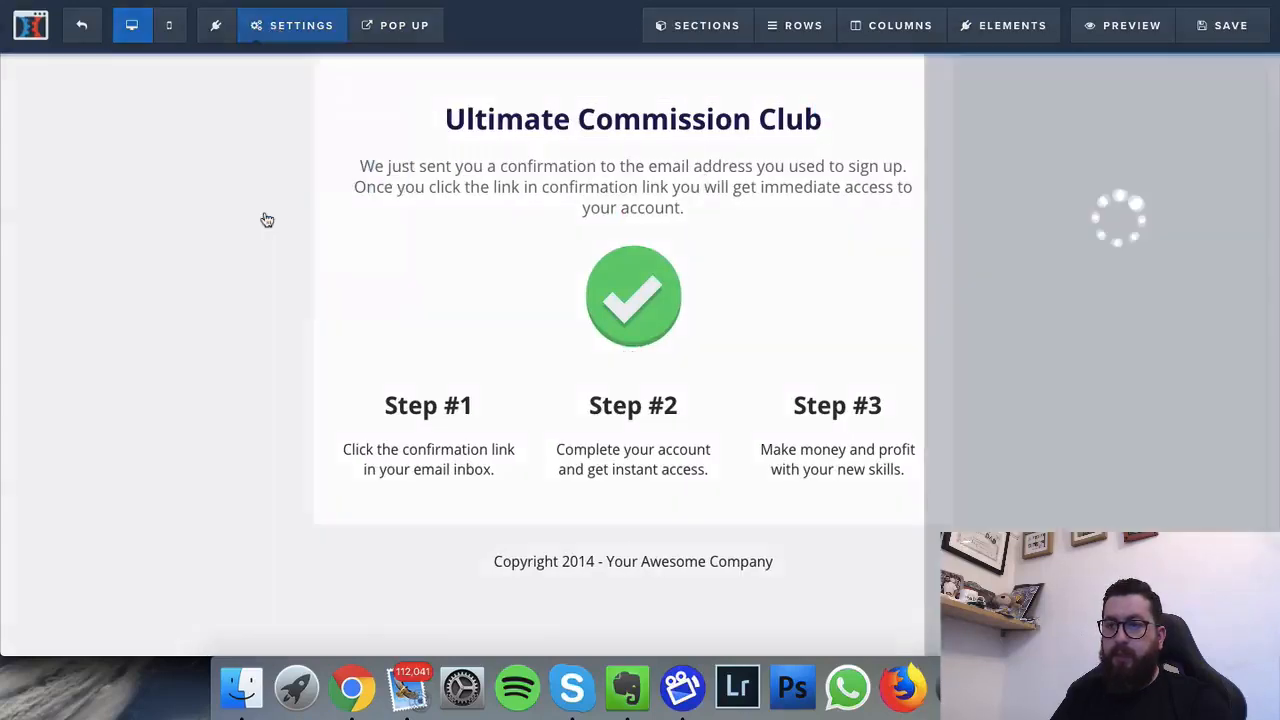
click(1088, 236)
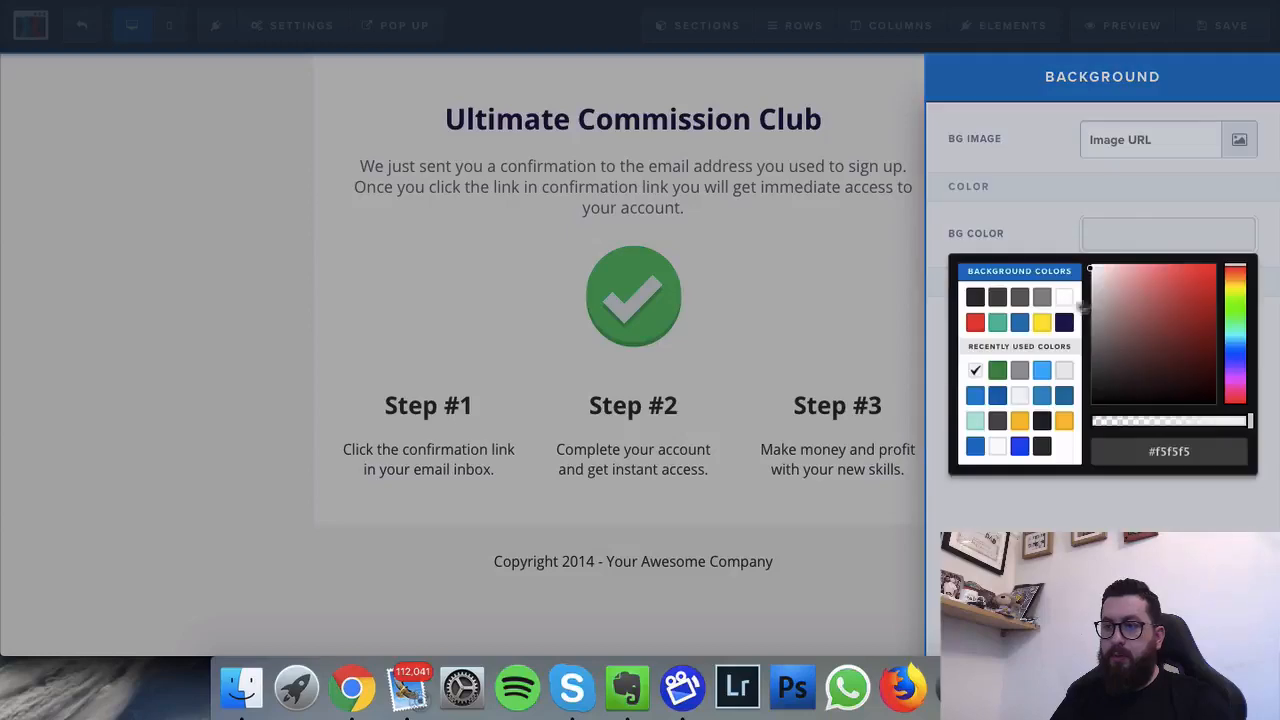
click(973, 298)
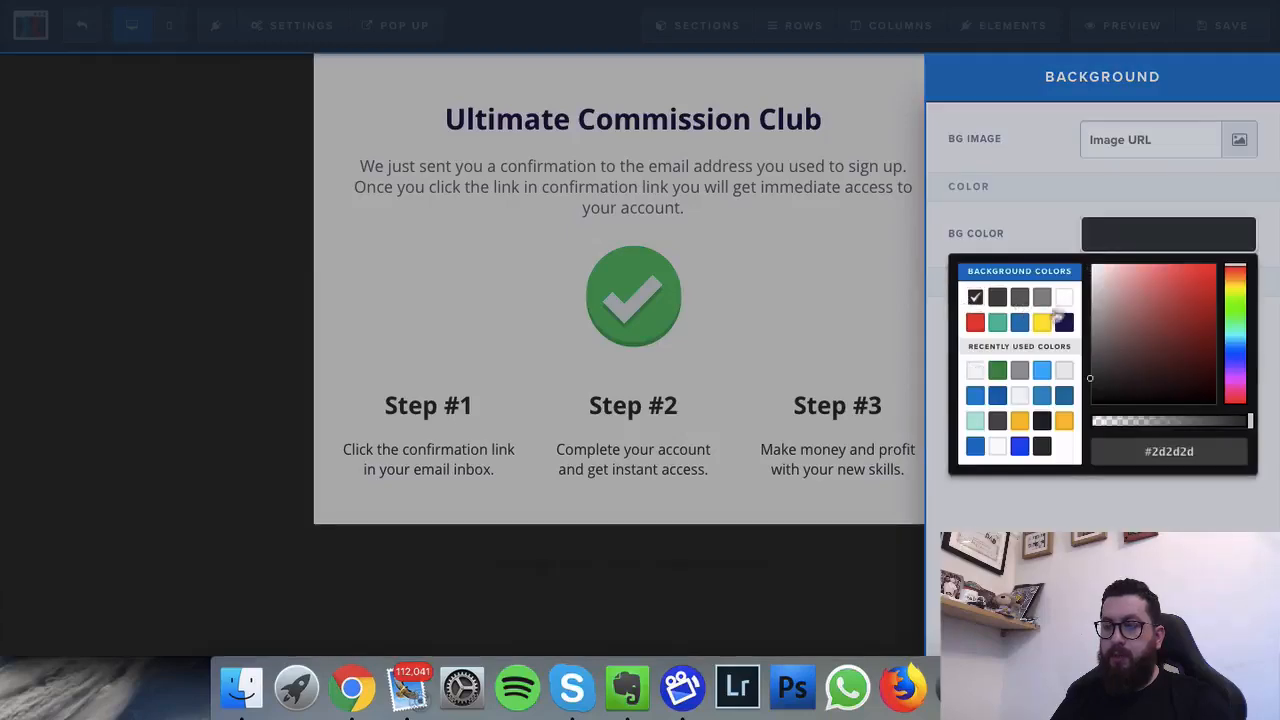
click(145, 208)
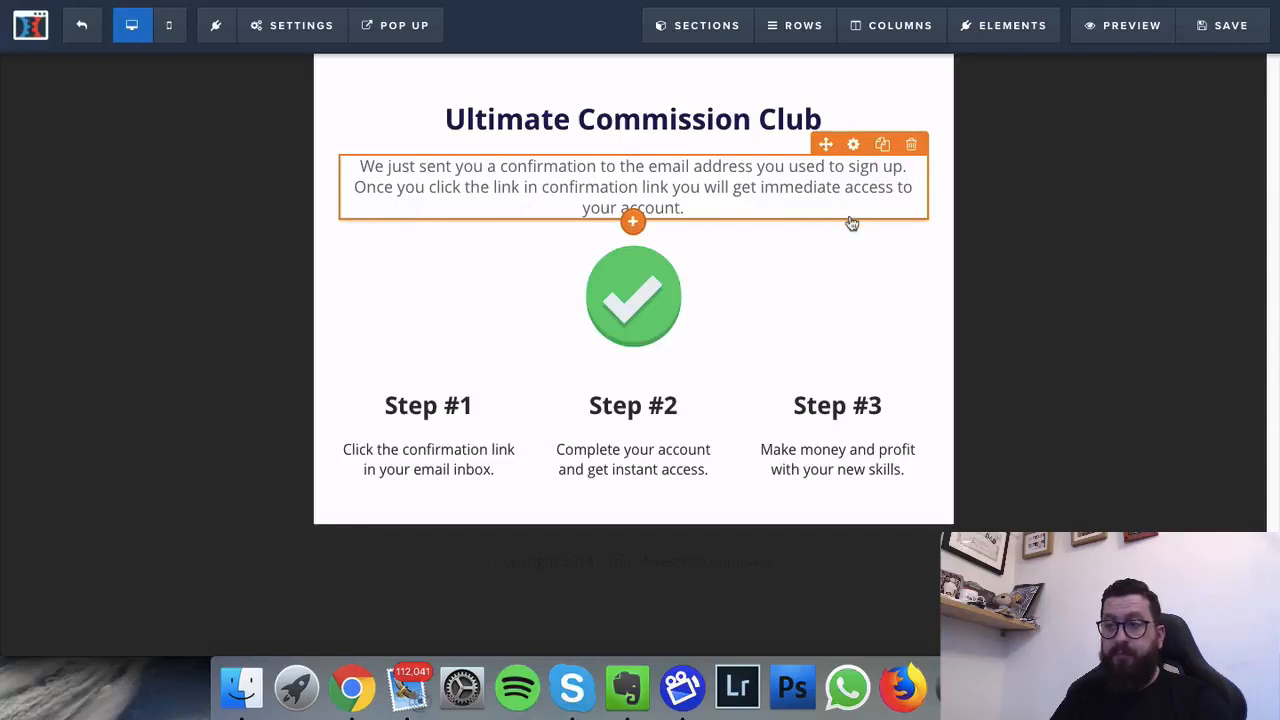
Step: Delete the green checkmark image and place a Video element above the Steps row
click(908, 226)
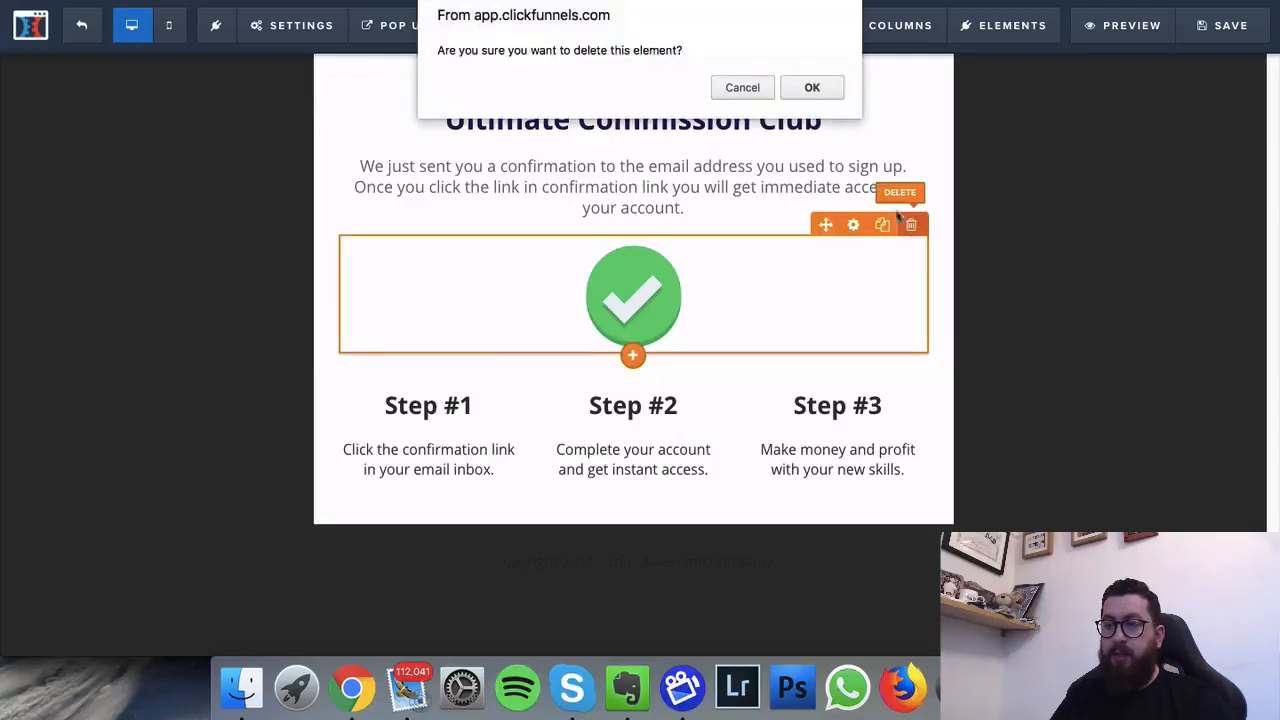
click(818, 90)
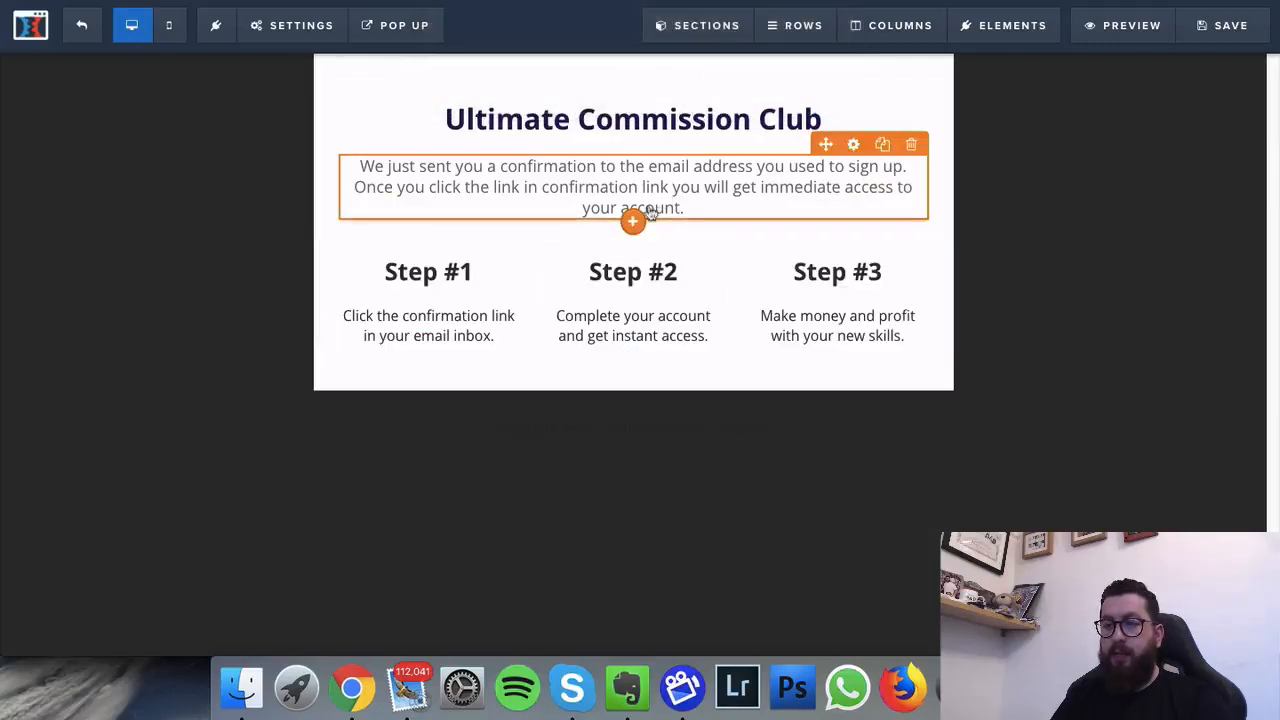
click(637, 226)
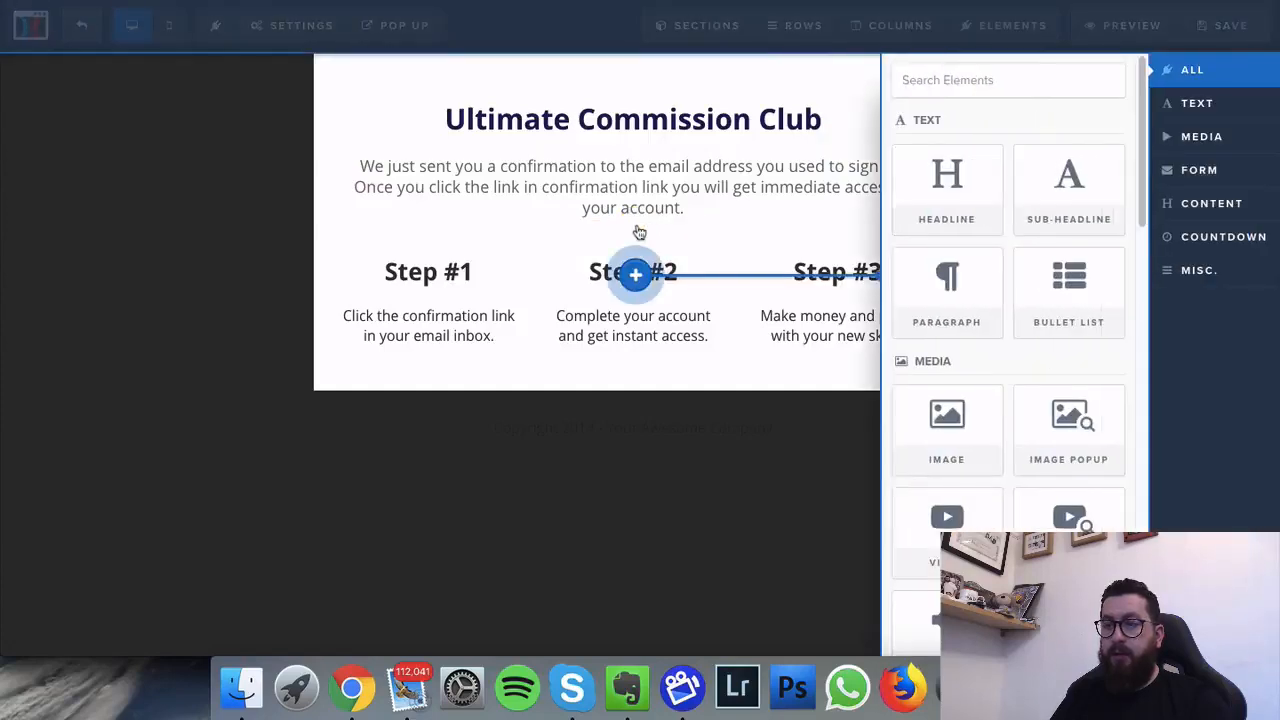
drag(635, 274, 635, 274)
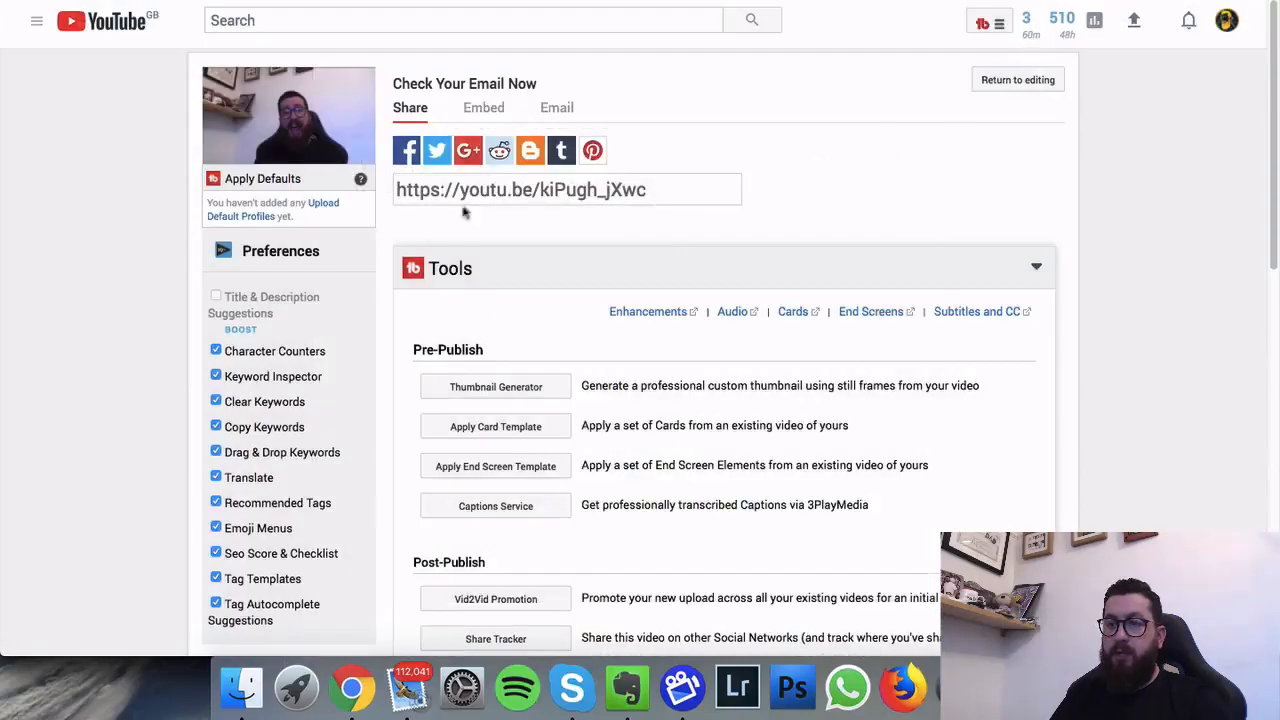
Step: Set the video type to YouTube and paste the copied share link
click(490, 190)
key(super+c)
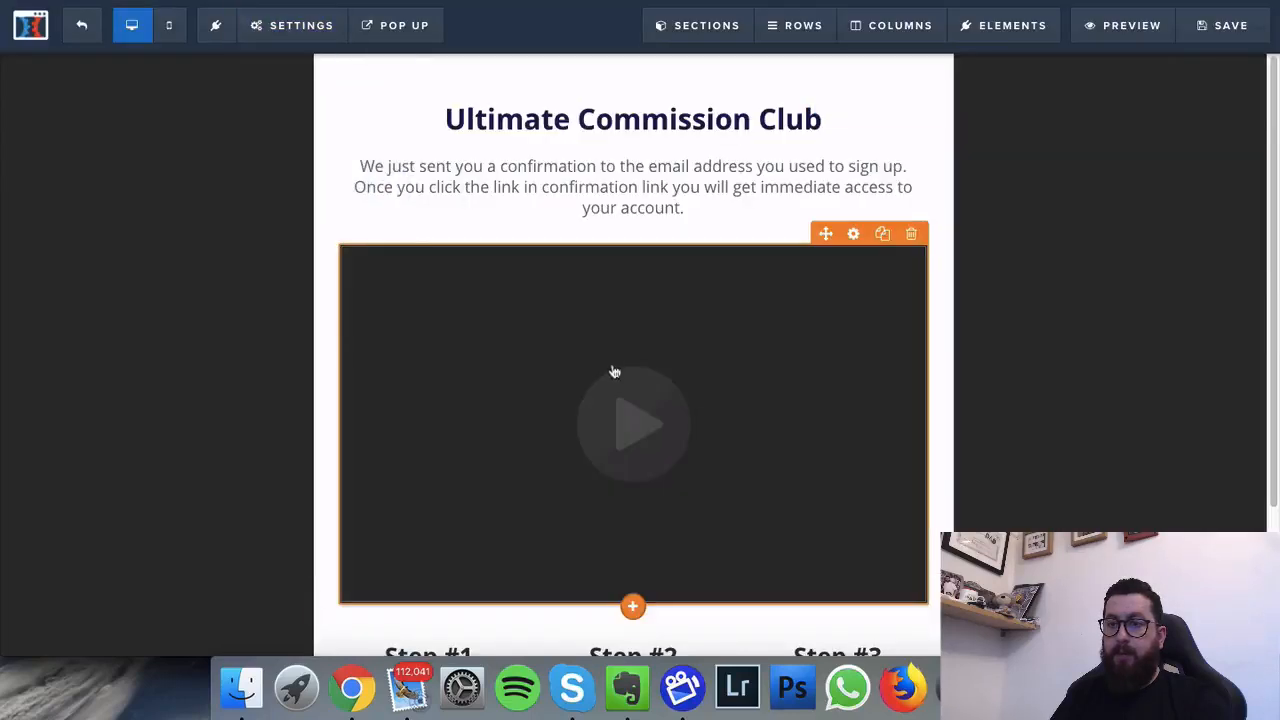
click(561, 338)
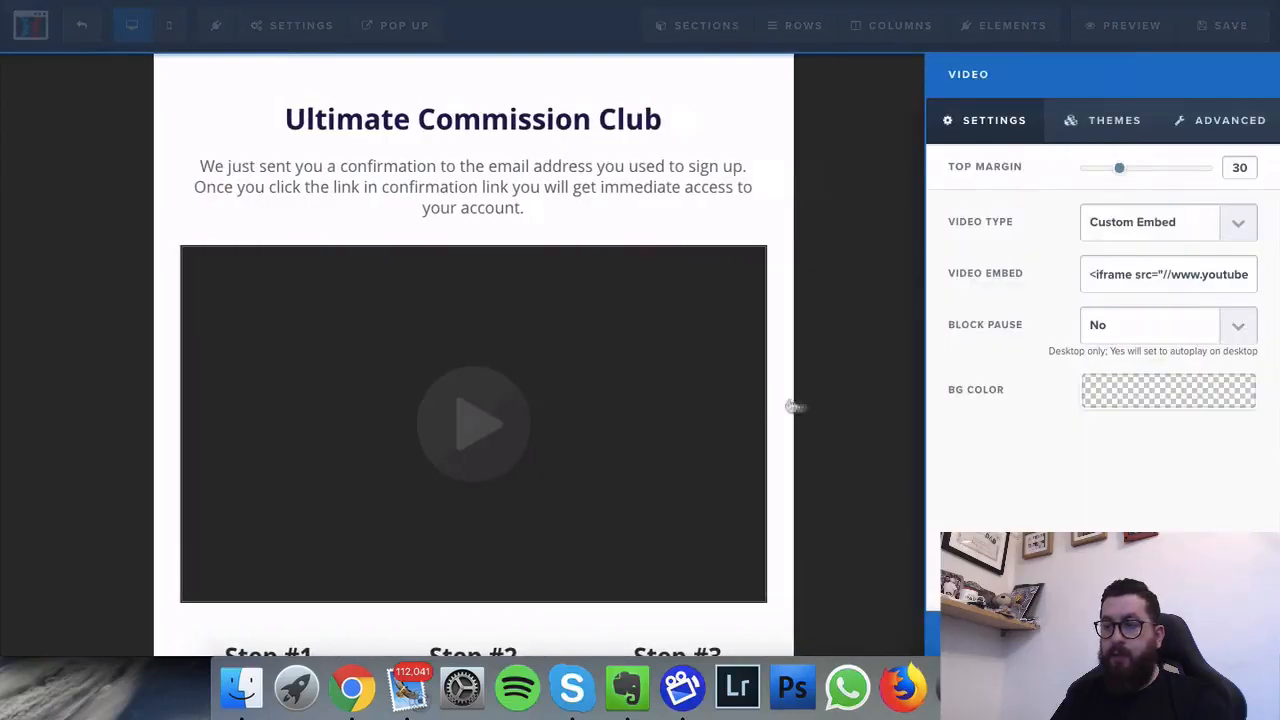
click(1186, 236)
click(1187, 246)
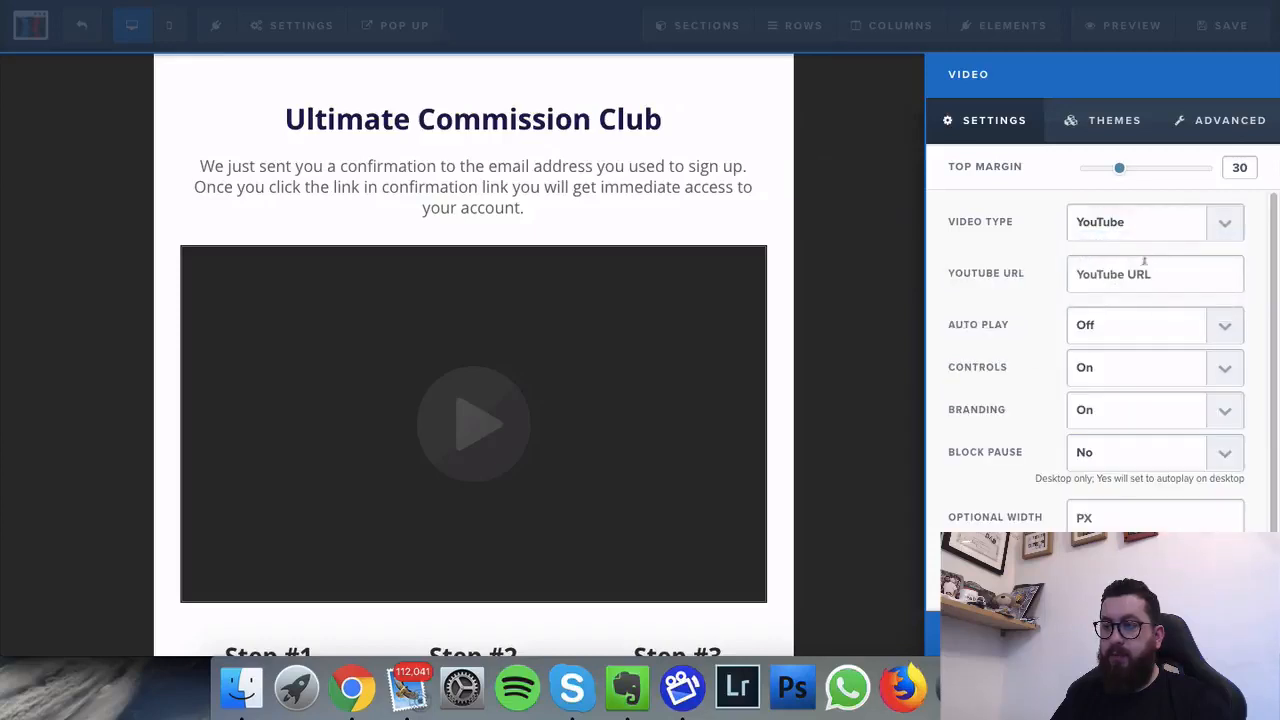
click(1136, 268)
key(super+v)
Step: Turn the video's Auto Play on and its player Controls off
click(1138, 318)
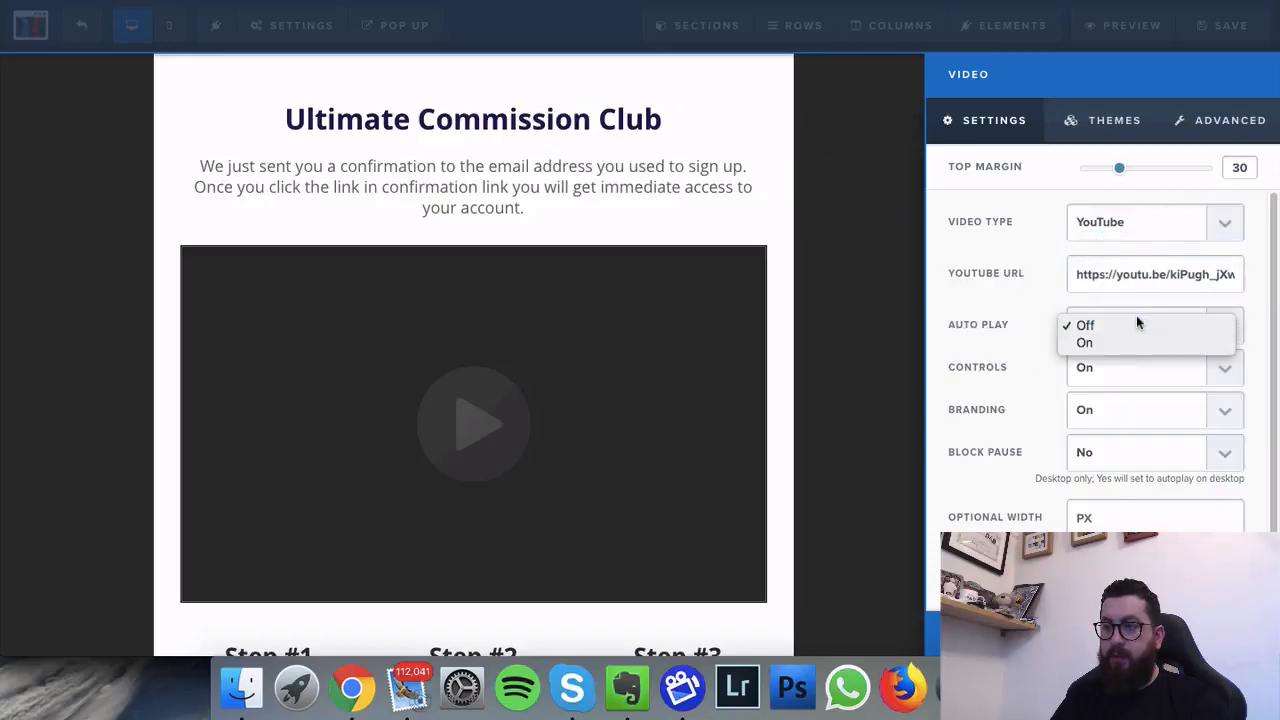
click(1136, 334)
click(1133, 372)
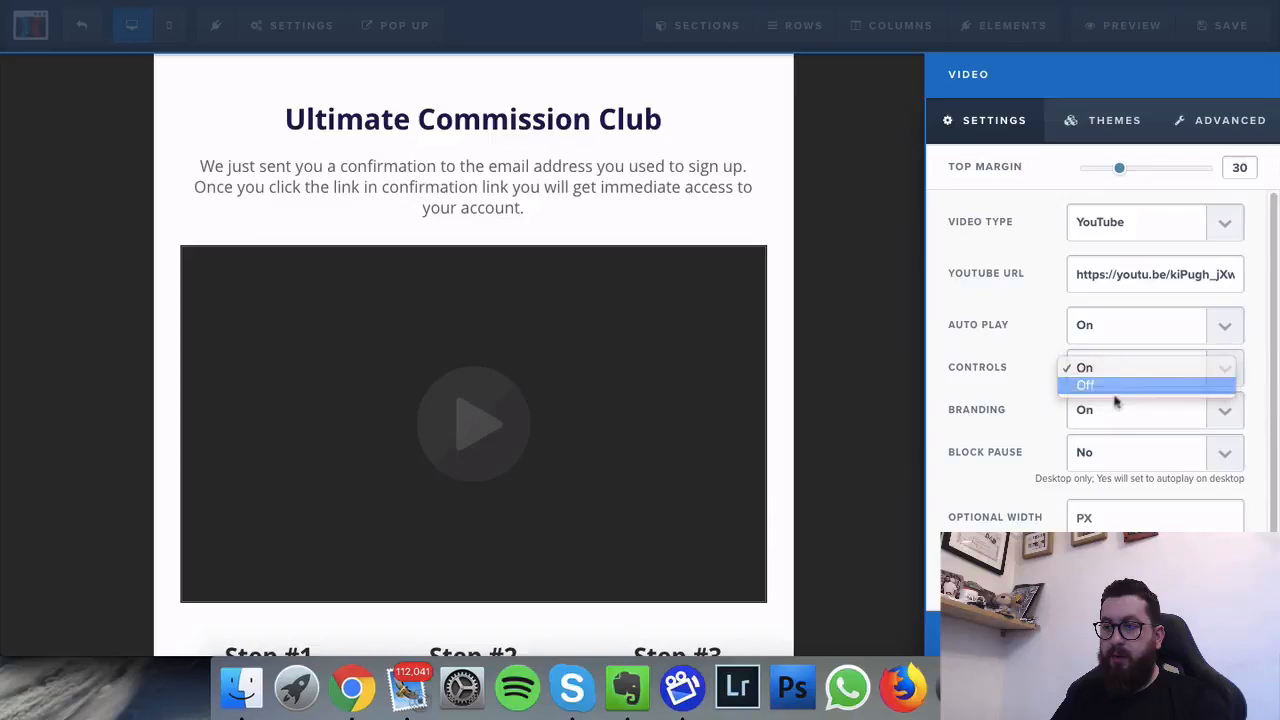
click(1118, 388)
click(791, 269)
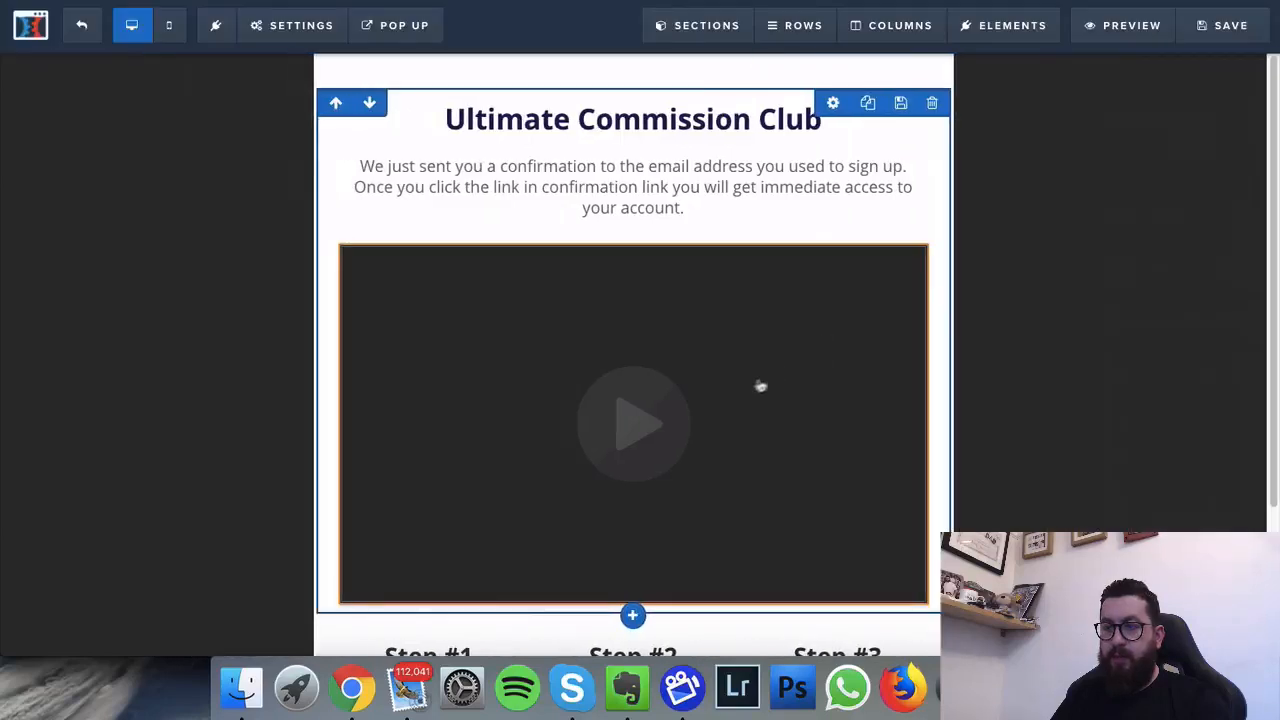
scroll(737, 389, down, 2)
Step: Replace 'profit with your new skills.' in Step #3 with 'start your business today.'
scroll(735, 394, down, 2)
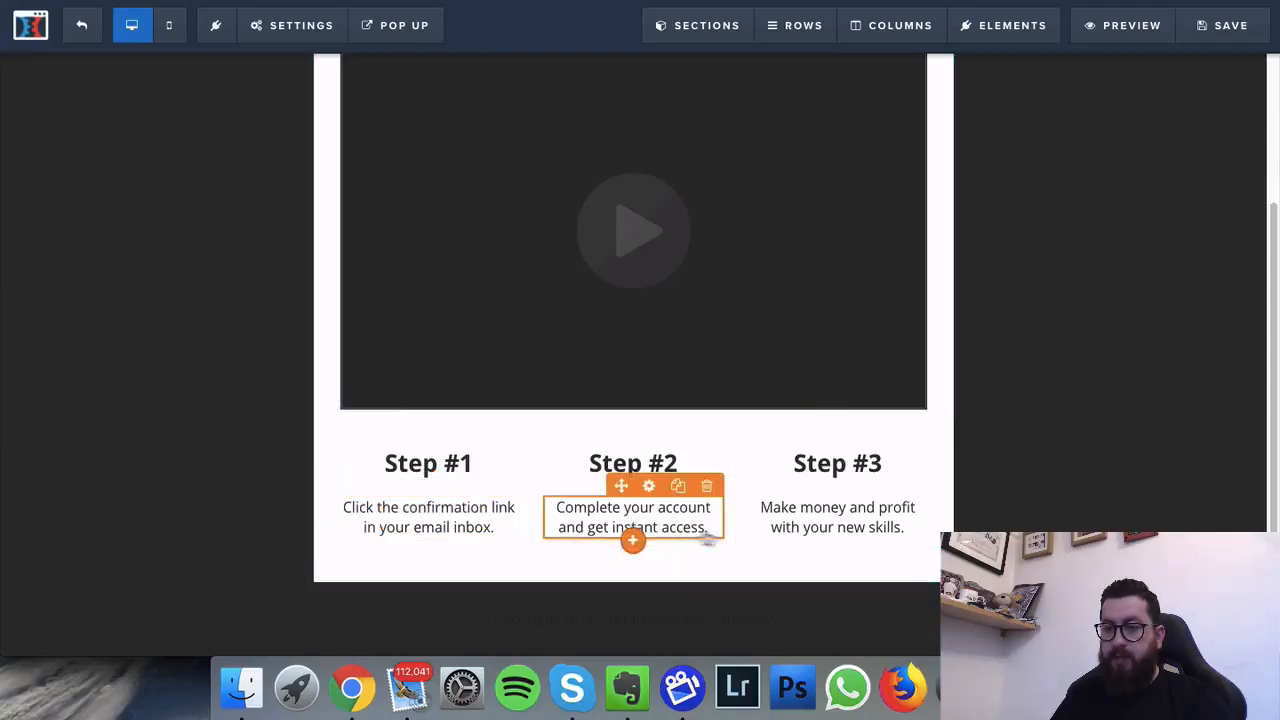
click(869, 520)
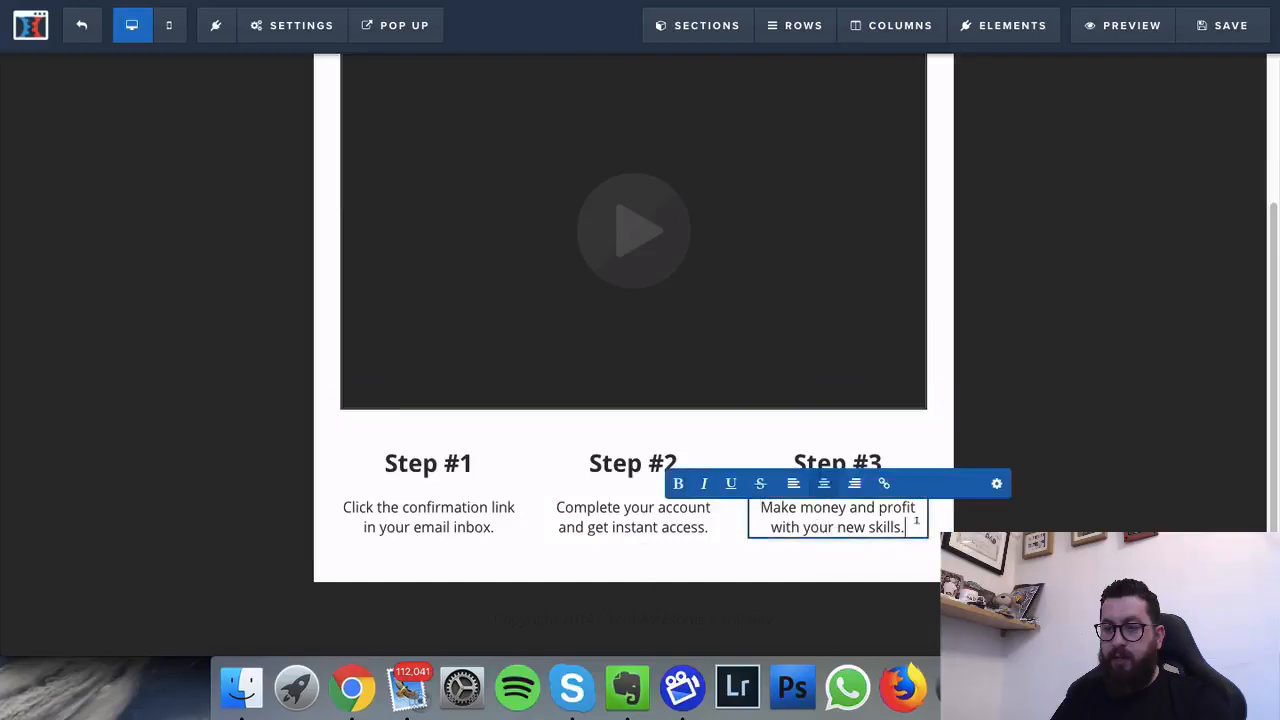
drag(903, 520, 882, 508)
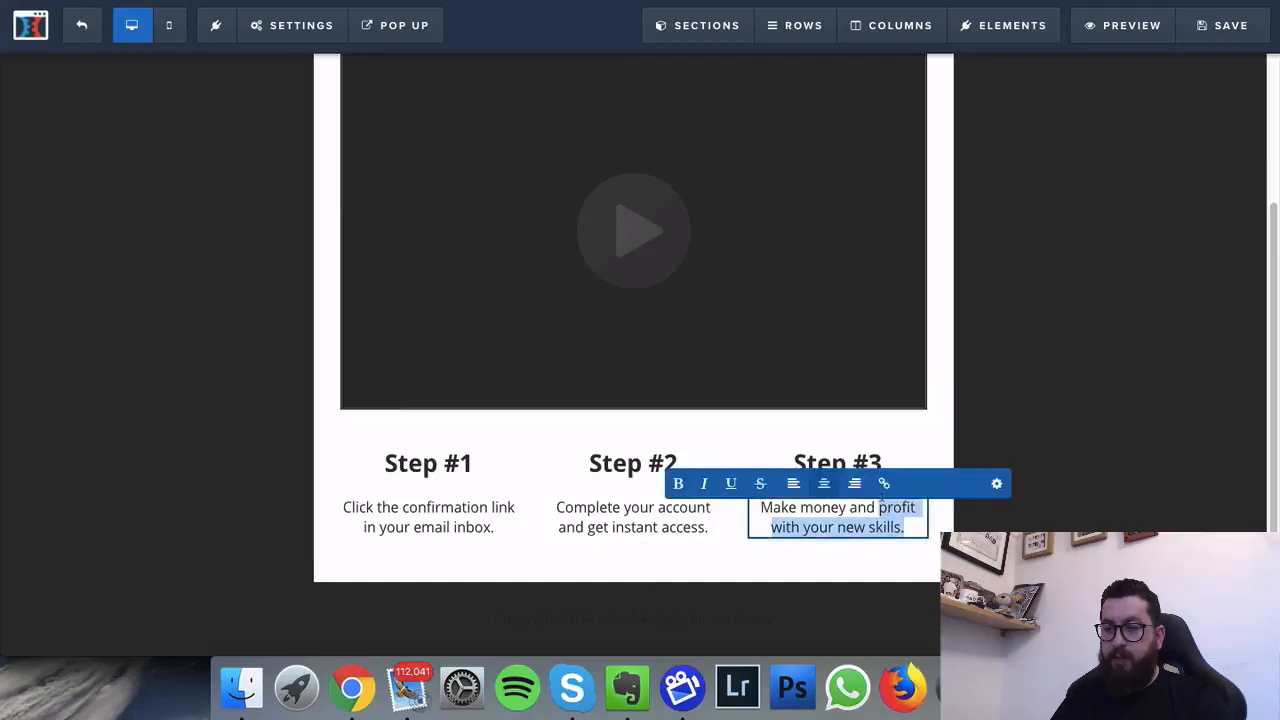
key(BackSpace)
text(st)
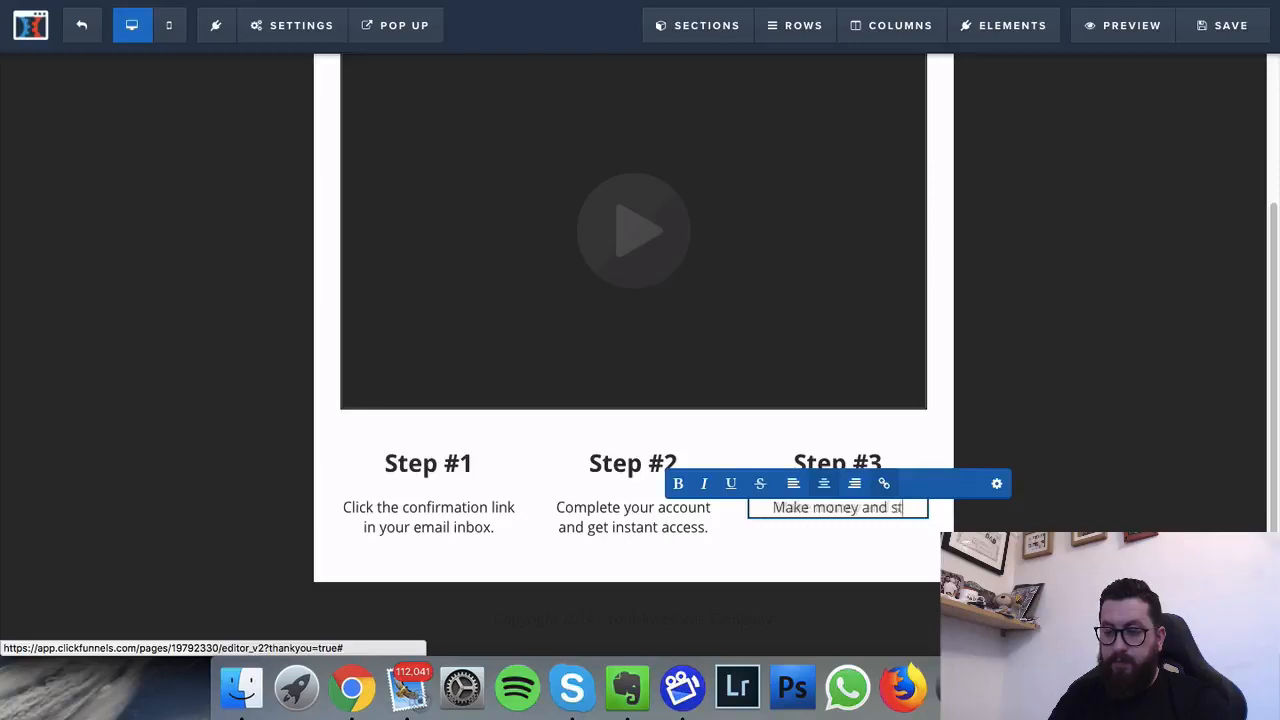
text(art o)
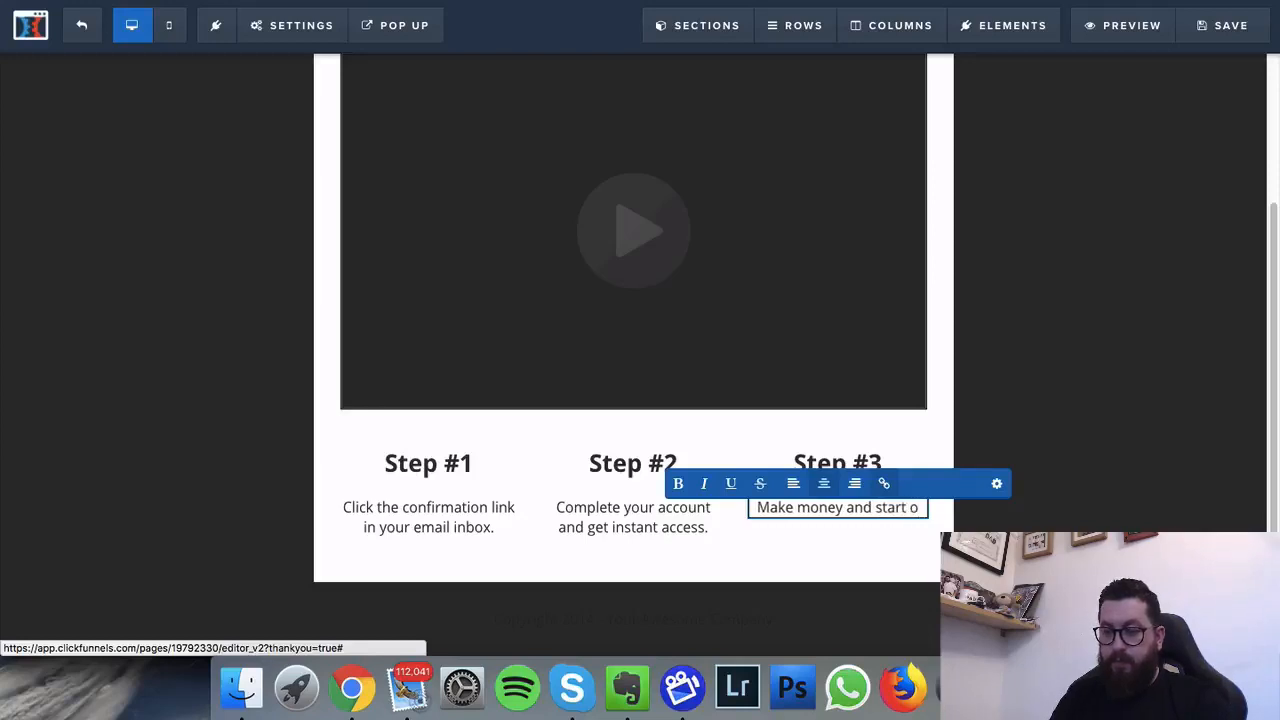
key(BackSpace)
text(you)
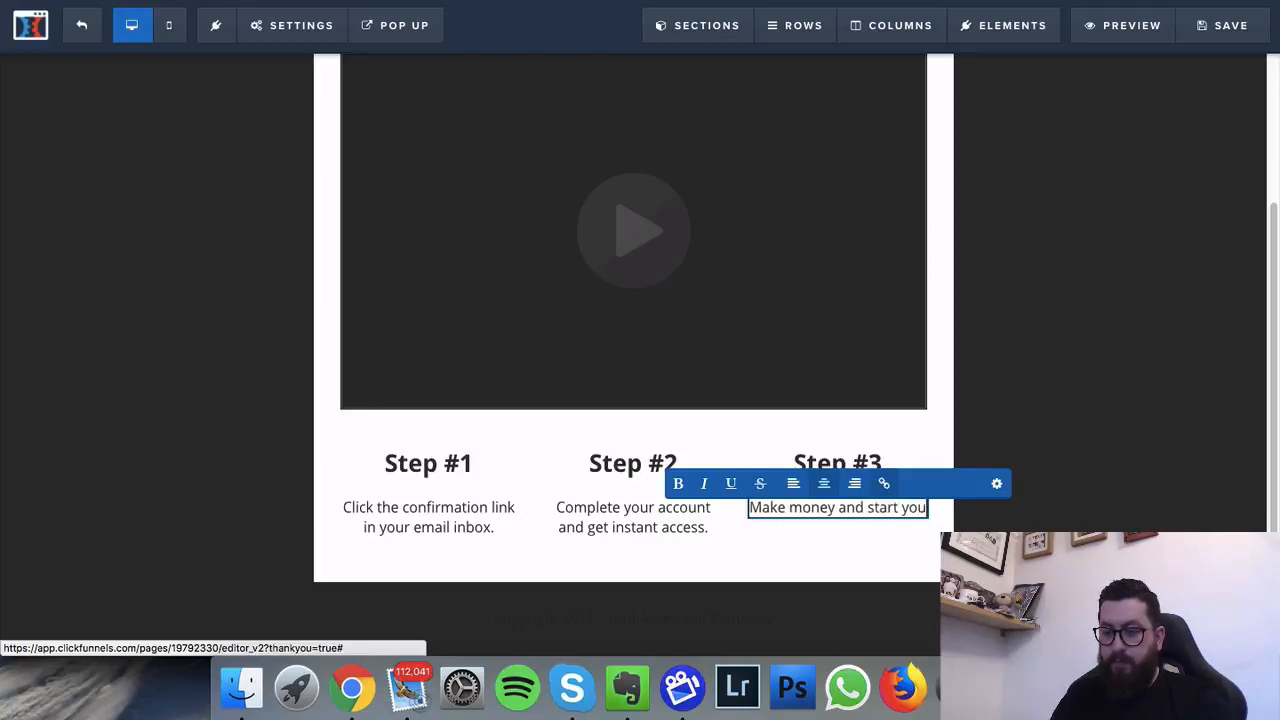
text(r business)
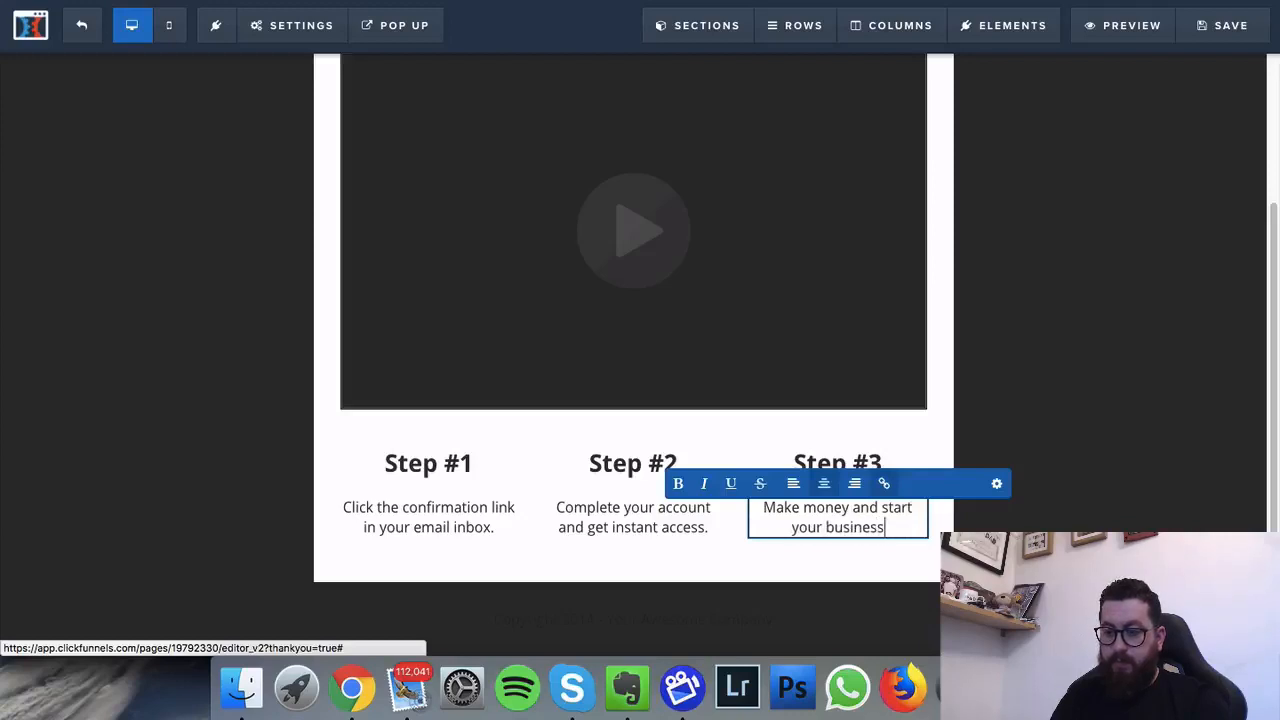
text( today)
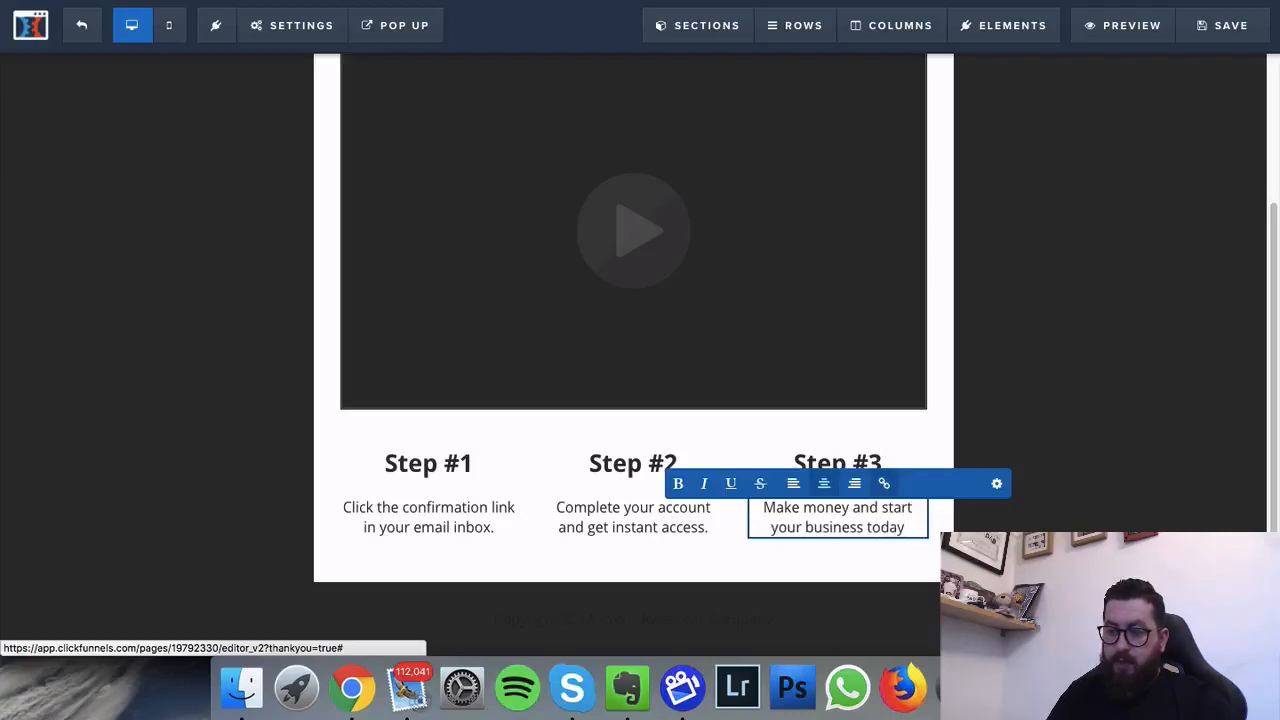
text(.)
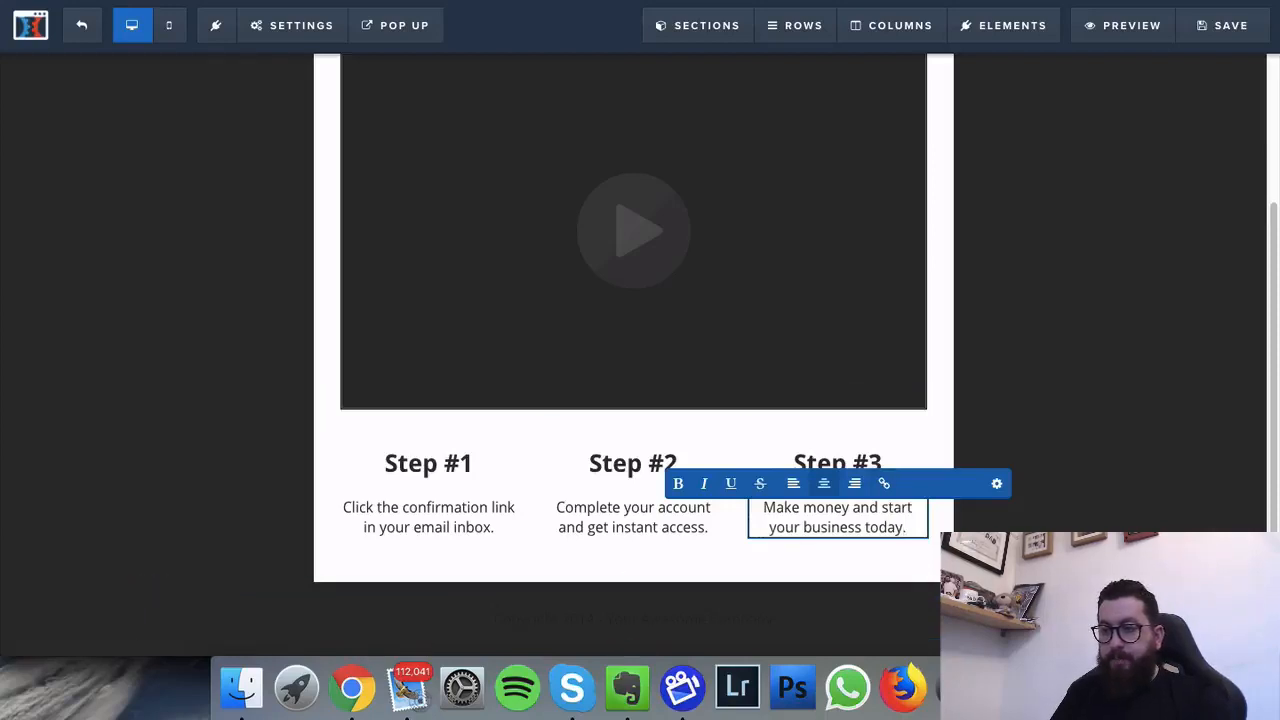
click(897, 560)
scroll(546, 431, up, 3)
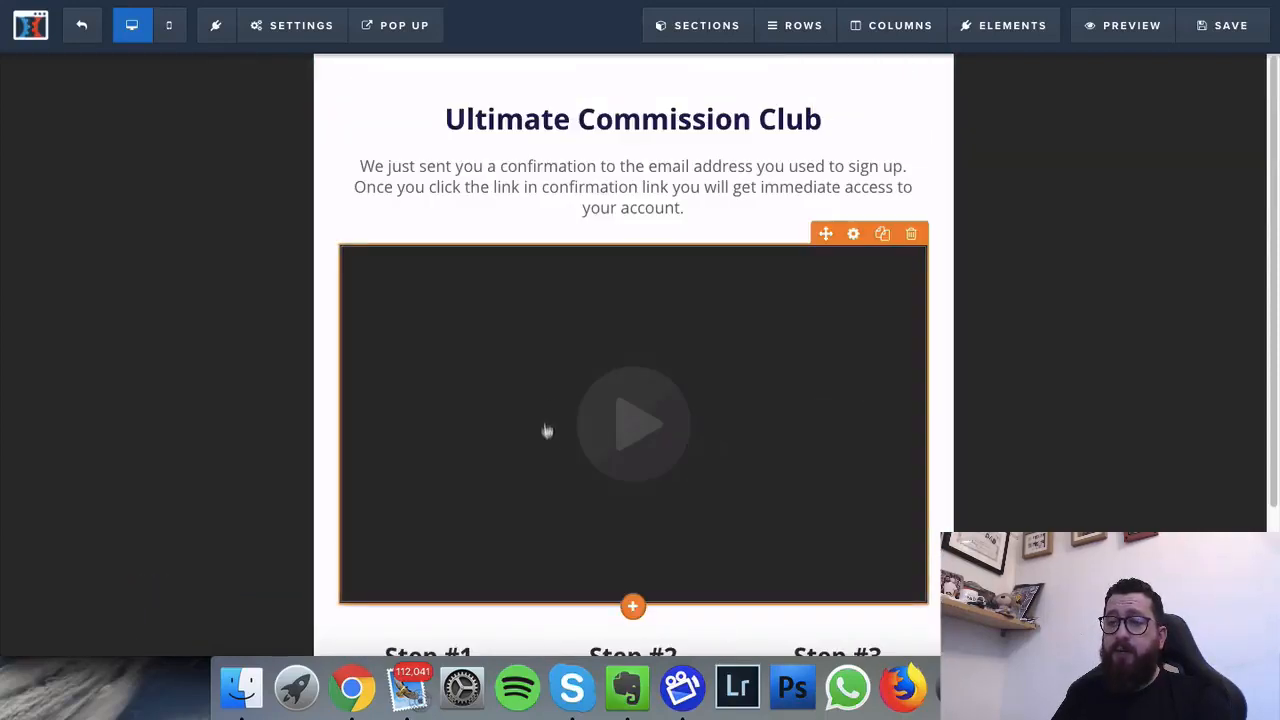
scroll(547, 410, down, 3)
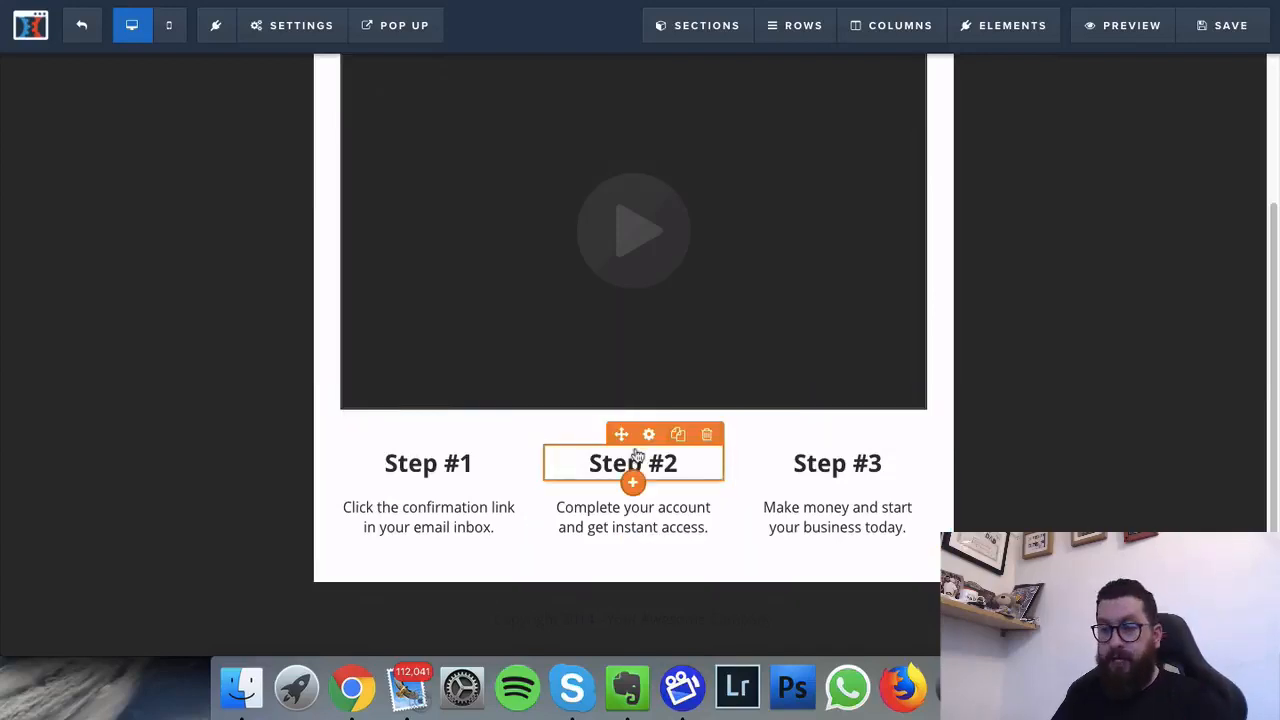
Step: Insert a 1 Column row below the steps with an Image element and open its settings
click(634, 551)
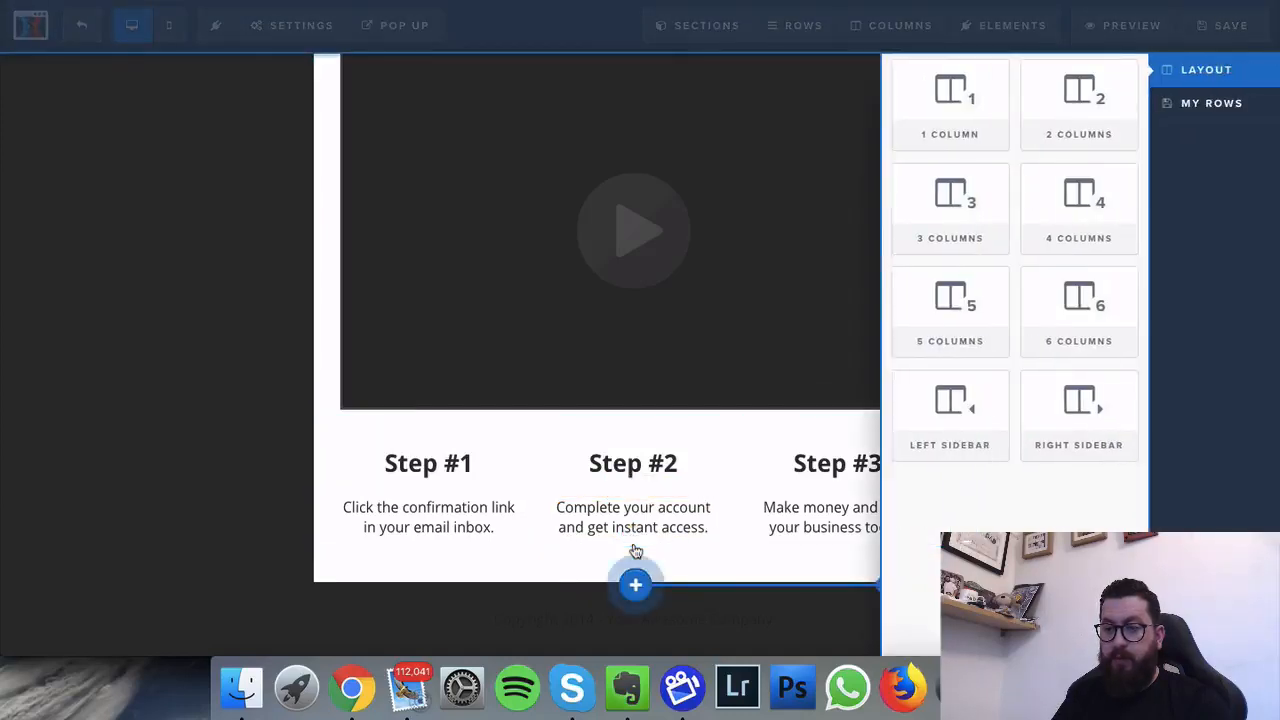
click(960, 116)
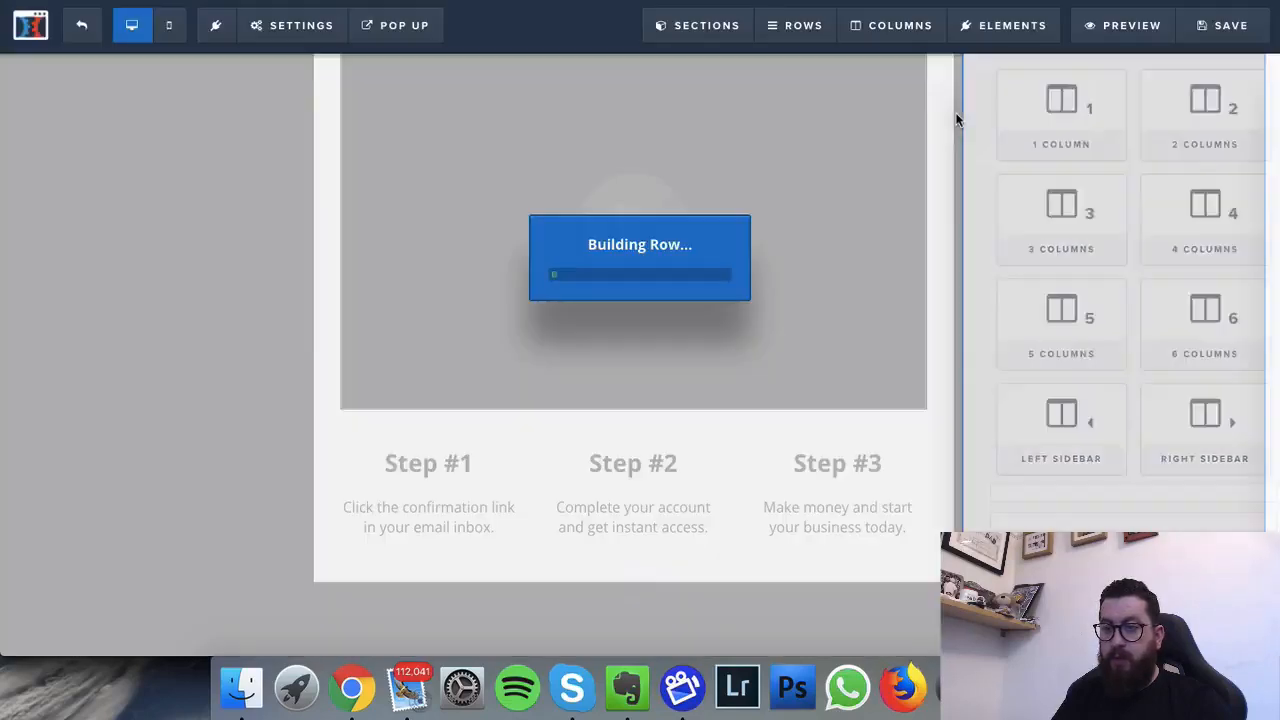
scroll(794, 195, down, 1)
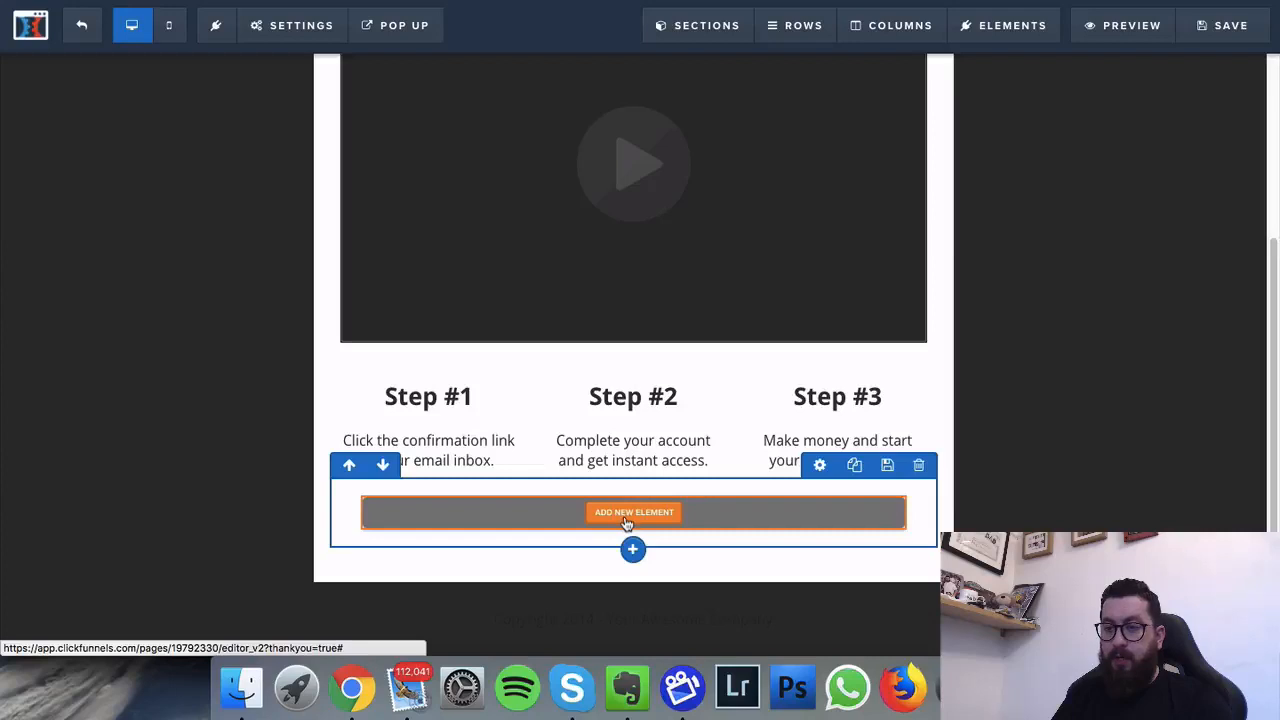
click(627, 522)
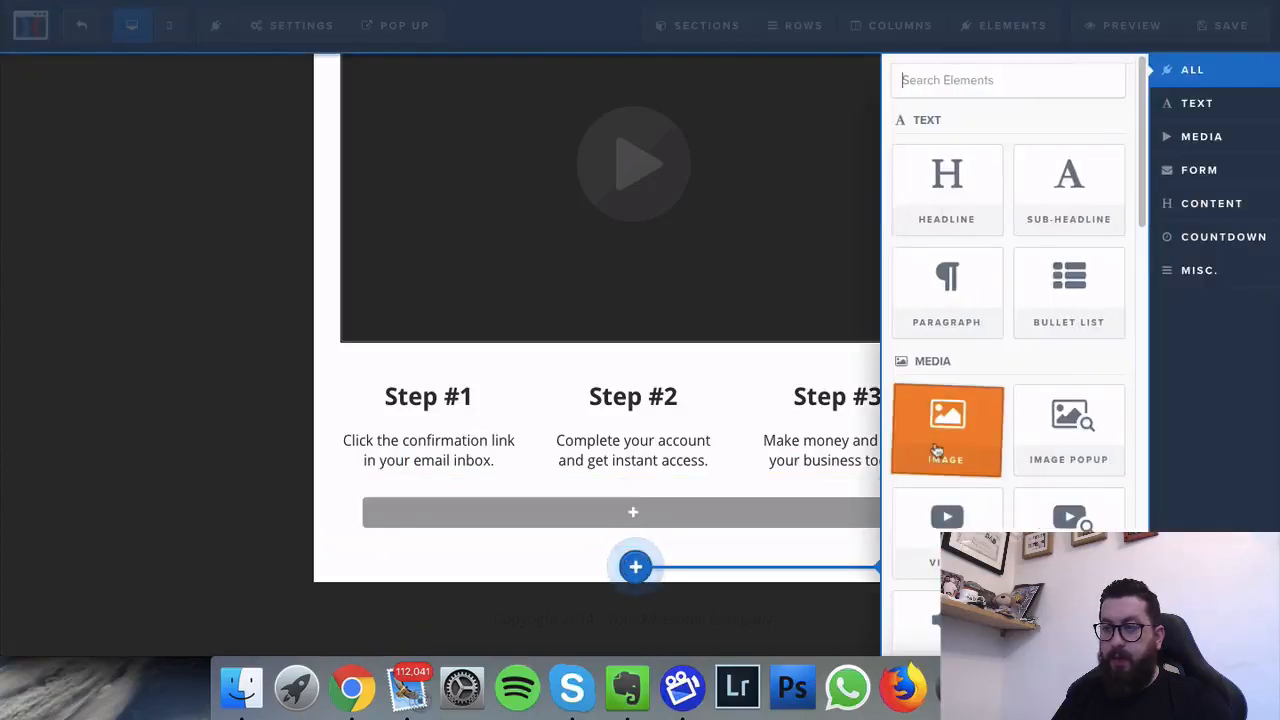
click(945, 450)
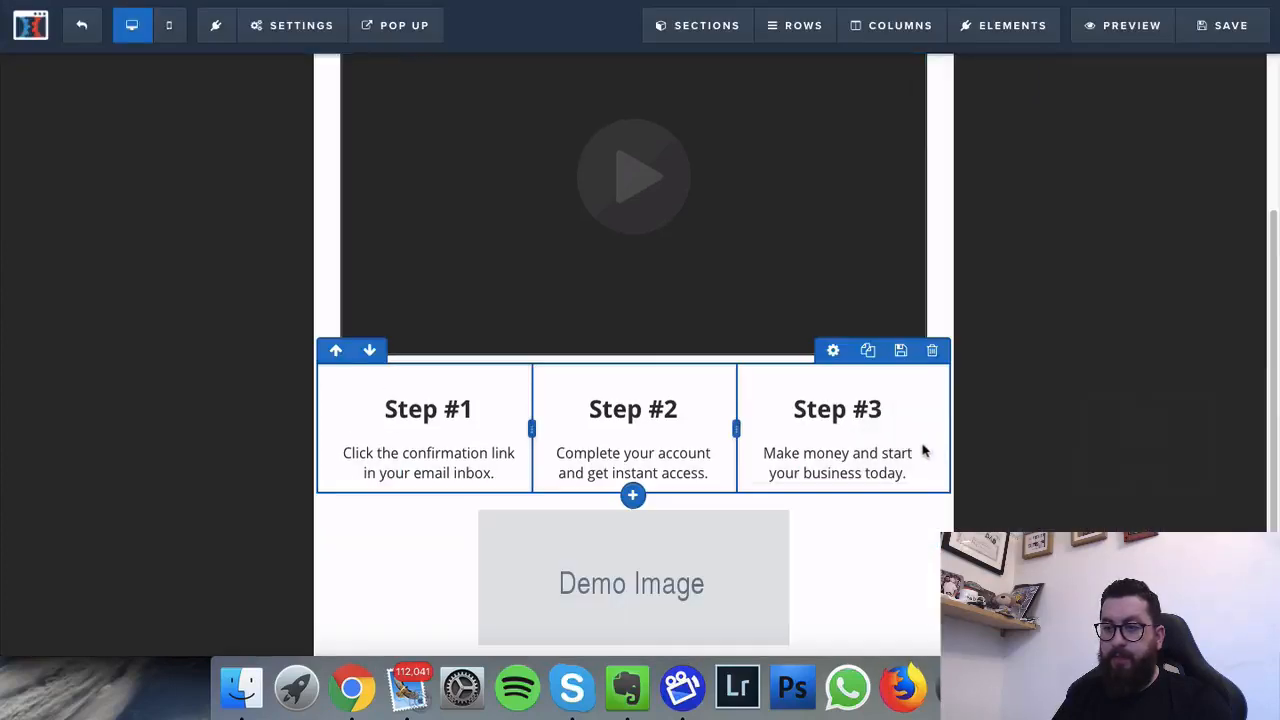
click(643, 458)
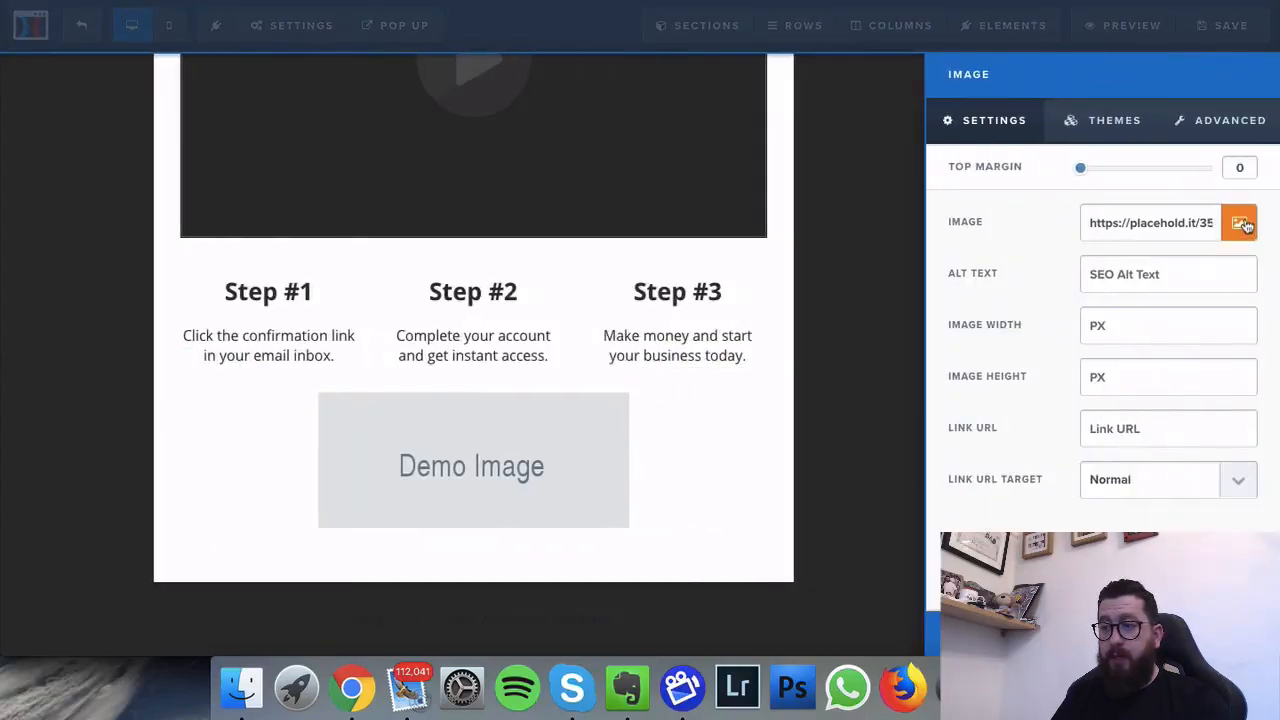
Step: Upload MyInbox.png and Opt in email.png to the image library
click(1241, 225)
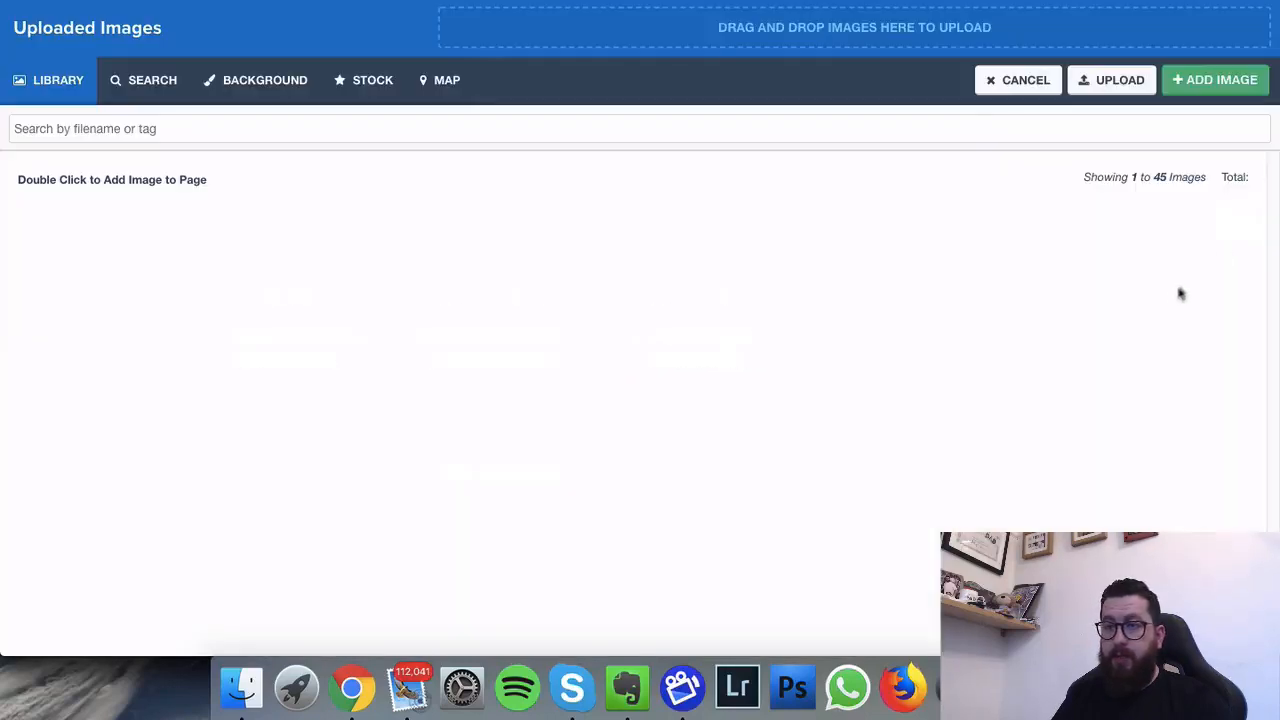
click(1120, 92)
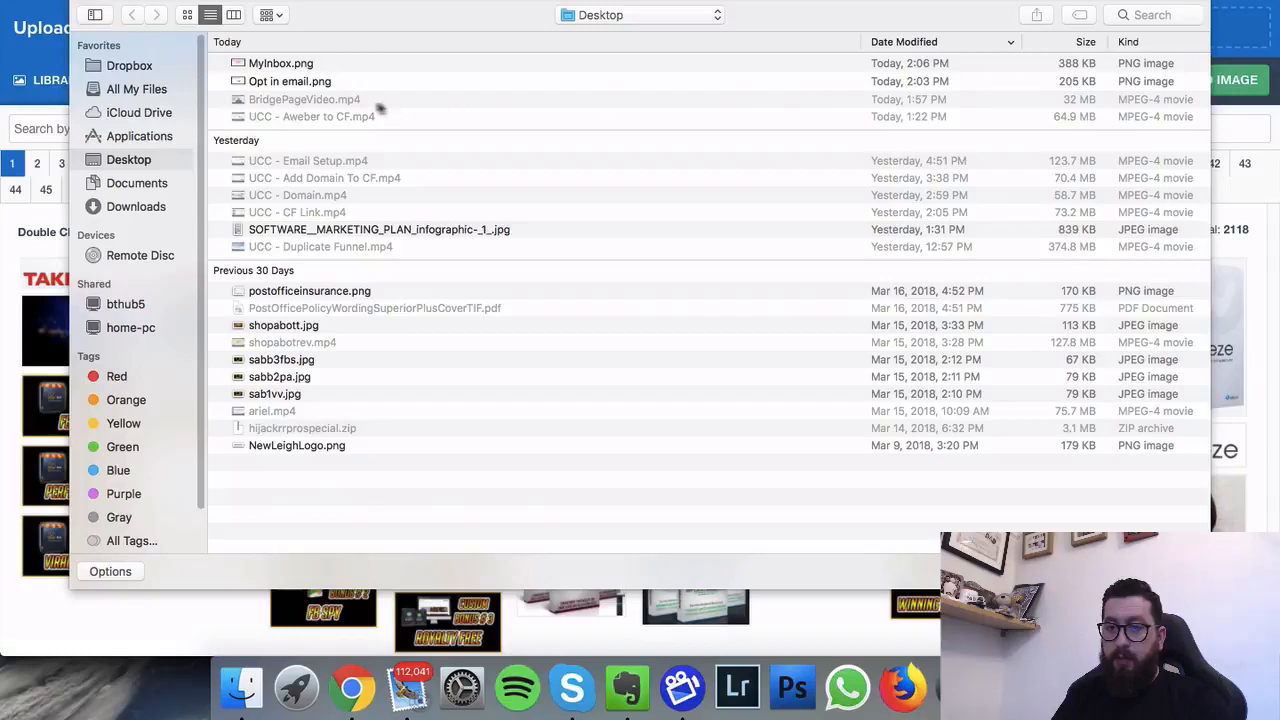
click(290, 66)
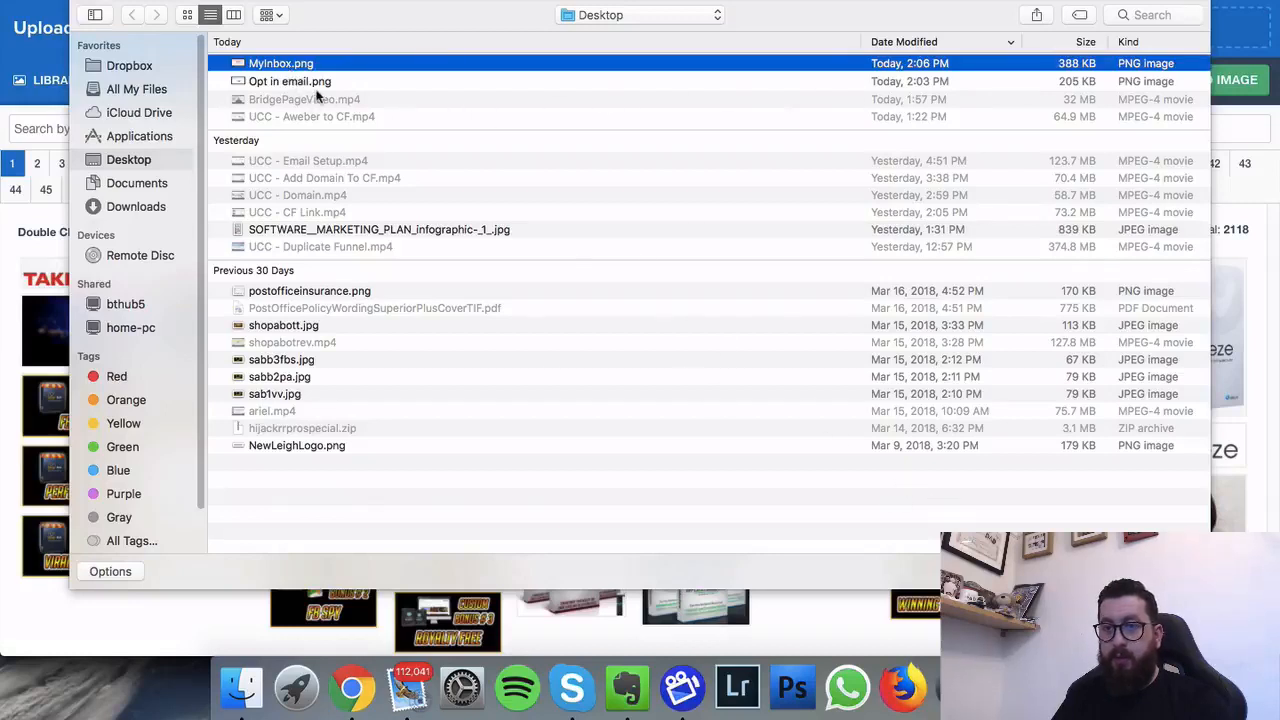
shift+click(303, 81)
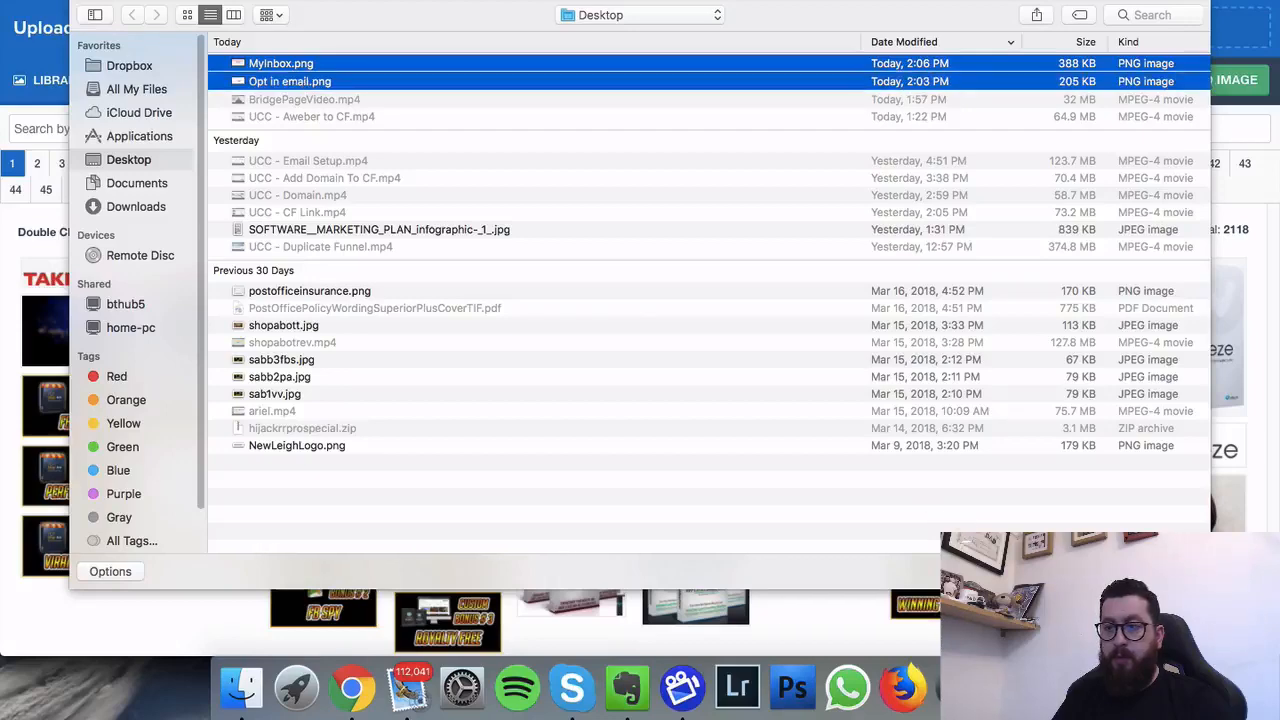
key(Return)
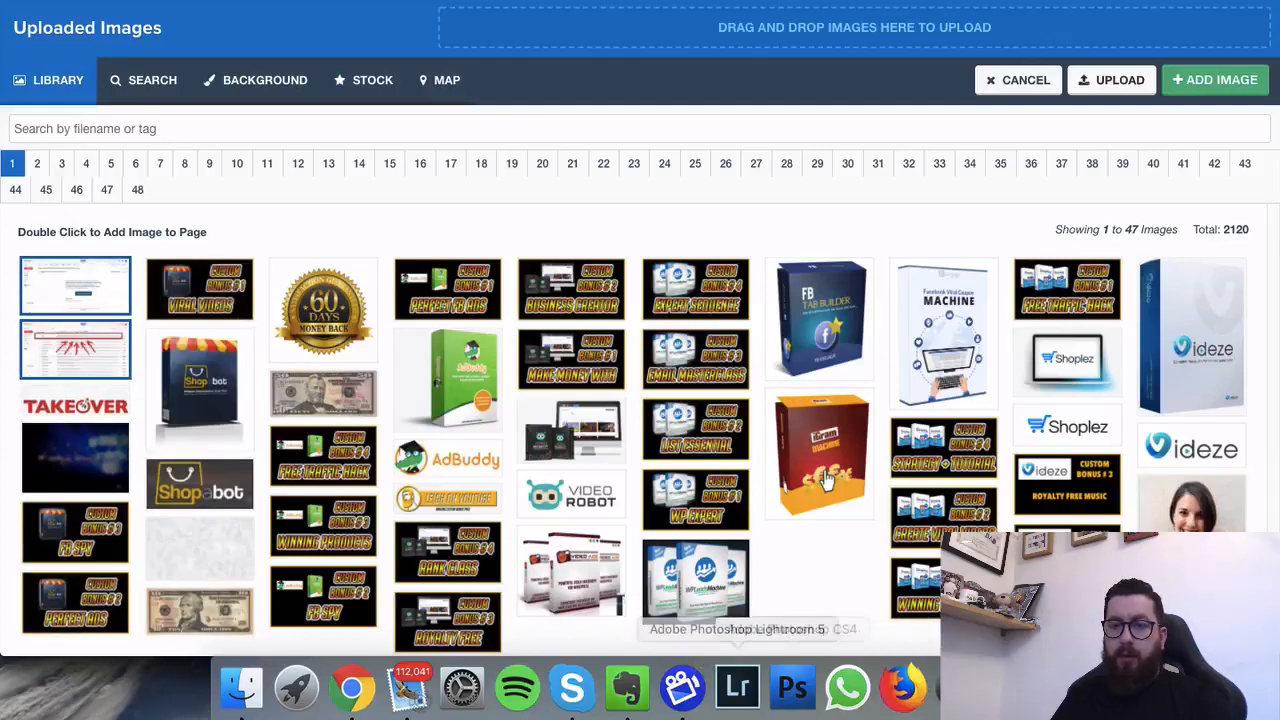
Step: Place the red-arrow inbox screenshot as the page image
click(100, 353)
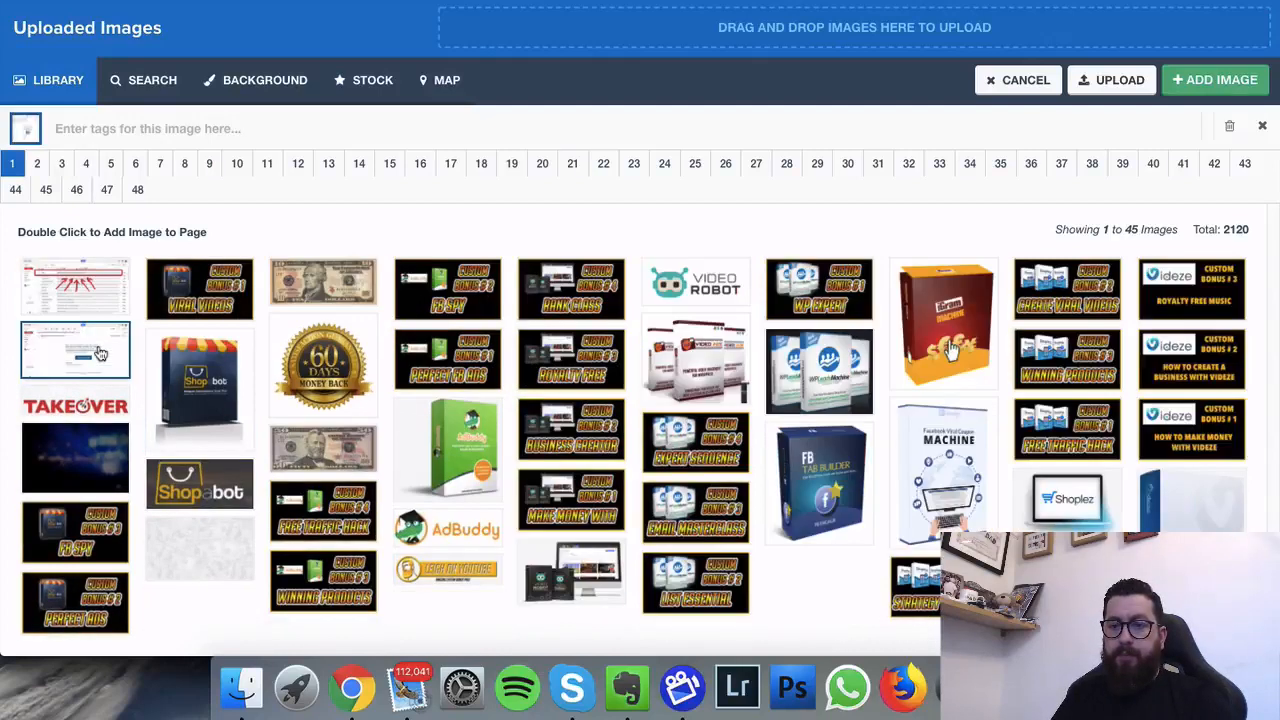
click(90, 290)
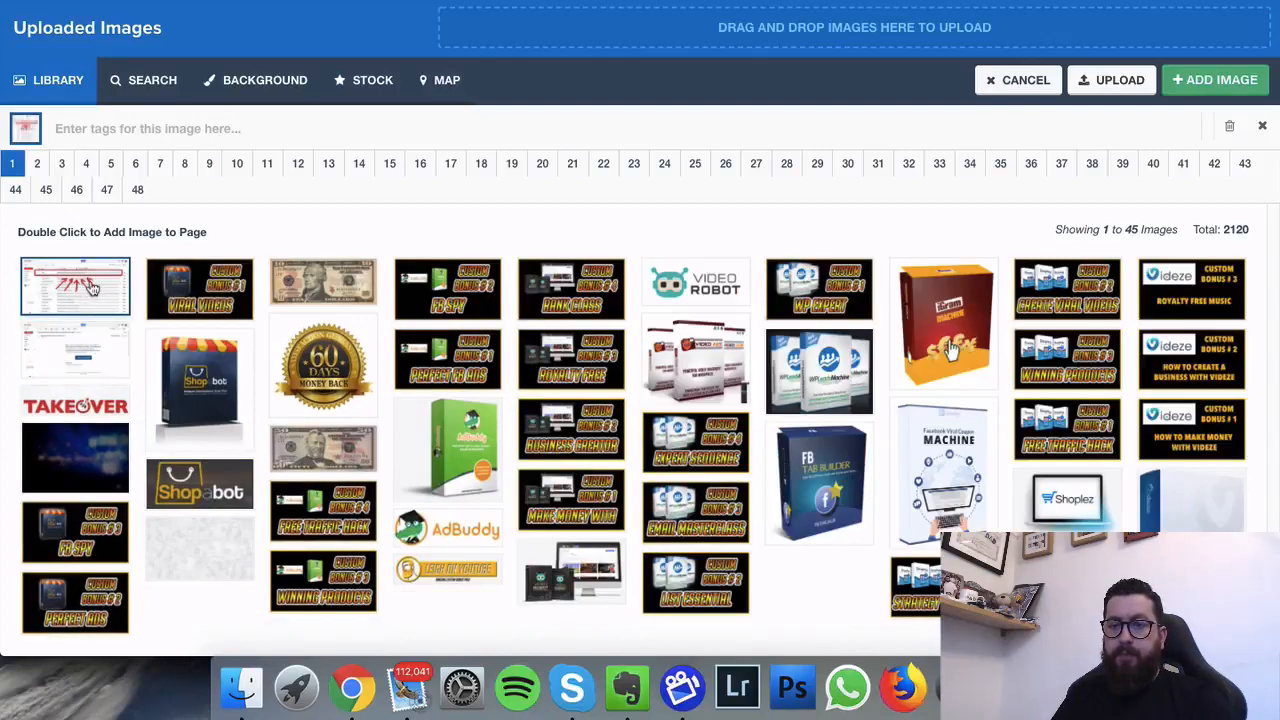
double_click(90, 289)
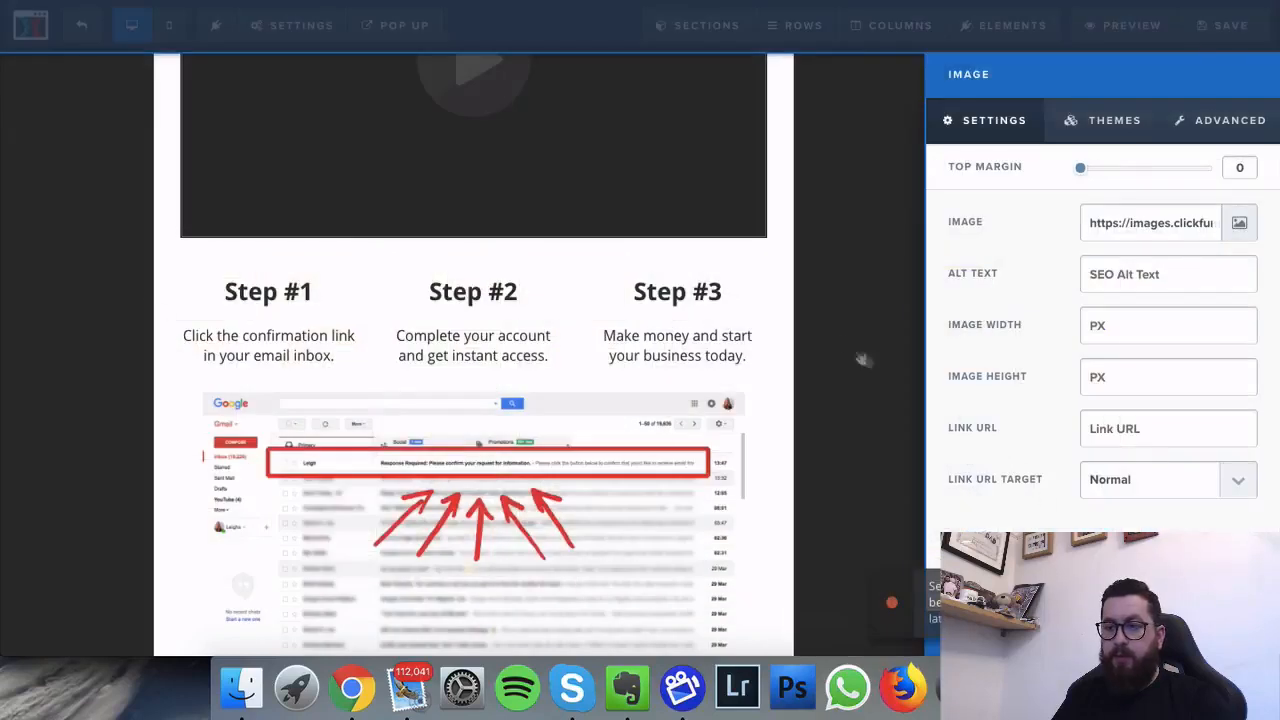
Step: Clone the red-arrow inbox screenshot and open the copy's Image settings
click(846, 380)
scroll(840, 400, down, 2)
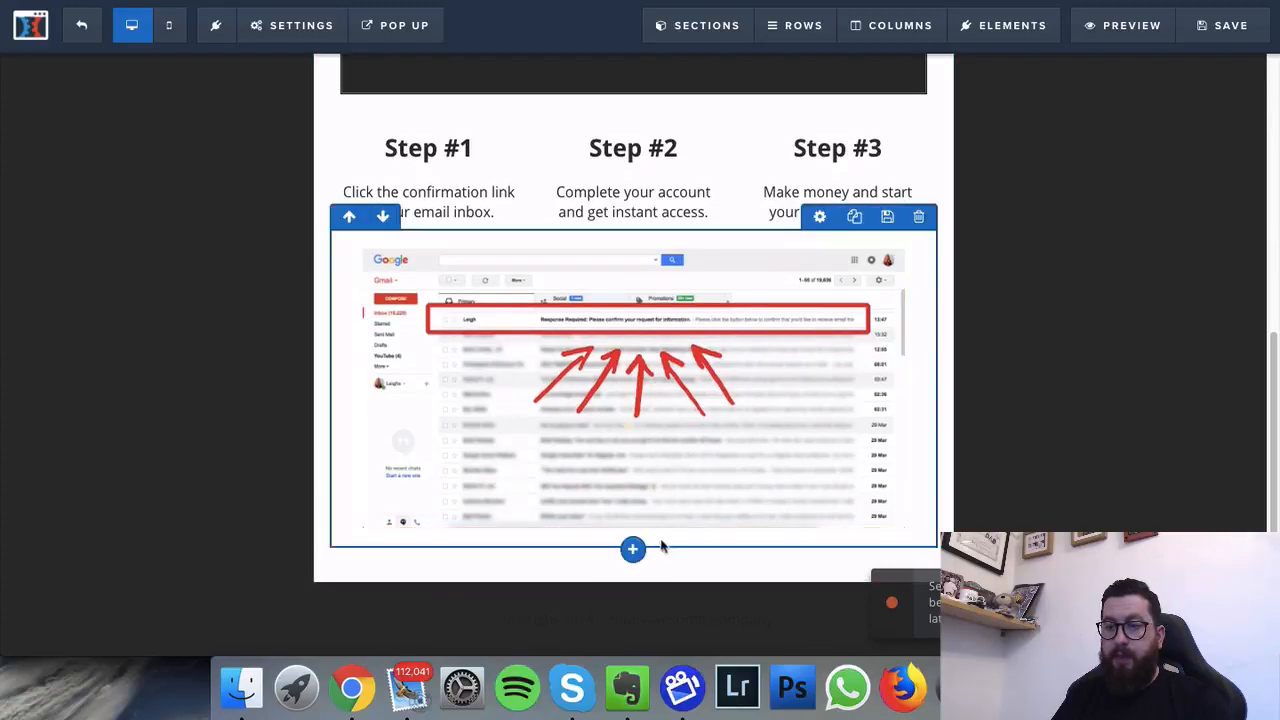
click(636, 551)
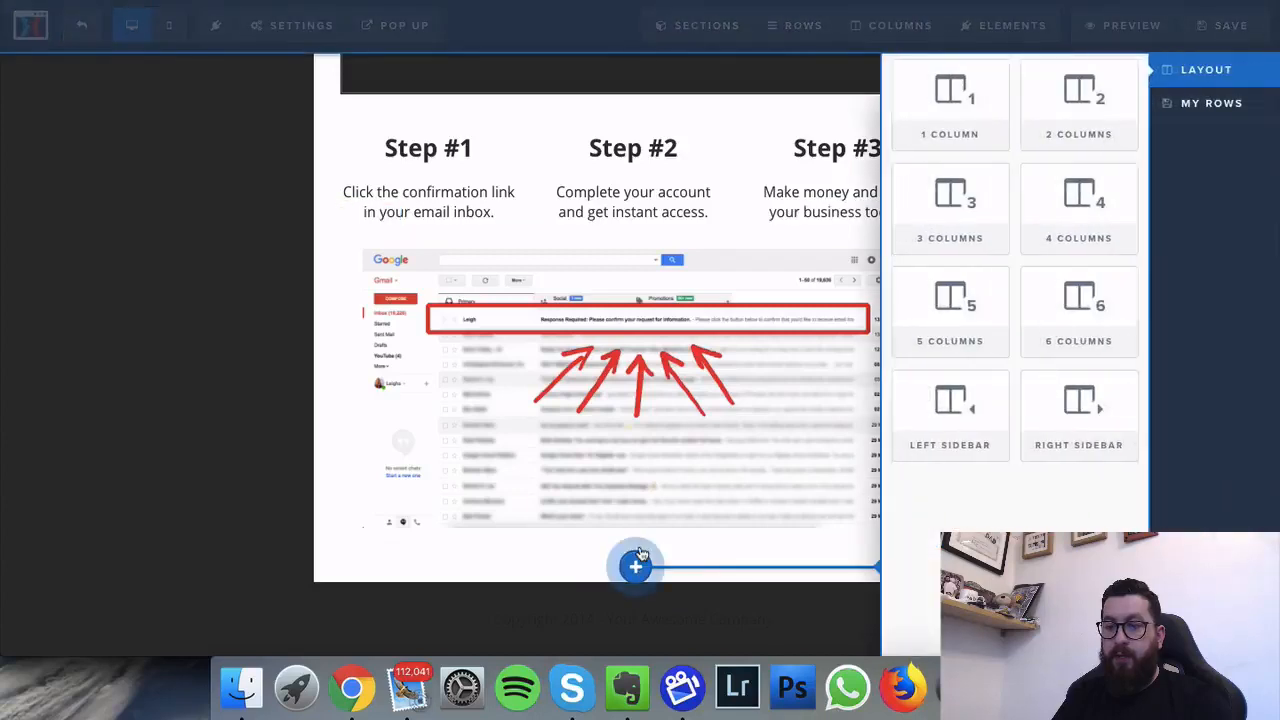
click(748, 586)
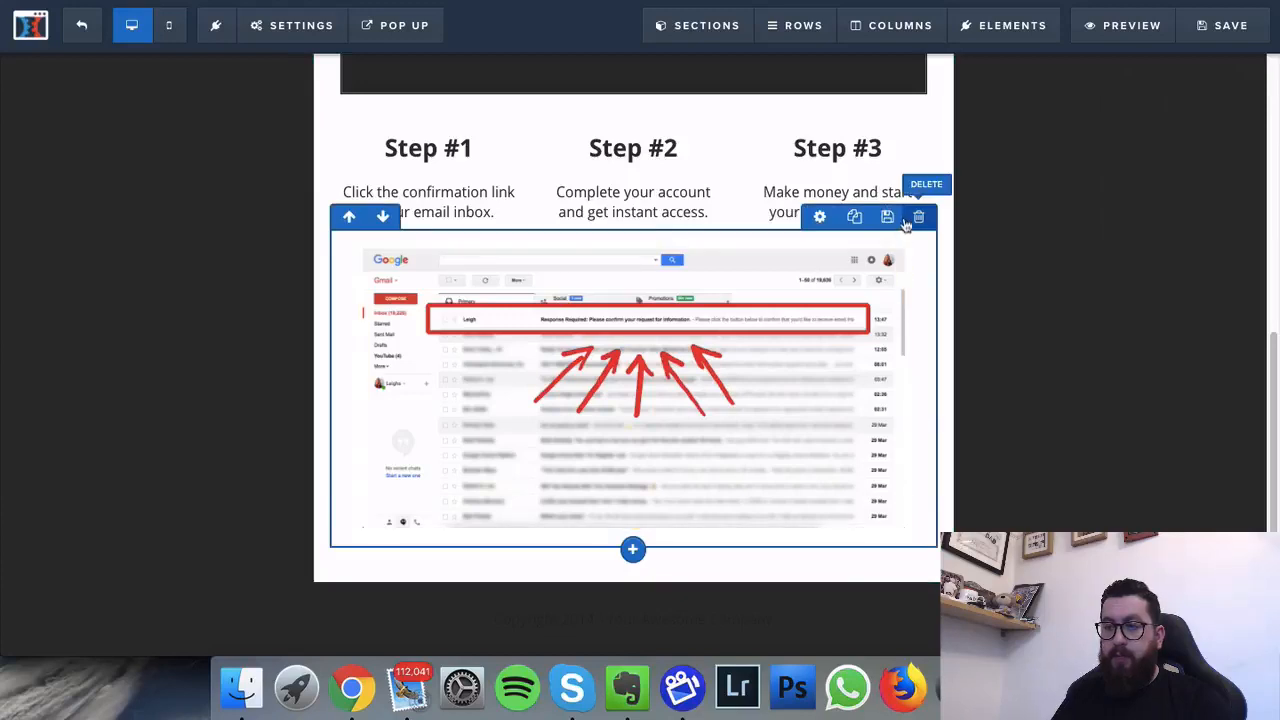
click(854, 220)
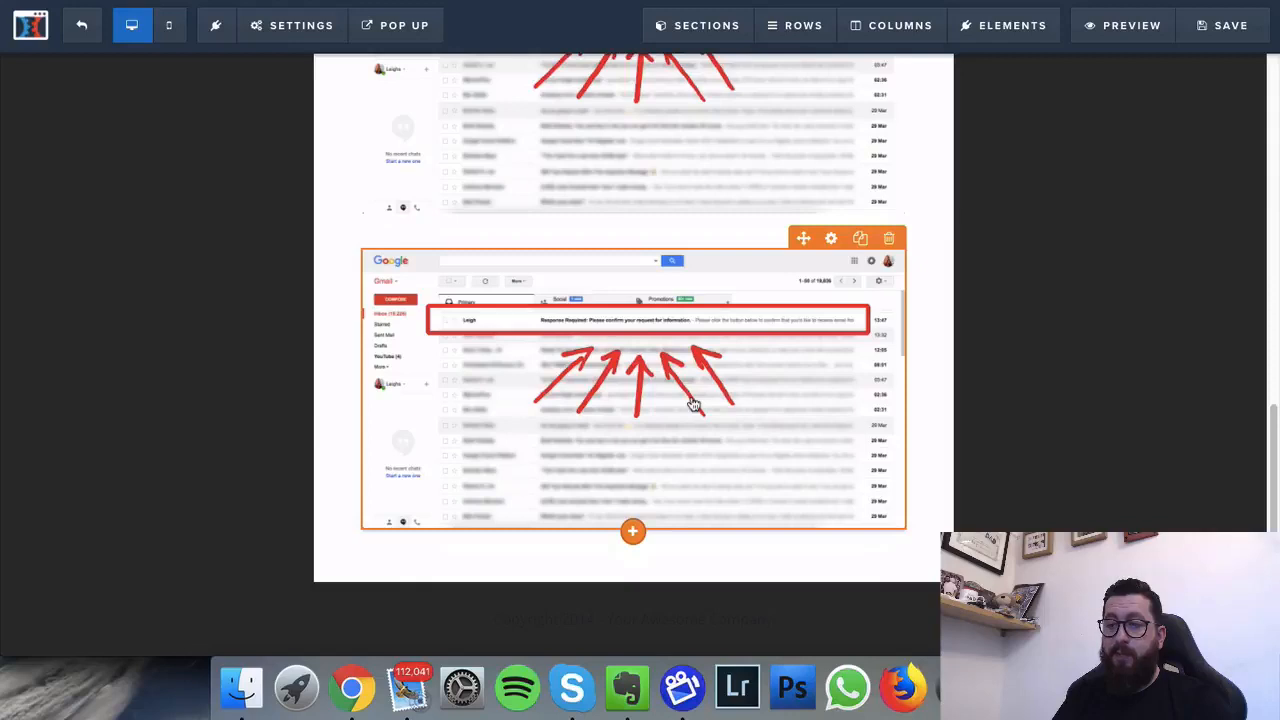
click(693, 404)
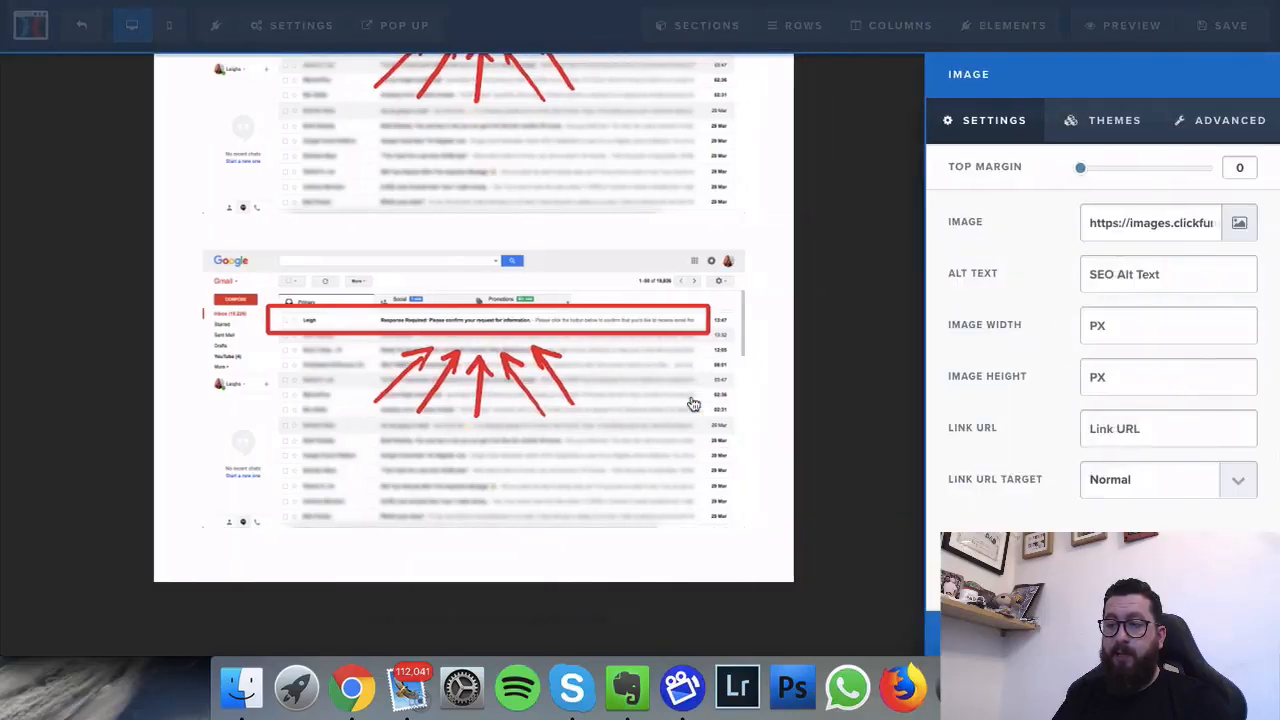
Step: Replace the duplicate lower image with the opened confirmation email screenshot from the library
click(1239, 222)
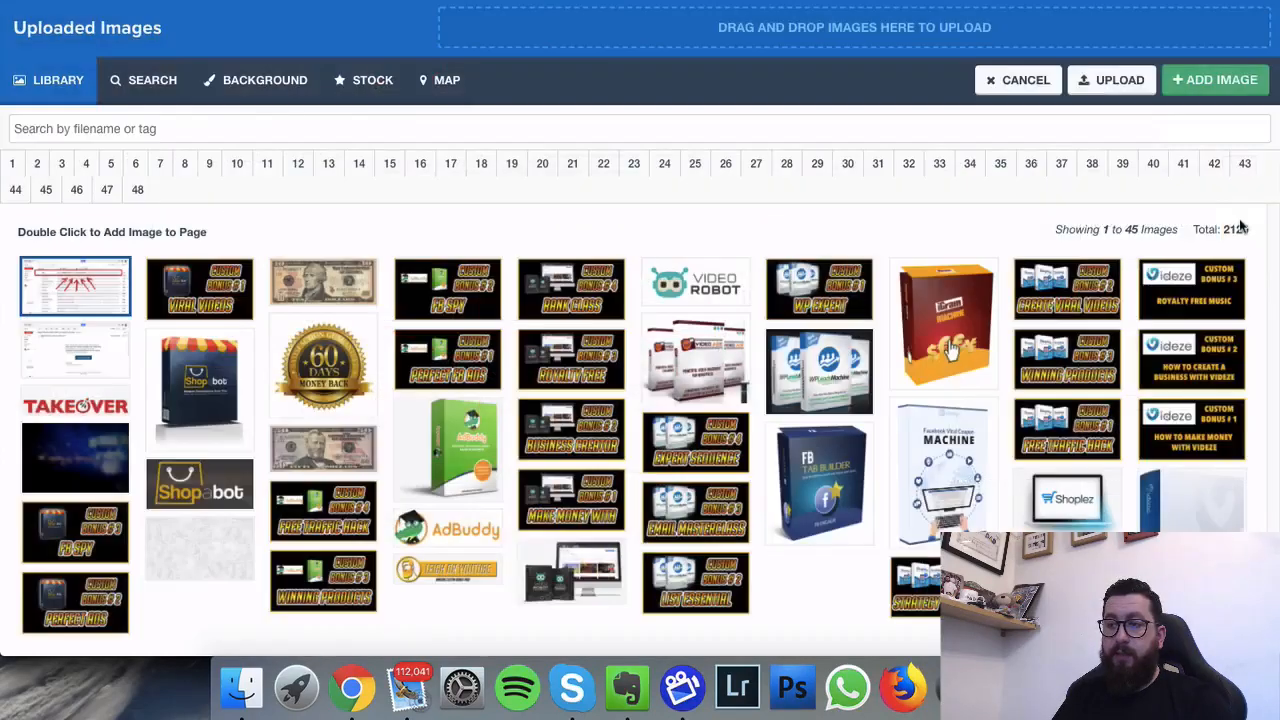
click(79, 375)
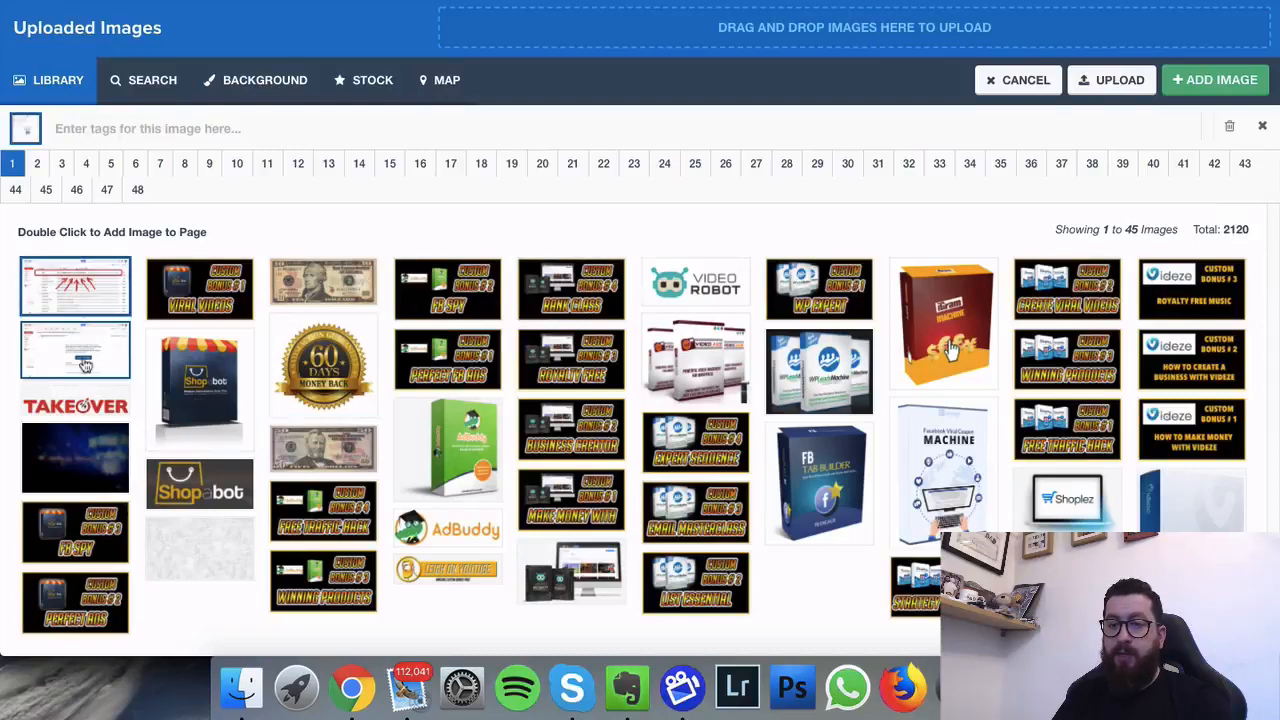
double_click(81, 368)
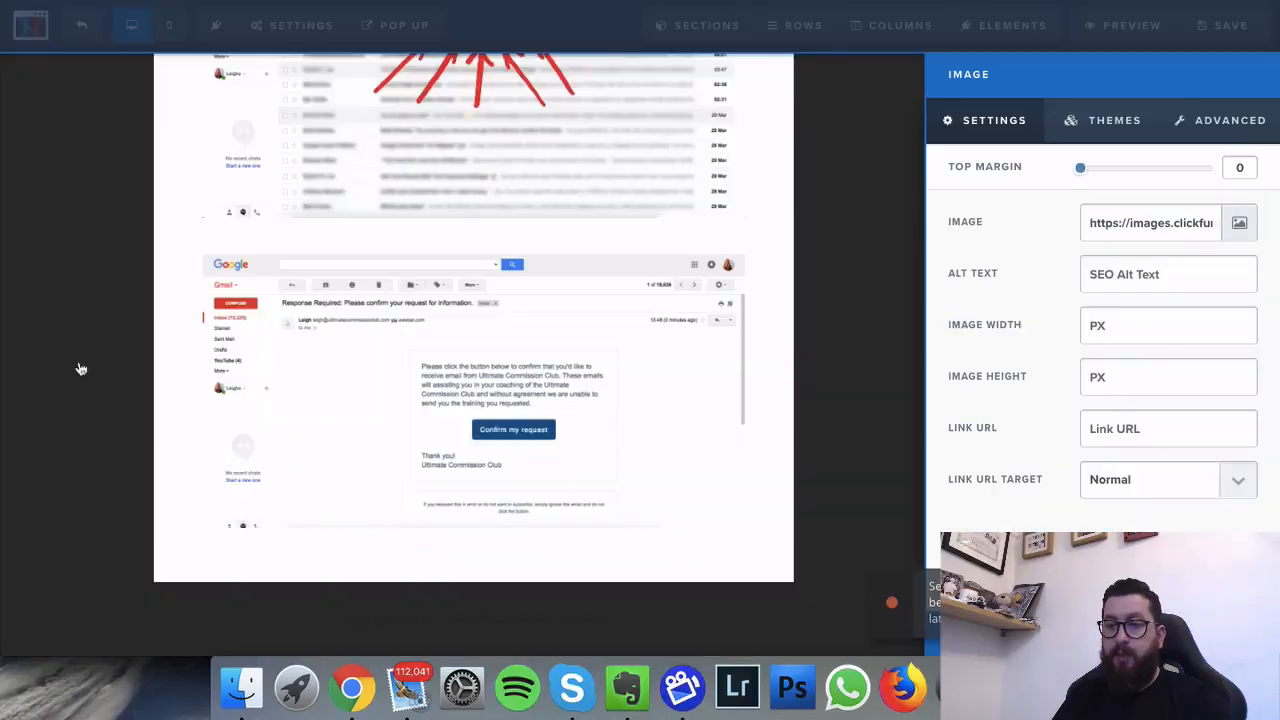
click(877, 253)
Step: Insert an empty 1 Column row beneath the three-steps row
scroll(840, 497, up, 3)
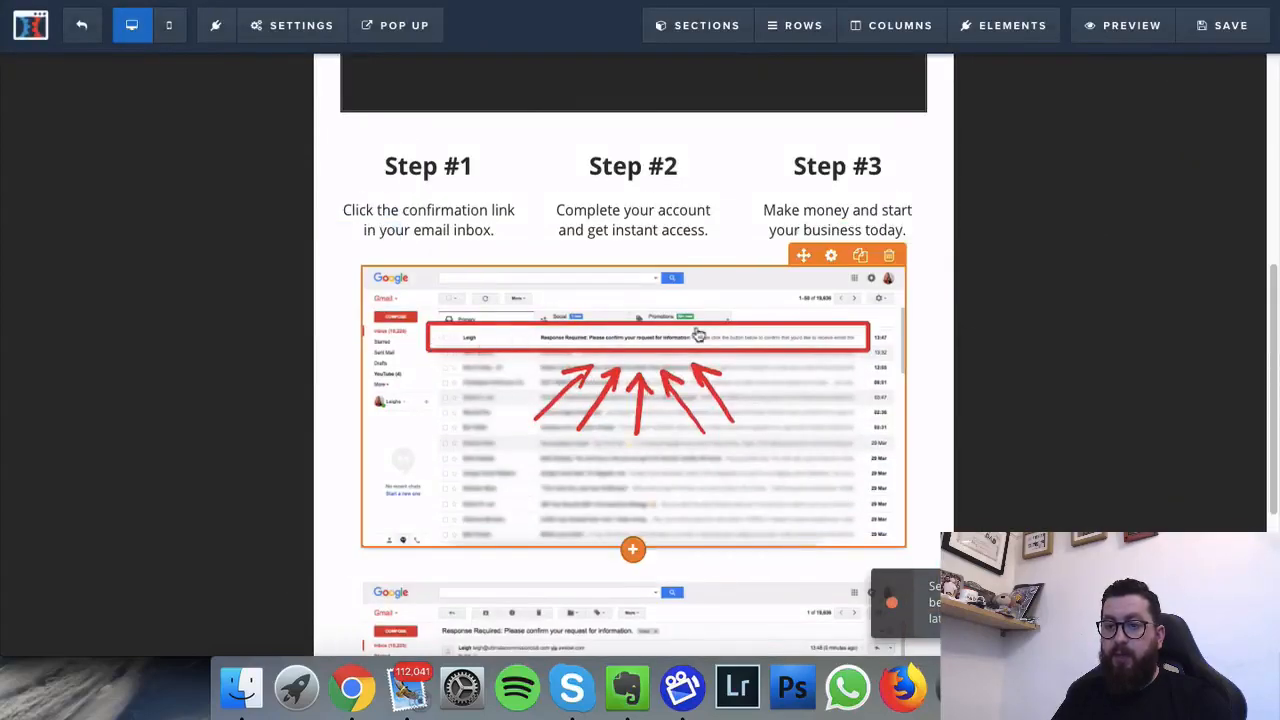
scroll(598, 349, down, 4)
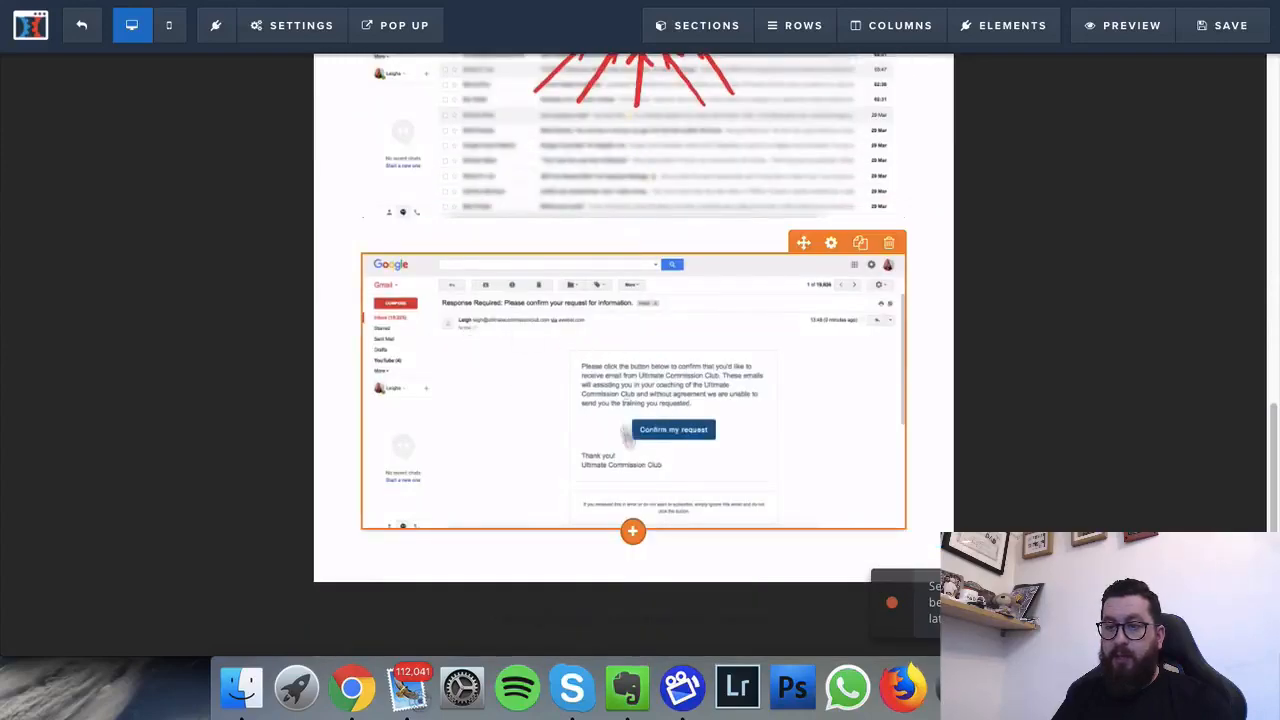
scroll(690, 400, up, 4)
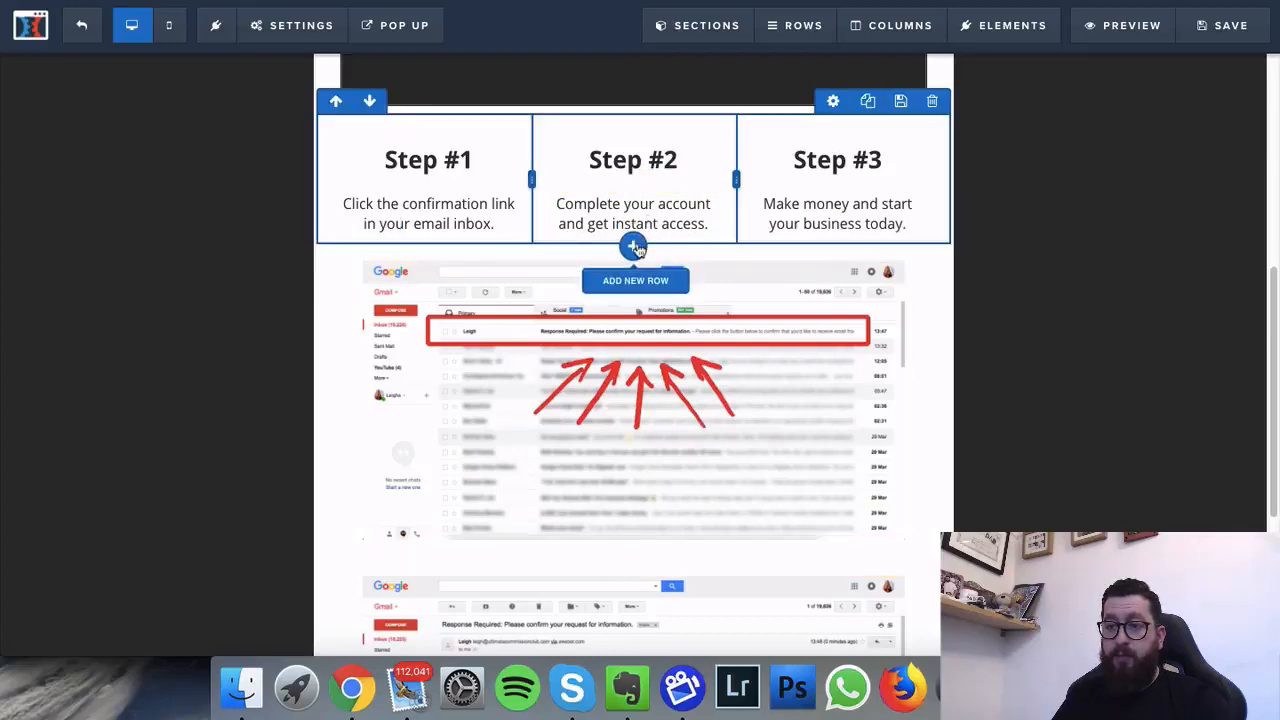
click(634, 246)
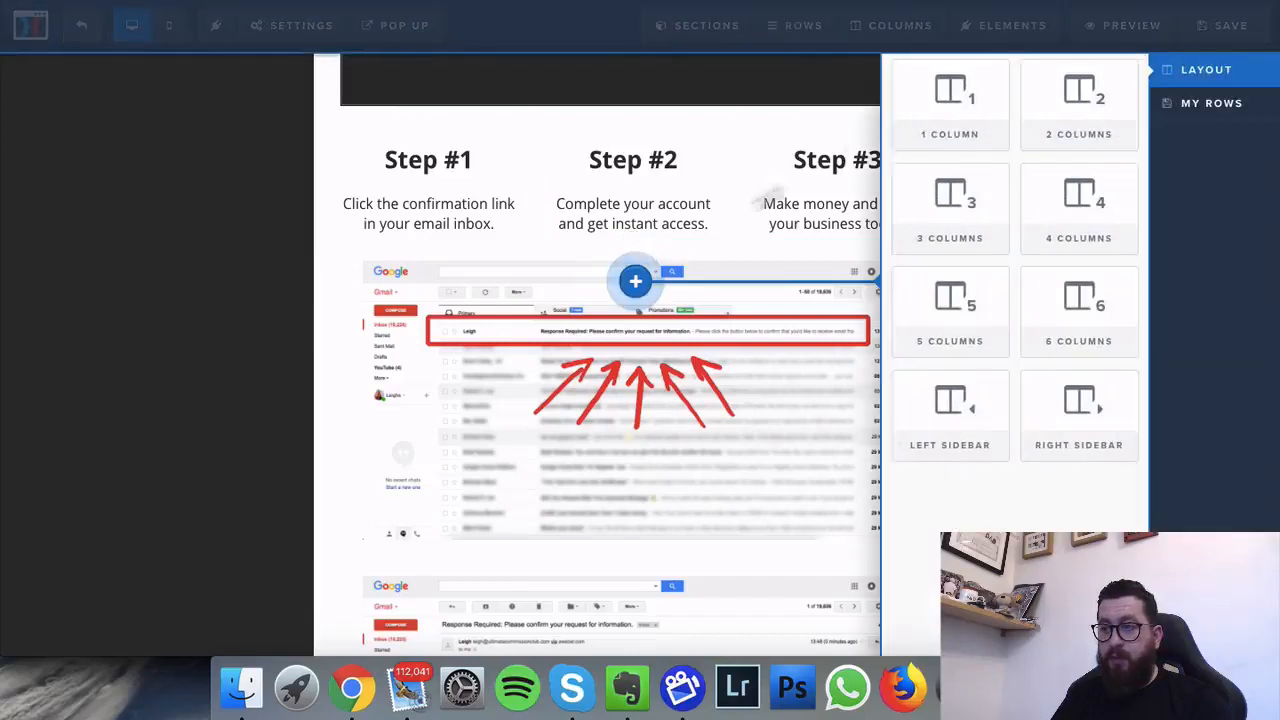
click(940, 88)
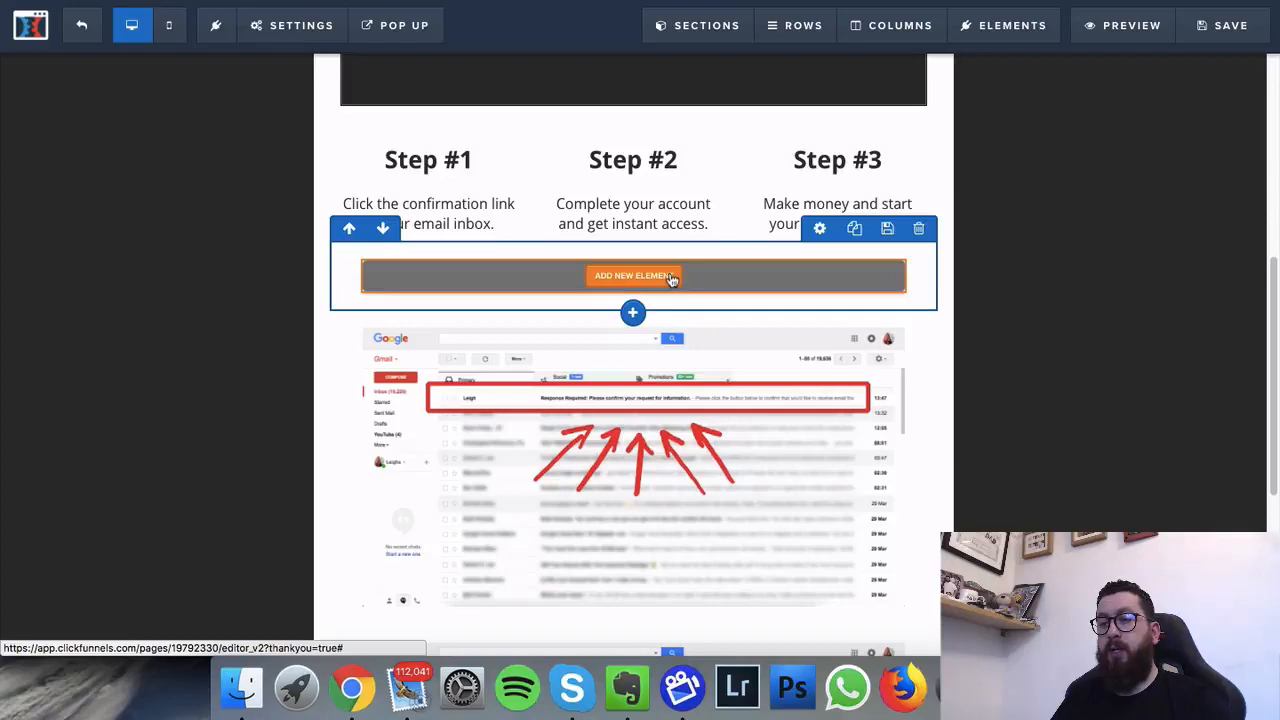
click(672, 279)
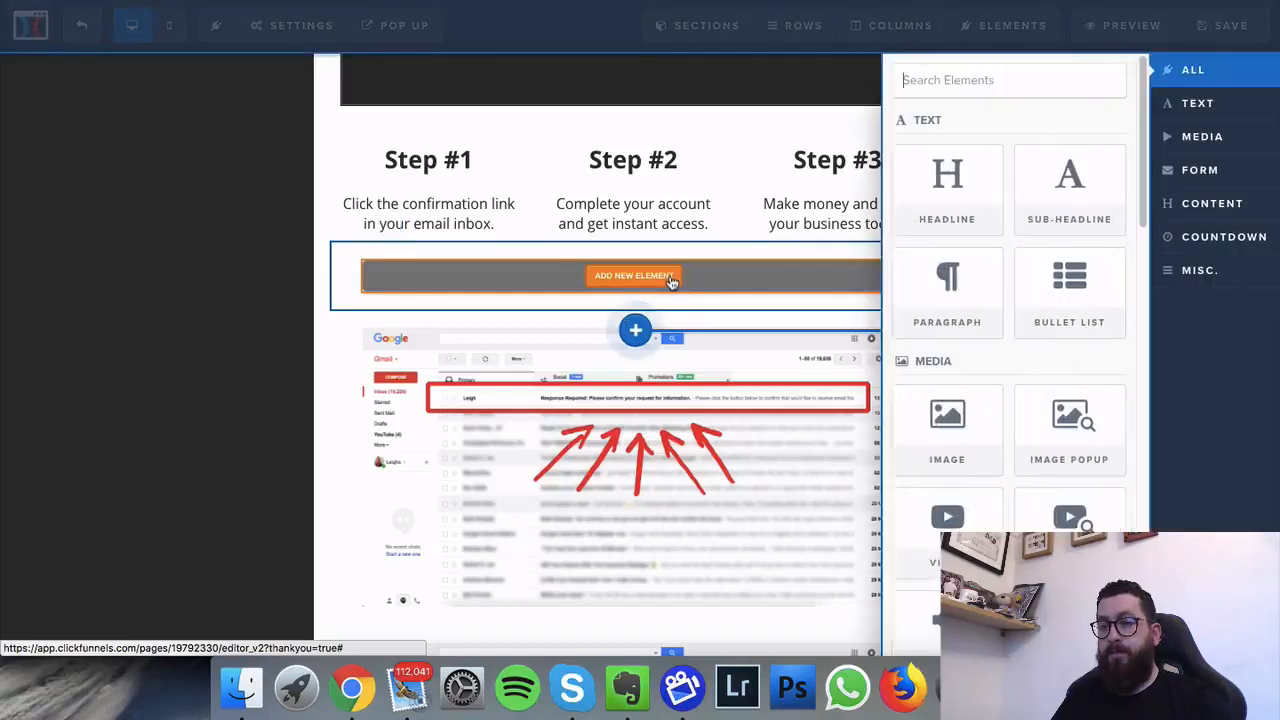
Step: Put a Headline element in the new row and change its text to 'What To Look Out For In Your Inbox'
click(966, 208)
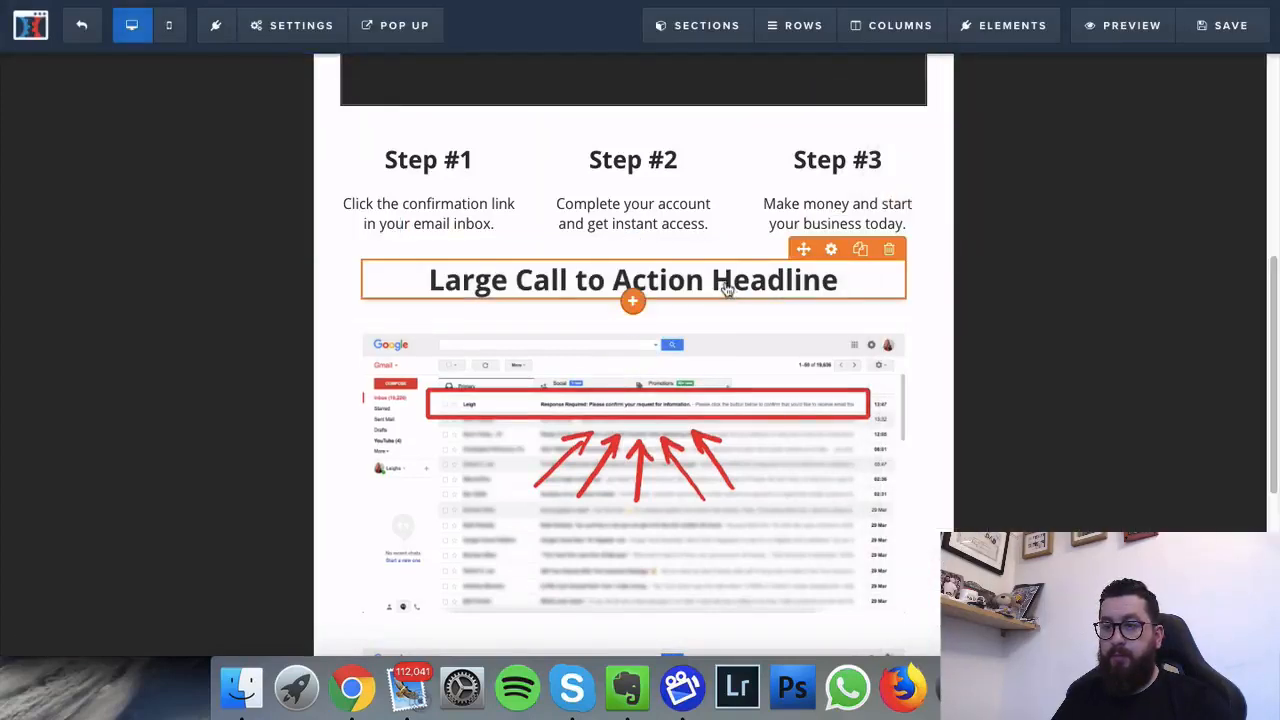
click(727, 288)
triple_click(727, 288)
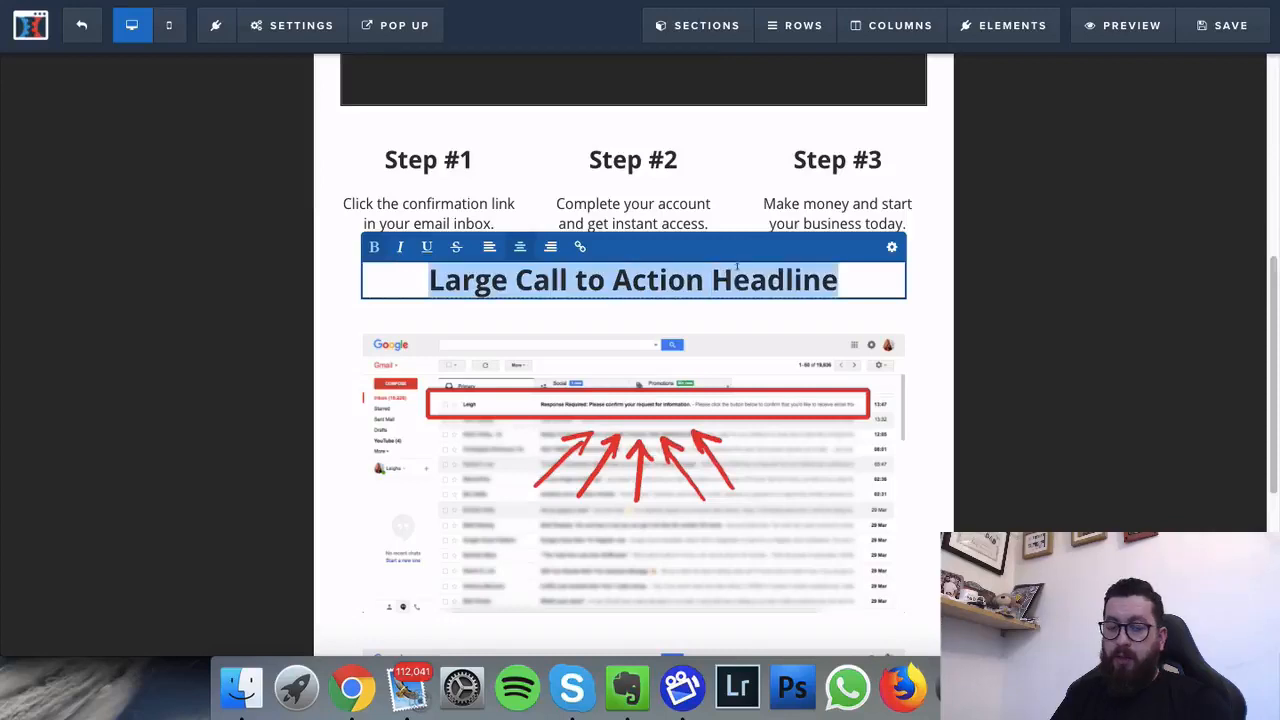
text(What T)
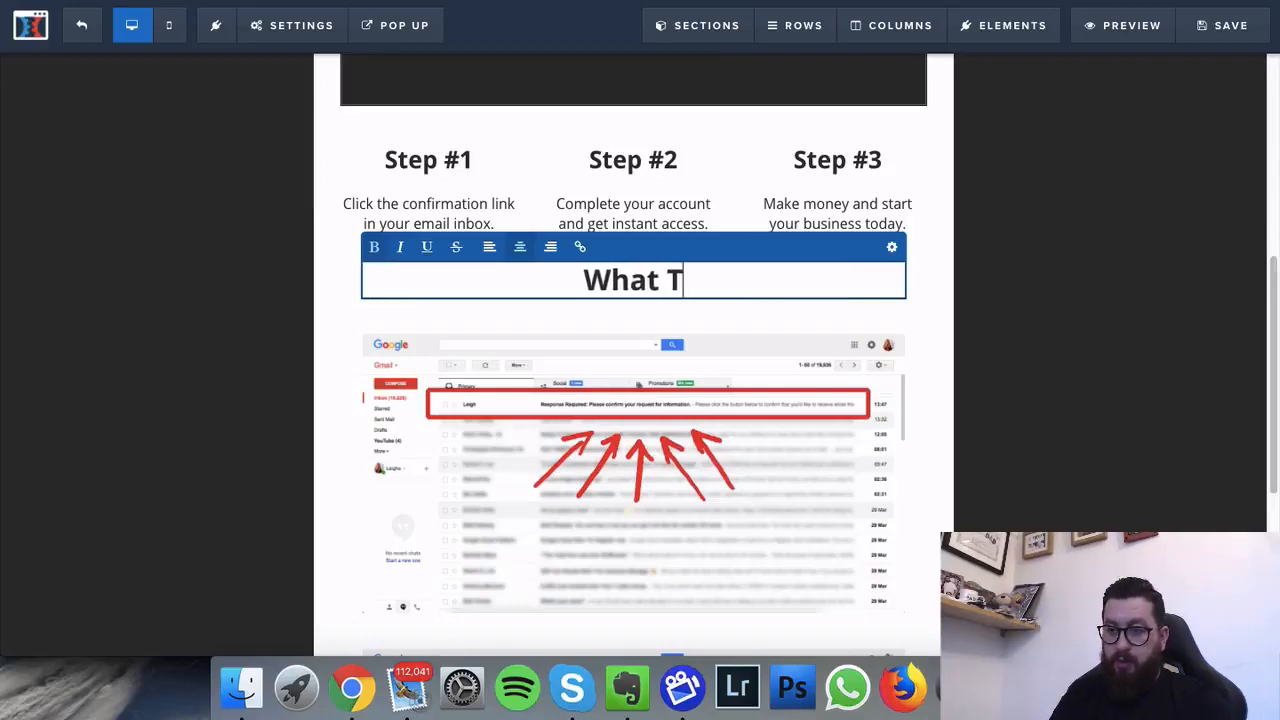
text(o Look )
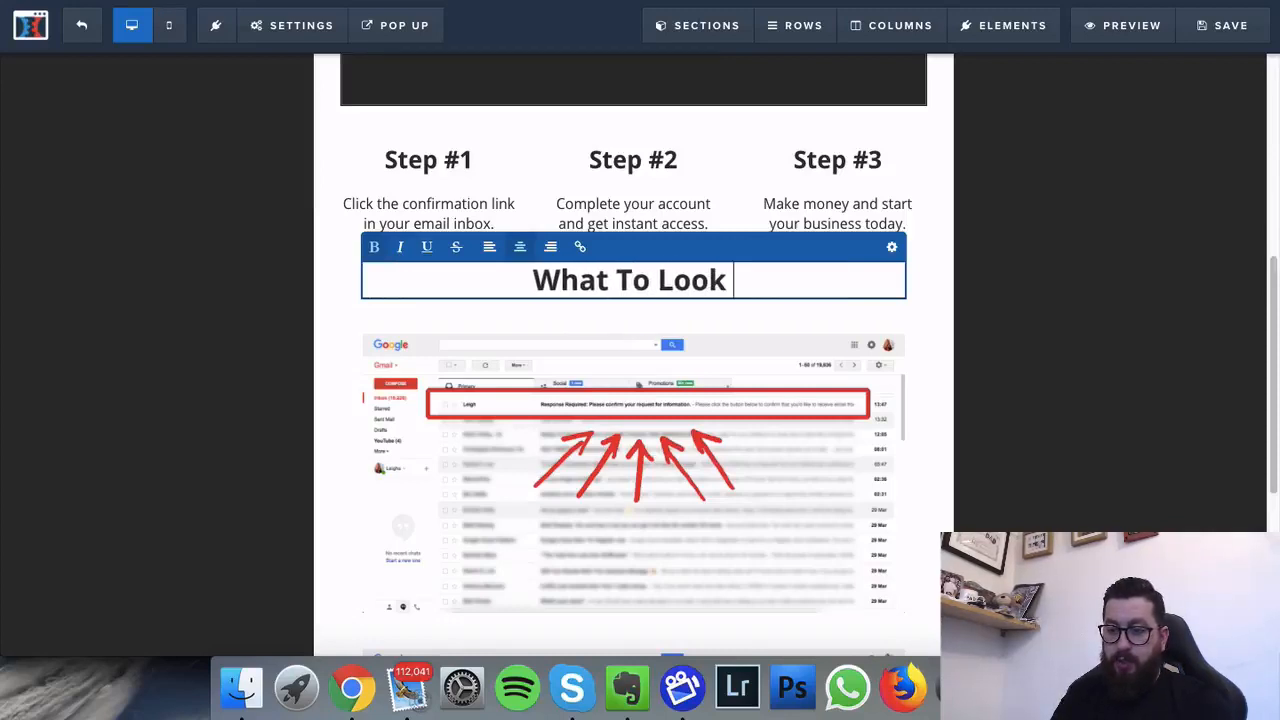
text(Out For I)
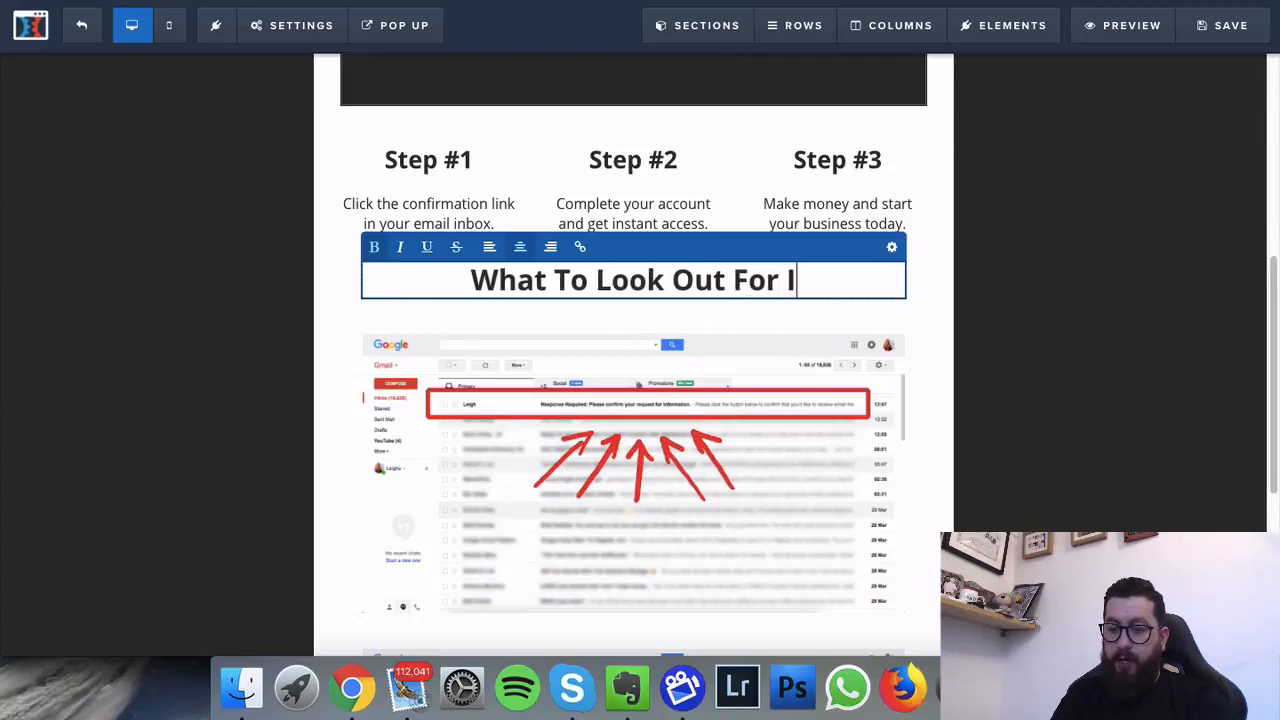
text(n Your I)
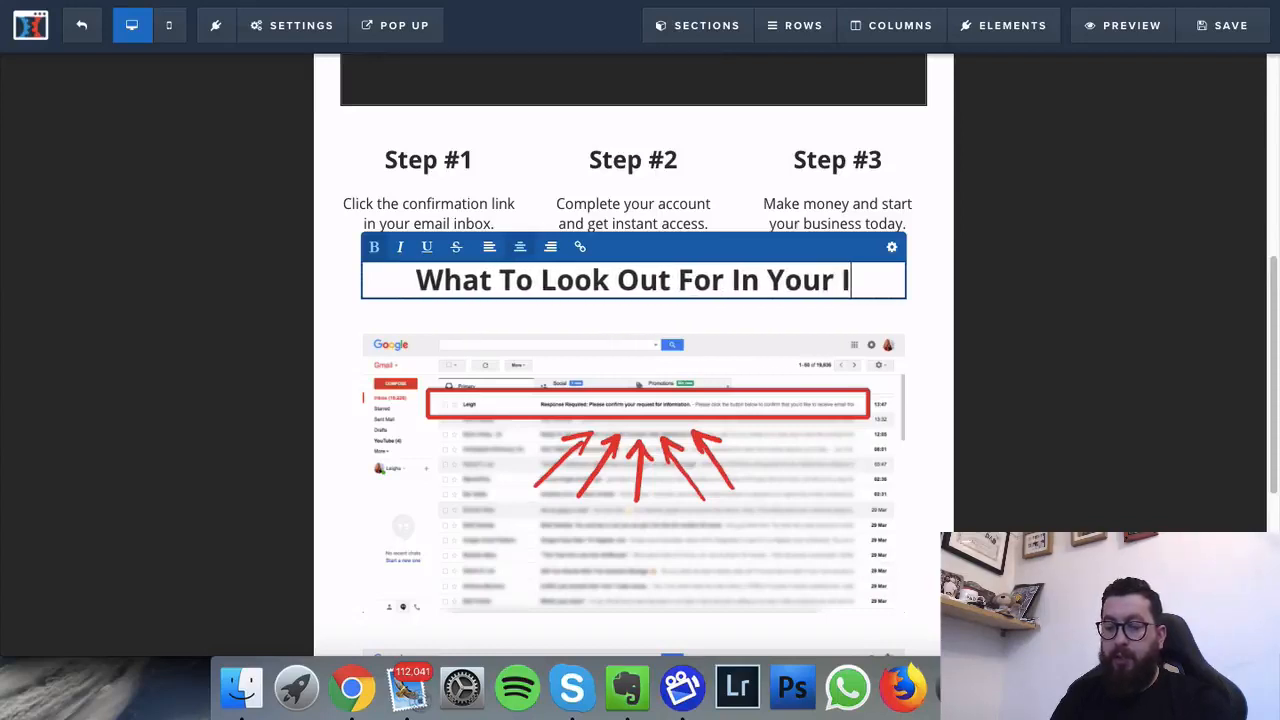
text(nbox)
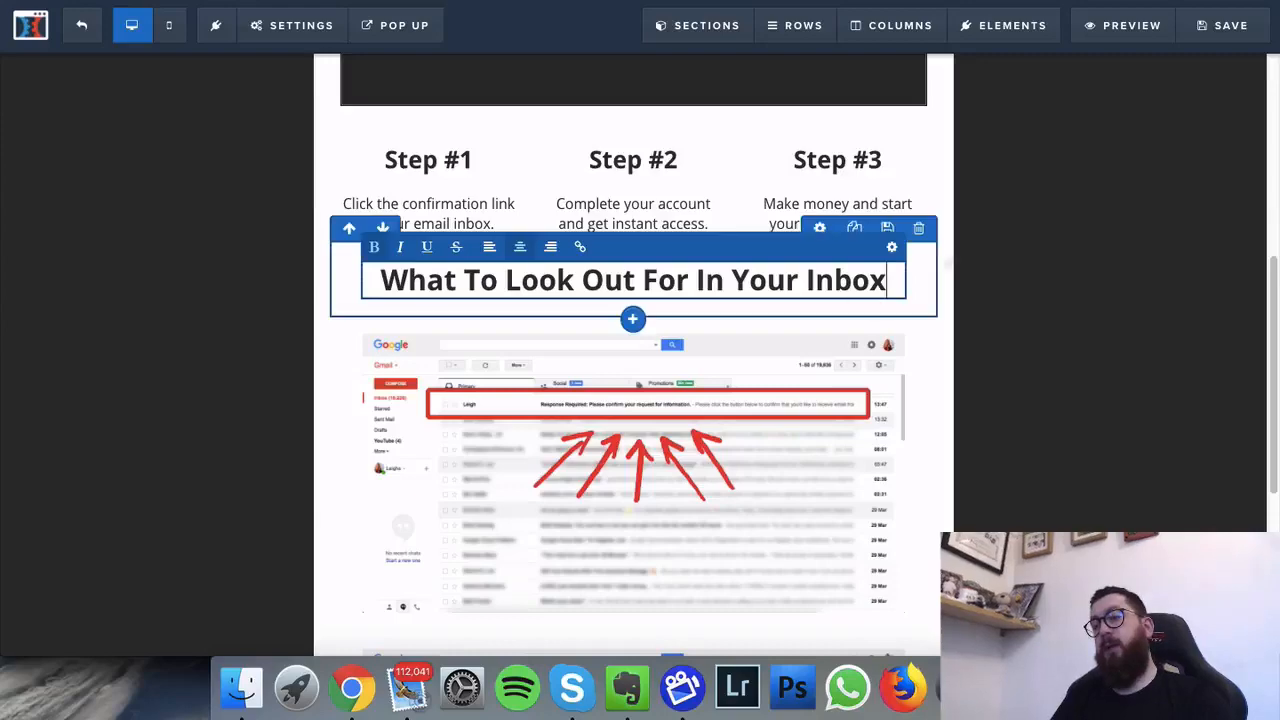
click(1014, 248)
scroll(997, 297, up, 1)
scroll(995, 297, down, 5)
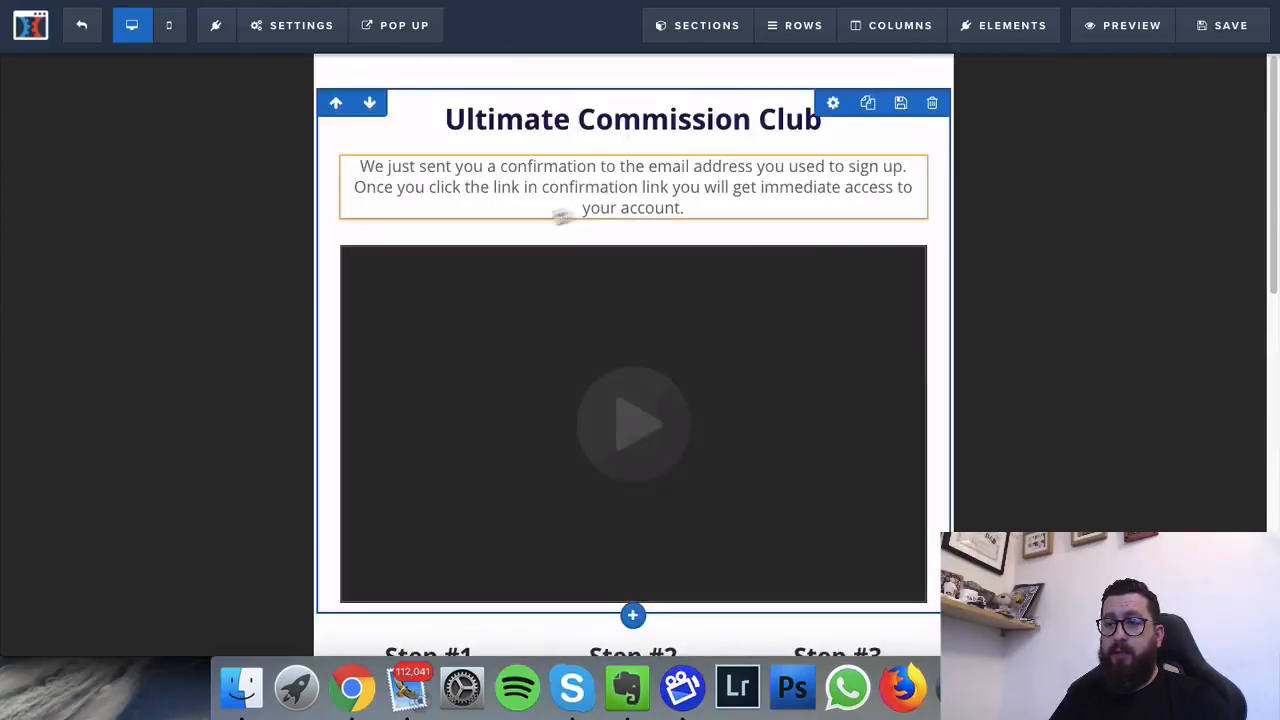
scroll(563, 217, down, 1)
Step: Set the SEO title to 'Ultimate Commission Club - Check Your Inbox' and paste it as the description
click(1237, 41)
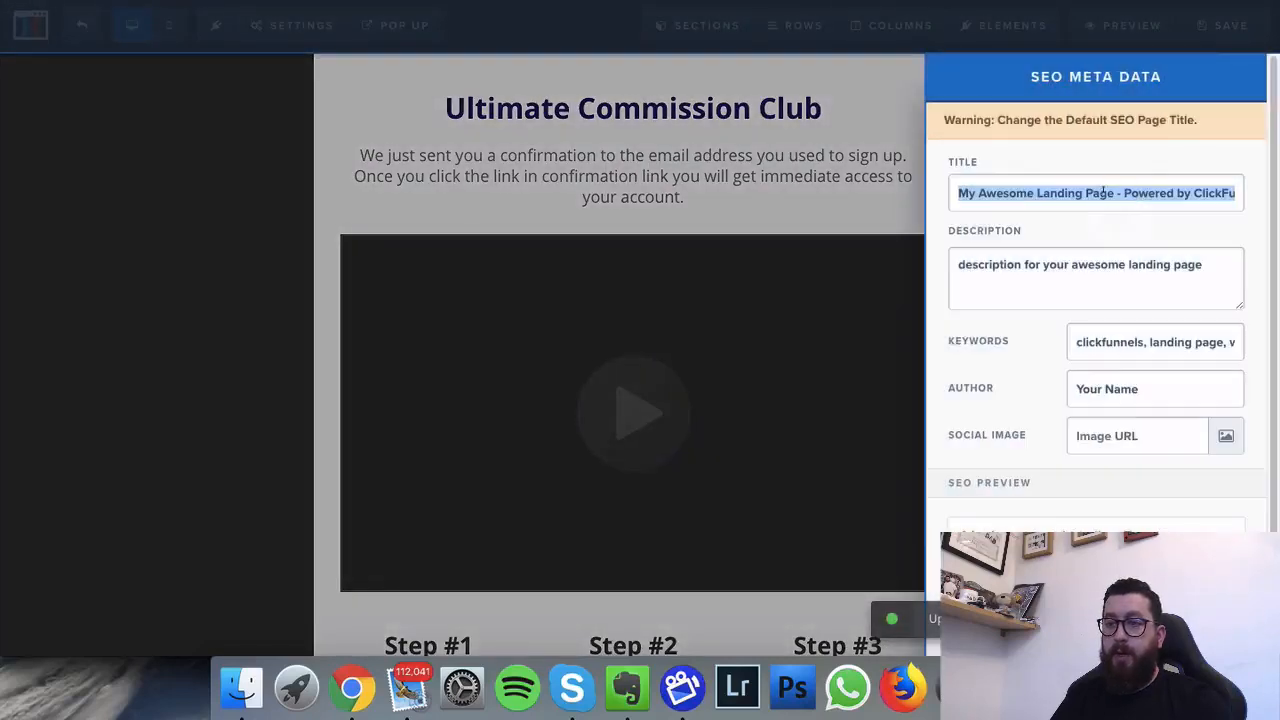
text(Ultimate)
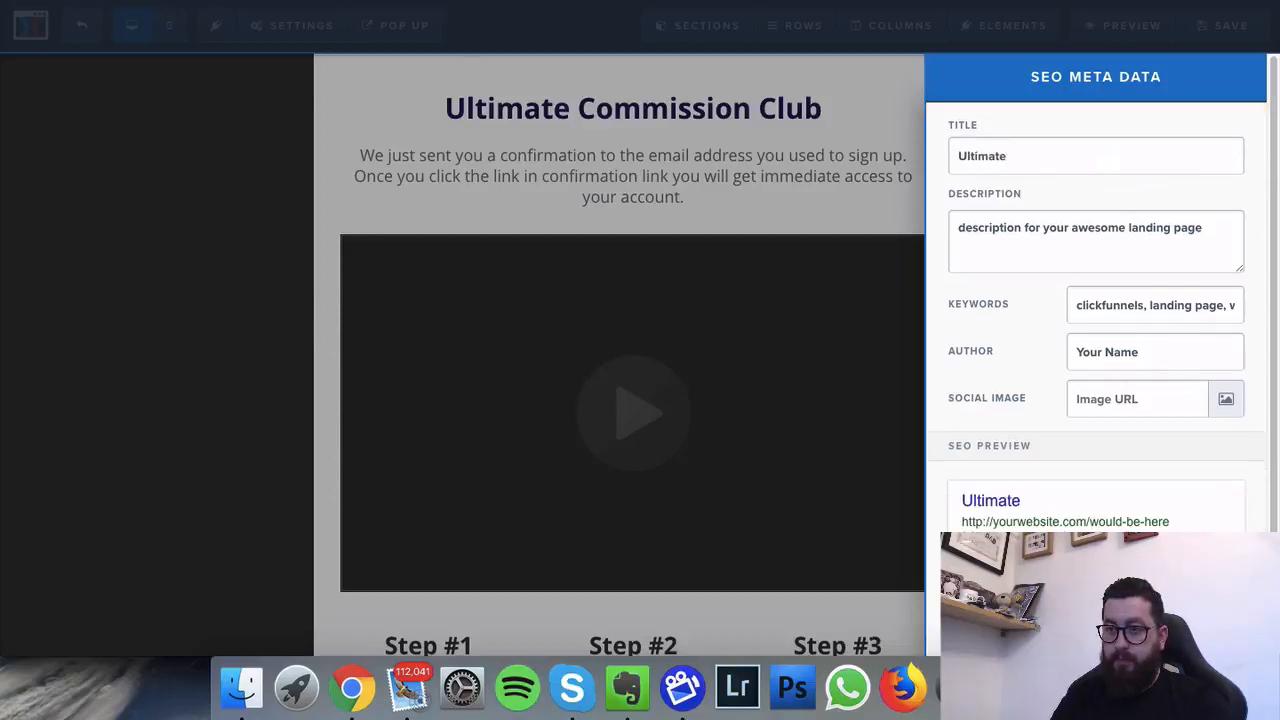
text( Commission Club)
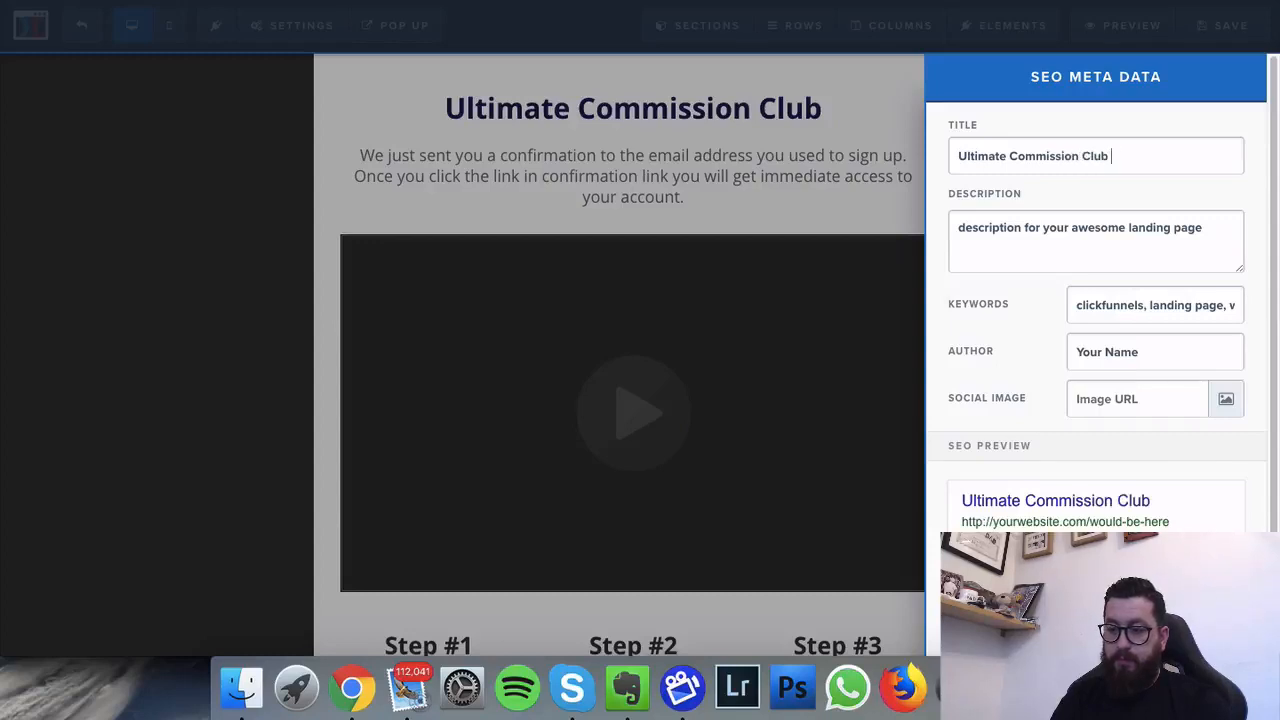
text( - Check Your Inbox)
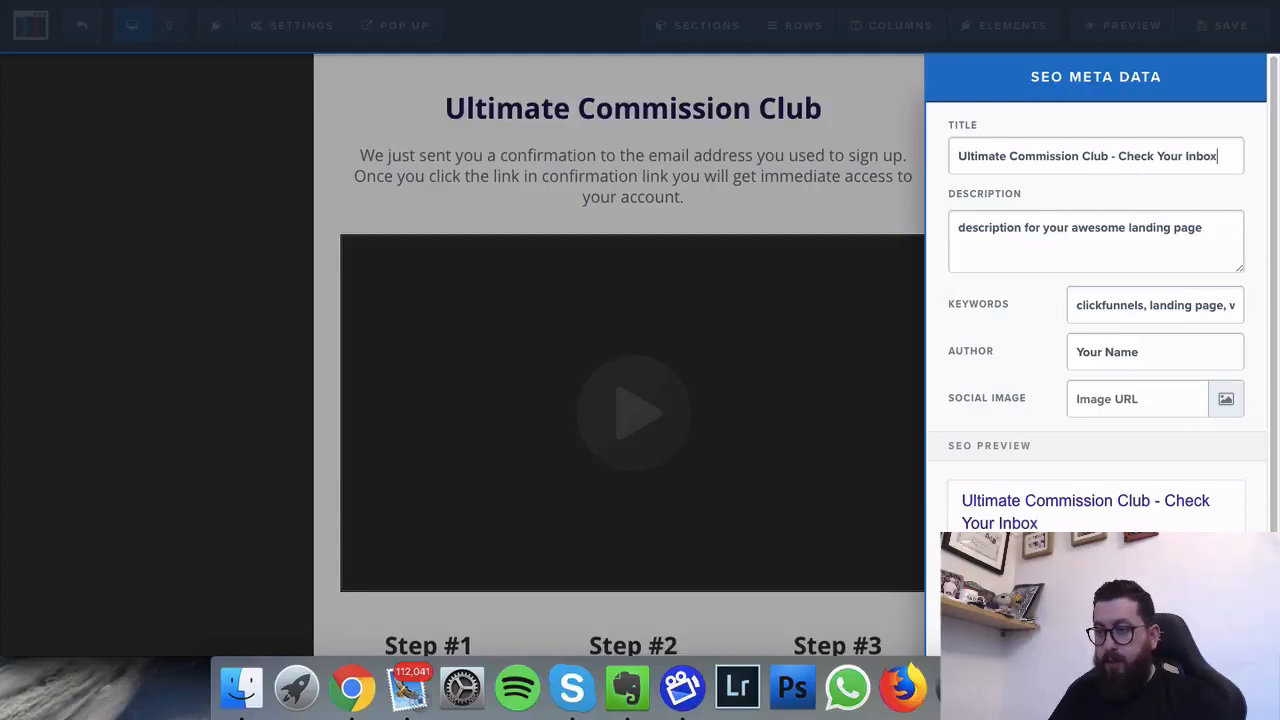
key(super+a)
key(super+c)
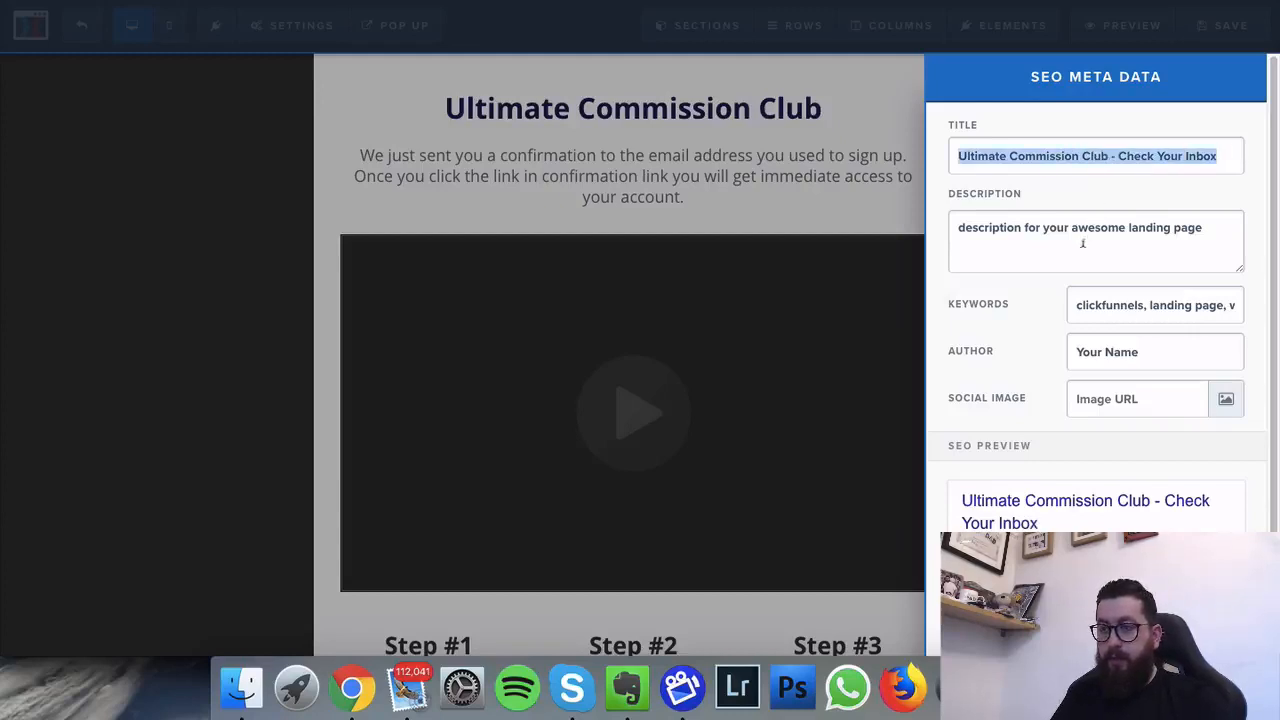
triple_click(1082, 243)
key(super+v)
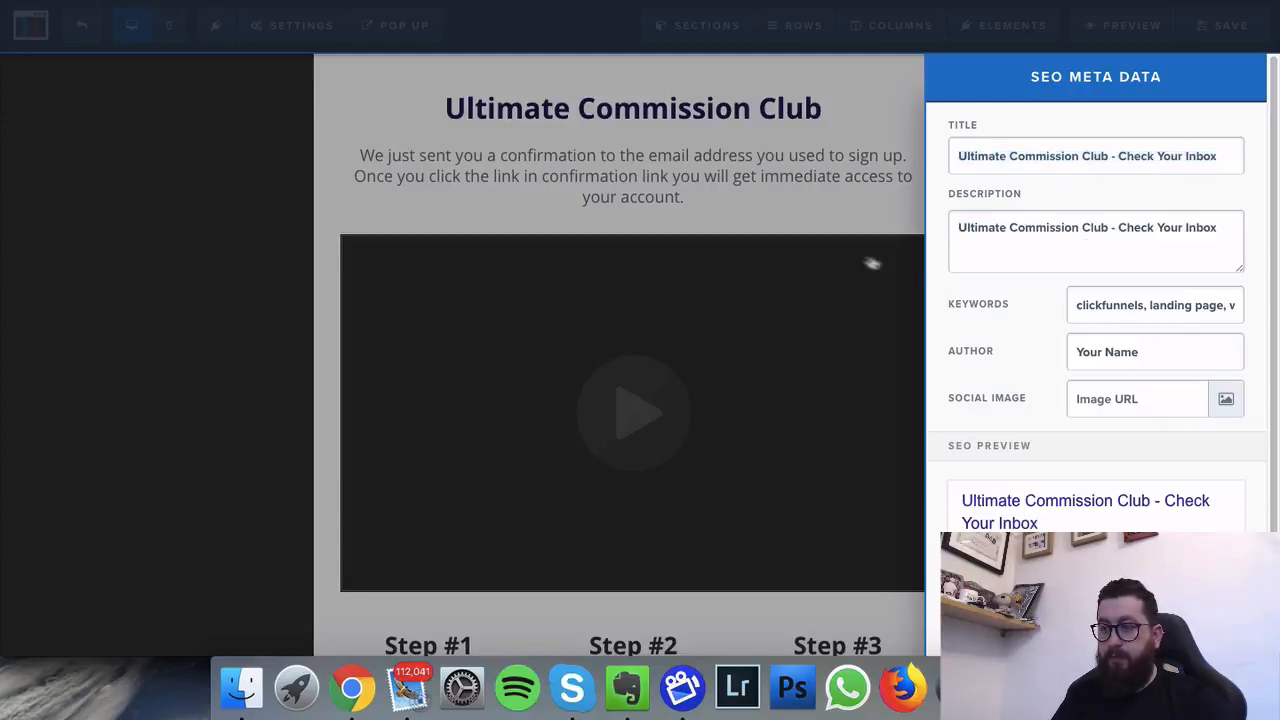
click(273, 321)
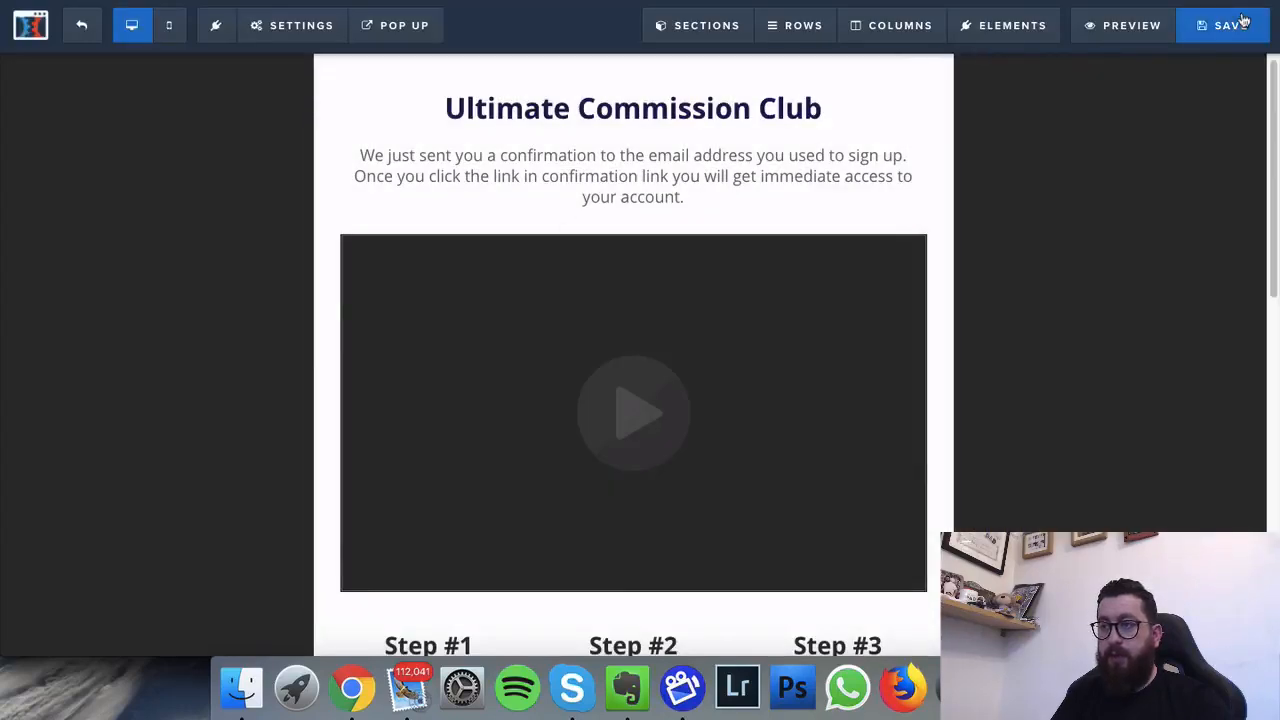
Step: Save the thank-you page and scroll through its live preview with the video muted
click(1218, 35)
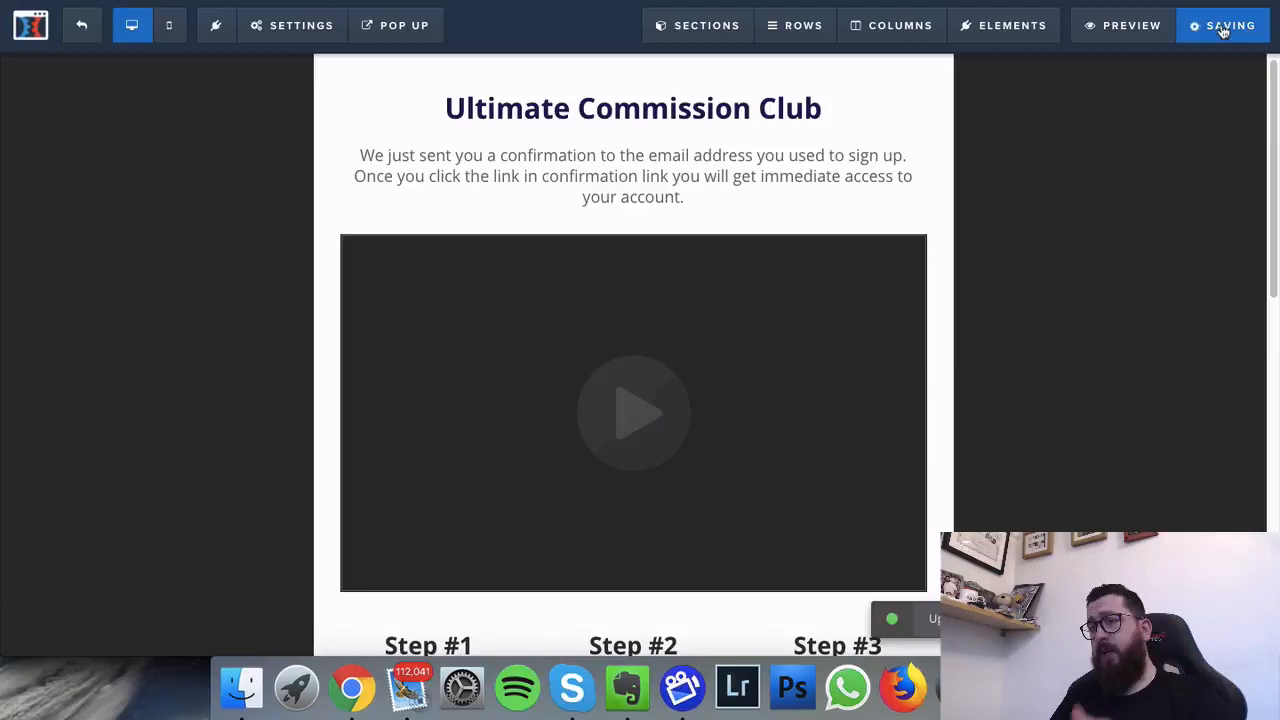
click(1136, 35)
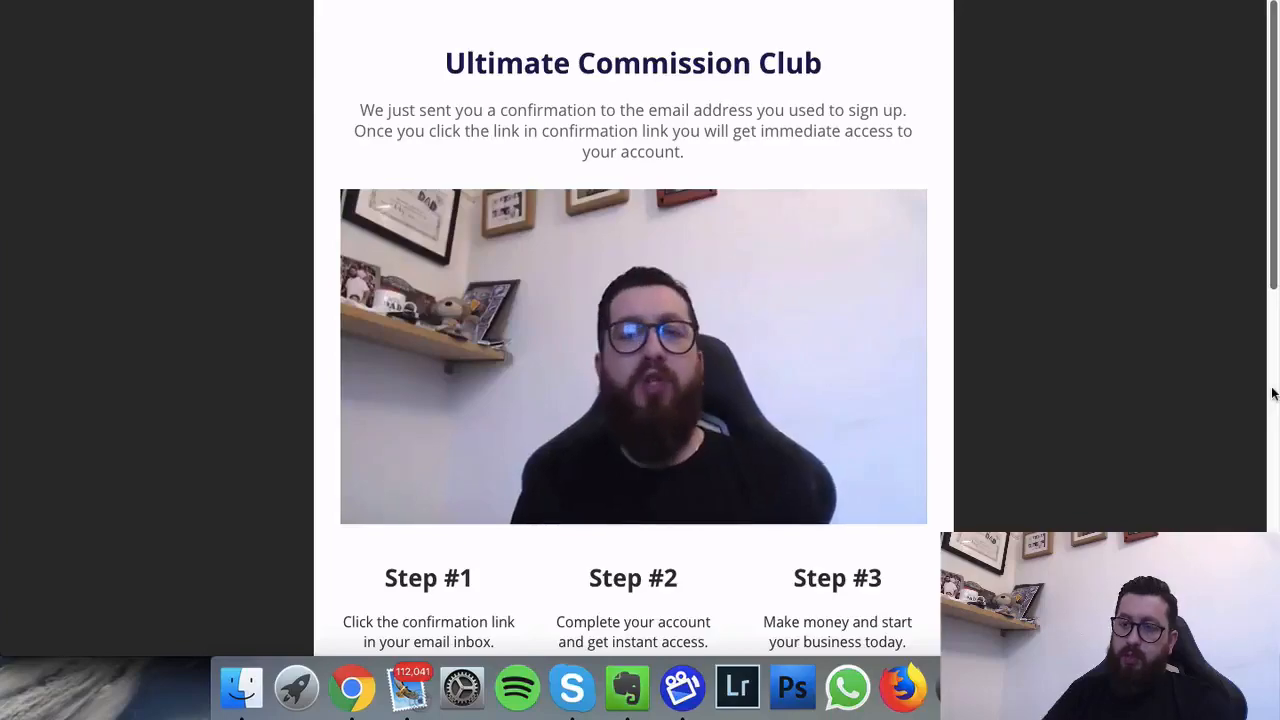
key(XF86AudioMute)
scroll(662, 364, down, 5)
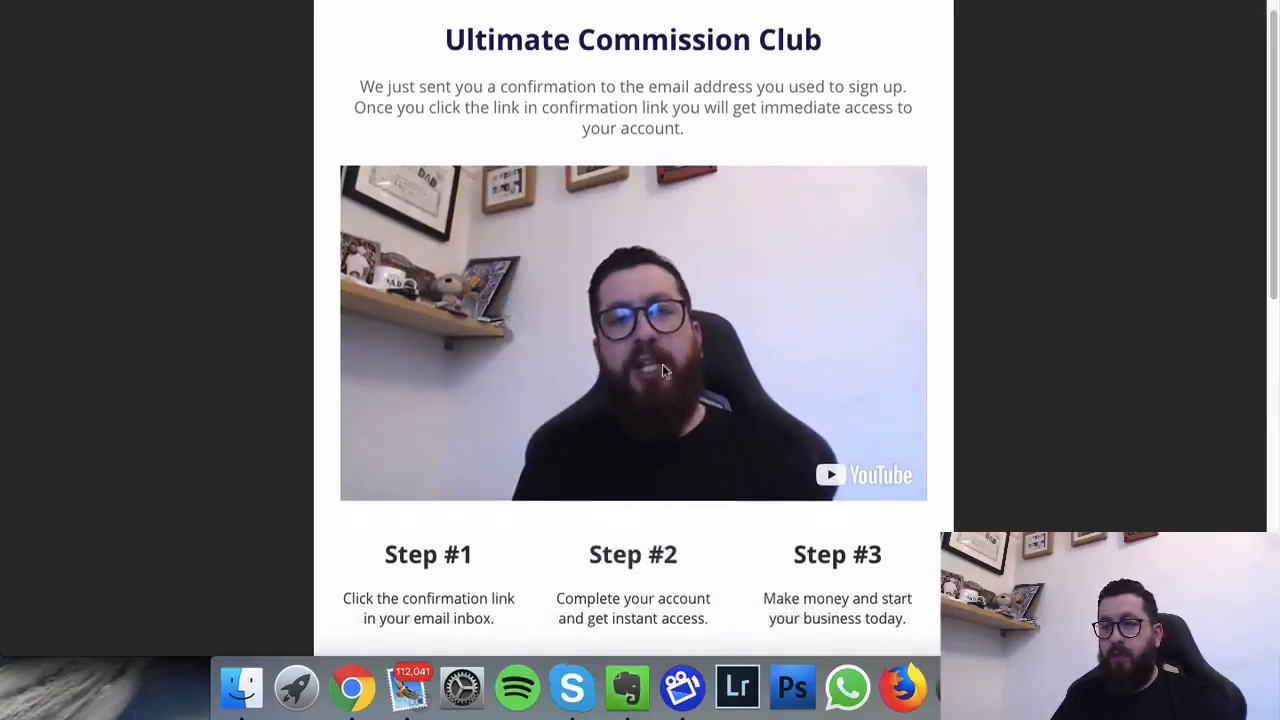
scroll(485, 406, down, 15)
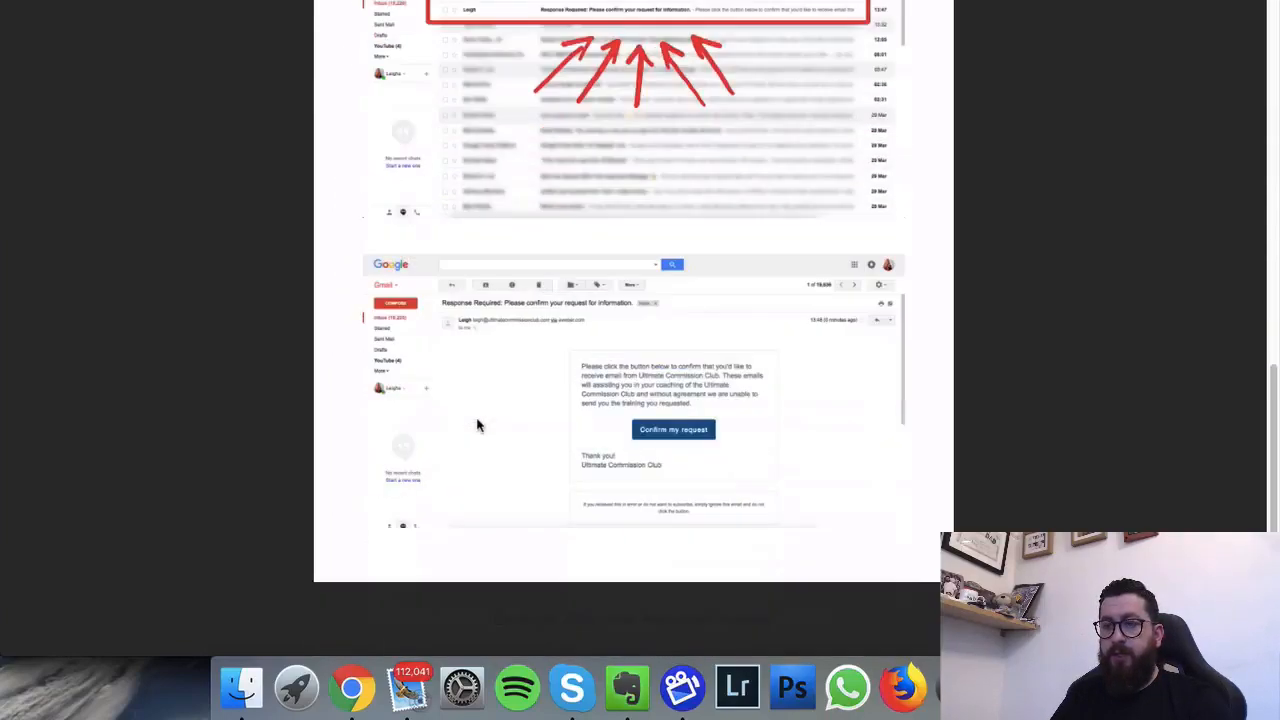
scroll(478, 425, up, 10)
scroll(478, 425, up, 10)
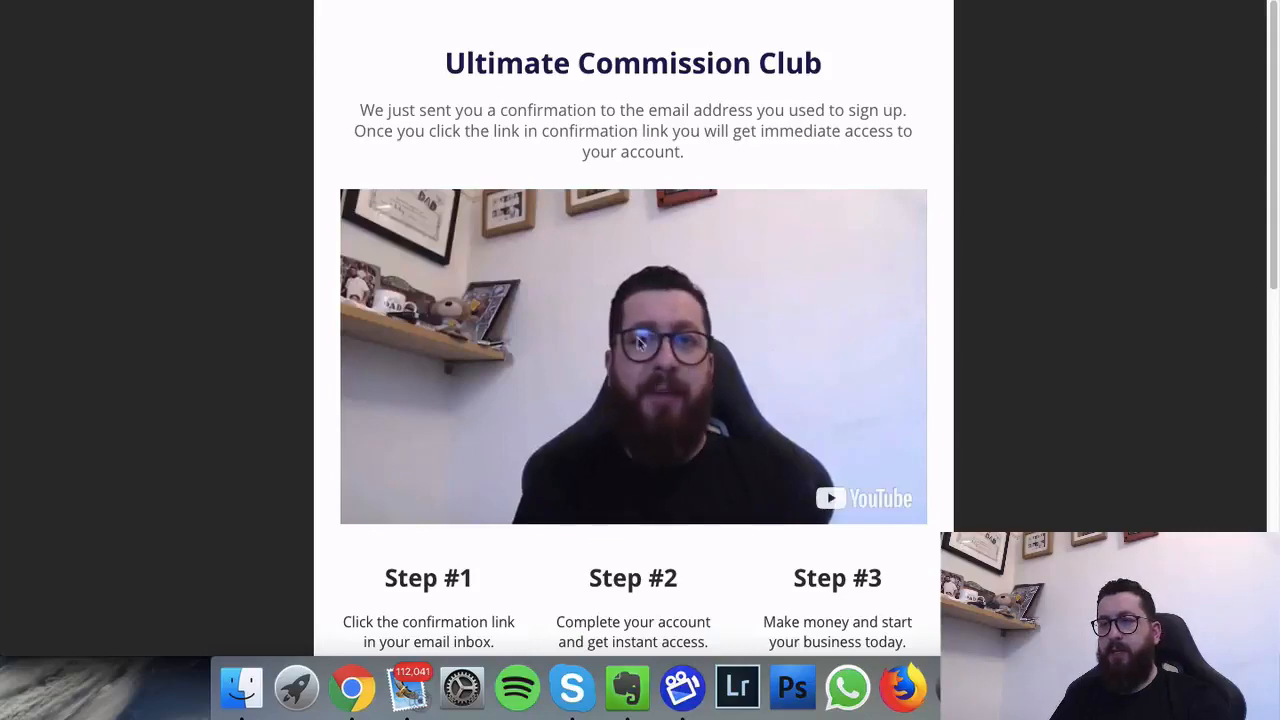
scroll(634, 410, down, 8)
scroll(625, 415, up, 8)
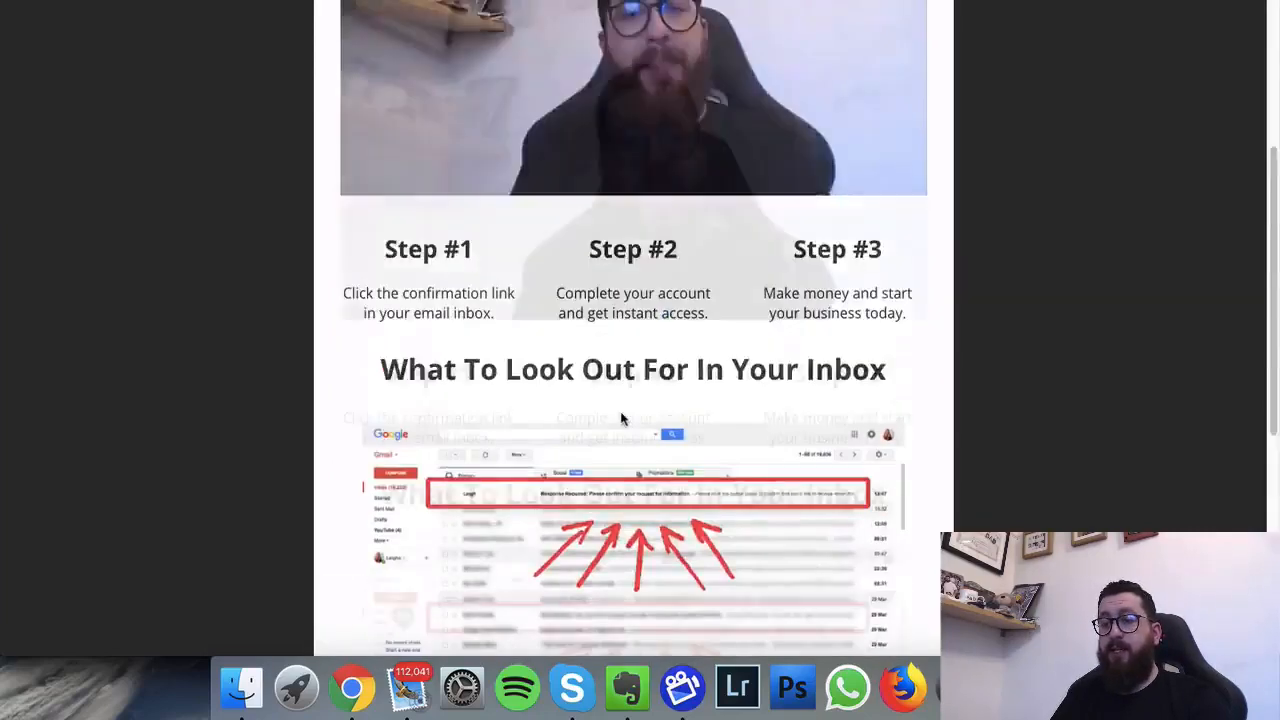
scroll(623, 409, down, 5)
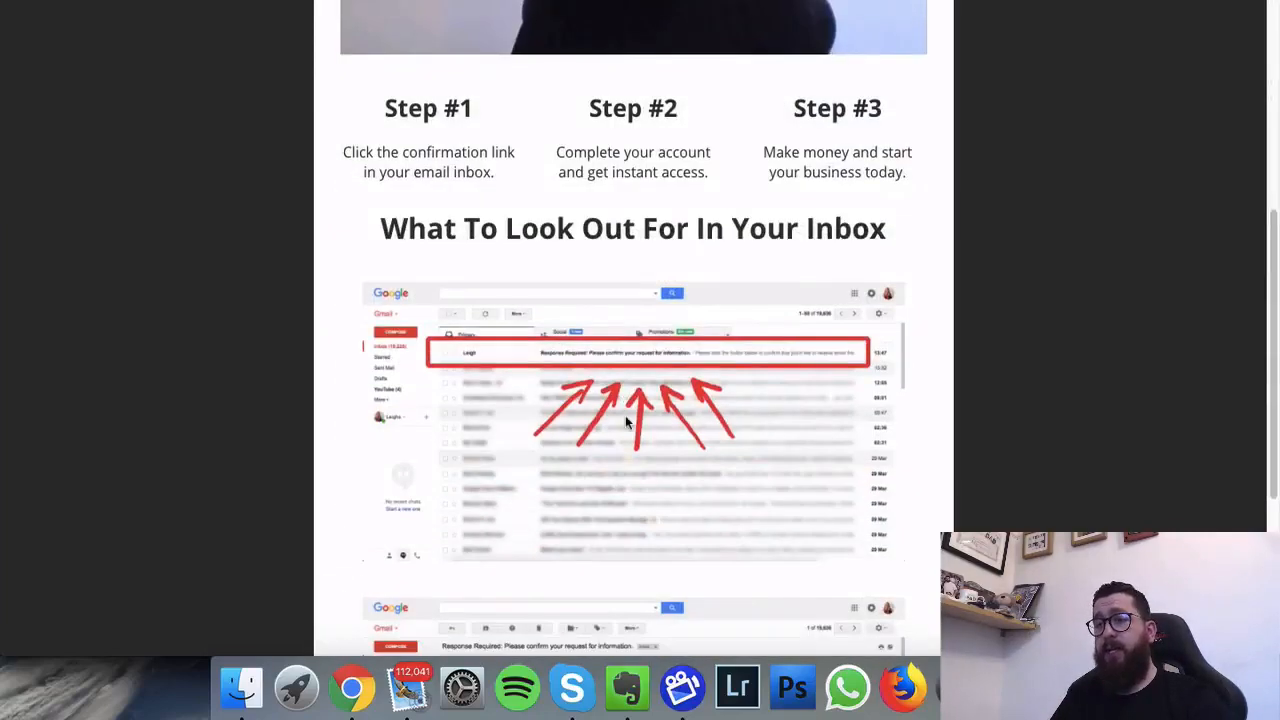
scroll(628, 421, down, 3)
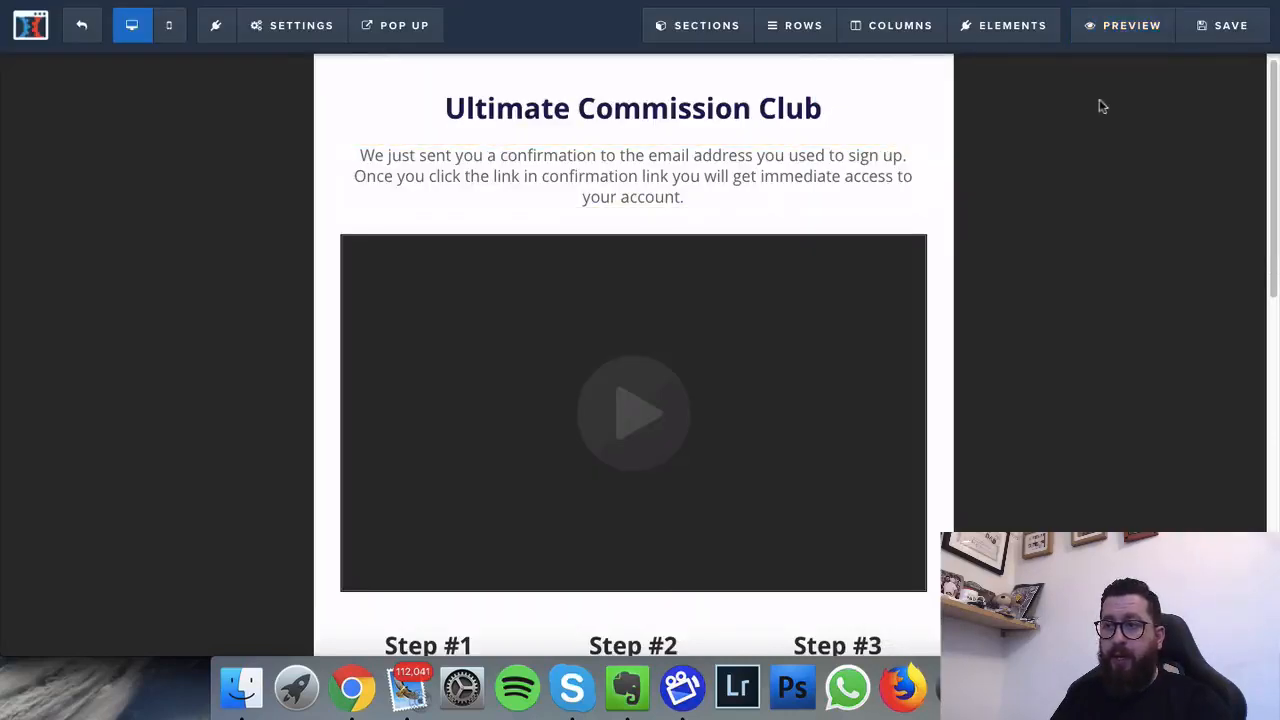
Step: Save the page, exit the editor and go to the Membership Area funnel step
key(super+s)
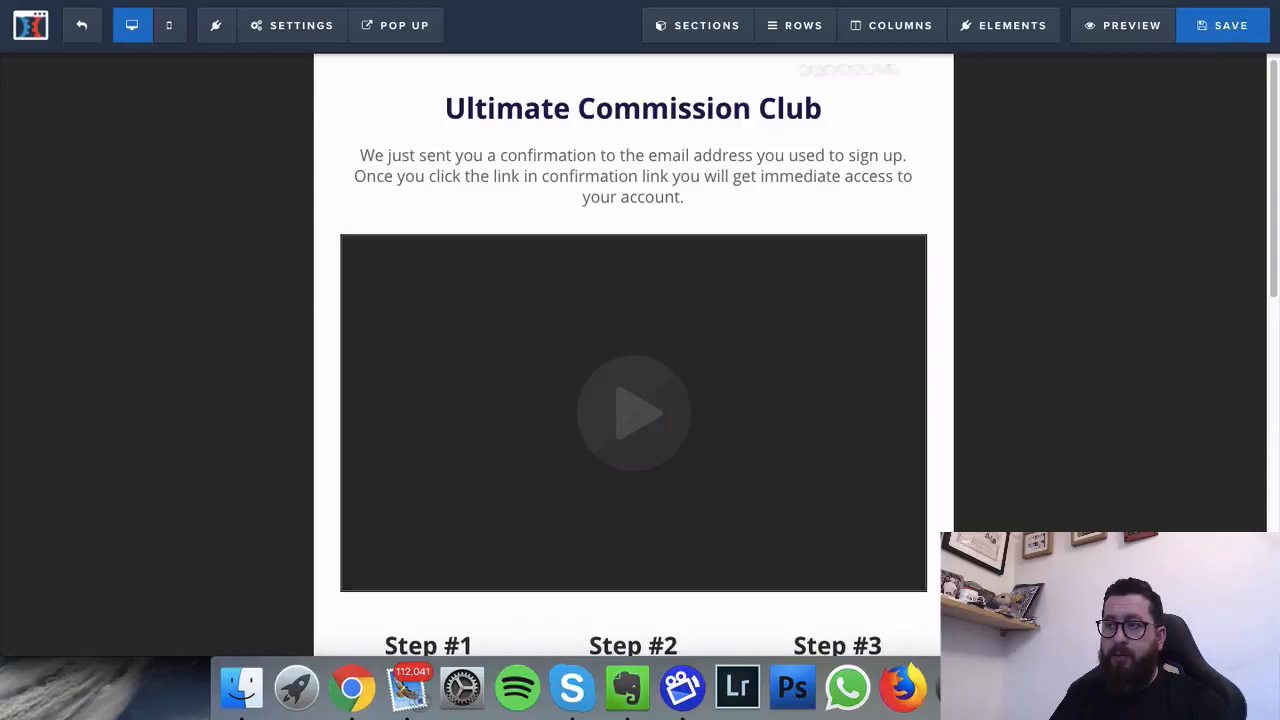
click(80, 42)
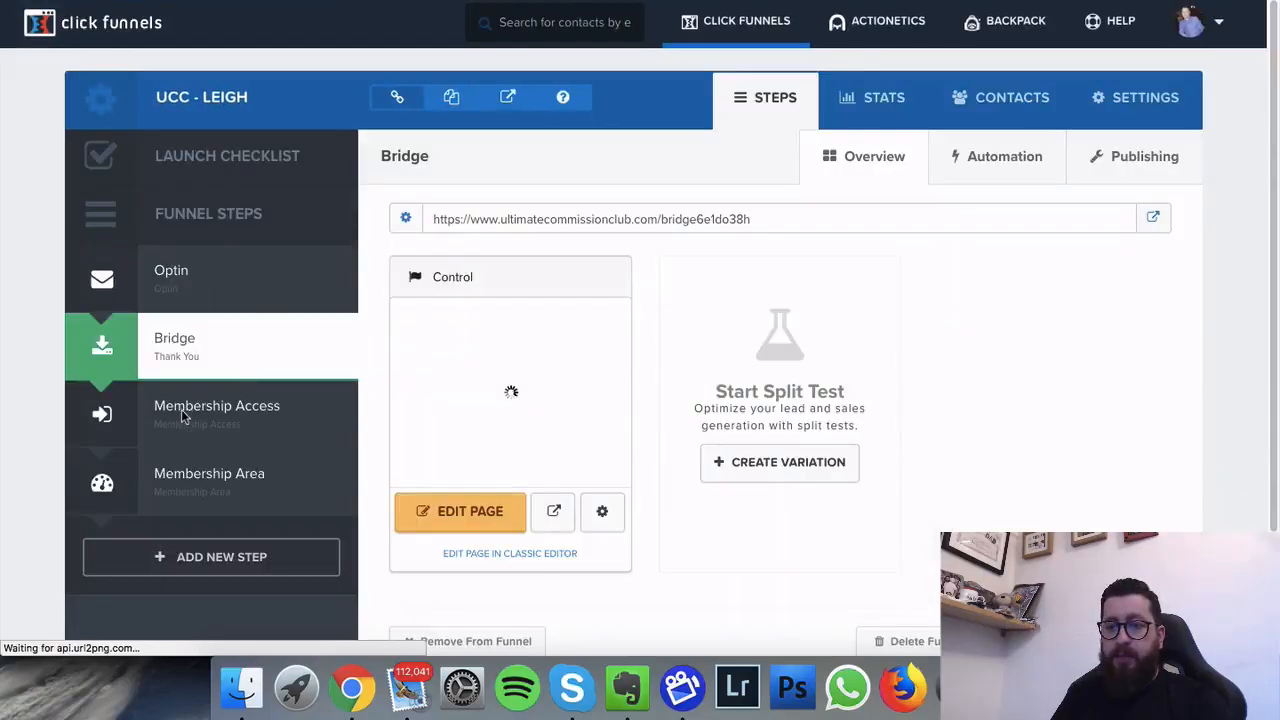
click(217, 417)
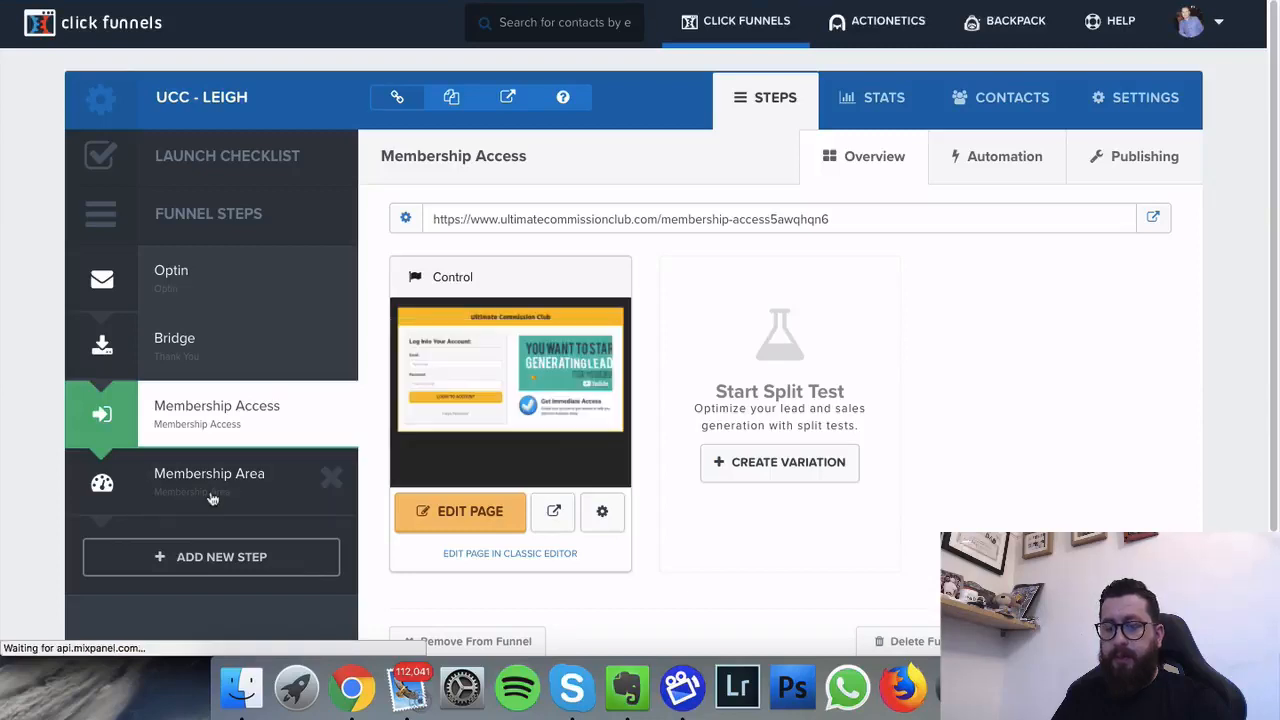
click(208, 500)
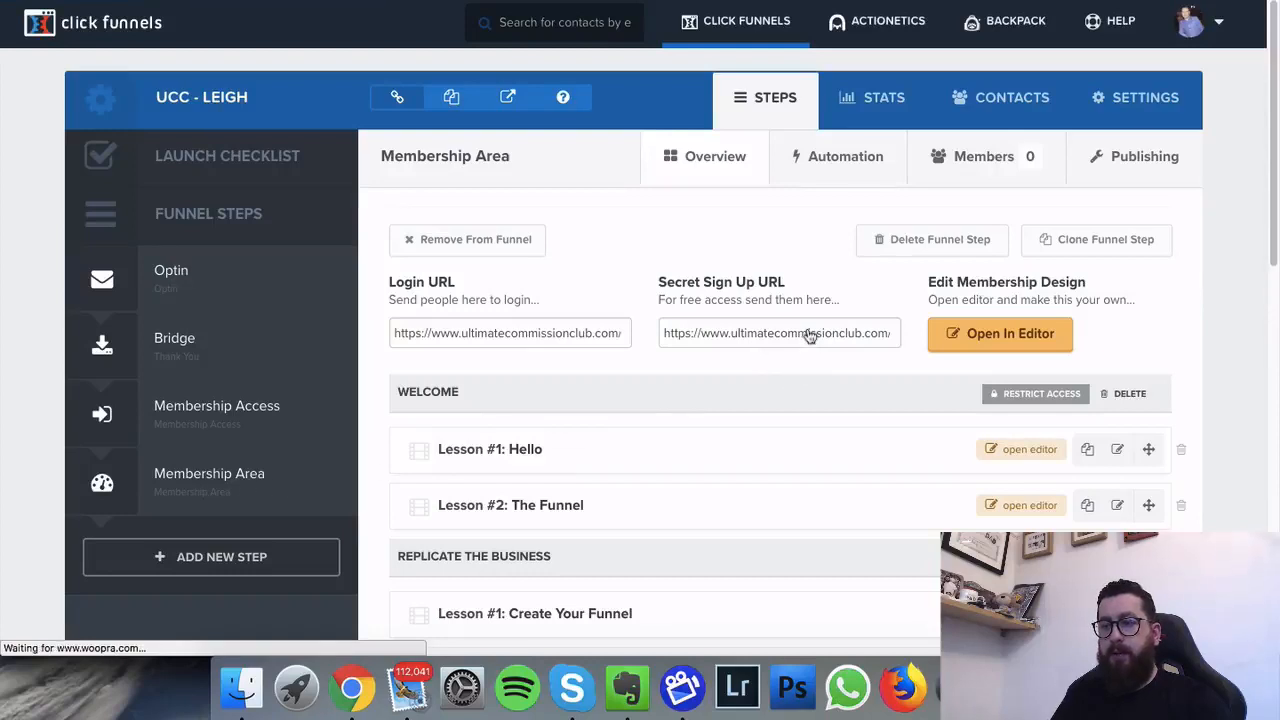
Step: Copy the Secret Sign Up URL and test it in a new browser tab
click(808, 331)
click(808, 328)
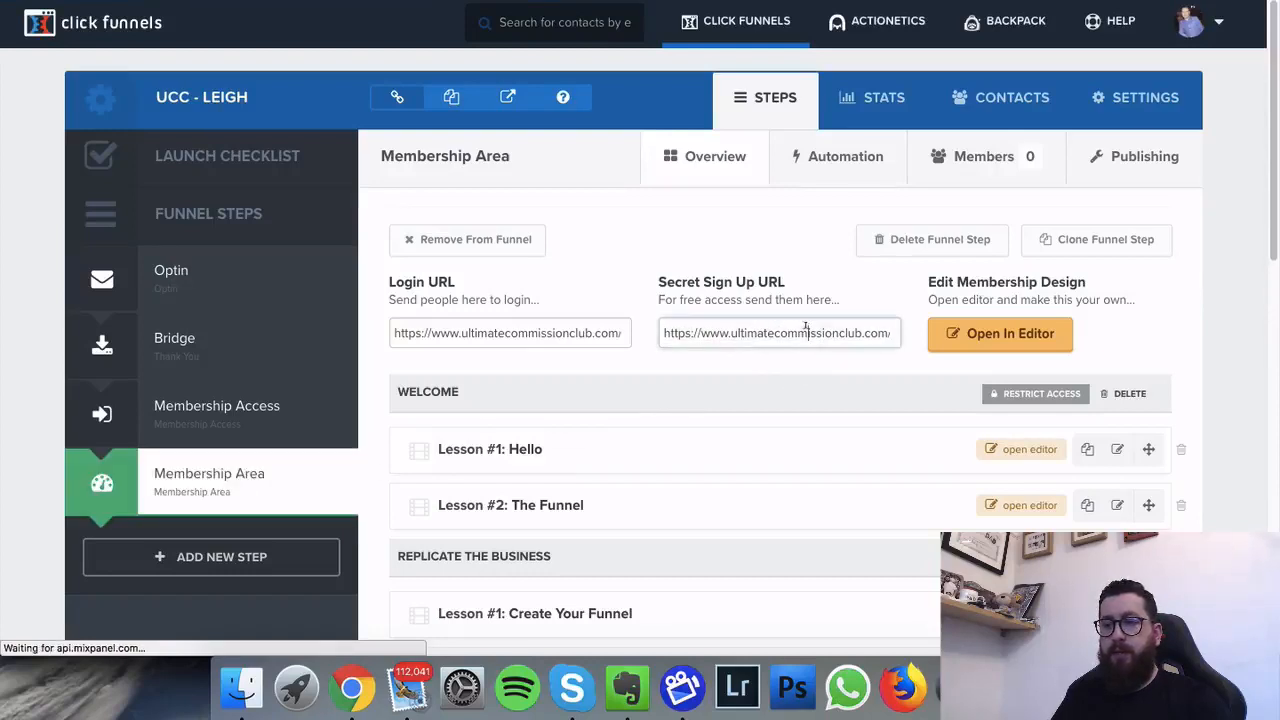
triple_click(806, 329)
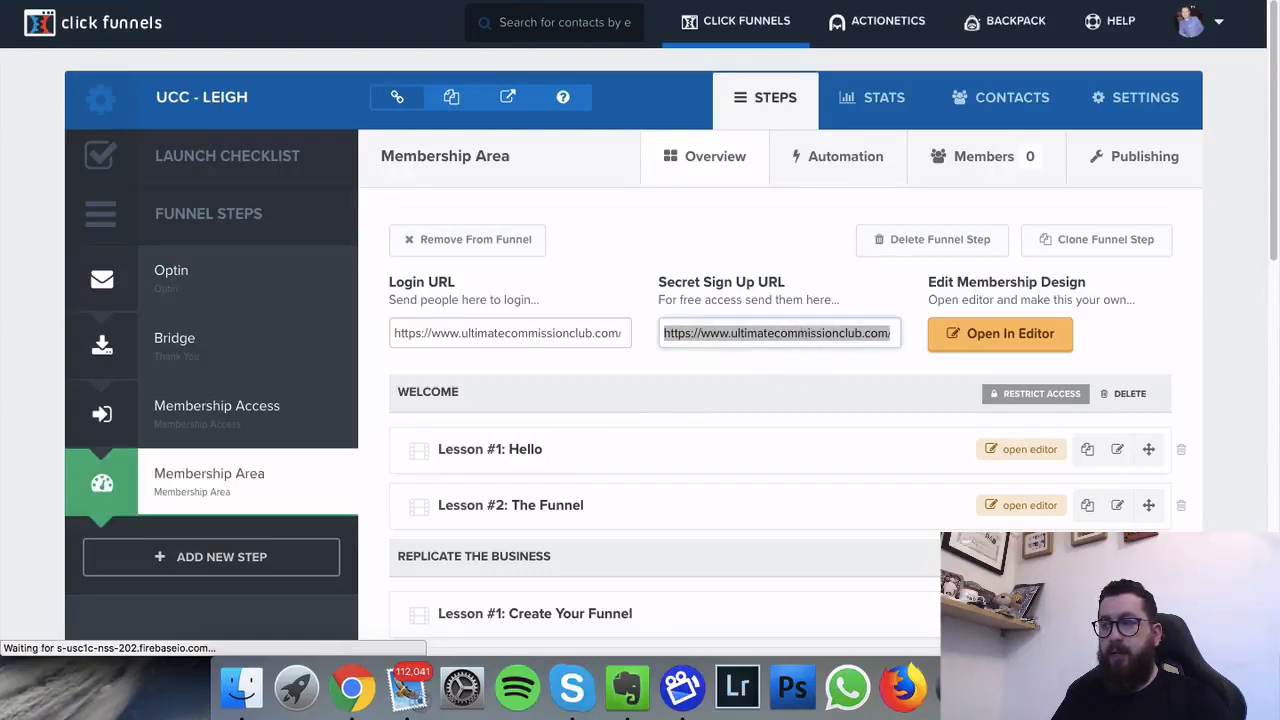
key(super+t)
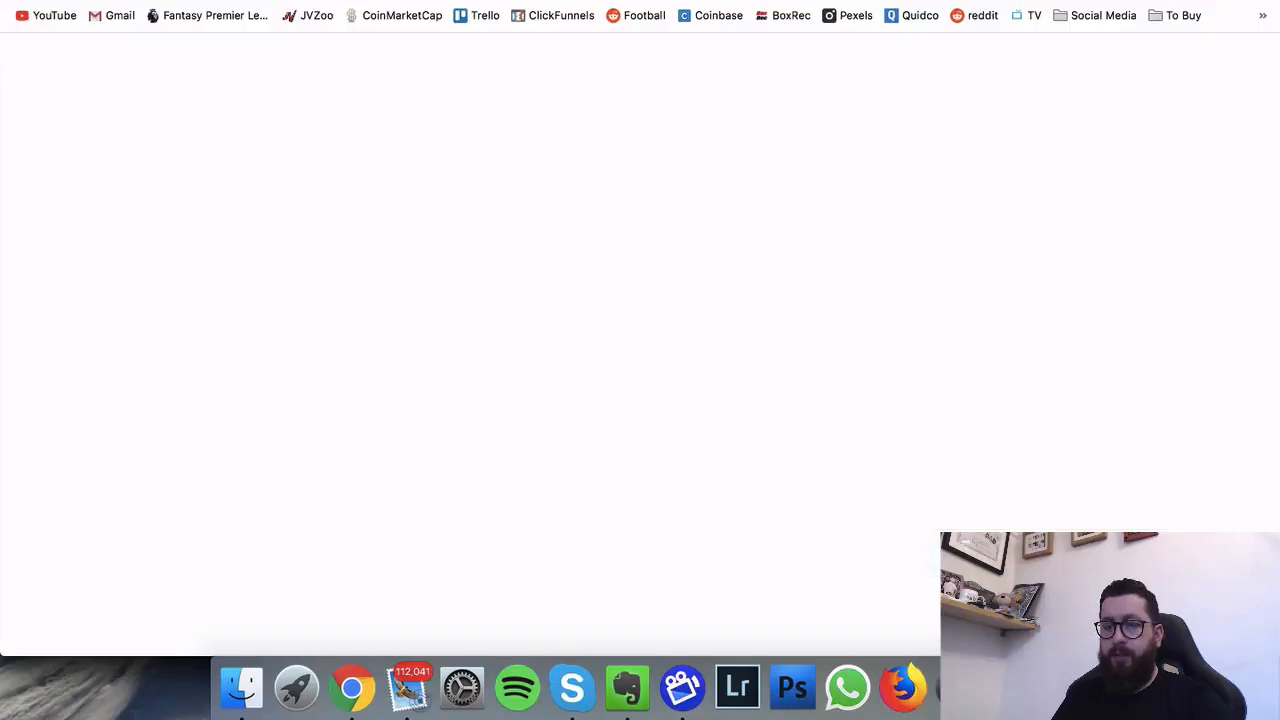
key(Return)
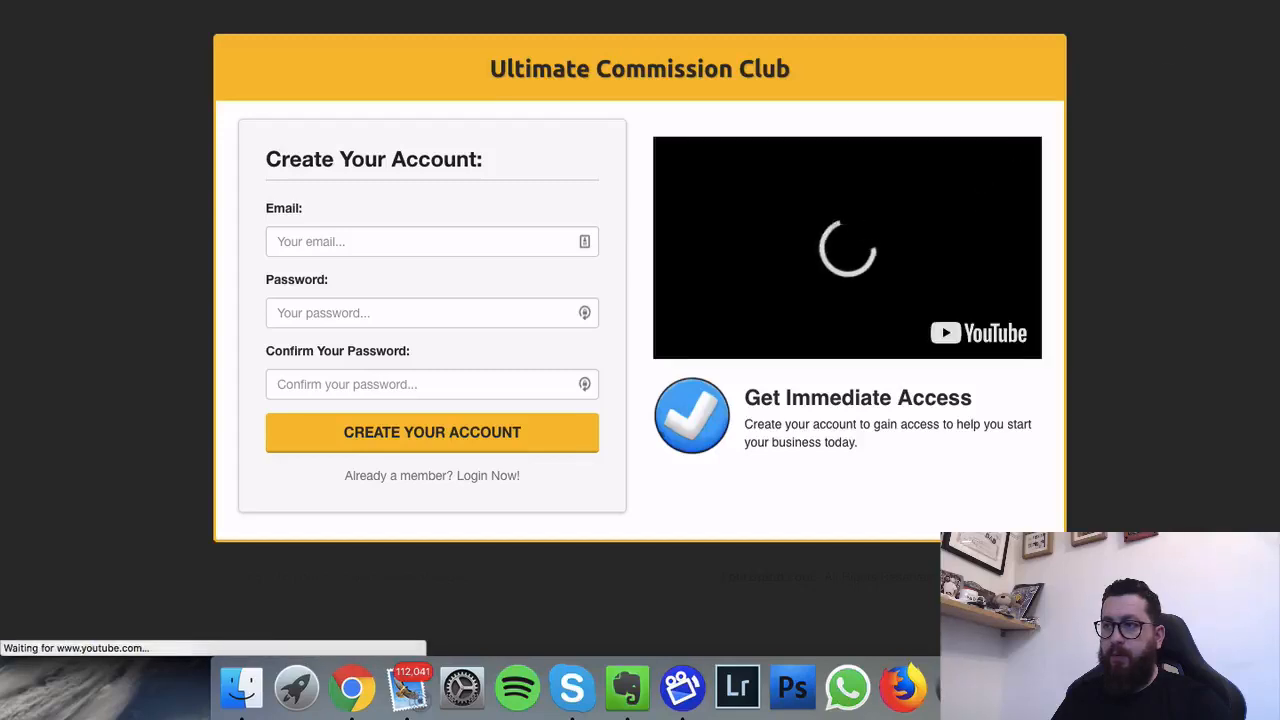
key(super+w)
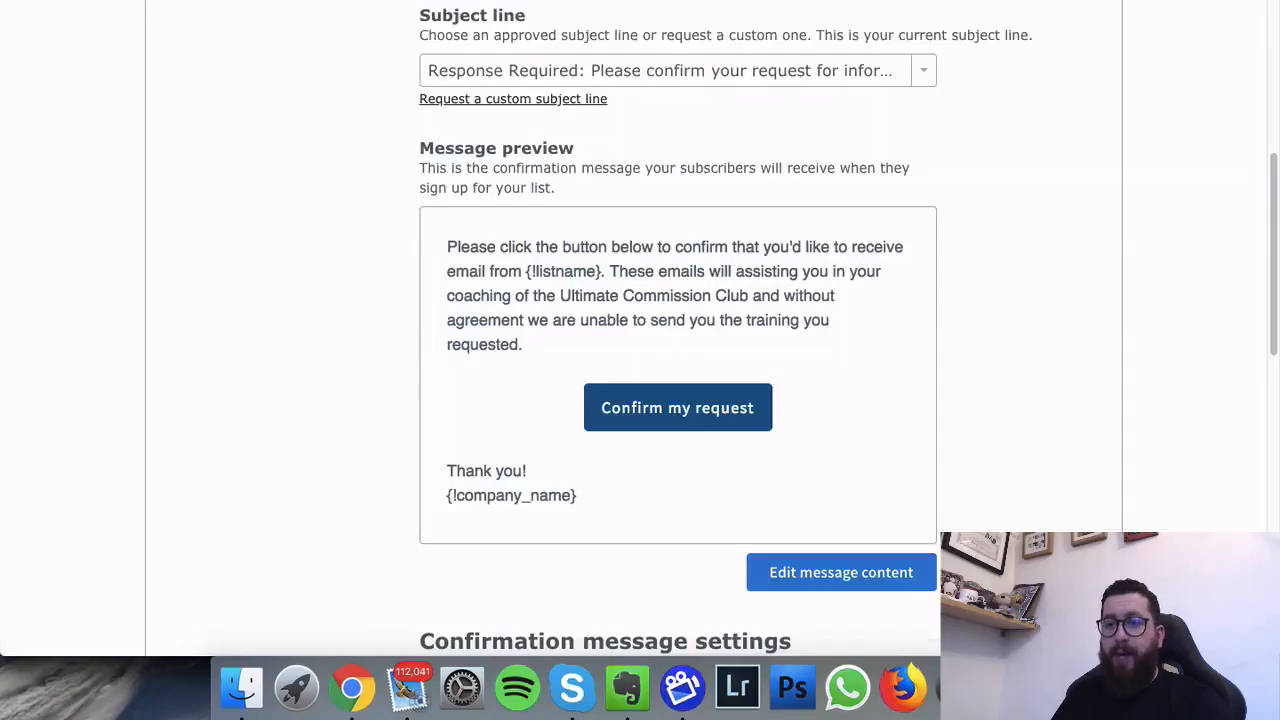
Step: Scroll AWeber's Confirmation Message settings down to the Confirmation success page section
scroll(370, 200, up, 10)
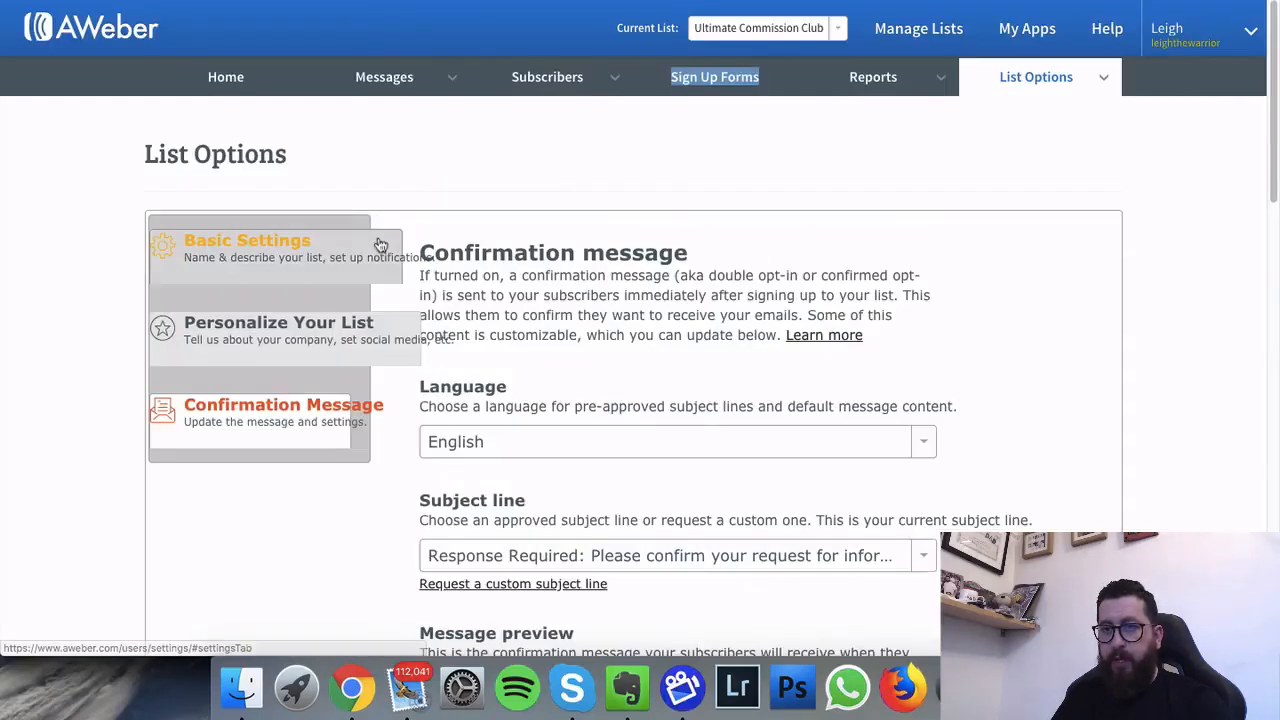
click(1133, 161)
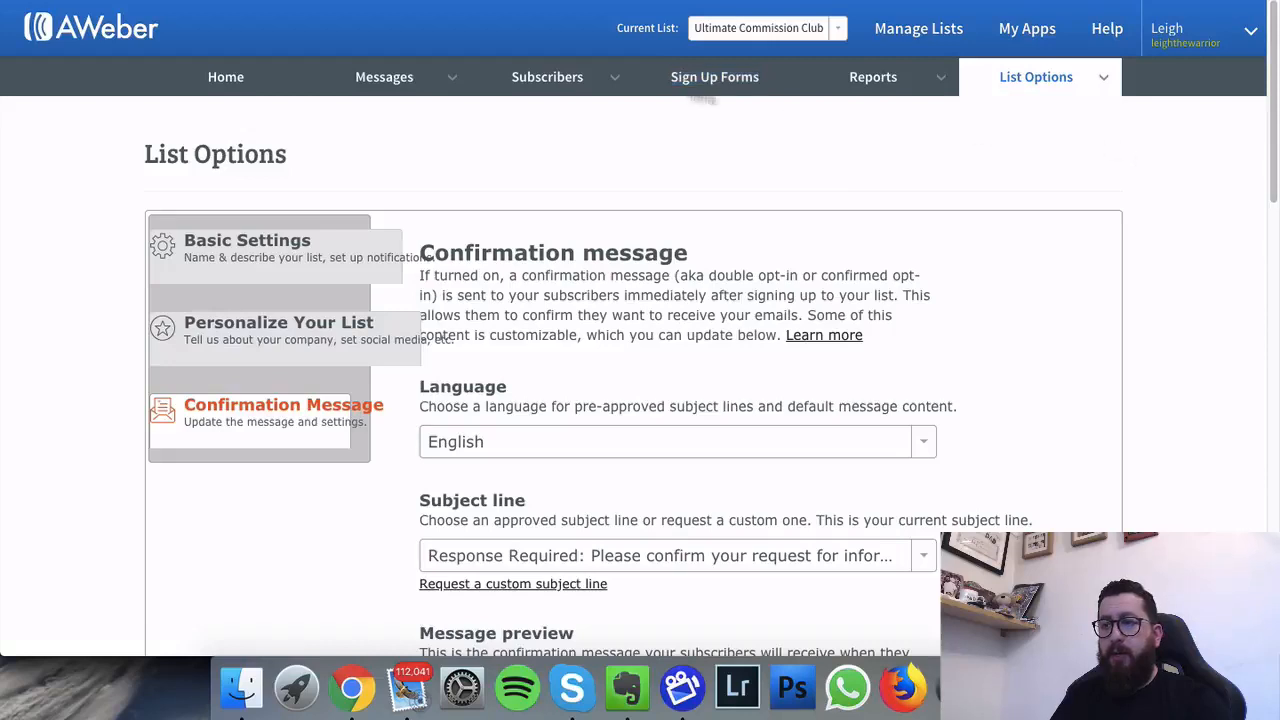
mouse_move(1037, 80)
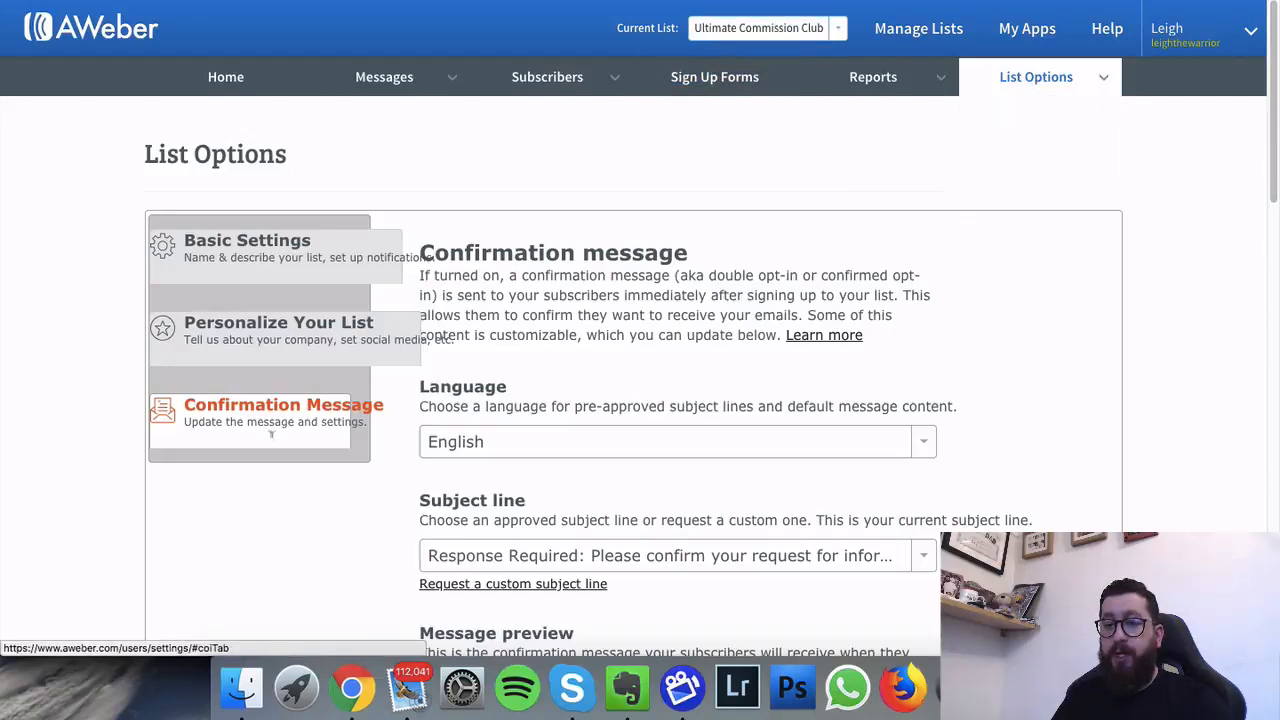
scroll(320, 460, down, 10)
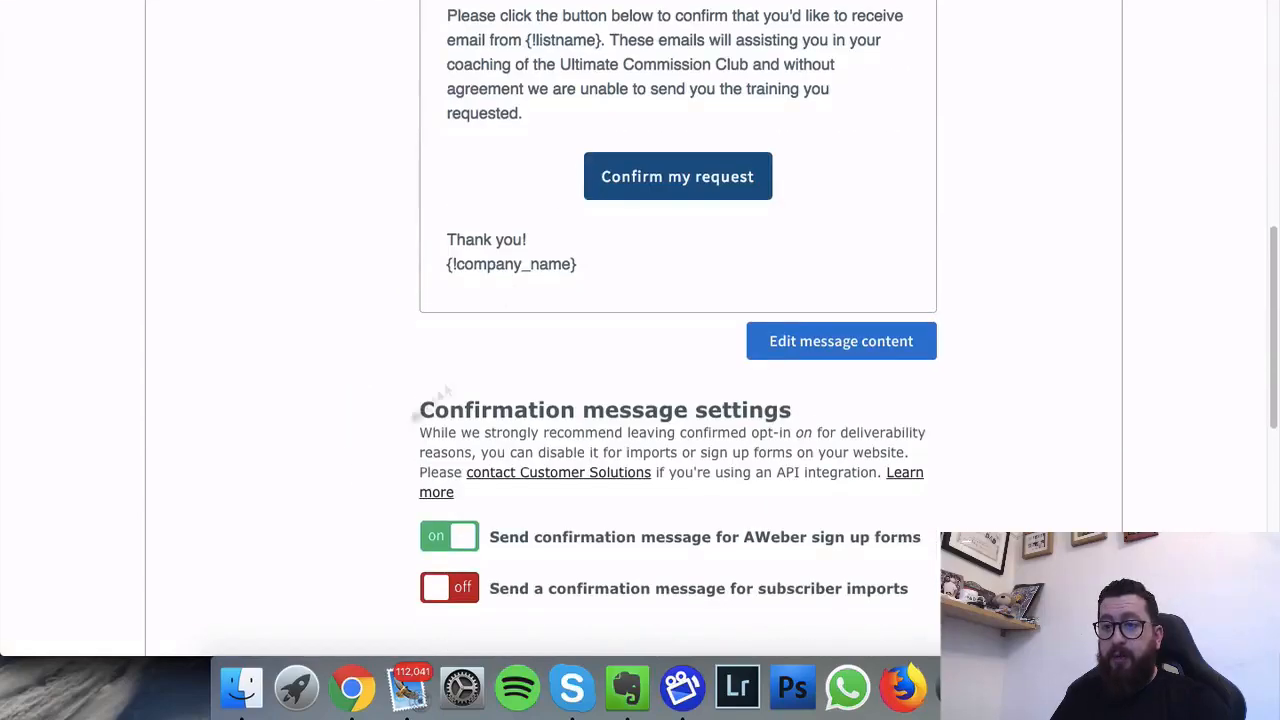
scroll(660, 140, up, 1)
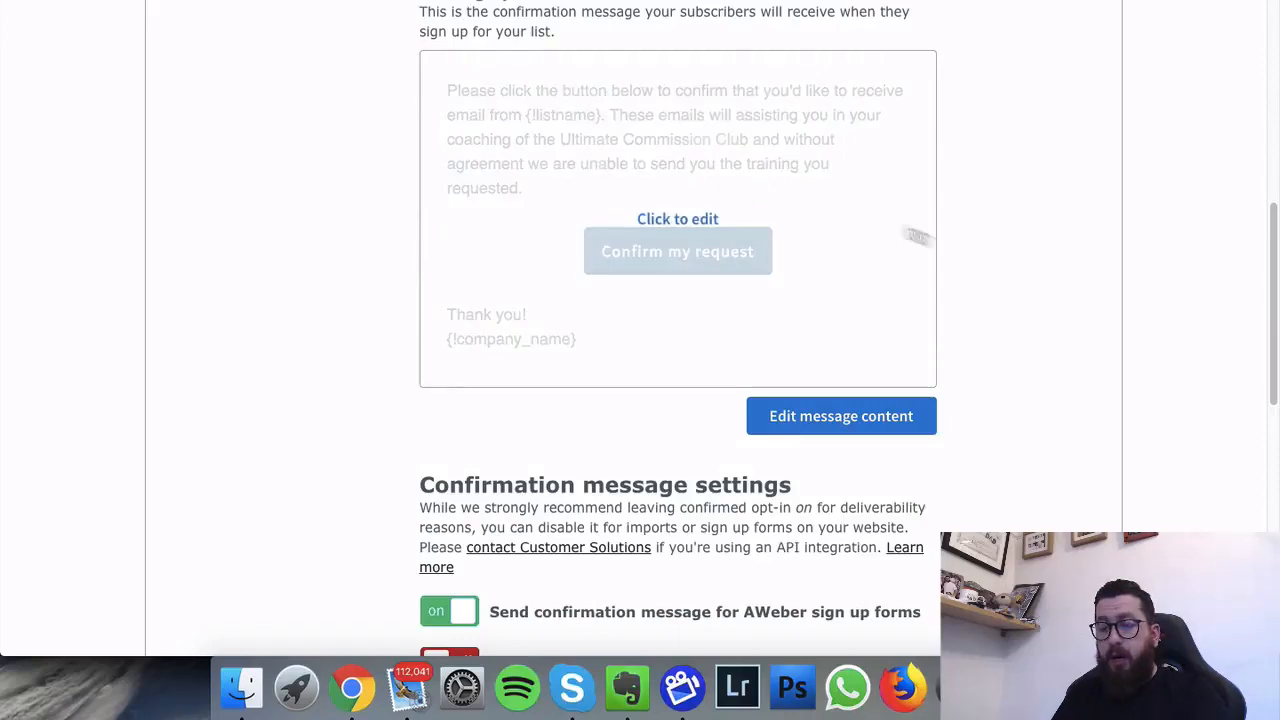
scroll(1054, 309, down, 6)
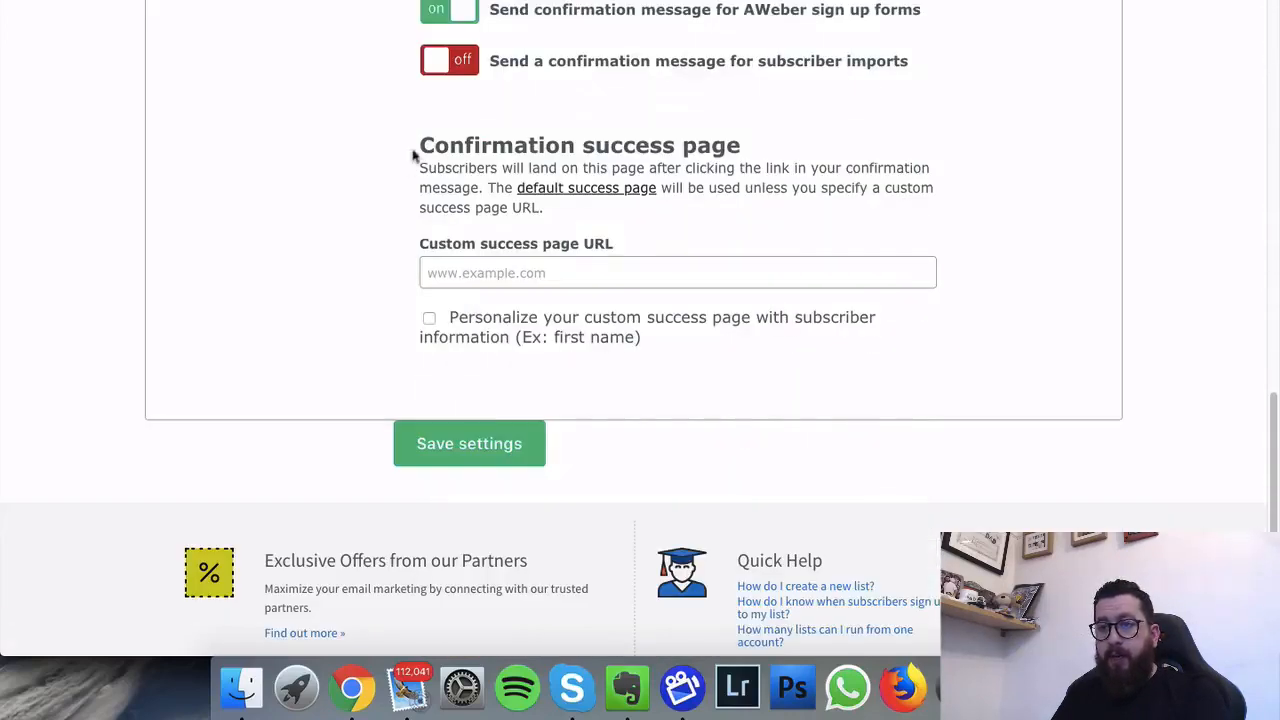
Step: Paste the membership-area URL into the Custom success page URL field and save the settings
drag(421, 142, 783, 152)
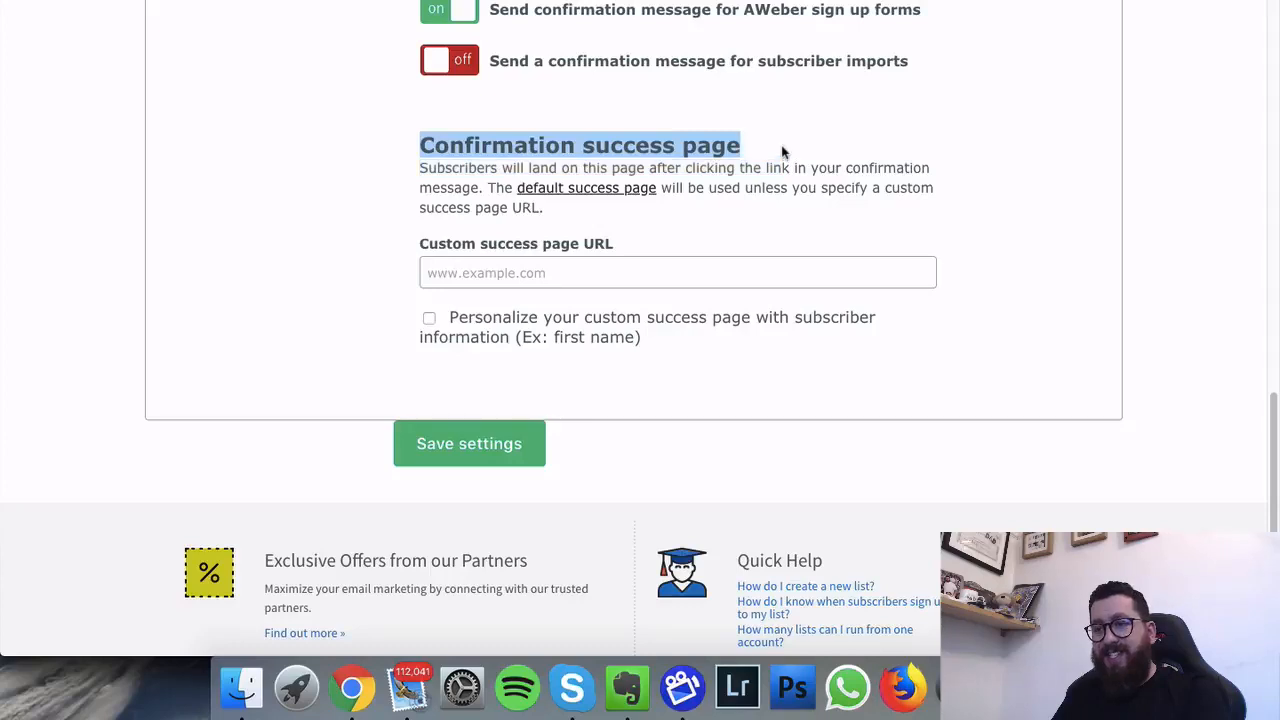
click(393, 166)
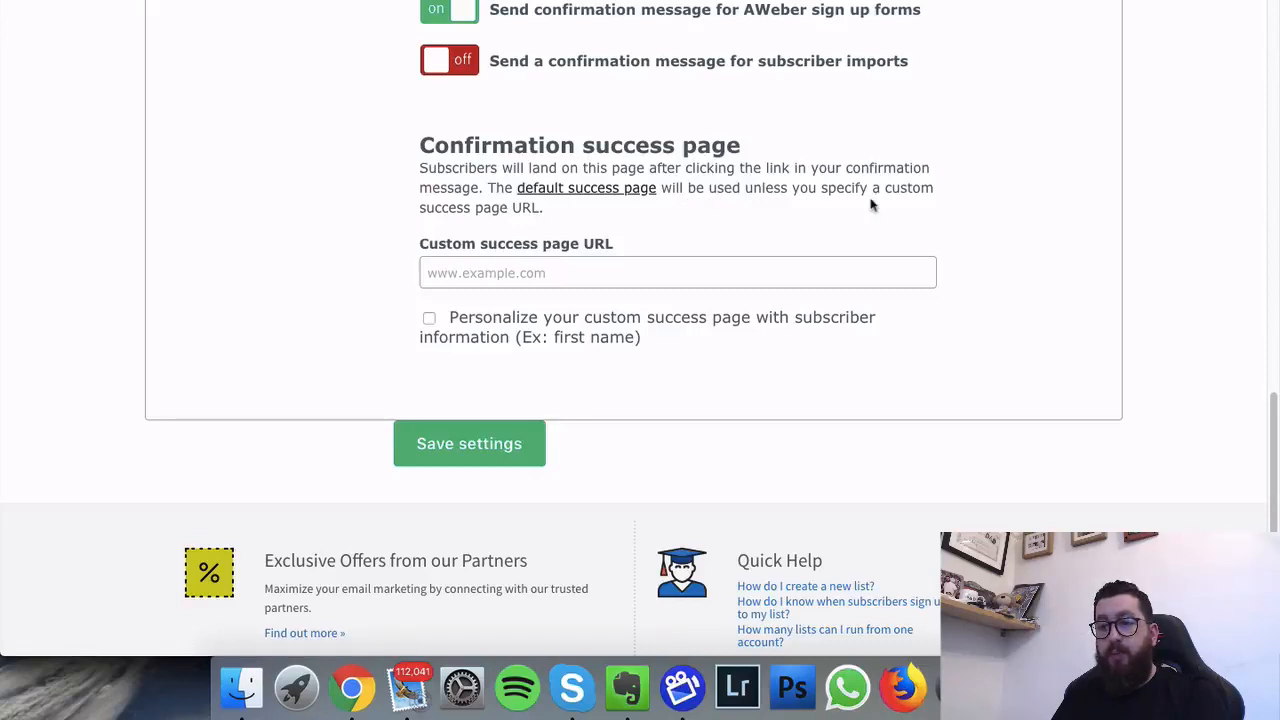
click(492, 283)
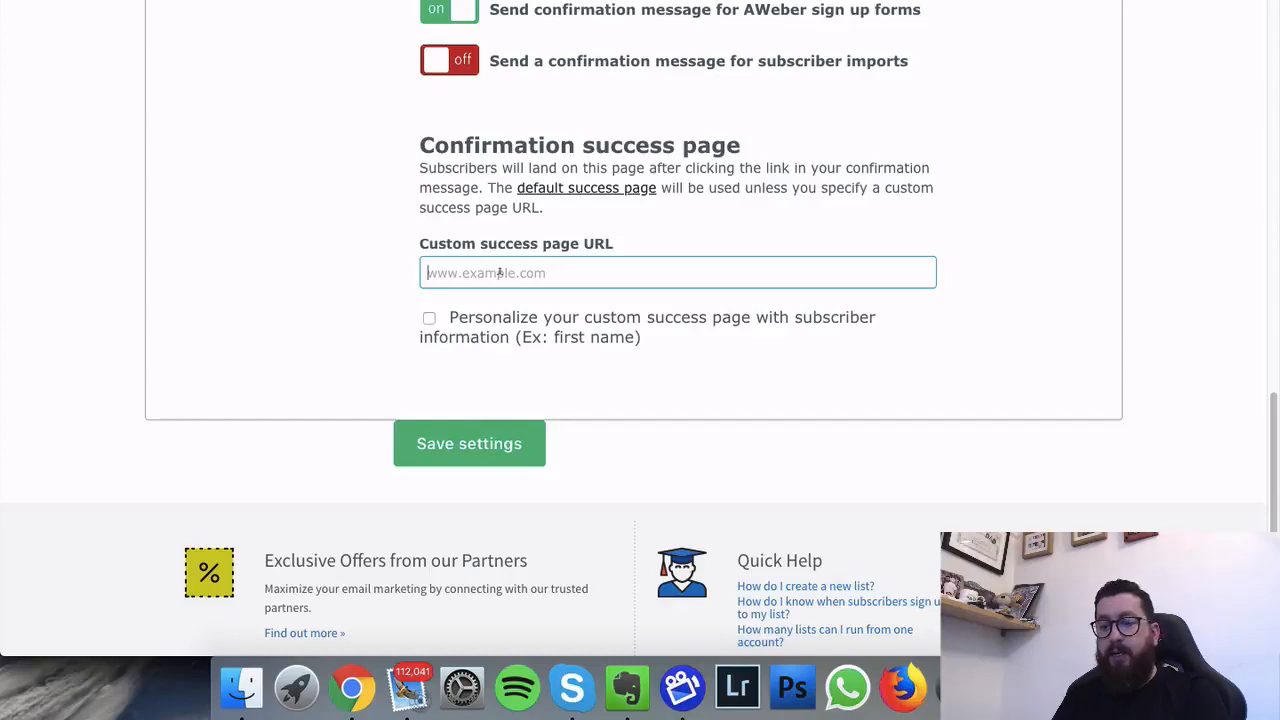
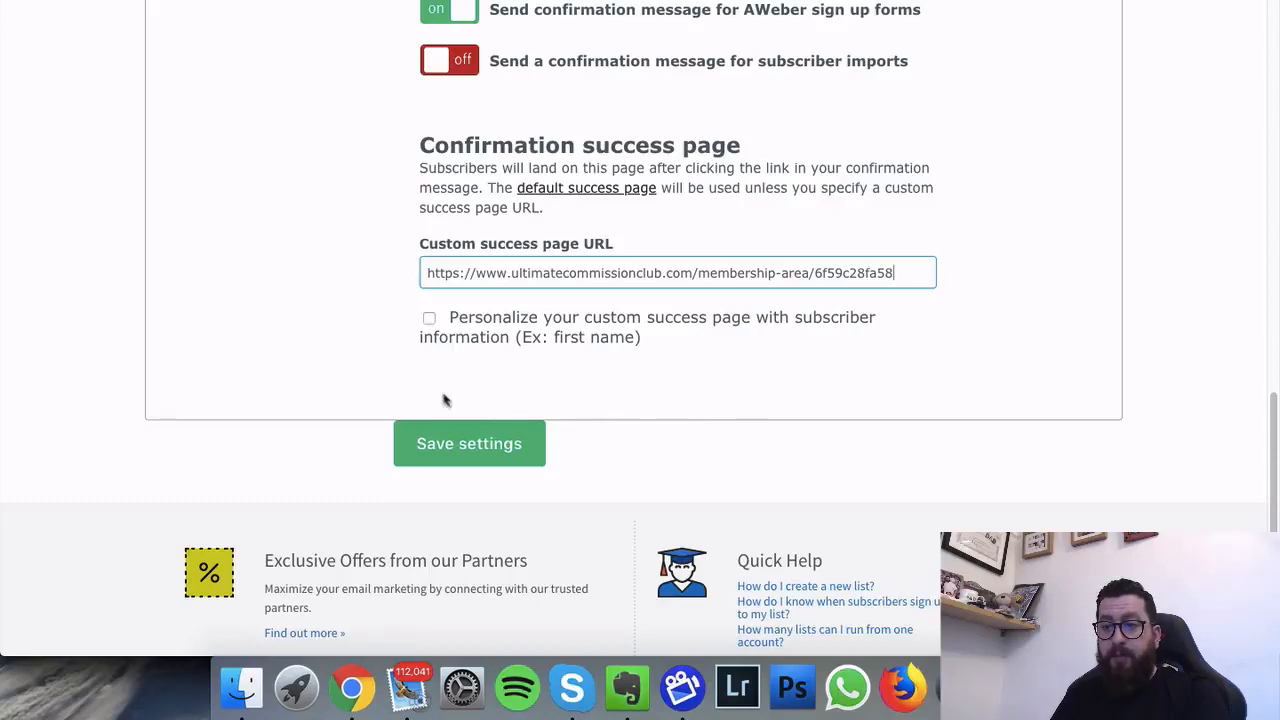
click(471, 451)
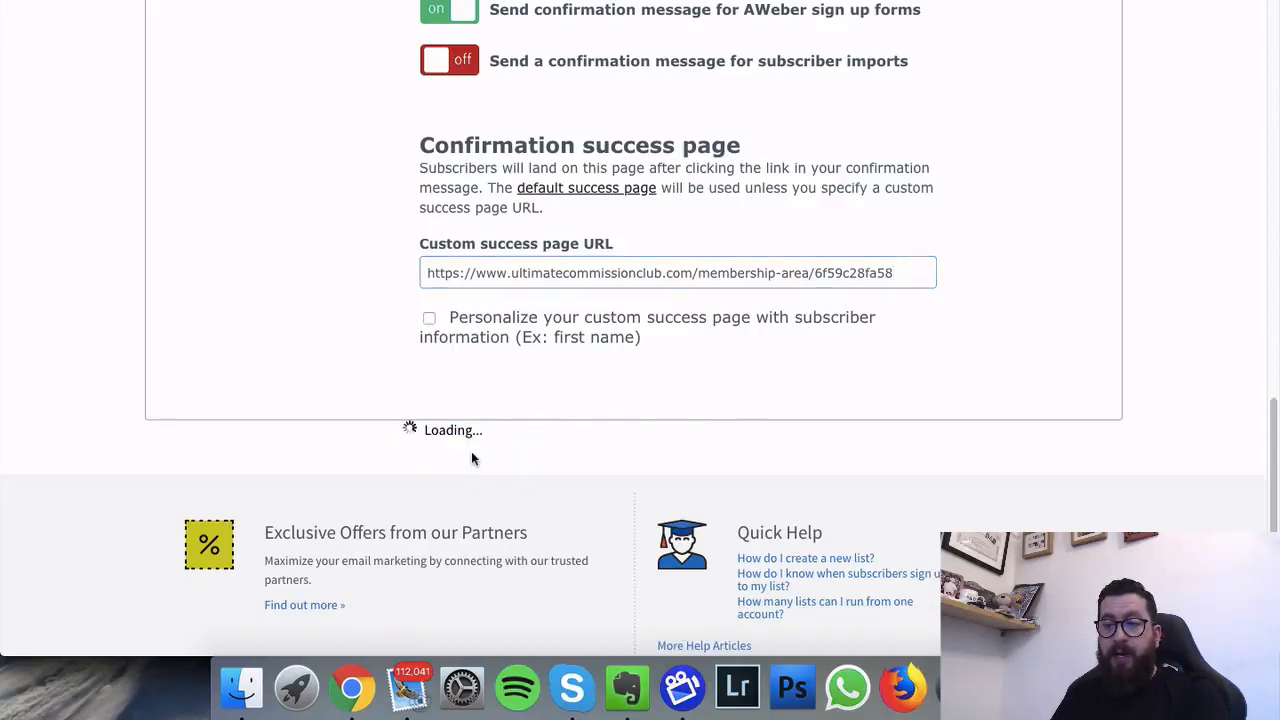